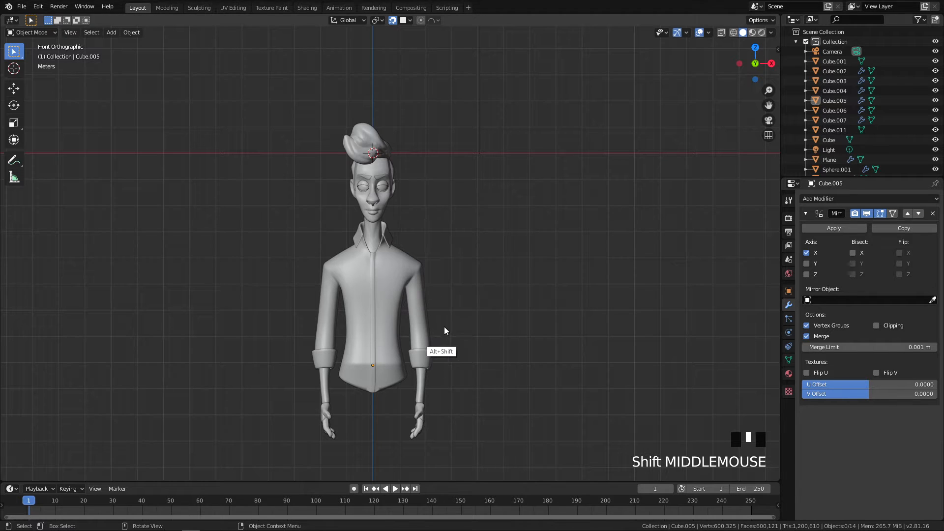
Put the body mesh with the forearms into Sculpt Mode and size the Grab brush to about 116 px
ctrl+middle_drag(447, 421, 442, 373)
shift+middle_drag(441, 384, 426, 198)
ctrl+middle_drag(438, 372, 447, 304)
key(q)
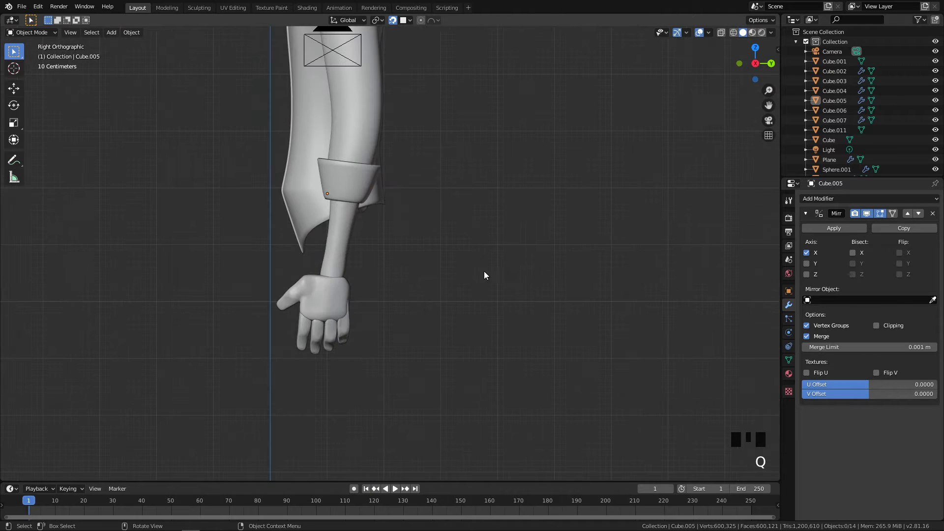
key(q)
ctrl+middle_drag(443, 383, 444, 258)
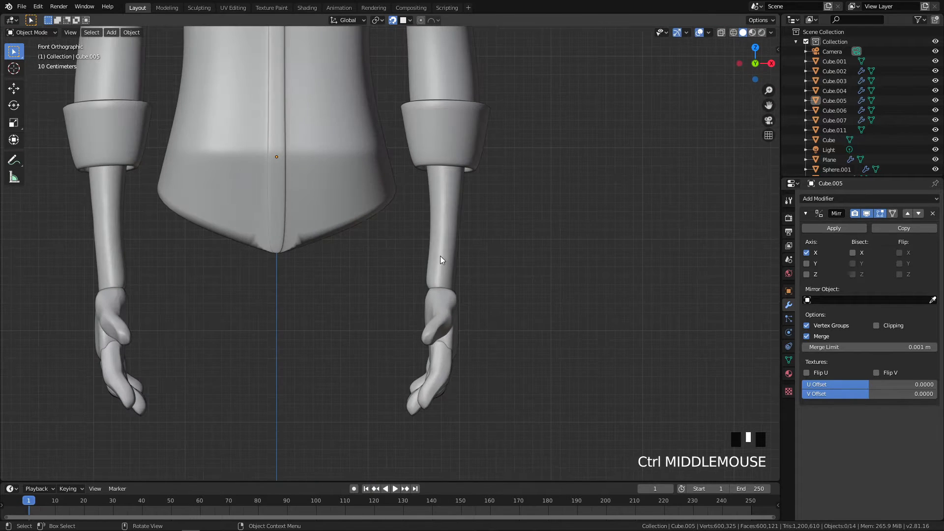
click(432, 246)
key(Tab)
key(f)
click(449, 316)
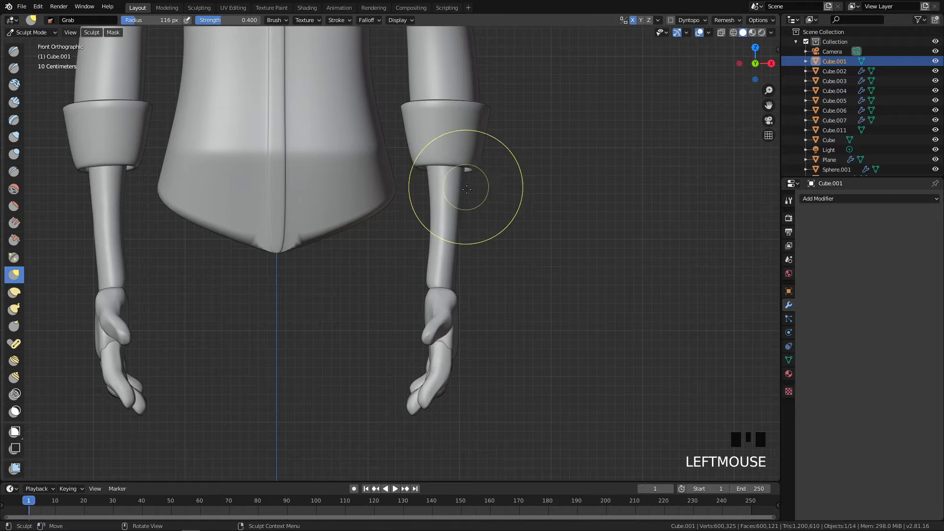
Adjust the wrist end of the forearm where it meets the hand, using a Grab brush of about 237 px
ctrl+middle_drag(430, 308, 442, 325)
key(f)
click(545, 305)
key(f)
click(568, 311)
click(452, 294)
key(ctrl+z)
key(f)
click(449, 294)
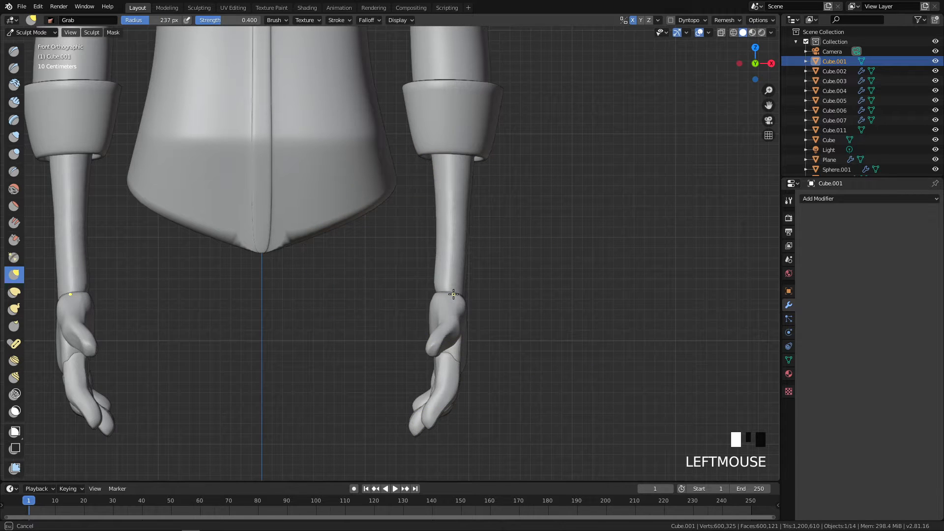
Pull the inner side of the lower forearm inward above the wrist with the Grab brush, starting at about 148 px
ctrl+middle_drag(455, 394, 479, 298)
key(f)
click(424, 296)
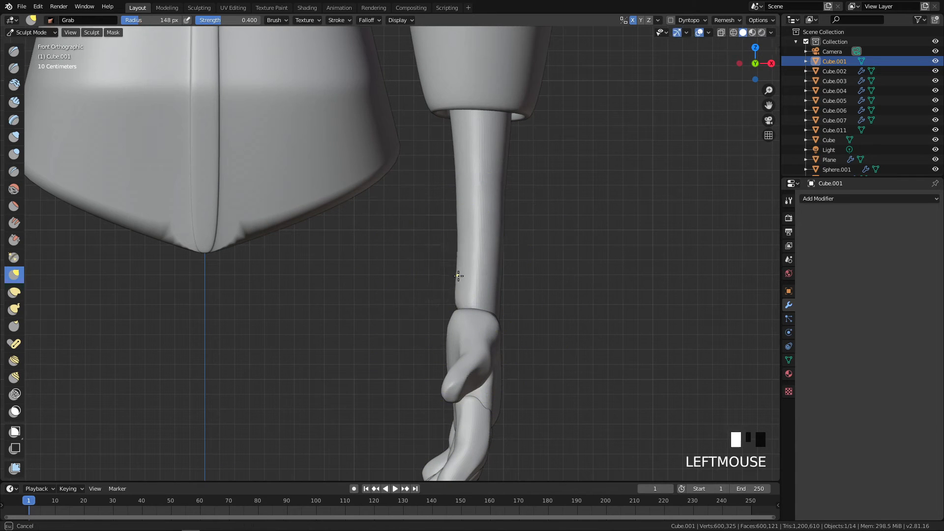
drag(467, 287, 463, 299)
key(f)
click(514, 295)
key(f)
click(468, 249)
drag(452, 240, 462, 239)
mouse_move(459, 290)
mouse_down()
mouse_move(464, 248)
mouse_move(494, 253)
mouse_up()
Refine the forearm's outline between cuff and wrist with the Grab brush resized to about 177 px
key(f)
click(525, 253)
key(f)
click(518, 237)
mouse_move(526, 238)
ctrl+middle_down()
mouse_move(481, 399)
mouse_move(449, 337)
mouse_move(502, 213)
ctrl+middle_up()
key(f)
click(494, 204)
key(f)
click(490, 197)
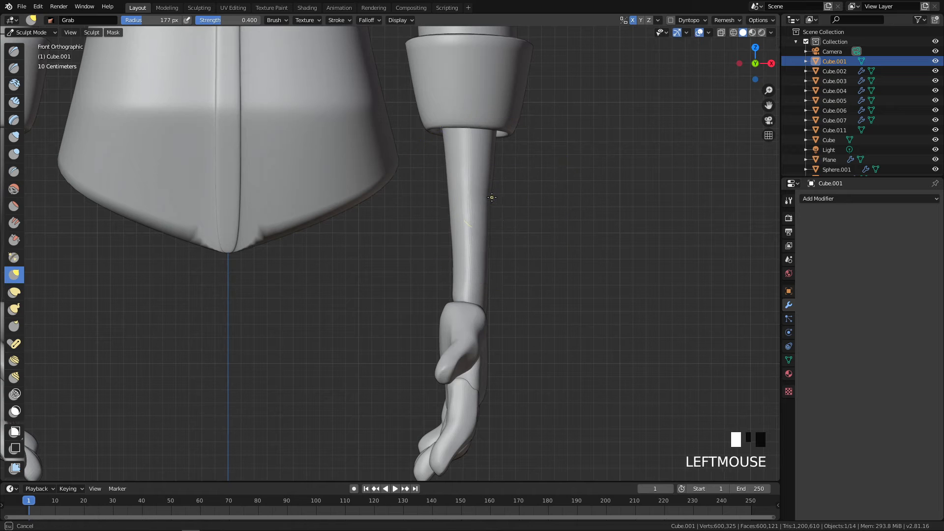
Join the palm and the four separate finger meshes into one hand object
mouse_move(491, 196)
ctrl+middle_down()
mouse_move(504, 281)
mouse_move(496, 347)
mouse_move(496, 307)
mouse_move(477, 378)
ctrl+middle_up()
mouse_move(471, 382)
shift+middle_down()
mouse_move(436, 272)
mouse_move(392, 331)
shift+middle_up()
key(Tab)
key(q)
click(355, 324)
shift+middle_drag(376, 441, 394, 300)
shift+click(382, 290)
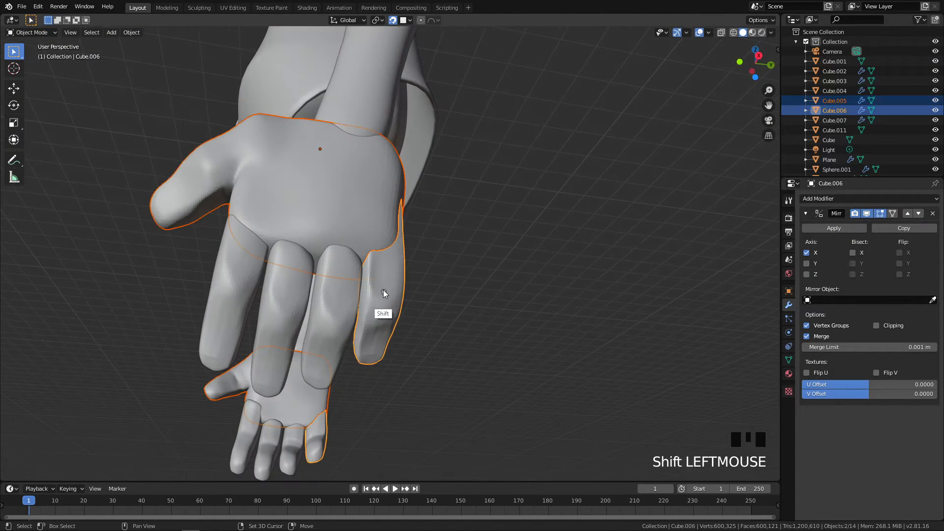
click(353, 304)
click(329, 286)
shift+click(329, 300)
shift+click(224, 289)
shift+click(276, 274)
shift+click(297, 209)
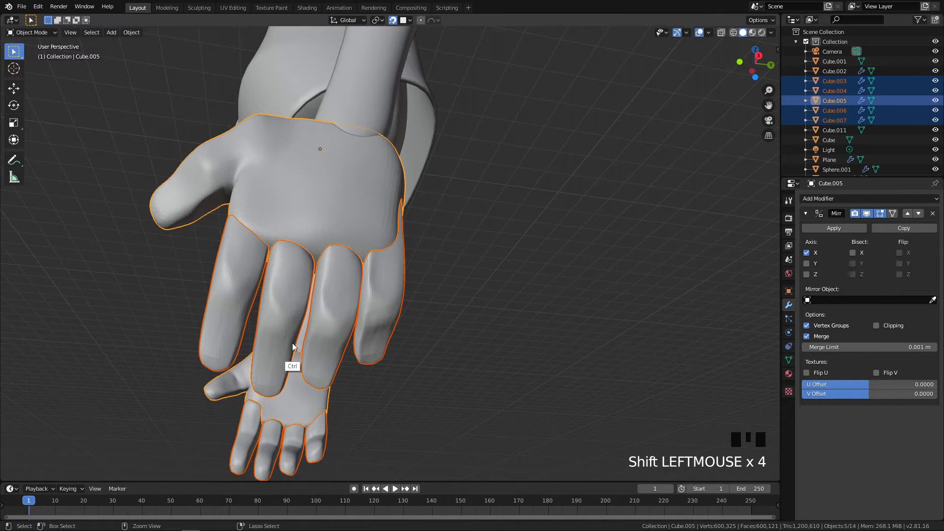
key(ctrl+j)
key(Tab)
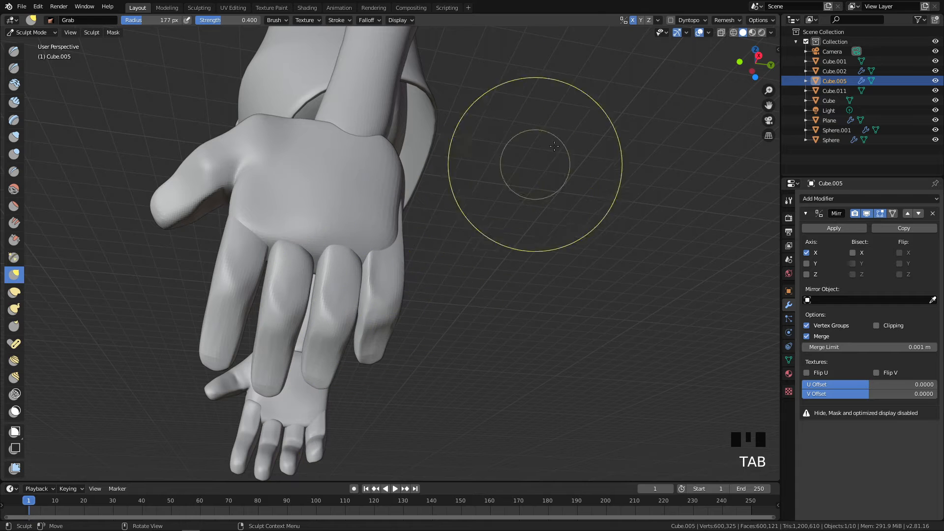
key(Tab)
Try to join the mirrored hand object to the body mesh
shift+middle_drag(378, 210, 385, 320)
key(q)
shift+click(410, 184)
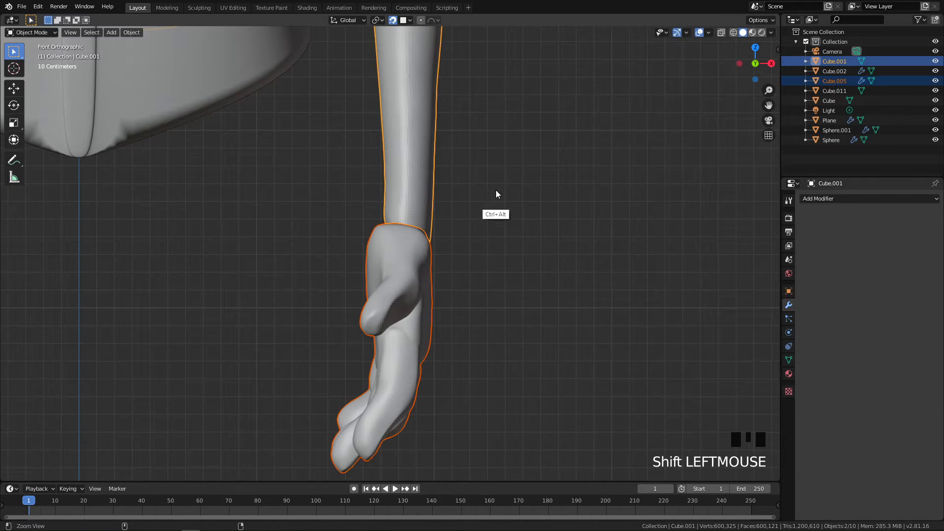
ctrl+middle_drag(491, 195, 435, 363)
key(ctrl+j)
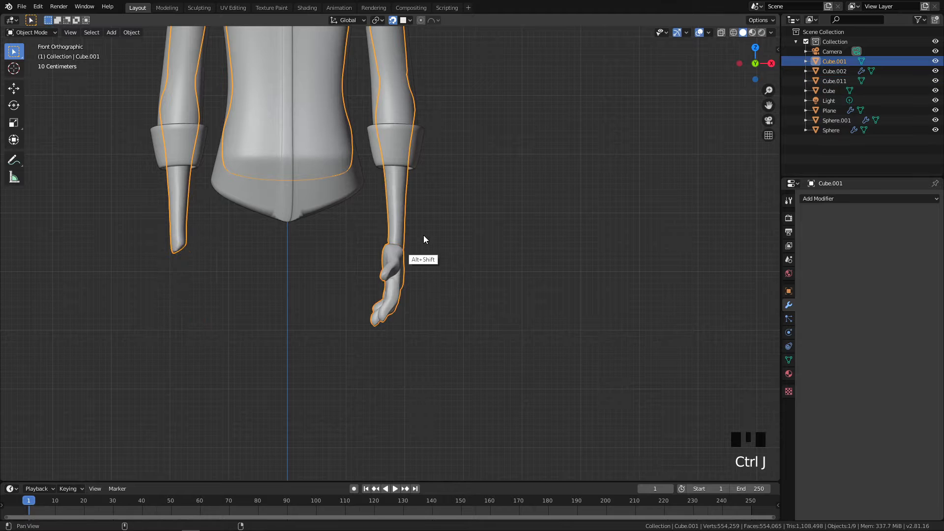
key(ctrl+z)
Apply the hand's Mirror modifier and join both hands to the body mesh
click(388, 266)
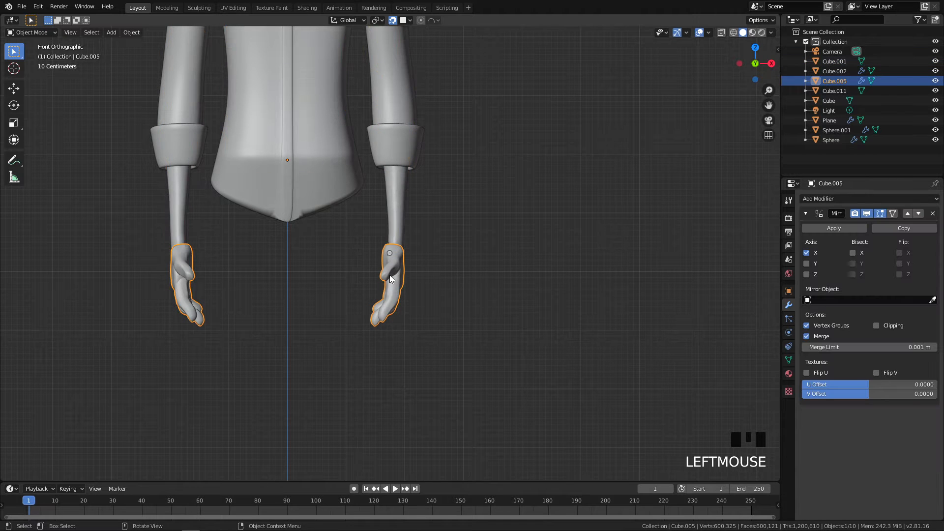
click(845, 228)
shift+click(400, 194)
key(ctrl+j)
Join the body mesh to the head mesh and enter Sculpt Mode on the combined character
shift+middle_drag(420, 303, 425, 432)
shift+middle_drag(419, 306, 439, 433)
shift+middle_drag(396, 283, 413, 319)
key(q)
click(462, 313)
shift+middle_drag(423, 252, 273, 328)
shift+middle_drag(277, 362, 287, 265)
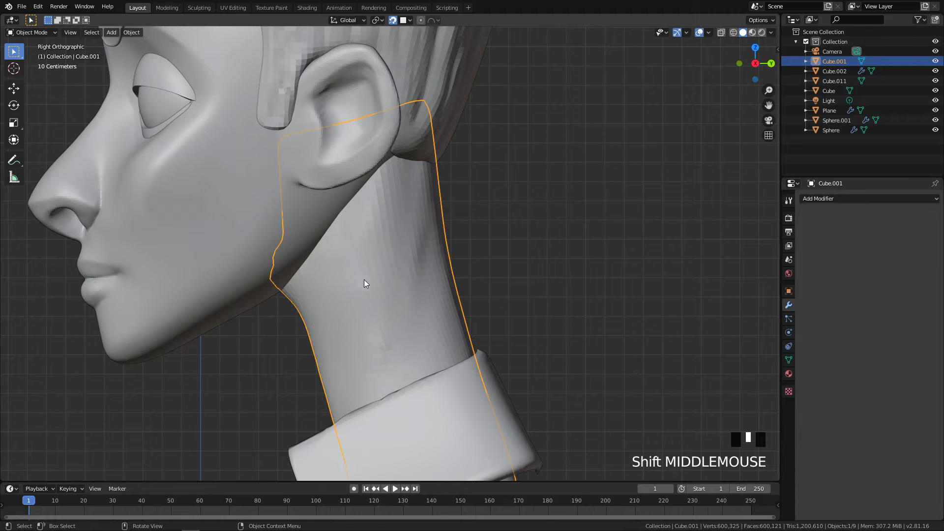
shift+click(232, 226)
key(ctrl+j)
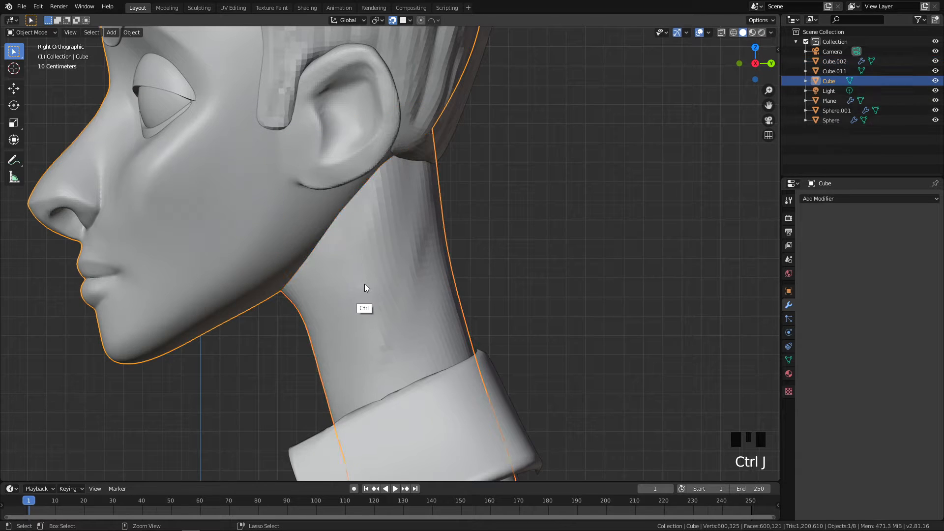
key(ctrl+Tab)
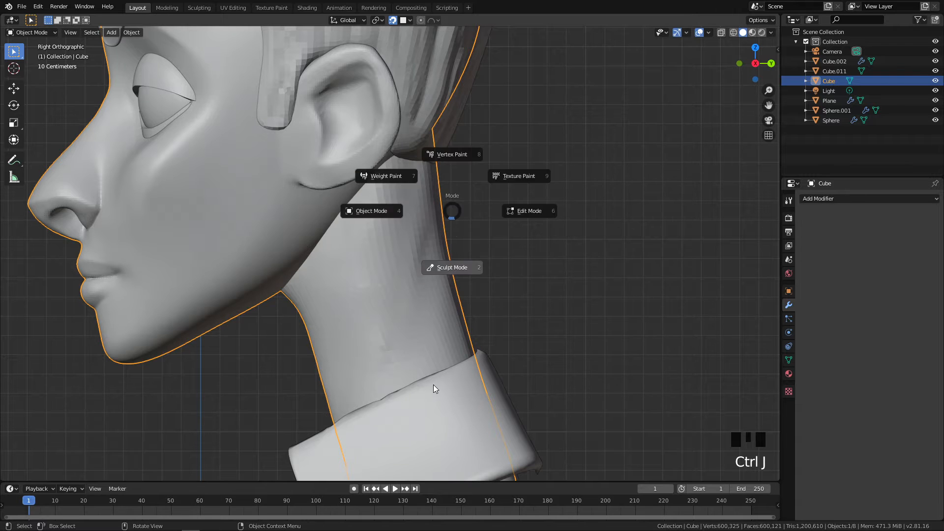
click(434, 385)
Try a voxel remesh of the combined character at 0.01 m, inspect the neck, and undo it
click(726, 20)
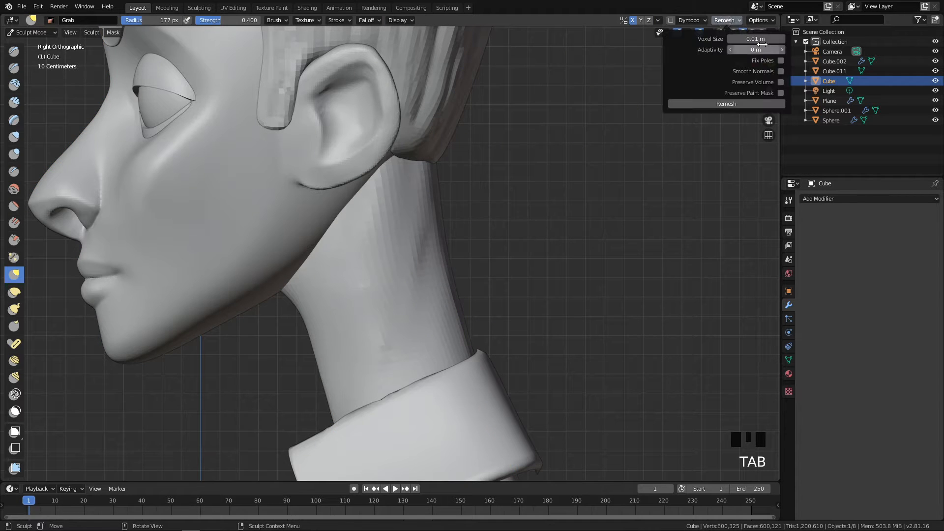
click(726, 104)
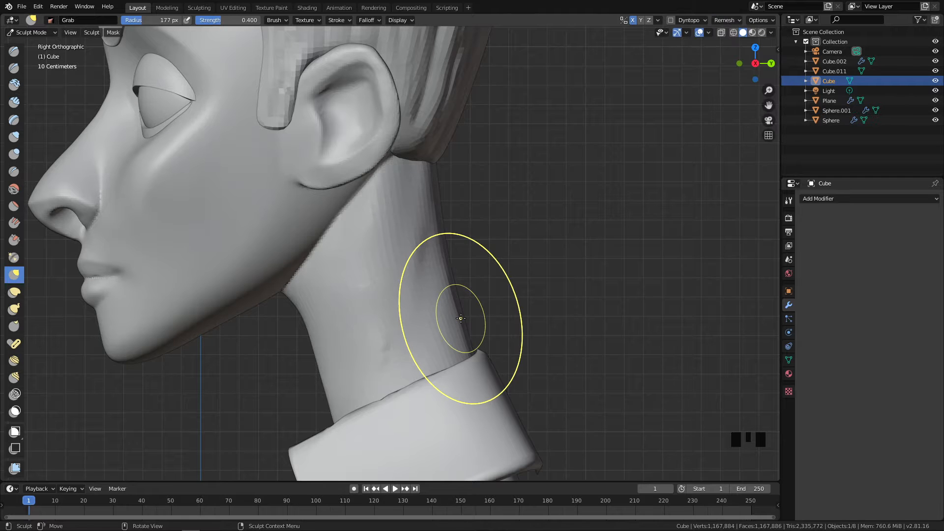
shift+middle_drag(422, 388, 499, 475)
mouse_move(401, 406)
middle_down()
mouse_move(450, 372)
mouse_move(486, 381)
middle_up()
key(q)
shift+middle_drag(454, 319, 495, 337)
key(ctrl+z)
ctrl+middle_drag(447, 417, 453, 382)
shift+middle_drag(453, 383, 496, 331)
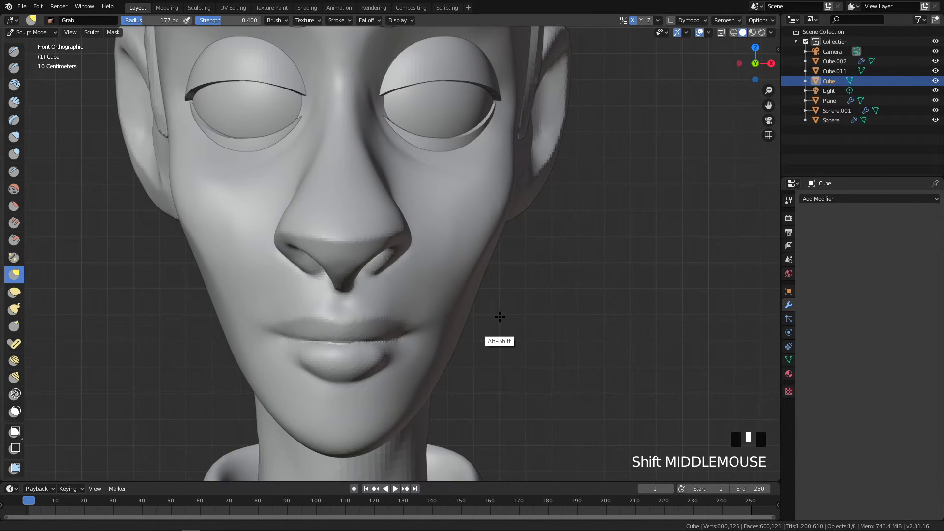
Remesh the combined head and body with a voxel size of 0.01 m
click(726, 20)
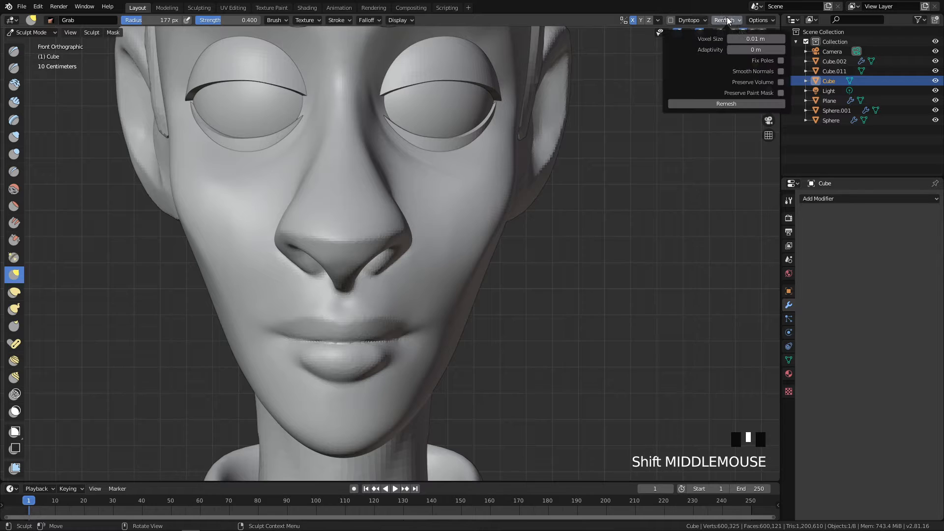
click(731, 104)
mouse_move(442, 324)
ctrl+middle_down()
mouse_move(428, 338)
mouse_move(436, 275)
ctrl+middle_up()
Try to carve the line between the lips with a Crease brush of about 52 px
key(4)
key(f)
click(300, 306)
key(f)
click(298, 285)
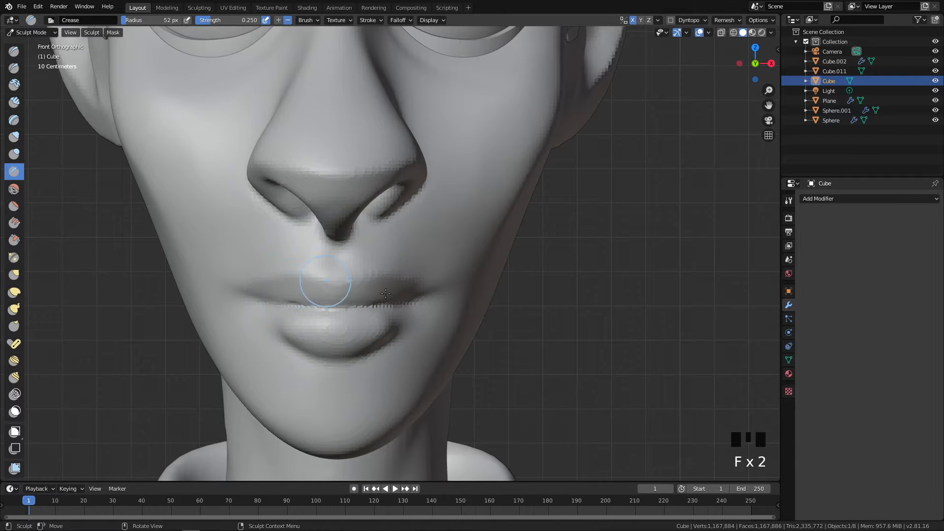
mouse_move(287, 307)
mouse_down()
mouse_move(274, 301)
mouse_move(393, 301)
mouse_up()
key(ctrl+z)
key(ctrl+z)
Tighten the line between the lips with the Pinch/Magnify brush
key(shift+2)
drag(312, 305, 299, 306)
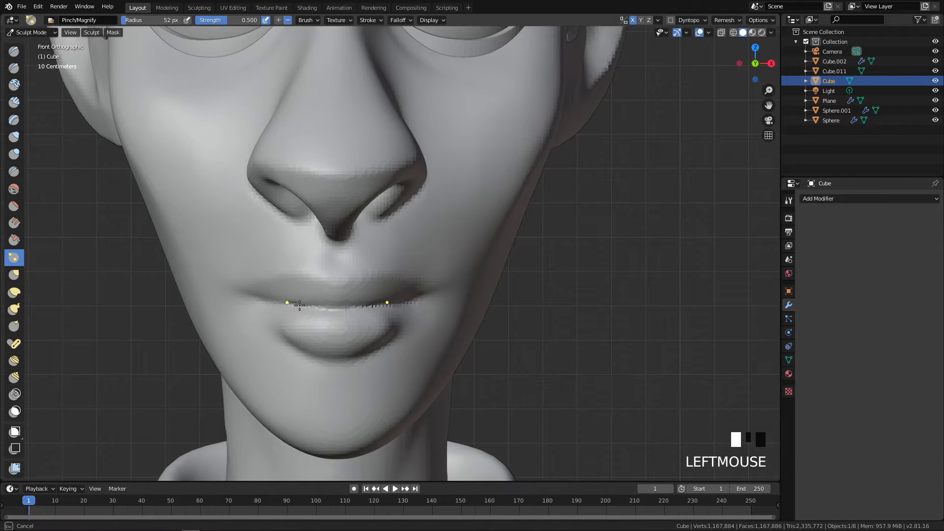
key(ctrl+z)
drag(375, 305, 430, 295)
Sharpen the facial creases around the mouth and beside the nostril with a Pinch/Magnify brush of about 53 px
ctrl+middle_drag(503, 248, 457, 450)
shift+middle_drag(497, 290, 483, 351)
key(q)
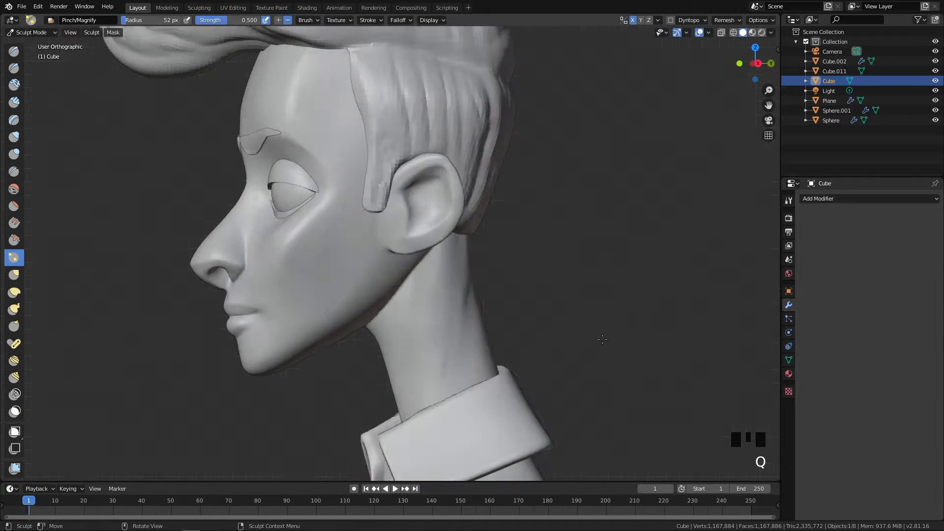
mouse_move(362, 385)
ctrl+middle_down()
mouse_move(321, 310)
mouse_move(553, 369)
mouse_move(481, 301)
mouse_move(541, 327)
mouse_move(507, 297)
ctrl+middle_up()
key(f)
click(378, 331)
drag(341, 328, 415, 333)
drag(369, 335, 425, 336)
mouse_move(487, 347)
middle_down()
mouse_move(472, 349)
mouse_move(506, 344)
mouse_move(493, 285)
middle_up()
key(f)
click(483, 297)
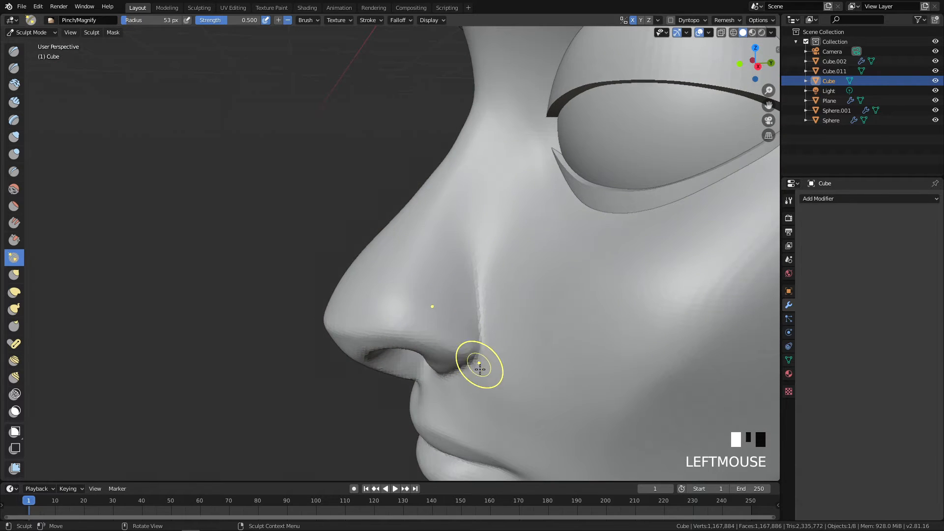
key(KP_1)
shift+middle_drag(632, 217, 482, 383)
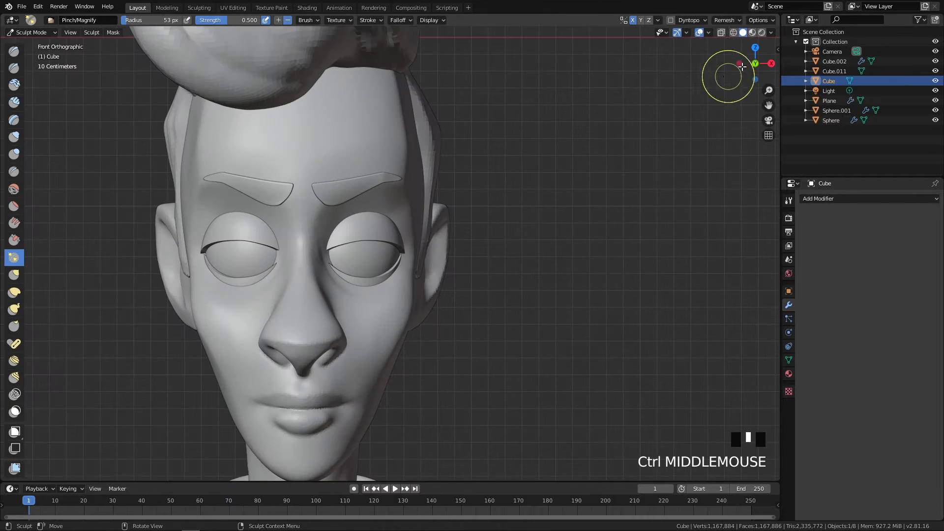
click(778, 49)
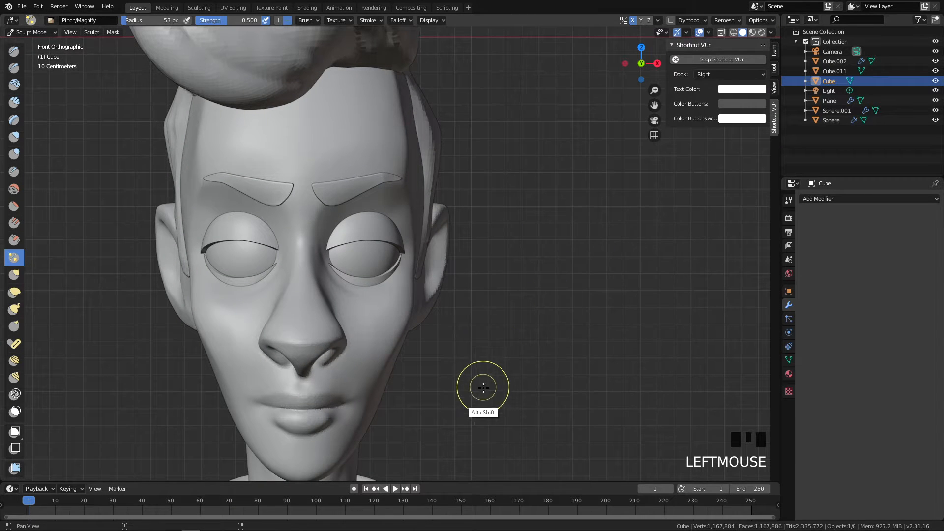
shift+middle_drag(481, 384, 480, 351)
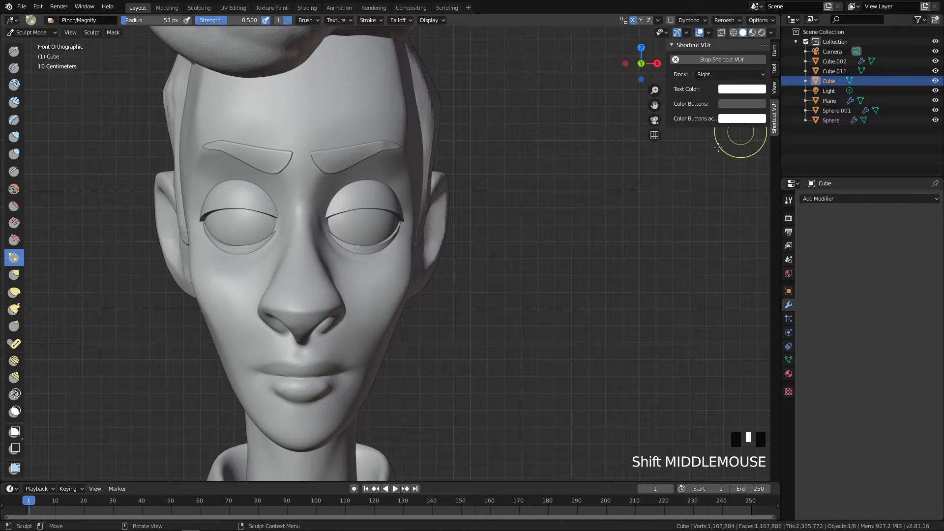
key(n)
shift+middle_click(491, 354)
ctrl+middle_drag(491, 354, 512, 379)
key(q)
mouse_move(568, 374)
shift+middle_down()
mouse_move(337, 312)
mouse_move(328, 279)
shift+middle_up()
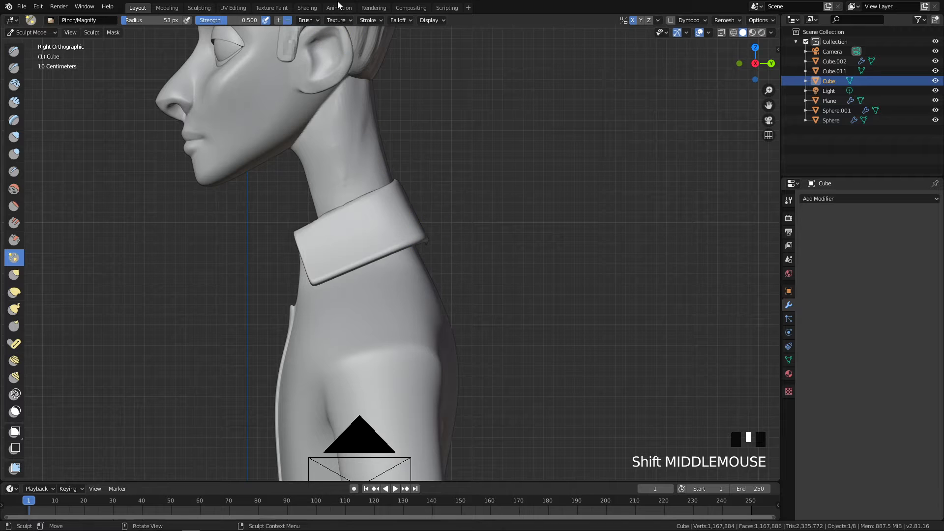
Switch to the Sculpting workspace and smooth the neck seam below the ear with a brush of about 73 px
click(202, 8)
shift+middle_drag(494, 246, 464, 298)
key(q)
ctrl+middle_drag(435, 397, 448, 341)
mouse_move(449, 340)
shift+middle_down()
mouse_move(458, 280)
mouse_move(411, 296)
mouse_move(434, 258)
mouse_move(449, 148)
mouse_move(421, 217)
shift+middle_up()
key(f)
shift+drag(467, 190, 430, 220)
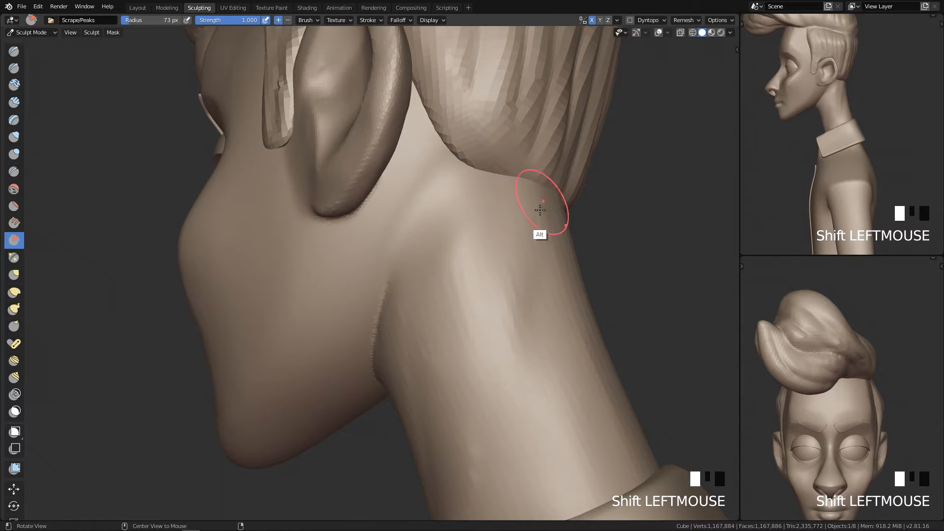
Smooth the back and side of the neck up to the jaw with the brush enlarged to about 150 px
middle_drag(539, 210, 550, 235)
key(f)
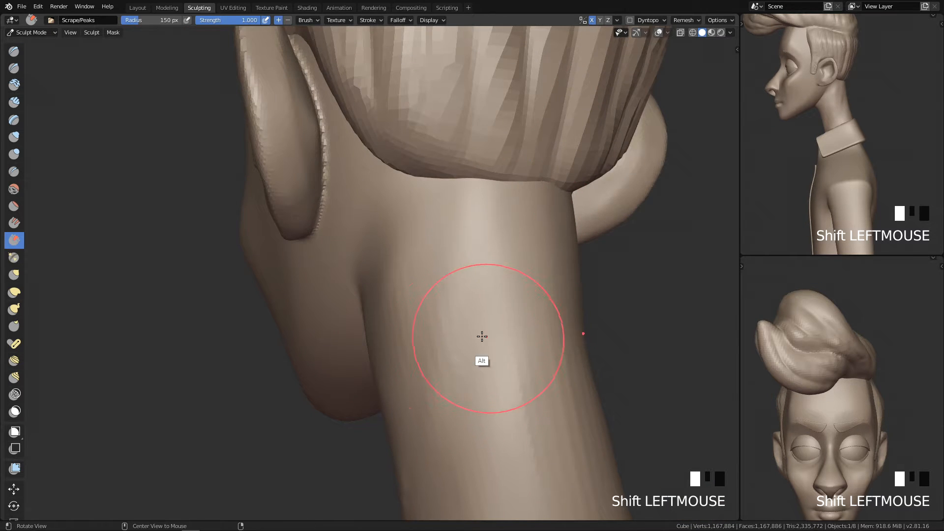
mouse_move(449, 324)
middle_down()
mouse_move(473, 309)
mouse_move(478, 291)
middle_up()
shift+click(478, 291)
mouse_move(407, 295)
middle_down()
mouse_move(432, 291)
mouse_move(367, 366)
middle_up()
shift+drag(367, 365, 408, 323)
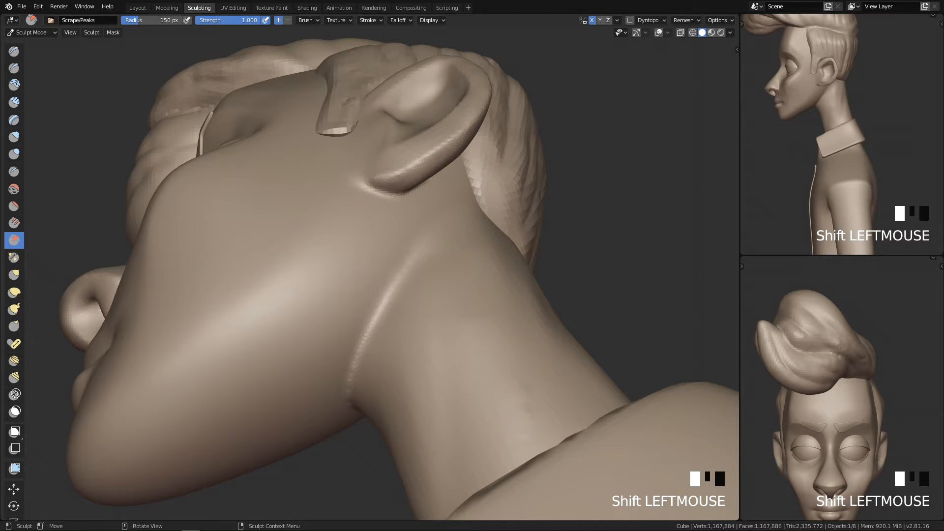
Smooth the ridge where the underside of the jaw meets the neck, using a brush of about 87 px
mouse_move(564, 211)
middle_down()
mouse_move(436, 309)
mouse_move(400, 316)
middle_up()
key(f)
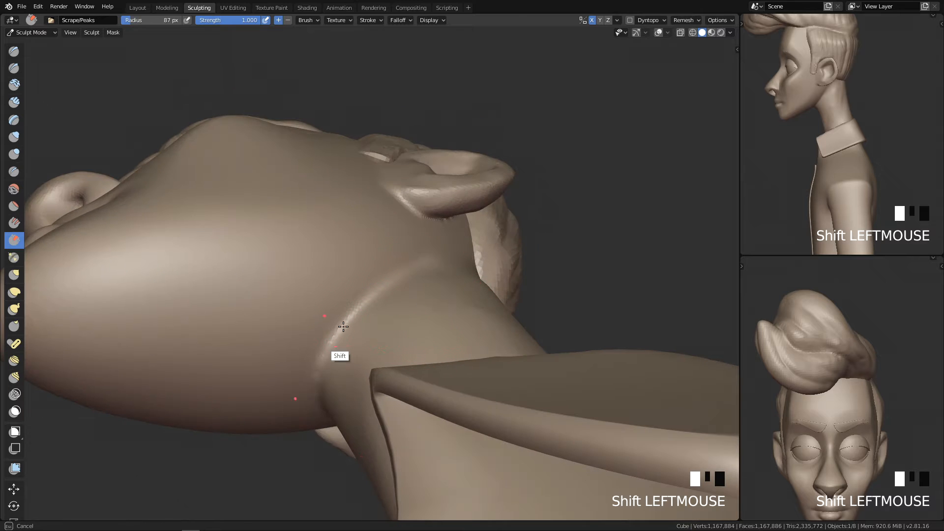
click(343, 327)
shift+drag(384, 296, 351, 322)
shift+drag(369, 307, 339, 335)
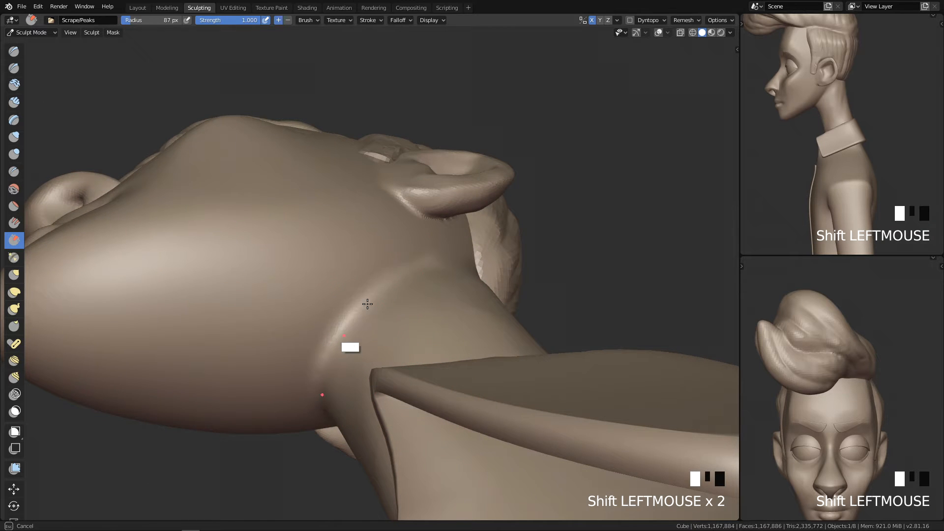
Smooth the nape below the hairline and the side of the neck above the collar
key(q)
mouse_move(569, 269)
ctrl+middle_down()
mouse_move(537, 361)
mouse_move(426, 371)
mouse_move(559, 280)
mouse_move(459, 363)
mouse_move(428, 256)
ctrl+middle_up()
key(q)
shift+drag(398, 295, 364, 278)
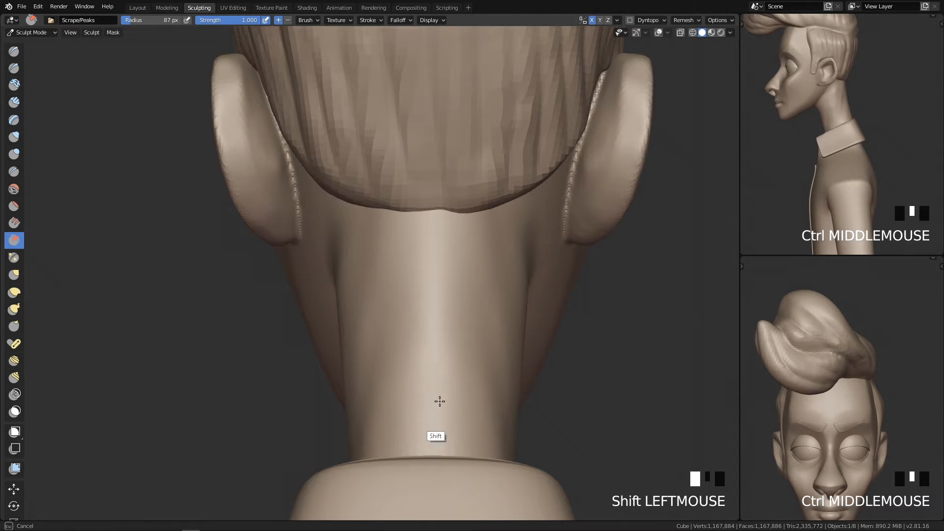
ctrl+middle_drag(484, 482, 478, 371)
key(q)
mouse_move(653, 310)
ctrl+middle_down()
mouse_move(520, 388)
mouse_move(464, 246)
ctrl+middle_up()
shift+drag(403, 327, 414, 308)
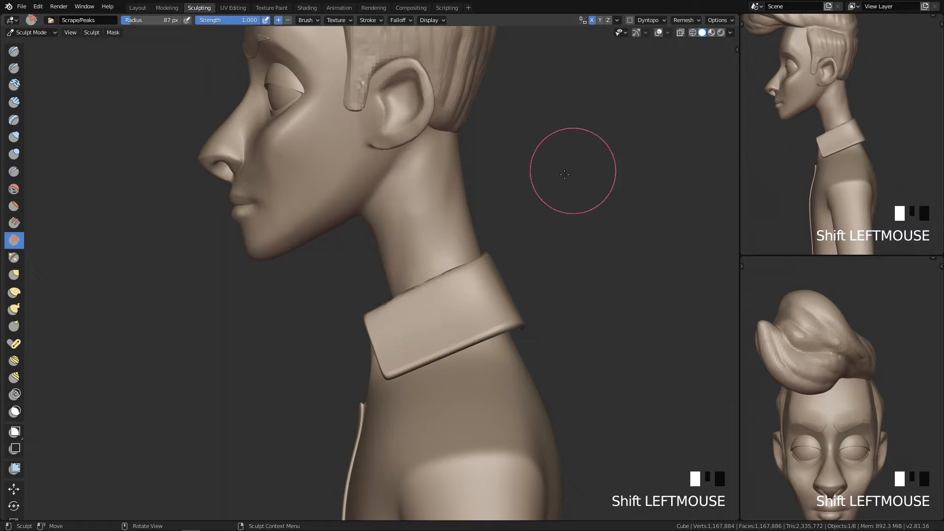
Smooth the front of the neck between the chin and the open collar
middle_drag(505, 272, 590, 319)
mouse_move(507, 378)
middle_down()
mouse_move(499, 385)
mouse_move(514, 321)
mouse_move(406, 231)
middle_up()
shift+drag(406, 231, 359, 311)
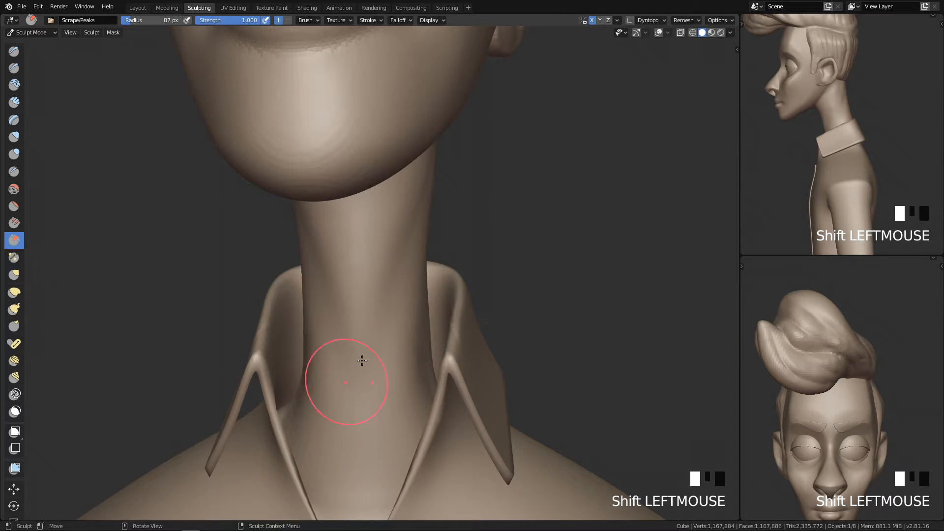
Smooth the base of the neck inside the open shirt collar
middle_drag(404, 397, 407, 376)
shift+middle_drag(407, 376, 421, 238)
key(q)
shift+drag(461, 224, 400, 349)
mouse_move(473, 366)
ctrl+middle_down()
mouse_move(478, 386)
mouse_move(544, 211)
ctrl+middle_up()
key(Tab)
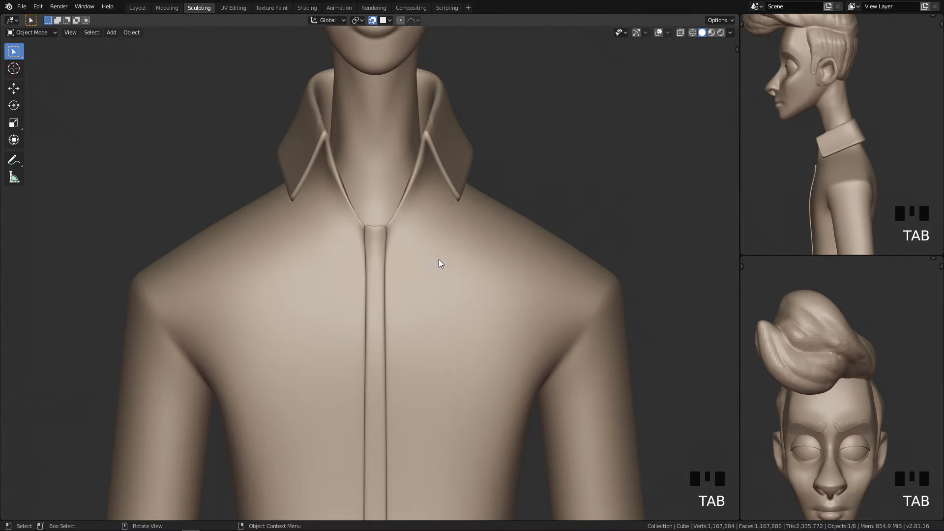
key(ctrl+Tab)
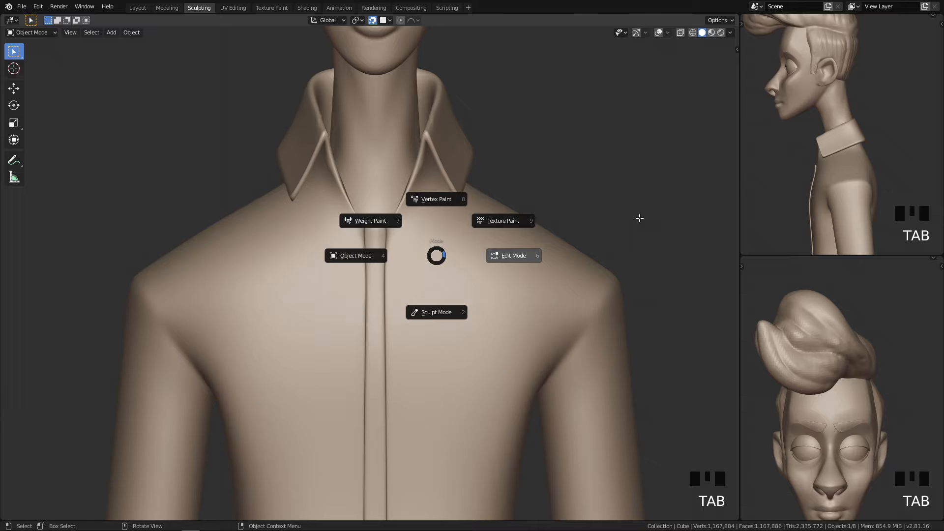
key(Tab)
key(ctrl+Tab)
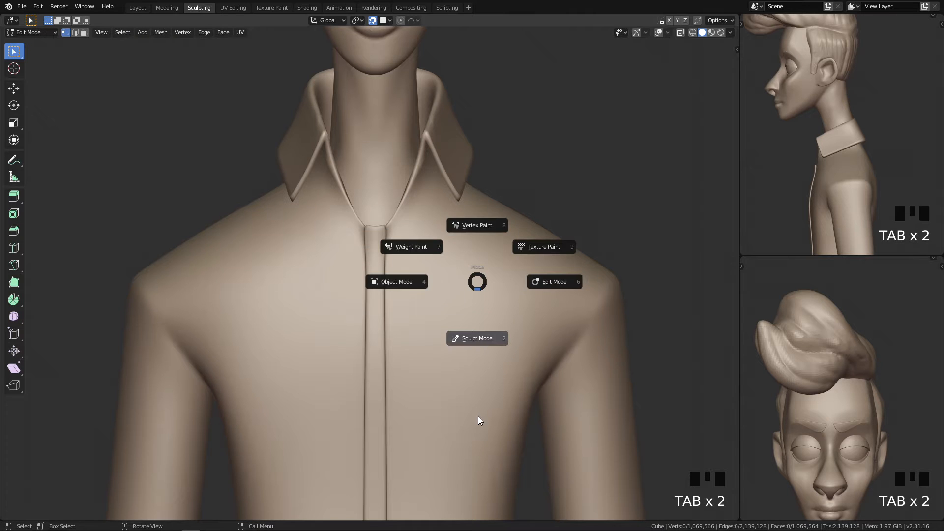
key(Tab)
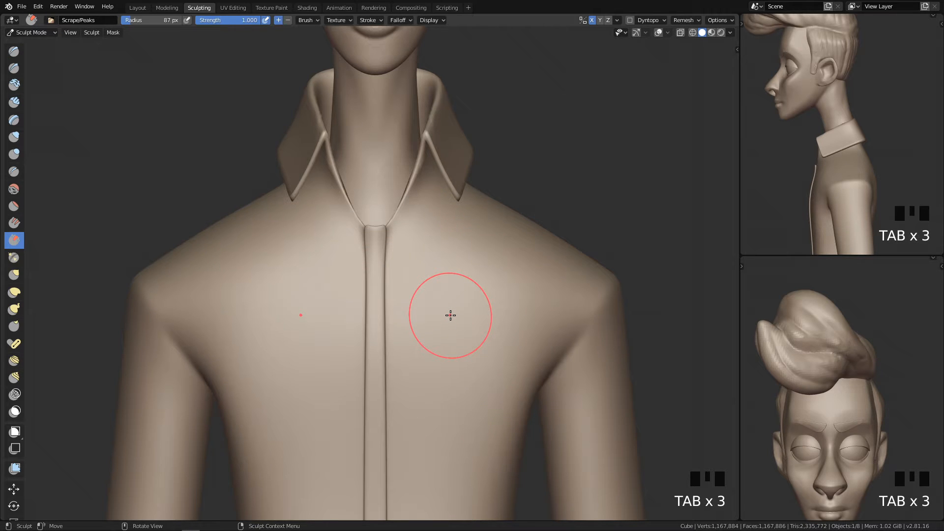
Isolate the merged body sculpt in local view, without the shirt
key(KP_Divide)
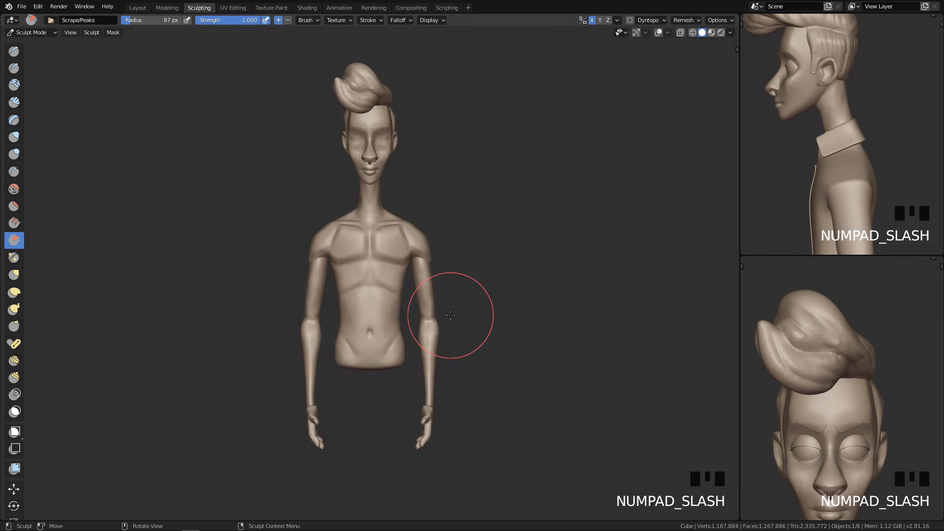
mouse_move(422, 346)
shift+middle_down()
mouse_move(410, 294)
mouse_move(409, 355)
shift+middle_up()
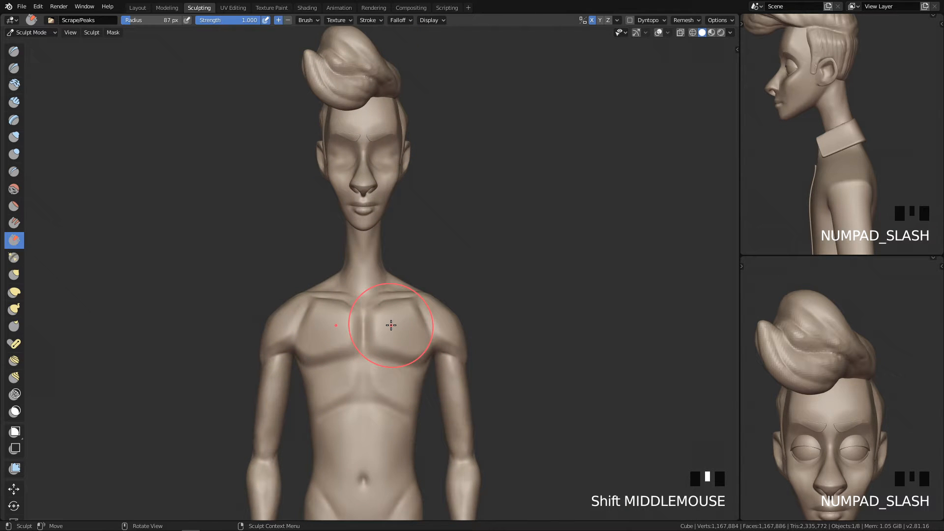
mouse_move(391, 324)
middle_down()
mouse_move(421, 414)
mouse_move(389, 421)
middle_up()
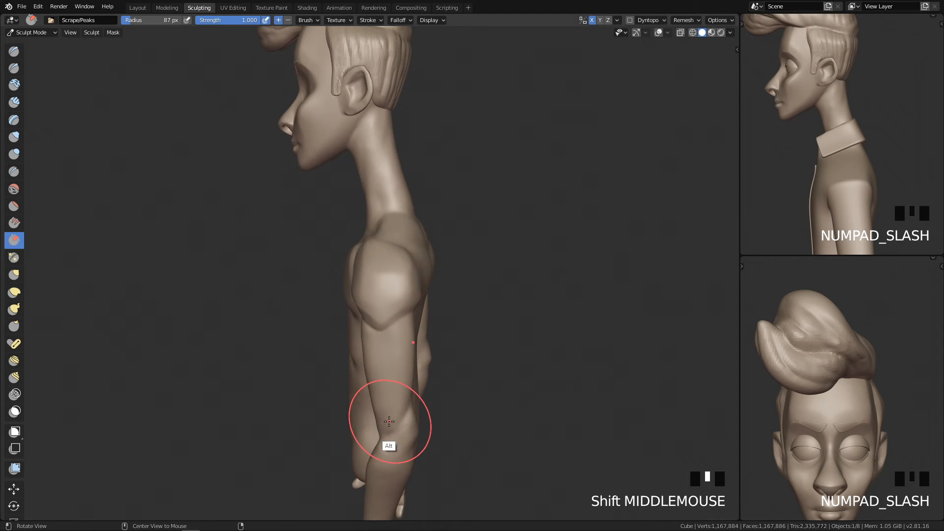
mouse_move(415, 381)
ctrl+middle_down()
mouse_move(400, 400)
mouse_move(432, 446)
mouse_move(400, 392)
mouse_move(428, 369)
mouse_move(426, 343)
ctrl+middle_up()
Smooth the shoulders, the middle of the torso and the arms with a brush radius of about 59 px
key(f)
click(357, 310)
shift+drag(290, 161, 305, 60)
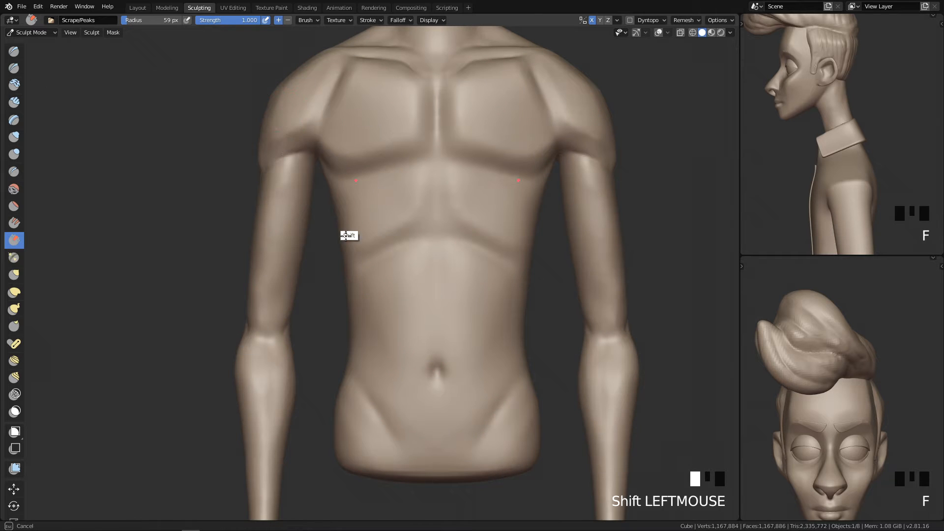
shift+drag(442, 242, 439, 490)
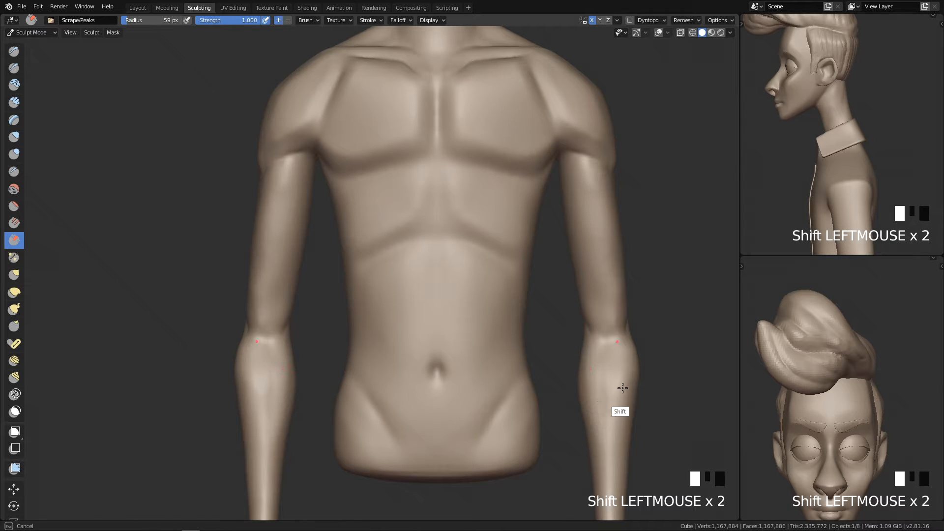
Smooth the upper back and the shoulders from behind
mouse_move(371, 346)
shift+middle_down()
mouse_move(390, 149)
mouse_move(404, 96)
shift+middle_up()
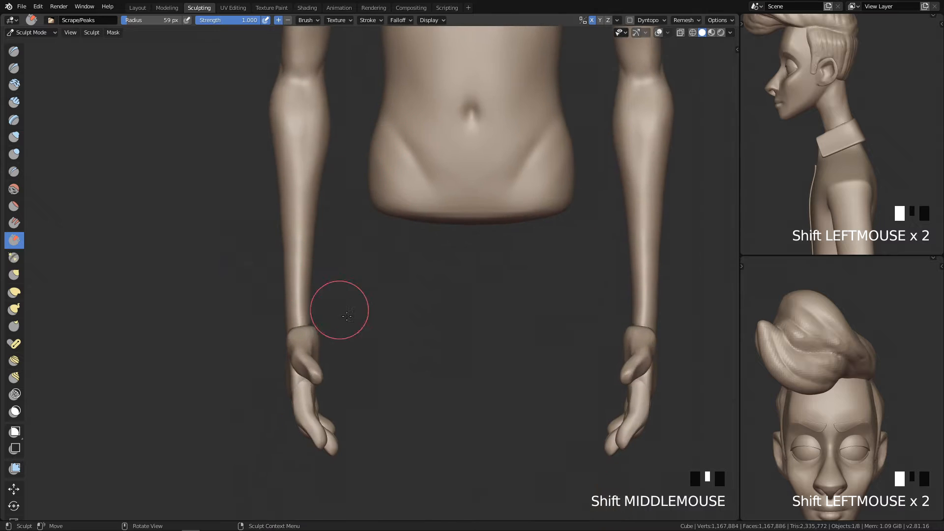
key(q)
shift+middle_drag(526, 167, 449, 355)
key(q)
shift+middle_drag(426, 263, 406, 379)
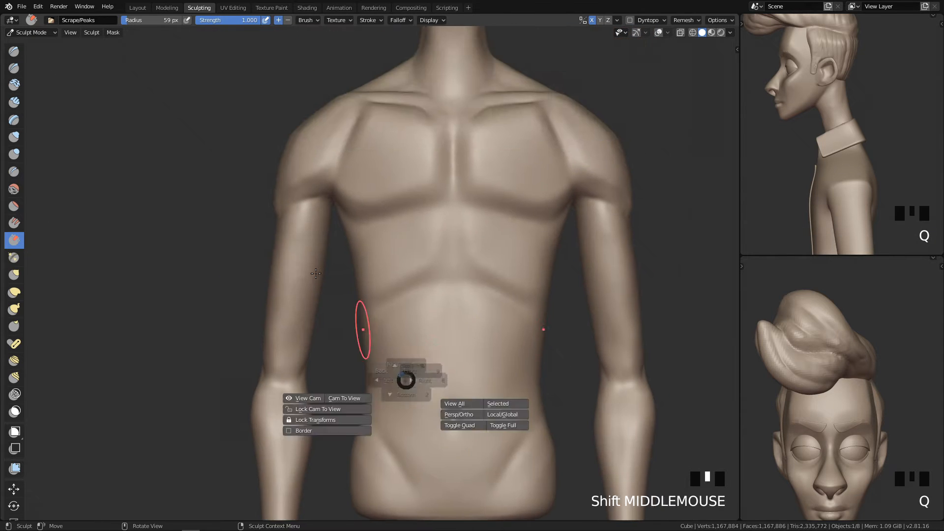
key(q)
shift+middle_drag(420, 172, 419, 253)
shift+drag(402, 180, 406, 208)
shift+drag(309, 129, 276, 145)
shift+middle_drag(340, 143, 373, 249)
Smooth the back of the neck from the shoulders upward with a brush radius of 90 px
ctrl+middle_drag(366, 336, 368, 275)
key(f)
click(395, 266)
shift+drag(319, 199, 323, 188)
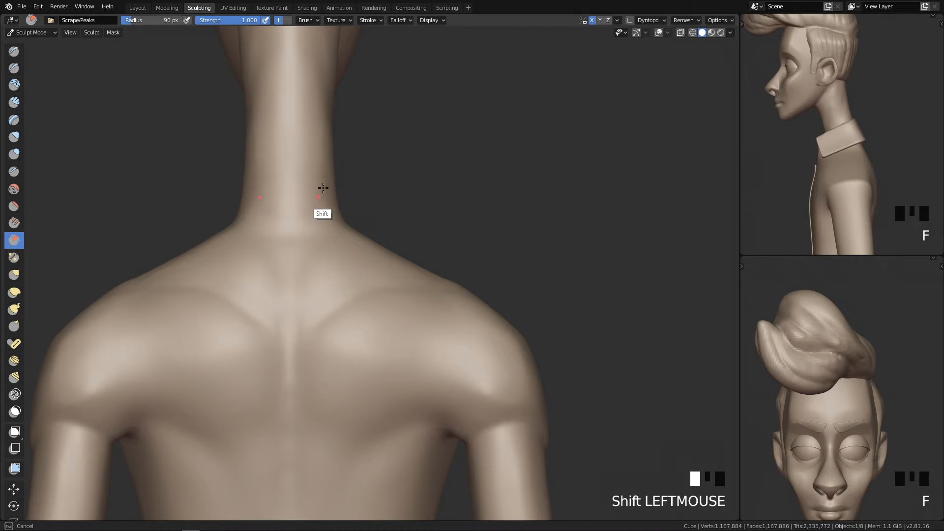
shift+drag(294, 145, 290, 67)
shift+middle_drag(307, 188, 316, 305)
shift+drag(277, 145, 316, 165)
Smooth the jagged seams behind the ears using a small brush of about 28 px
mouse_move(246, 348)
shift+middle_down()
mouse_move(265, 344)
mouse_move(273, 453)
shift+middle_up()
mouse_move(437, 269)
ctrl+middle_down()
mouse_move(463, 157)
mouse_move(425, 297)
ctrl+middle_up()
key(f)
click(365, 302)
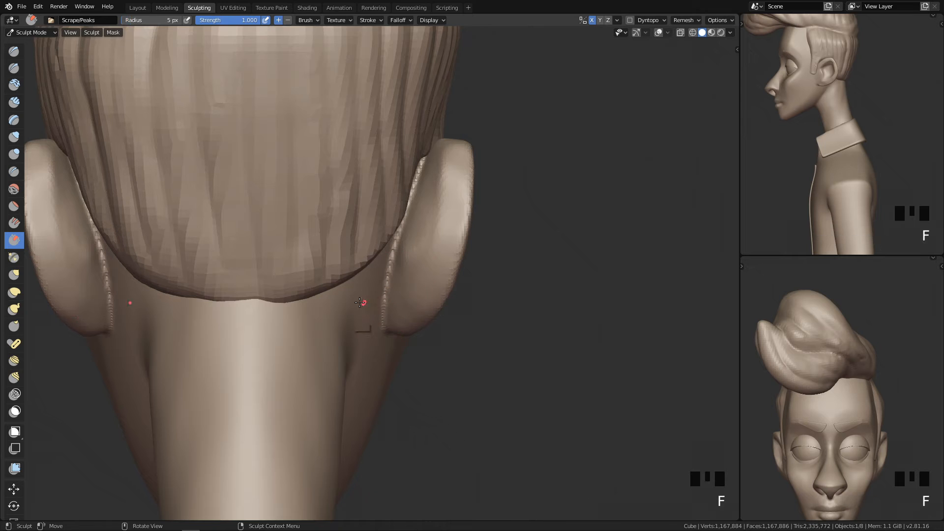
shift+drag(412, 189, 420, 163)
key(f)
click(429, 184)
shift+drag(373, 328, 386, 285)
shift+drag(379, 315, 381, 261)
shift+drag(369, 335, 377, 300)
Smooth the area below the ear and the side of the neck beneath the hairline
ctrl+middle_drag(377, 295, 377, 345)
middle_drag(378, 344, 381, 290)
shift+drag(365, 383, 360, 401)
mouse_move(361, 376)
shift+middle_down()
mouse_move(389, 221)
mouse_move(382, 316)
mouse_move(325, 362)
shift+middle_up()
shift+drag(329, 228, 301, 315)
Smooth the surface of the arm with a brush radius of about 52 px
shift+middle_drag(315, 442, 393, 211)
shift+middle_drag(403, 354, 476, 91)
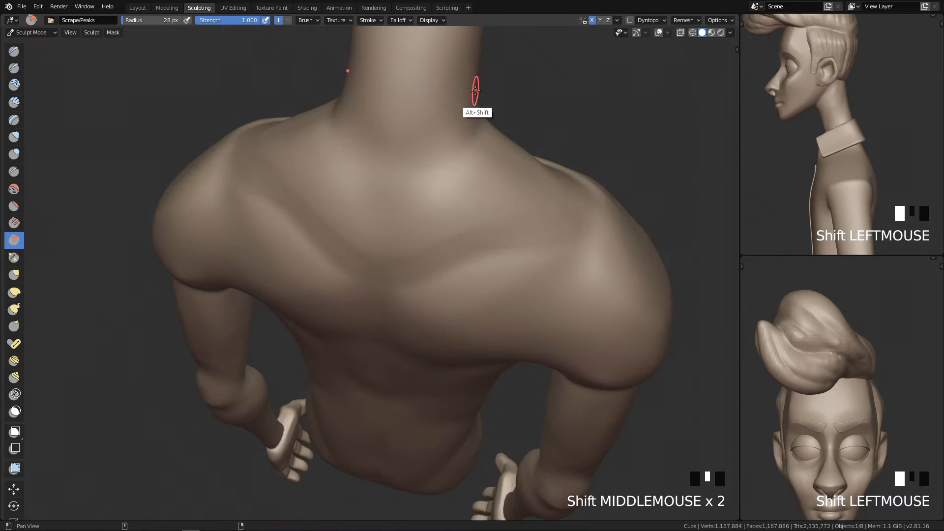
key(q)
mouse_move(348, 393)
shift+middle_down()
mouse_move(349, 53)
mouse_move(361, 436)
mouse_move(419, 179)
mouse_move(382, 228)
mouse_move(458, 120)
shift+middle_up()
mouse_move(558, 224)
shift+middle_down()
mouse_move(544, 400)
mouse_move(455, 286)
mouse_move(531, 285)
mouse_move(429, 213)
shift+middle_up()
key(f)
click(429, 215)
shift+drag(350, 217, 324, 290)
shift+drag(373, 267, 332, 315)
Smooth the lower forearm and the seam where the wrist joins the palm
shift+middle_drag(375, 410, 305, 177)
shift+middle_drag(419, 371, 438, 125)
mouse_move(317, 265)
shift+mouse_down()
mouse_move(301, 46)
mouse_move(303, 322)
shift+mouse_up()
mouse_move(400, 387)
middle_down()
mouse_move(343, 423)
mouse_move(489, 348)
mouse_move(394, 322)
mouse_move(395, 278)
middle_up()
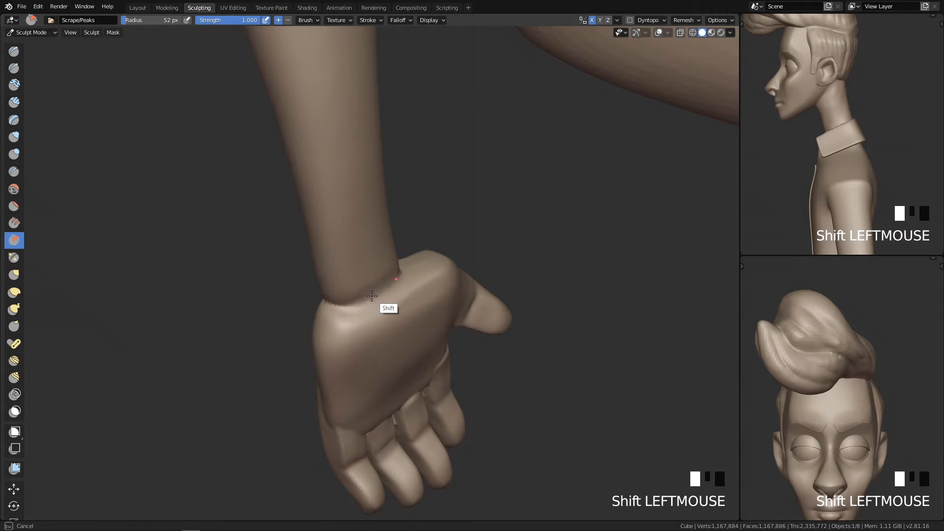
shift+drag(428, 261, 431, 274)
Adjust the thumb side of the hand with the Grab brush at a radius of about 241 px
key(q)
ctrl+middle_drag(433, 344, 427, 385)
mouse_move(428, 372)
shift+middle_down()
mouse_move(427, 335)
mouse_move(400, 285)
mouse_move(362, 411)
mouse_move(363, 352)
shift+middle_up()
key(g)
key(f)
key(f)
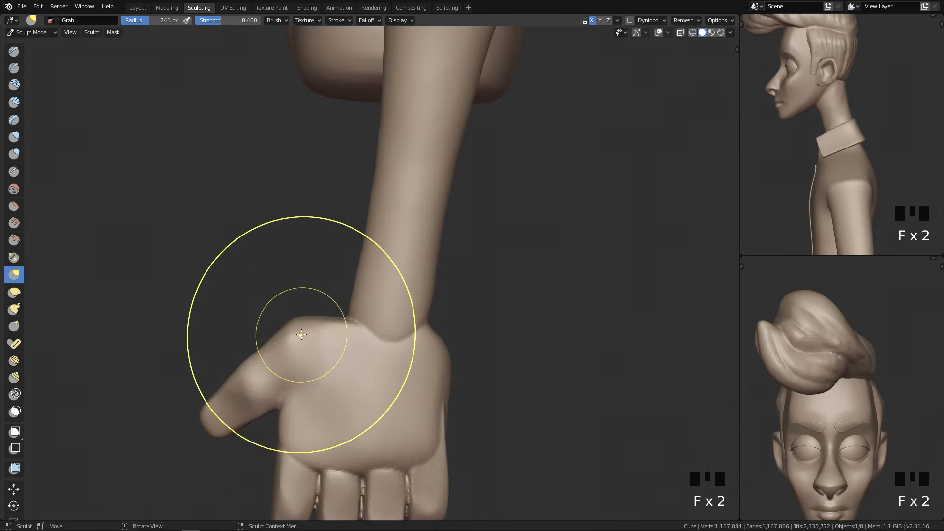
click(316, 331)
key(f)
click(344, 346)
Pull the thumb closer to the hand with the Grab brush enlarged to about 322 px
key(f)
click(204, 408)
click(206, 411)
key(f)
click(267, 411)
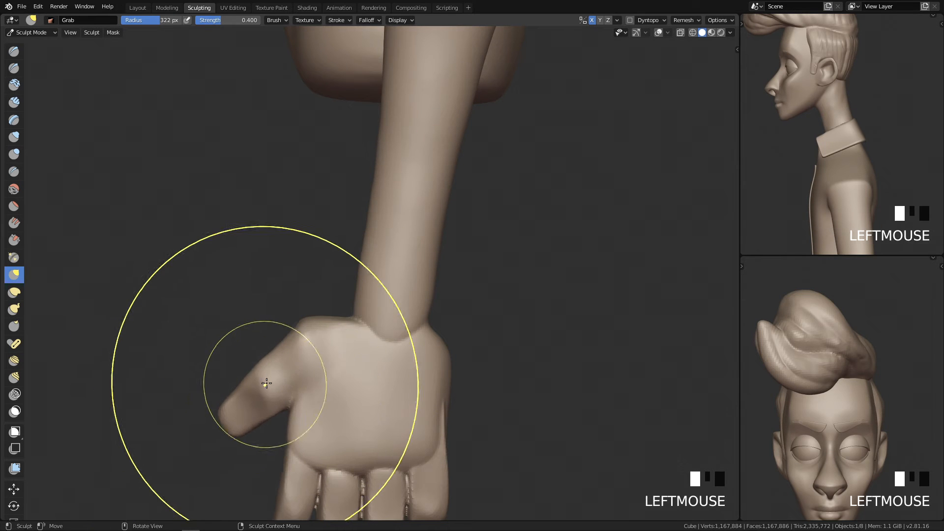
click(289, 361)
mouse_move(289, 361)
ctrl+middle_down()
mouse_move(426, 472)
mouse_move(413, 445)
mouse_move(406, 302)
ctrl+middle_up()
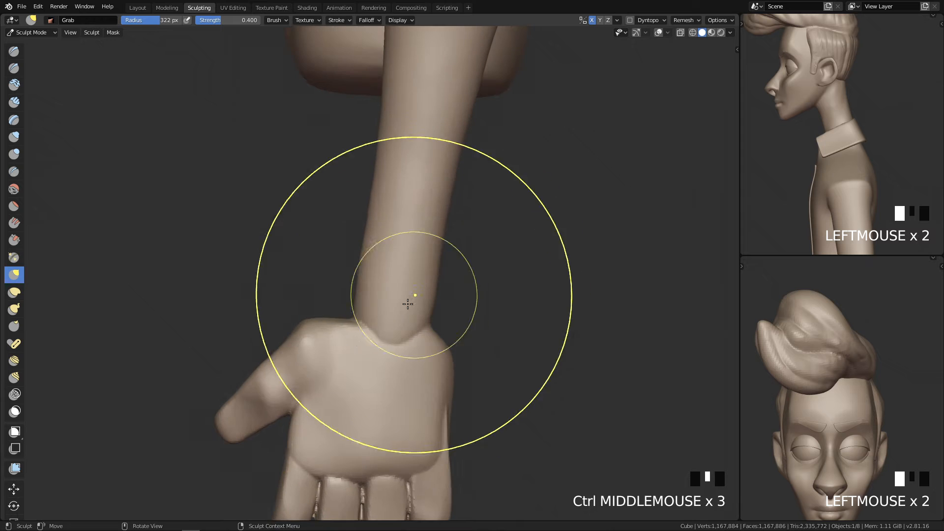
Nudge the thumb base and the edge of the wrist into shape with smaller Grab brush strokes
key(f)
click(309, 332)
drag(309, 333, 311, 330)
key(f)
click(341, 313)
drag(359, 311, 352, 308)
key(f)
click(354, 268)
Smooth the wrist seam on the back of the hand with a reduced brush radius
mouse_move(354, 268)
ctrl+middle_down()
mouse_move(411, 243)
mouse_move(473, 270)
mouse_move(447, 291)
mouse_move(400, 472)
mouse_move(460, 229)
ctrl+middle_up()
ctrl+middle_drag(382, 408, 406, 355)
key(f)
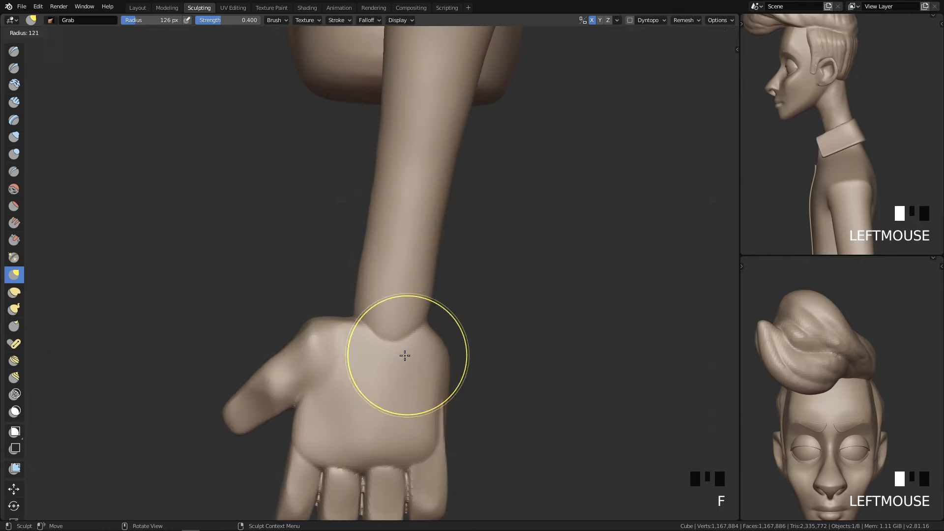
click(364, 352)
shift+drag(369, 360, 366, 370)
key(f)
click(406, 312)
mouse_move(385, 311)
shift+mouse_down()
mouse_move(370, 356)
mouse_move(378, 324)
shift+mouse_up()
Fill the wrist seam on the back of the hand with Clay Strips at 44 px and smooth it
key(c)
click(367, 342)
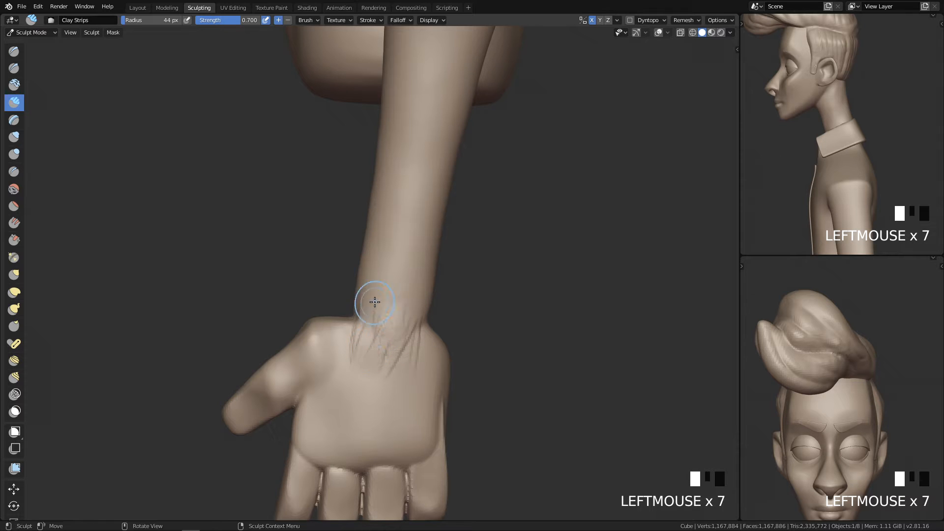
shift+drag(374, 306, 372, 333)
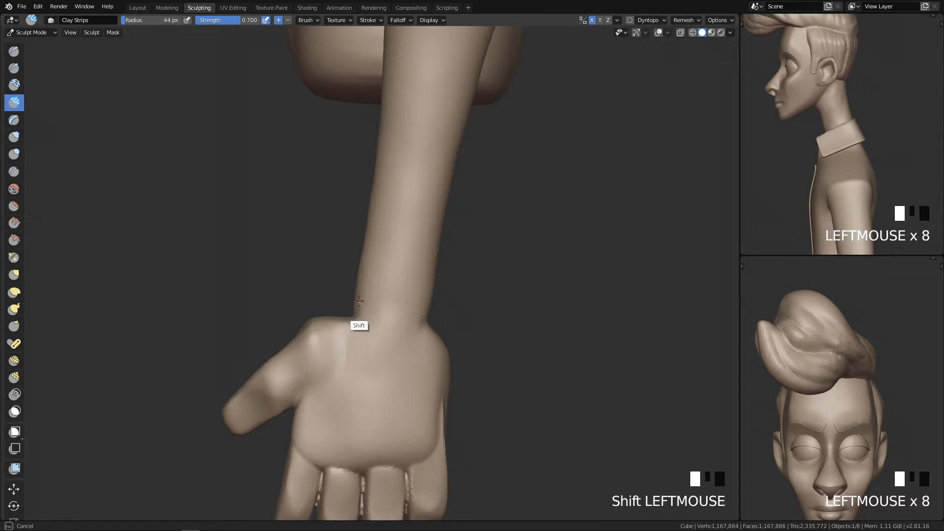
shift+drag(371, 293, 399, 291)
Smooth the thumb side of the wrist and add Clay Strips strokes to fill its crease
mouse_move(401, 336)
ctrl+middle_down()
mouse_move(358, 320)
mouse_move(385, 358)
mouse_move(455, 341)
ctrl+middle_up()
shift+drag(564, 347, 567, 352)
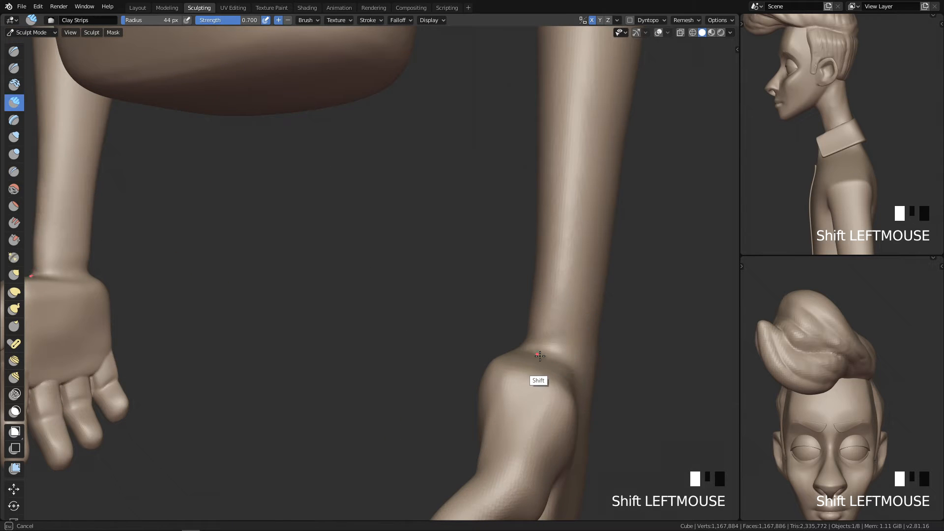
drag(539, 341, 551, 351)
drag(537, 339, 553, 352)
Smooth the clay around the wrist and thumb base with a brush radius of 66 px
mouse_move(593, 352)
middle_down()
mouse_move(529, 362)
mouse_move(489, 385)
middle_up()
mouse_move(489, 385)
shift+middle_down()
mouse_move(394, 328)
mouse_move(387, 309)
shift+middle_up()
key(f)
click(322, 274)
shift+drag(306, 245, 277, 256)
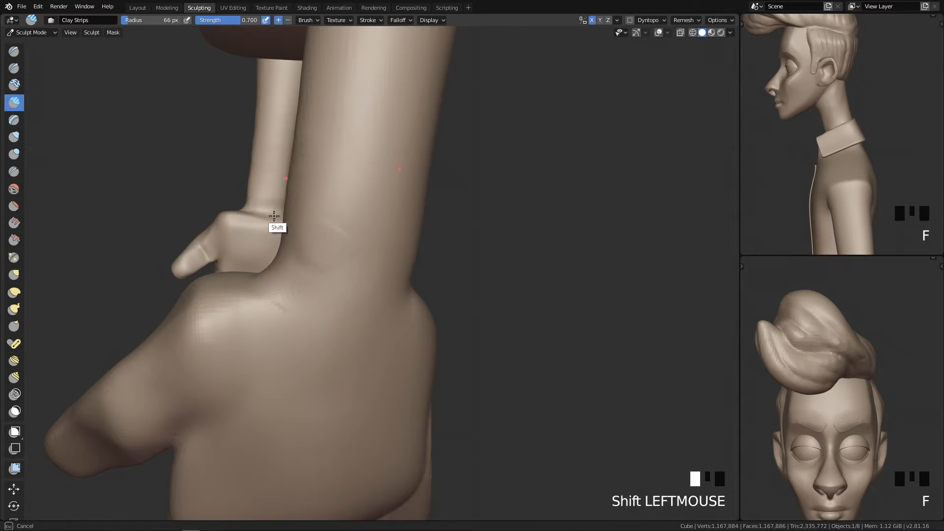
shift+drag(326, 263, 322, 211)
Fill the palm-side wrist seam with Clay Strips strokes and smooth them into the forearm
mouse_move(312, 293)
alt+middle_down()
mouse_move(412, 279)
mouse_move(480, 308)
mouse_move(472, 337)
mouse_move(518, 315)
mouse_move(432, 347)
alt+middle_up()
mouse_move(369, 270)
mouse_down()
mouse_move(362, 295)
mouse_move(397, 271)
mouse_move(405, 300)
mouse_up()
key(ctrl+z)
drag(405, 300, 396, 275)
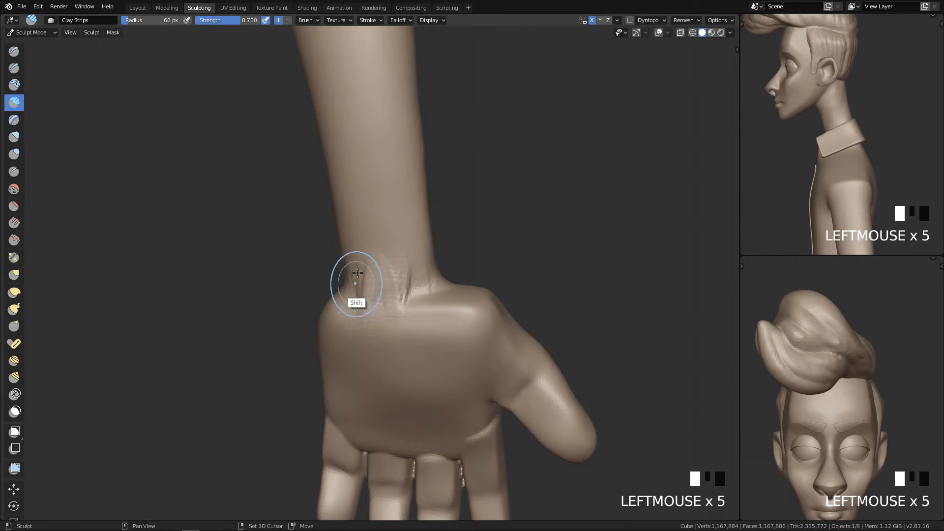
shift+drag(367, 252, 363, 290)
Nudge the wrist contour with a resized Grab brush
key(q)
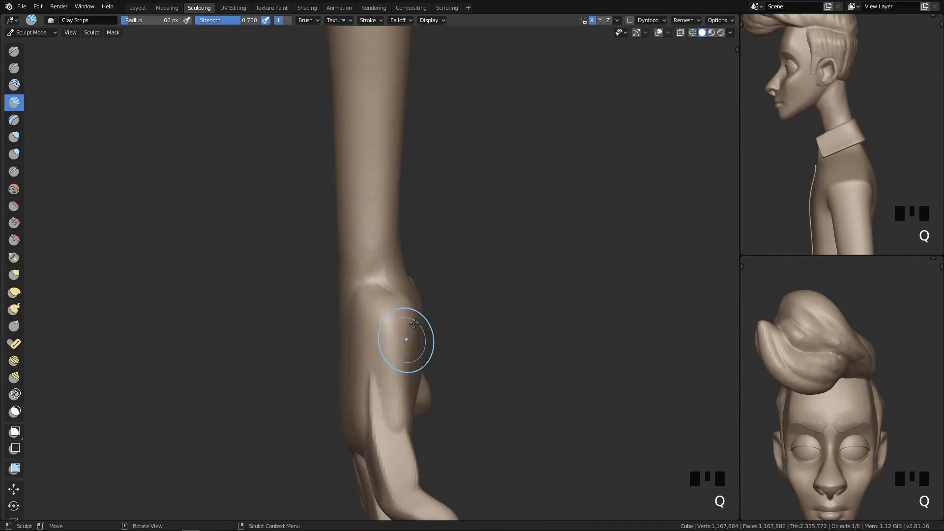
key(q)
ctrl+middle_drag(407, 367, 422, 254)
shift+middle_drag(334, 372, 354, 375)
mouse_move(350, 286)
ctrl+middle_down()
mouse_move(361, 316)
mouse_move(335, 305)
mouse_move(338, 339)
ctrl+middle_up()
key(g)
key(f)
click(369, 261)
mouse_move(311, 296)
middle_down()
mouse_move(373, 337)
mouse_move(347, 341)
mouse_move(382, 316)
middle_up()
Define the fold between the wrist and the heel of the palm with the Crease brush at 73 px, strength 0.250
key(4)
key(f)
click(336, 290)
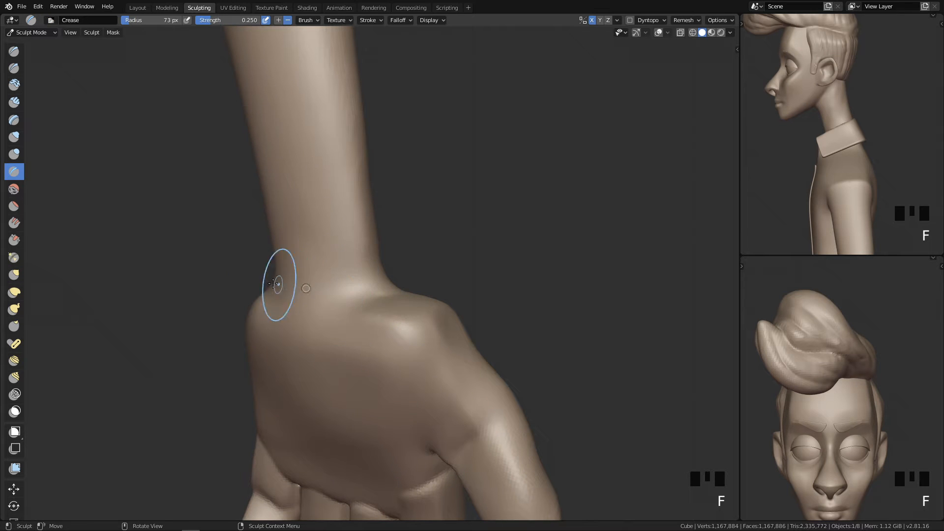
middle_drag(270, 290, 365, 303)
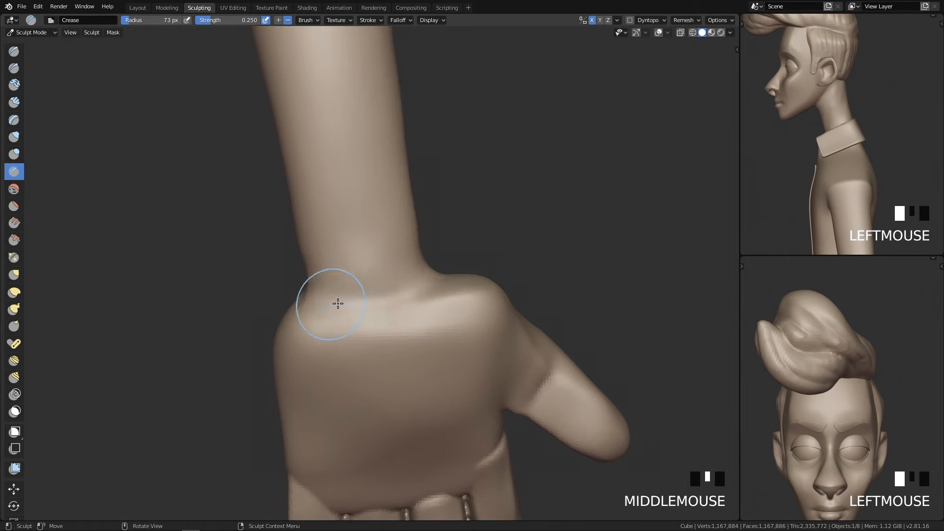
drag(424, 303, 434, 281)
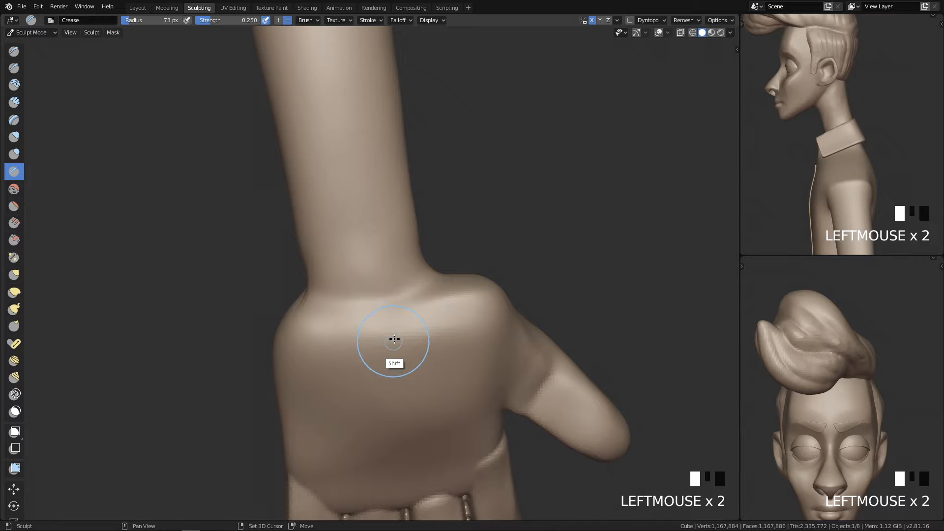
Shape the heel of the palm with strokes across its full width and smooth the result
key(shift+3)
key(f)
key(f)
mouse_move(476, 316)
mouse_down()
mouse_move(297, 344)
mouse_move(434, 316)
mouse_move(305, 339)
mouse_up()
key(ctrl+z)
drag(475, 313, 305, 341)
drag(469, 319, 314, 343)
mouse_move(314, 344)
shift+mouse_down()
mouse_move(442, 323)
mouse_move(344, 346)
shift+mouse_up()
Shape the edge of the hand with lengthwise strokes and smooth the neighbouring surface
key(q)
ctrl+middle_drag(409, 299, 335, 340)
drag(225, 334, 241, 377)
mouse_move(225, 330)
mouse_down()
mouse_move(244, 388)
mouse_move(225, 379)
mouse_move(241, 400)
mouse_up()
key(q)
mouse_move(432, 228)
ctrl+middle_down()
mouse_move(400, 334)
mouse_move(391, 325)
mouse_move(338, 336)
mouse_move(348, 348)
mouse_move(337, 437)
mouse_move(368, 333)
mouse_move(307, 273)
ctrl+middle_up()
shift+click(306, 273)
shift+drag(307, 273, 322, 248)
Build up the knuckles on the back of the hand with Clay Strips at 79 px and smooth them
key(3)
key(f)
click(297, 309)
mouse_move(295, 320)
mouse_down()
mouse_move(297, 289)
mouse_move(293, 313)
mouse_up()
shift+drag(289, 310, 280, 294)
drag(354, 301, 373, 279)
drag(368, 345, 385, 272)
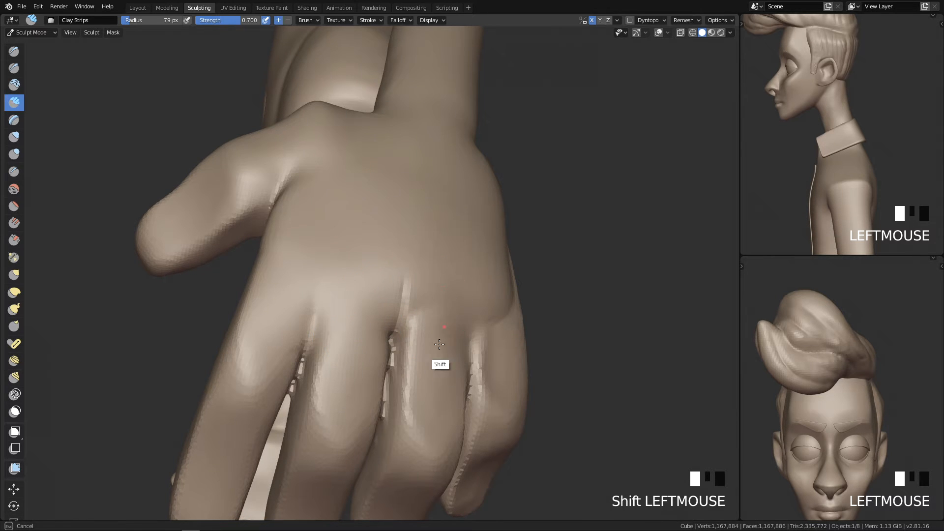
shift+drag(439, 344, 432, 295)
Add clay around the outer knuckles above the little finger and blend it into the back of the hand
mouse_move(432, 295)
middle_down()
mouse_move(413, 385)
mouse_move(466, 269)
middle_up()
mouse_move(465, 356)
mouse_down()
mouse_move(480, 274)
mouse_move(497, 344)
mouse_up()
mouse_move(506, 268)
shift+mouse_down()
mouse_move(502, 347)
mouse_move(467, 261)
shift+mouse_up()
shift+drag(459, 378, 452, 274)
Smooth the outer edge of the hand down to the base of the little finger on the palm side
mouse_move(452, 274)
middle_down()
mouse_move(490, 359)
mouse_move(413, 379)
middle_up()
shift+drag(318, 303, 304, 205)
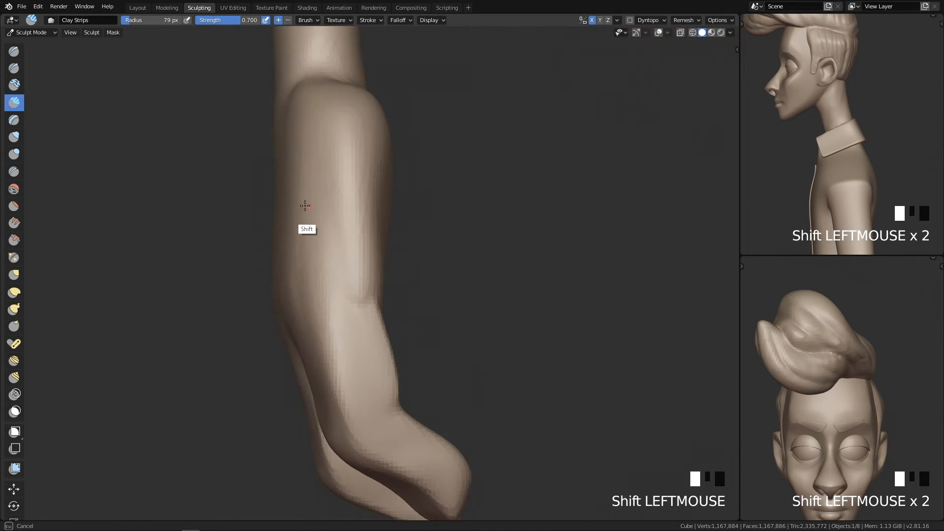
mouse_move(339, 280)
middle_down()
mouse_move(385, 339)
mouse_move(279, 322)
middle_up()
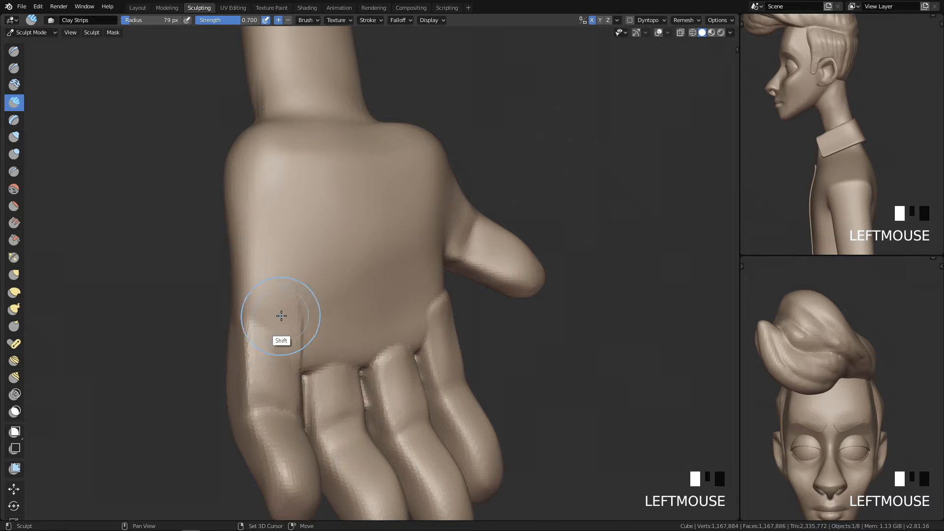
mouse_move(281, 351)
mouse_down()
mouse_move(280, 301)
mouse_move(287, 344)
mouse_up()
Build up the padding at the base of the fingers on the palm side and smooth it
drag(331, 350, 332, 322)
mouse_move(333, 339)
mouse_down()
mouse_move(338, 326)
mouse_move(417, 340)
mouse_up()
key(ctrl+z)
mouse_move(445, 344)
middle_down()
mouse_move(428, 352)
mouse_move(408, 326)
middle_up()
mouse_move(384, 310)
mouse_down()
mouse_move(392, 301)
mouse_move(385, 320)
mouse_move(394, 302)
mouse_up()
key(ctrl+z)
shift+drag(403, 301, 392, 299)
Hollow out the centre of the palm with inverted Clay Strips strokes at 110 px and smooth the carved area
middle_drag(274, 307, 359, 278)
key(f)
click(299, 224)
mouse_move(258, 219)
ctrl+mouse_down()
mouse_move(242, 257)
mouse_move(295, 246)
ctrl+mouse_up()
key(ctrl+z)
ctrl+drag(270, 283, 309, 190)
ctrl+drag(258, 270, 306, 199)
ctrl+drag(228, 265, 293, 196)
ctrl+drag(273, 260, 324, 190)
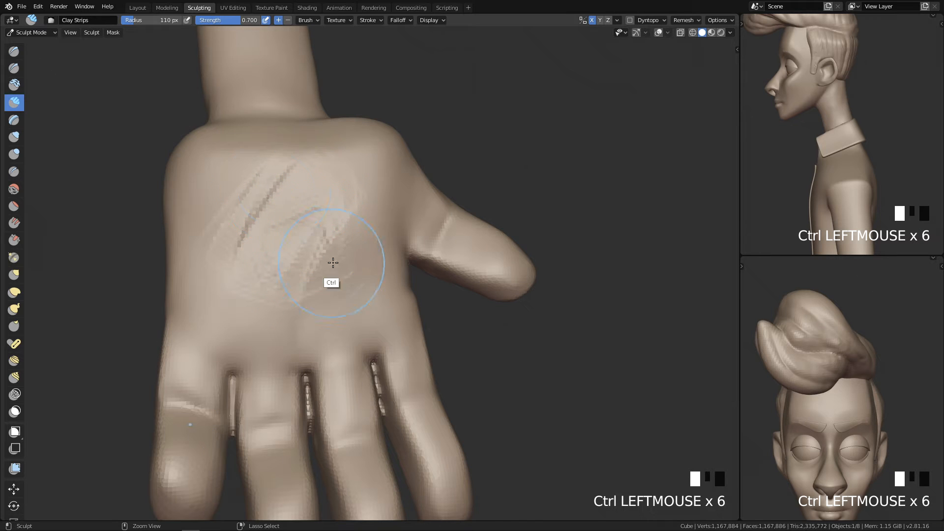
ctrl+drag(334, 281, 365, 228)
ctrl+drag(324, 298, 331, 290)
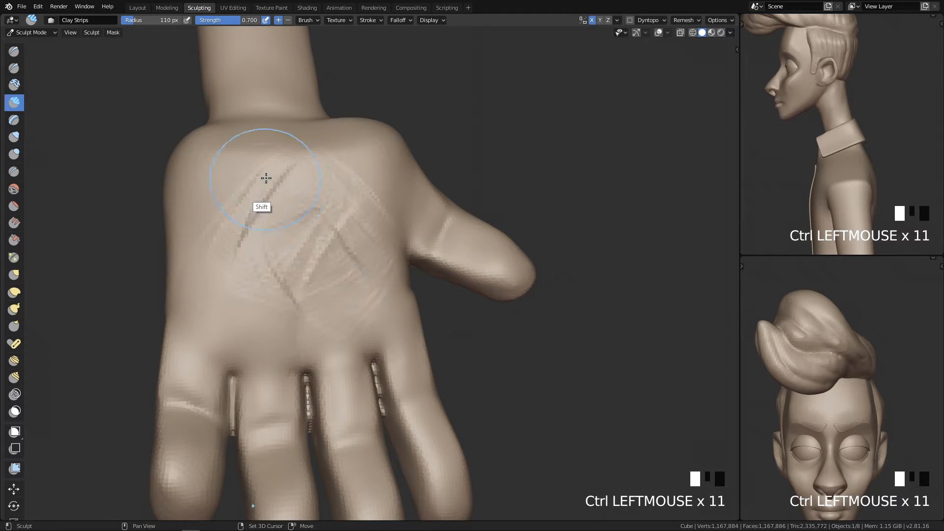
shift+drag(266, 178, 300, 253)
shift+drag(349, 185, 348, 230)
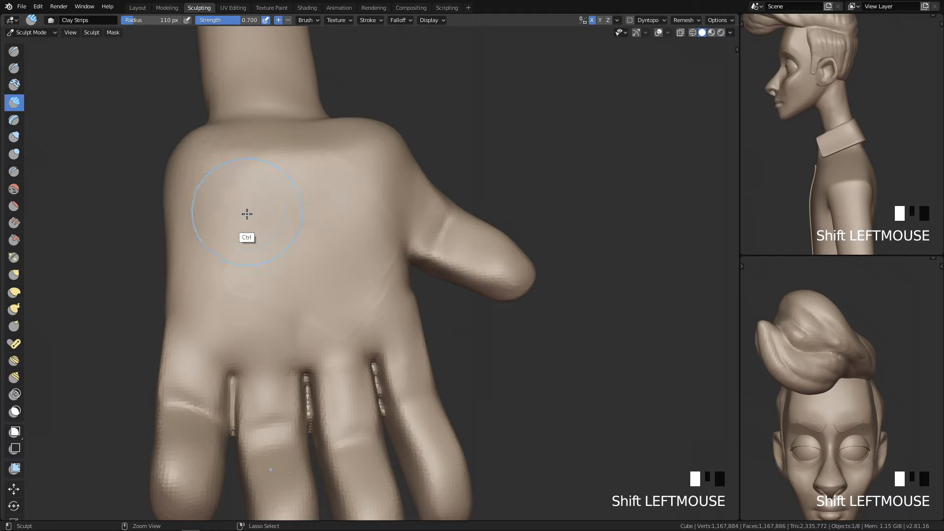
Deepen the middle of the palm with further inverted Clay Strips strokes and smooth out the stroke marks
ctrl+drag(221, 250, 203, 253)
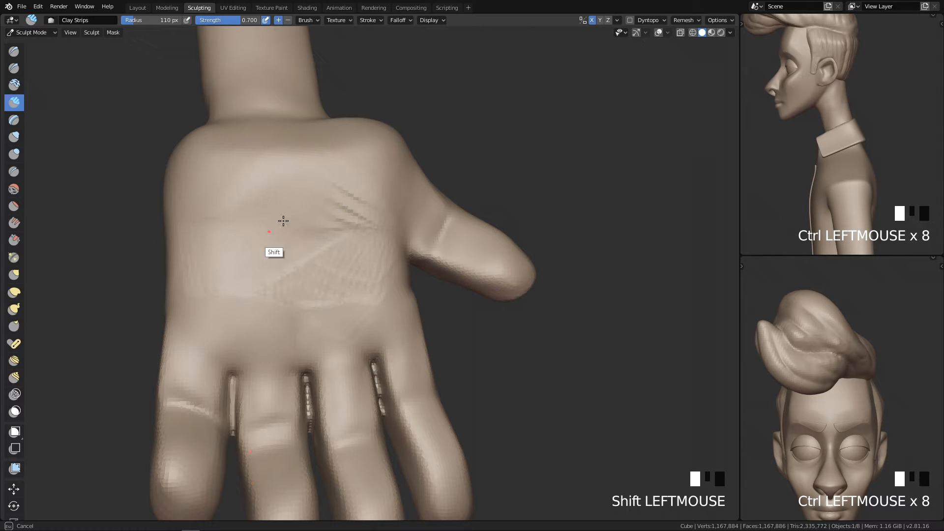
shift+drag(315, 238, 295, 219)
ctrl+drag(228, 230, 278, 198)
ctrl+drag(289, 234, 317, 225)
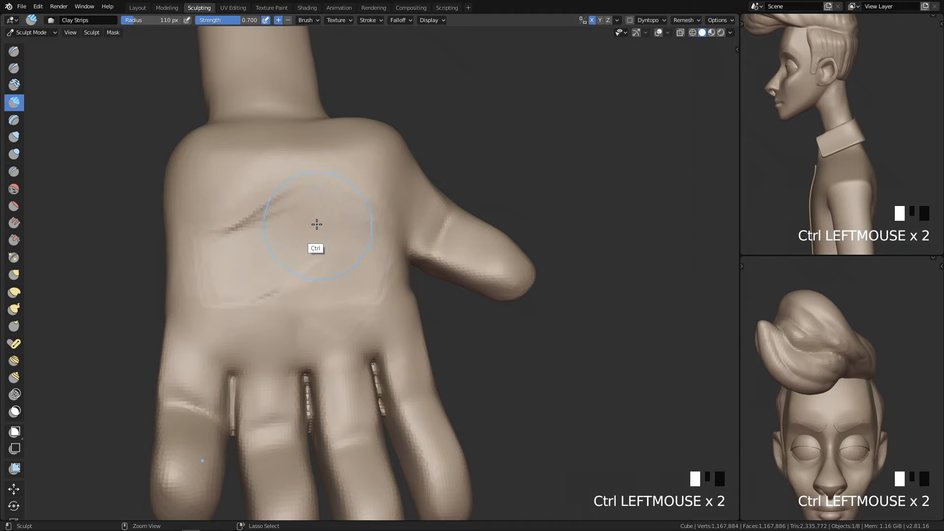
shift+drag(222, 286, 321, 228)
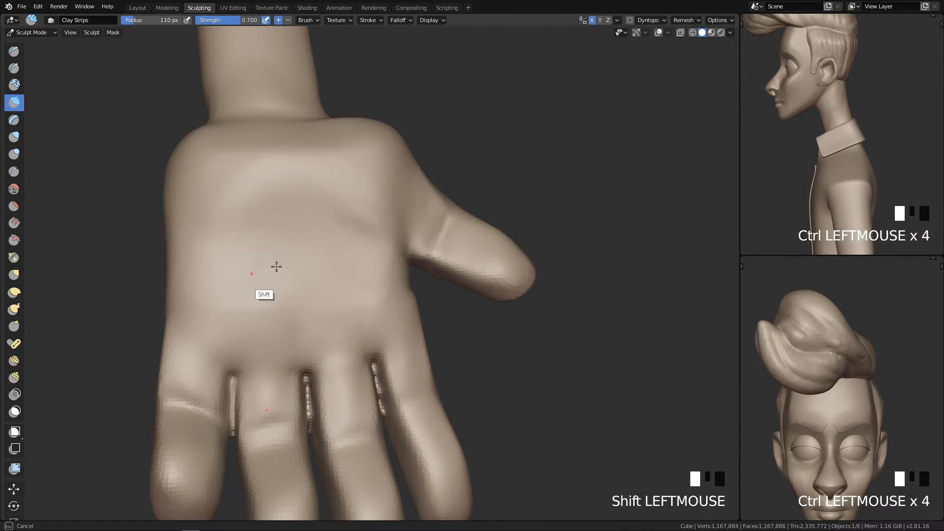
shift+drag(293, 294, 438, 280)
Carve across the width of the lower palm near the finger bases and smooth the palm surface
mouse_move(438, 280)
middle_down()
mouse_move(311, 330)
mouse_move(345, 307)
mouse_move(419, 300)
middle_up()
ctrl+drag(225, 289, 337, 275)
mouse_move(223, 267)
ctrl+mouse_down()
mouse_move(298, 215)
mouse_move(391, 245)
ctrl+mouse_up()
ctrl+drag(279, 249, 377, 263)
ctrl+drag(276, 277, 372, 263)
shift+drag(315, 162, 254, 227)
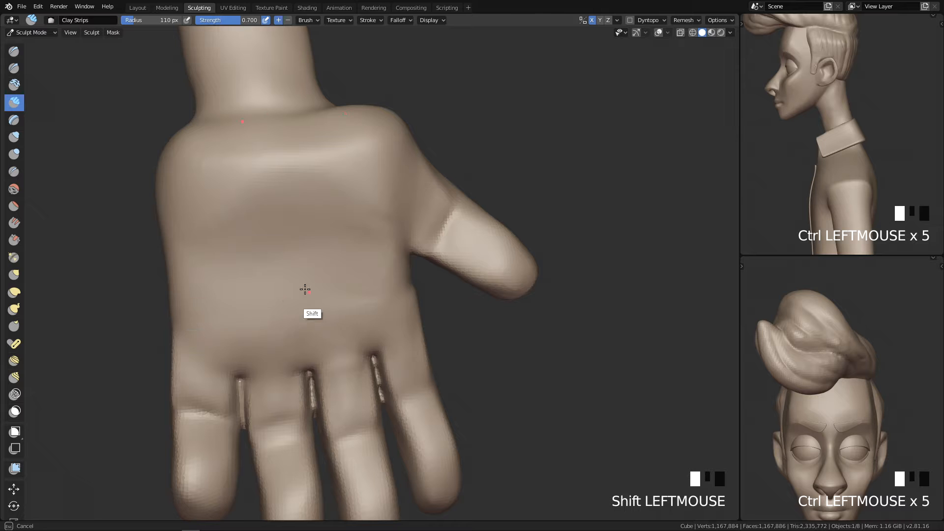
Add clay diagonally along the heel of the palm below the wrist and smooth the pad beneath the thumb
mouse_move(333, 194)
mouse_down()
mouse_move(392, 191)
mouse_move(337, 186)
mouse_move(392, 196)
mouse_move(406, 183)
mouse_up()
key(ctrl+z)
drag(185, 231, 235, 188)
mouse_move(235, 189)
mouse_down()
mouse_move(178, 239)
mouse_move(284, 158)
mouse_up()
shift+drag(332, 226, 365, 233)
mouse_move(361, 222)
shift+mouse_down()
mouse_move(311, 162)
mouse_move(364, 156)
shift+mouse_up()
Build up the muscle pad at the base of the thumb with Clay Strips at 64 px
mouse_move(417, 242)
shift+middle_down()
mouse_move(347, 270)
mouse_move(384, 226)
shift+middle_up()
key(f)
click(354, 214)
key(ctrl+z)
drag(355, 180, 350, 246)
mouse_move(363, 197)
mouse_down()
mouse_move(354, 259)
mouse_move(344, 248)
mouse_move(374, 220)
mouse_up()
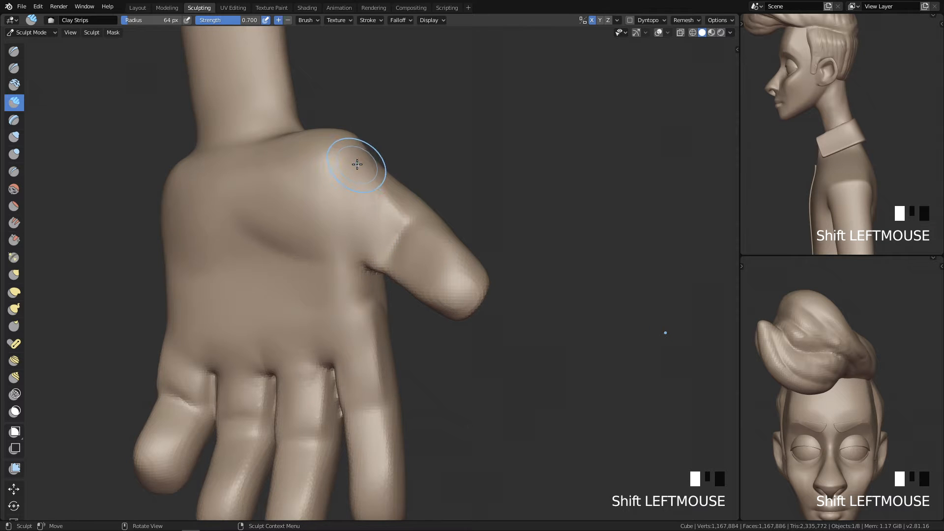
middle_drag(360, 167, 354, 164)
drag(353, 165, 334, 148)
middle_drag(371, 201, 313, 315)
mouse_move(275, 205)
middle_down()
mouse_move(268, 320)
mouse_move(274, 263)
mouse_move(320, 229)
mouse_move(251, 186)
mouse_move(312, 244)
mouse_move(317, 229)
mouse_move(285, 274)
middle_up()
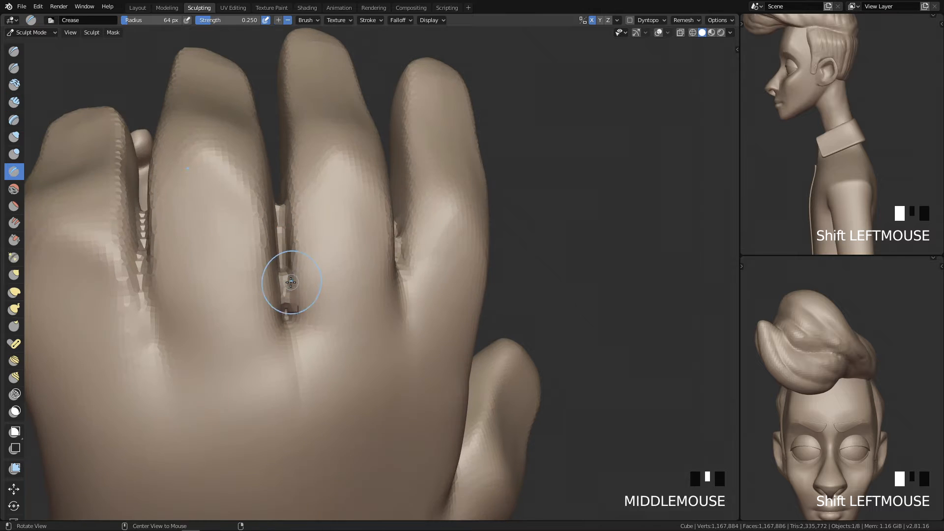
key(shift+c)
drag(289, 304, 295, 291)
key(ctrl+z)
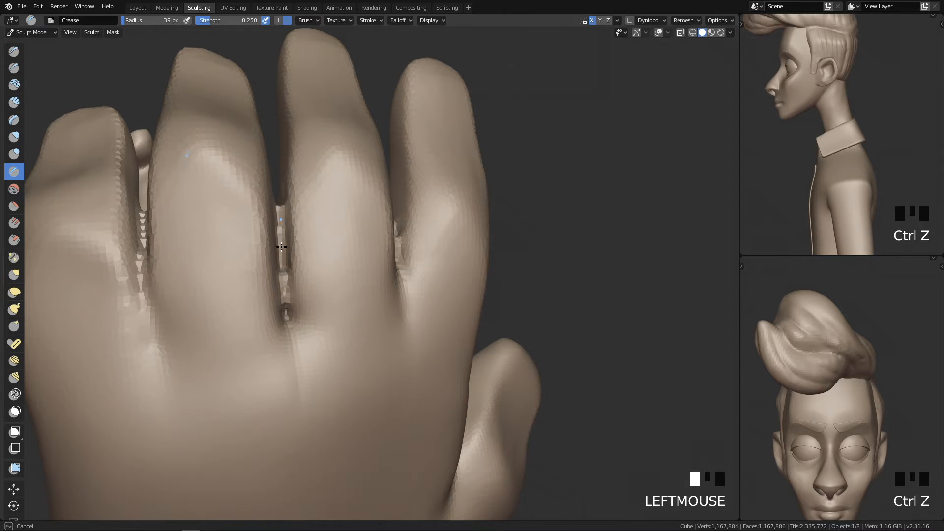
mouse_move(280, 278)
middle_down()
mouse_move(297, 316)
mouse_move(286, 270)
mouse_move(290, 285)
middle_up()
key(ctrl+z)
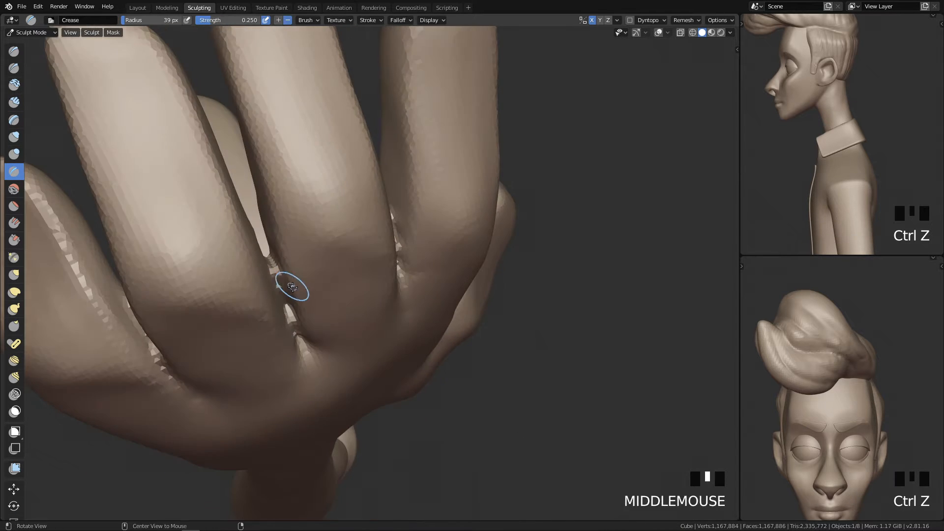
Carve into the gap between the middle and ring fingers with inverted SculptDraw strokes at 50 px
key(x)
key(f)
ctrl+click(281, 284)
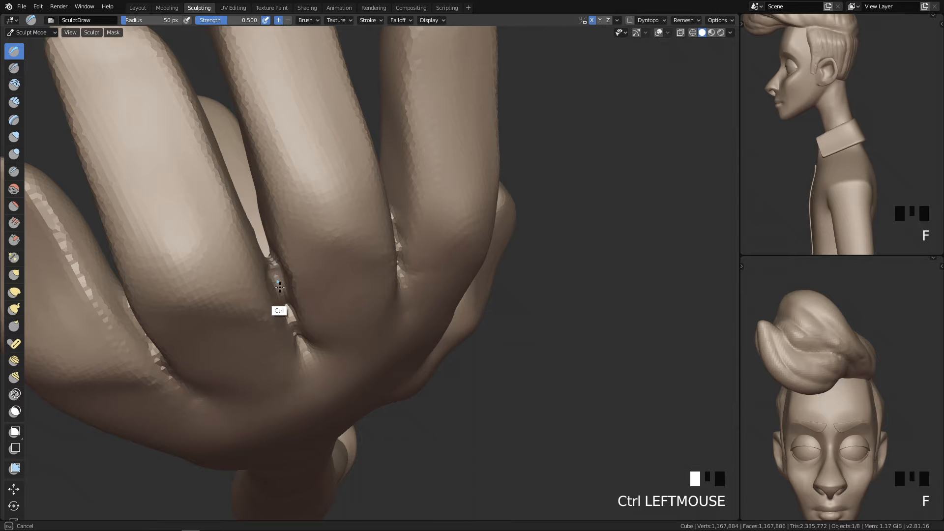
ctrl+drag(270, 260, 291, 315)
middle_drag(320, 324, 309, 253)
key(ctrl+z)
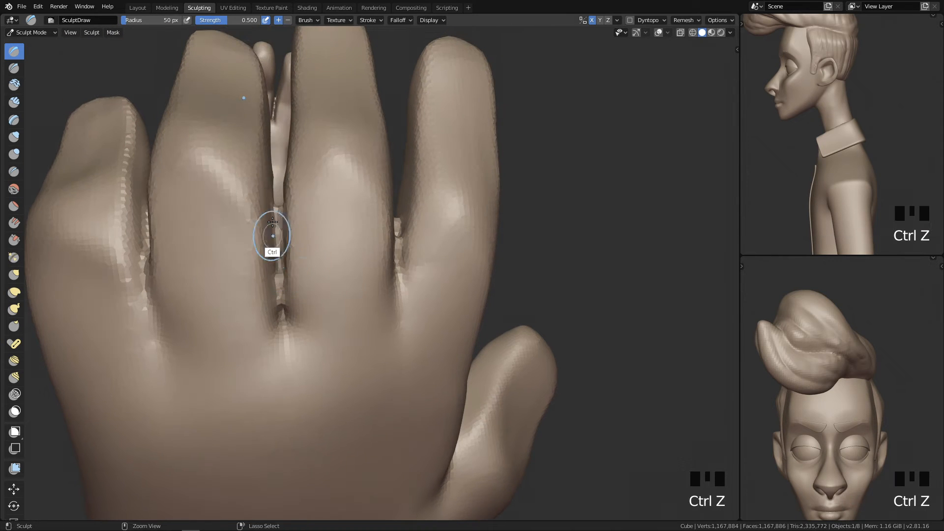
ctrl+drag(275, 233, 282, 295)
ctrl+drag(279, 238, 280, 248)
Sharpen the gap between the middle and ring fingers from the palm side with the Crease brush at 50 px
mouse_move(337, 233)
ctrl+middle_down()
mouse_move(326, 322)
mouse_move(301, 337)
mouse_move(461, 261)
mouse_move(503, 207)
mouse_move(472, 224)
ctrl+middle_up()
key(4)
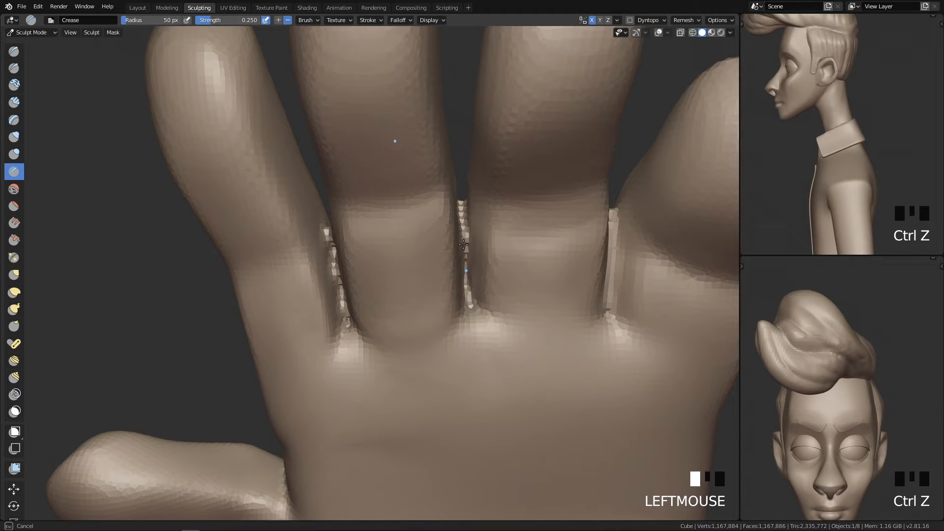
key(ctrl+z)
mouse_move(463, 222)
mouse_down()
mouse_move(460, 210)
mouse_move(463, 344)
mouse_up()
mouse_move(464, 344)
alt+middle_down()
mouse_move(491, 324)
mouse_move(481, 334)
mouse_move(467, 318)
alt+middle_up()
drag(467, 318, 466, 315)
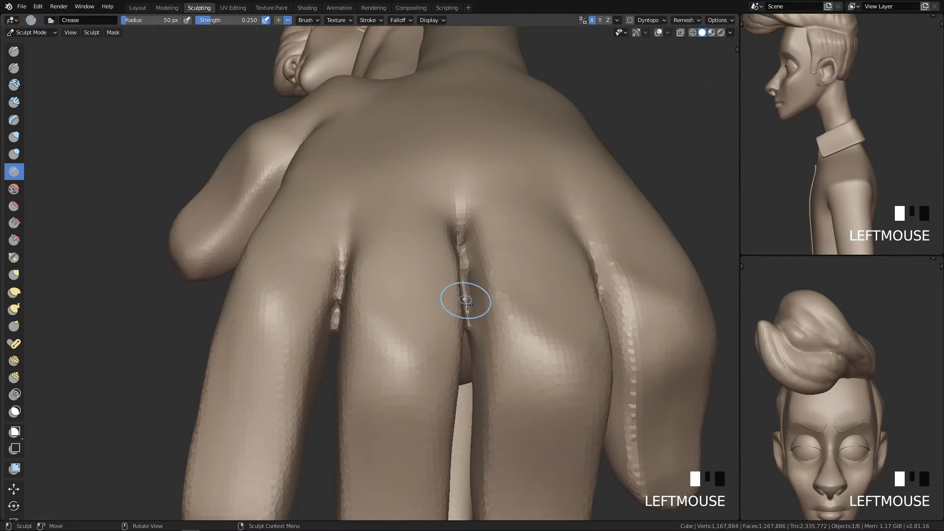
alt+middle_drag(465, 299, 461, 339)
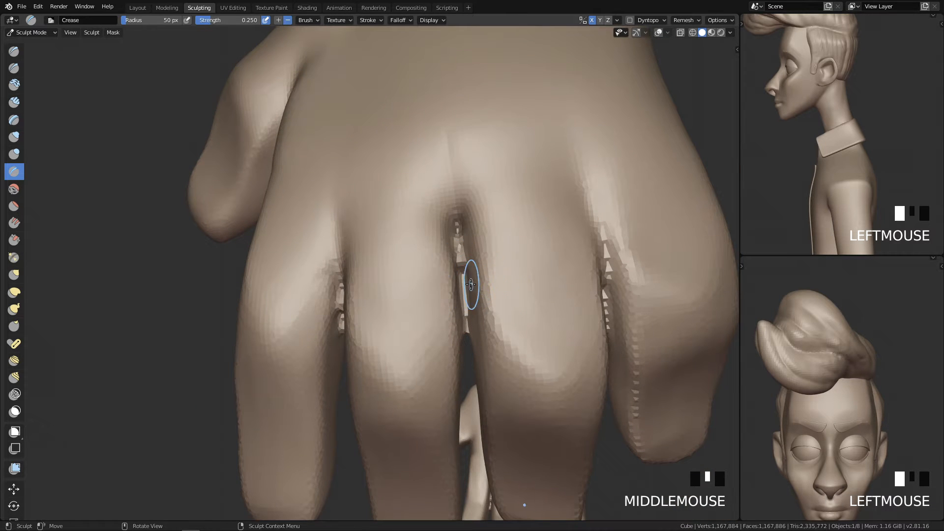
Crease along the gap between the middle and ring fingers on the back of the hand with a smaller brush
key(f)
click(459, 246)
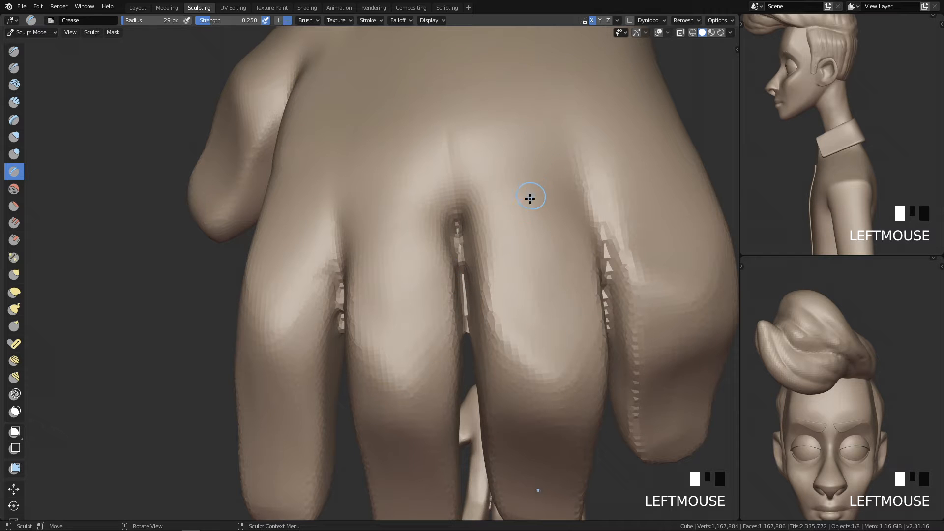
key(ctrl+z)
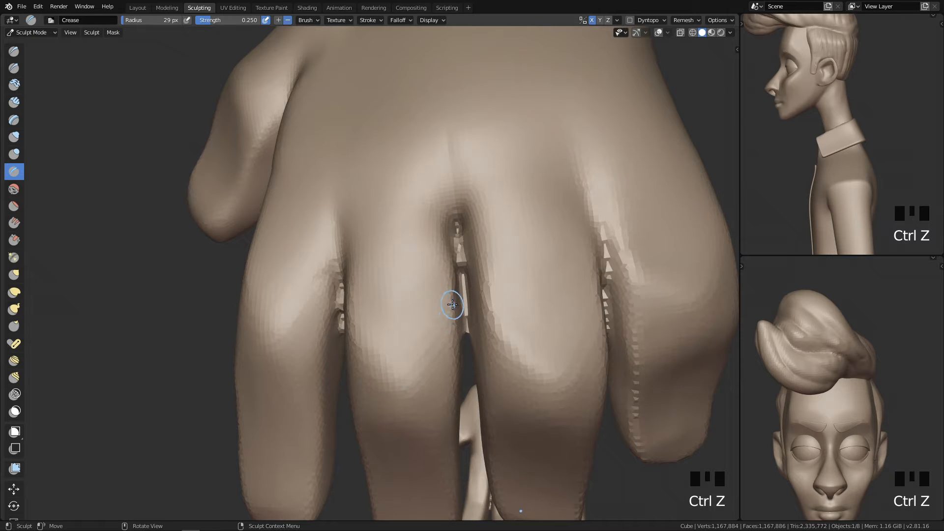
key(f)
click(458, 250)
drag(462, 262, 465, 290)
key(ctrl+z)
drag(458, 233, 464, 300)
Crease the gap between the index and middle fingers from the back of the hand
middle_drag(443, 312, 346, 290)
drag(326, 296, 338, 283)
drag(330, 321, 331, 320)
mouse_move(332, 320)
middle_down()
mouse_move(371, 267)
mouse_move(541, 332)
mouse_move(442, 319)
middle_up()
drag(417, 334, 396, 270)
key(x)
key(ctrl+z)
middle_drag(413, 316, 398, 242)
ctrl+drag(398, 242, 397, 267)
mouse_move(405, 272)
middle_down()
mouse_move(424, 316)
mouse_move(419, 353)
middle_up()
key(ctrl+z)
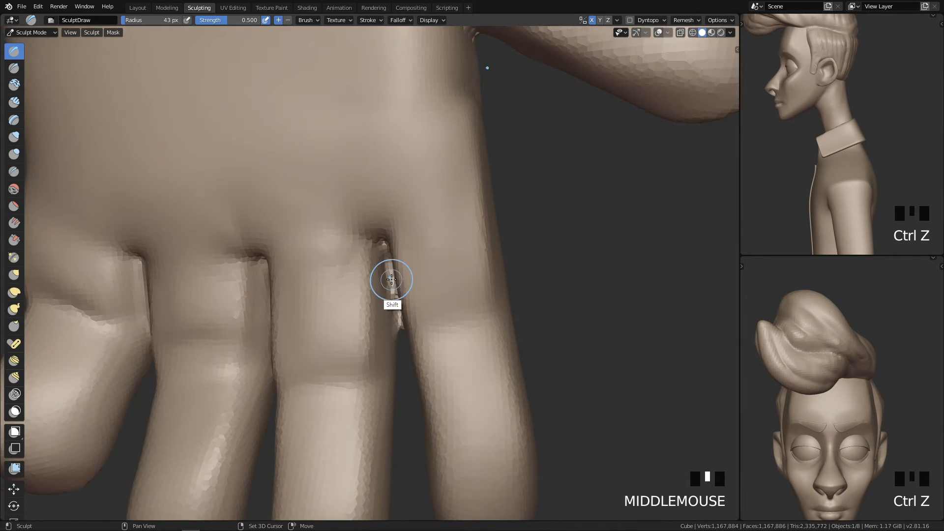
Smooth the jagged gap between the index and middle fingers on the palm side
shift+drag(391, 279, 396, 305)
shift+drag(396, 305, 400, 332)
mouse_move(400, 333)
middle_down()
mouse_move(442, 213)
mouse_move(433, 273)
middle_up()
ctrl+middle_drag(433, 273, 423, 333)
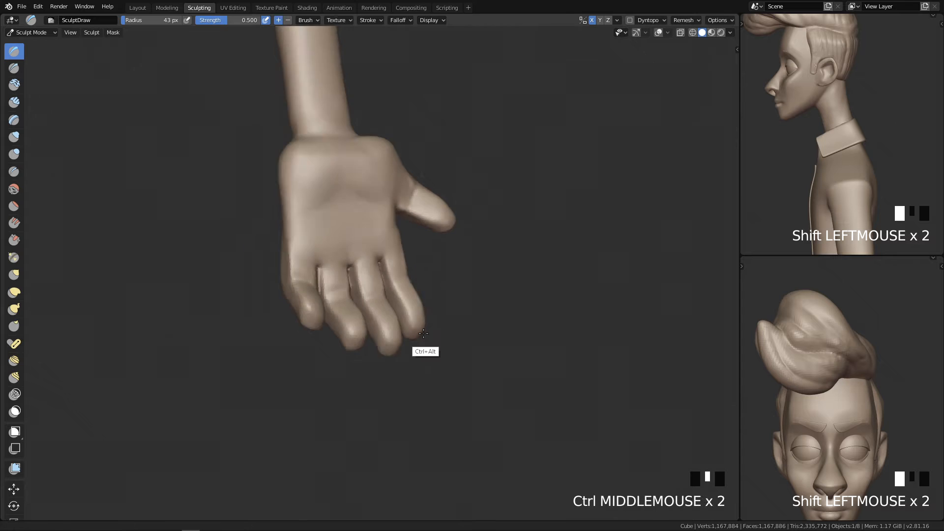
Crease the roots of all three finger gaps on the back of the hand at 43 px, smoothing the middle gap
key(q)
key(q)
key(q)
ctrl+middle_drag(583, 313, 559, 205)
key(4)
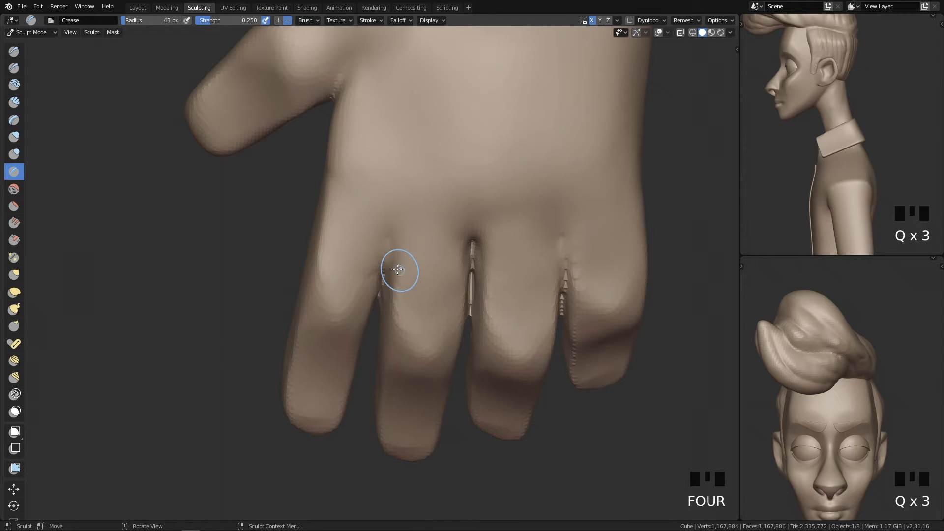
drag(385, 271, 384, 274)
drag(476, 246, 474, 239)
shift+drag(475, 236, 471, 267)
mouse_move(581, 253)
mouse_down()
mouse_move(568, 279)
mouse_move(574, 246)
mouse_up()
shift+middle_drag(577, 230, 565, 276)
drag(558, 258, 555, 284)
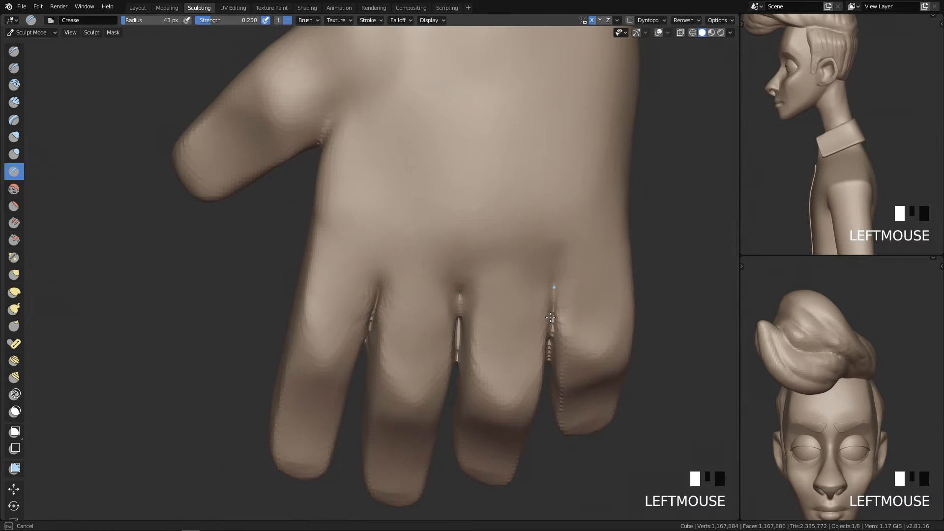
drag(465, 276, 464, 283)
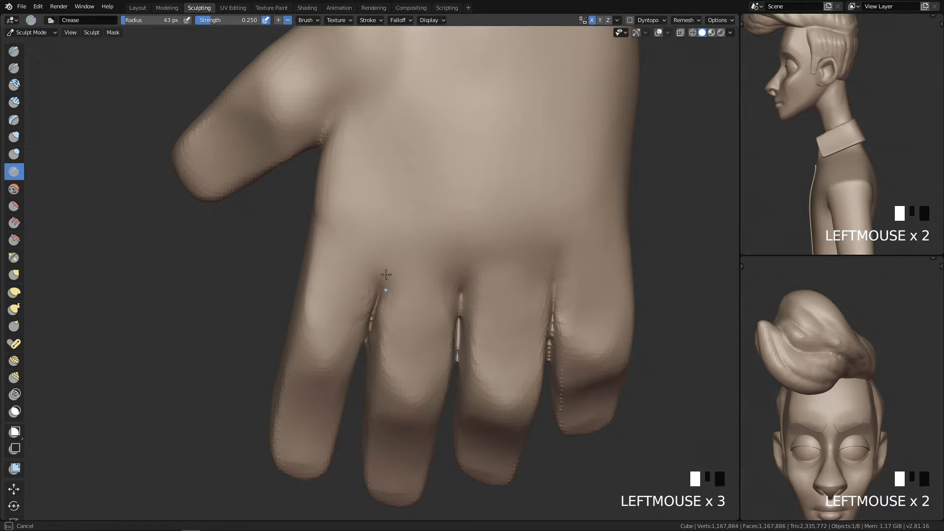
Add Clay Strips volume over the ring and little finger knuckles and smooth the row of knuckles
key(c)
key(f)
click(406, 220)
drag(348, 221, 360, 192)
key(ctrl+z)
mouse_move(370, 237)
shift+mouse_down()
mouse_move(436, 227)
mouse_move(428, 250)
mouse_move(435, 248)
shift+mouse_up()
key(f)
click(518, 239)
mouse_move(513, 216)
mouse_down()
mouse_move(499, 266)
mouse_move(530, 246)
mouse_move(532, 262)
mouse_move(556, 238)
mouse_move(596, 226)
mouse_move(593, 236)
mouse_up()
shift+drag(592, 236, 588, 250)
Add small clay touches around the base of the middle finger on the back of the hand and smooth them
mouse_move(561, 177)
ctrl+middle_down()
mouse_move(527, 389)
mouse_move(516, 300)
mouse_move(421, 264)
ctrl+middle_up()
click(416, 270)
mouse_move(416, 270)
mouse_down()
mouse_move(413, 291)
mouse_move(415, 276)
mouse_up()
drag(415, 268, 412, 287)
shift+drag(414, 256, 409, 283)
Add clay across the bases of the outer fingers and the index finger with Clay Strips at 77 px, smoothing the outer ones
key(f)
click(484, 259)
mouse_move(485, 246)
mouse_down()
mouse_move(487, 271)
mouse_move(467, 227)
mouse_move(509, 256)
mouse_move(555, 261)
mouse_up()
shift+drag(553, 246, 536, 263)
mouse_move(357, 234)
mouse_down()
mouse_move(348, 274)
mouse_move(397, 259)
mouse_up()
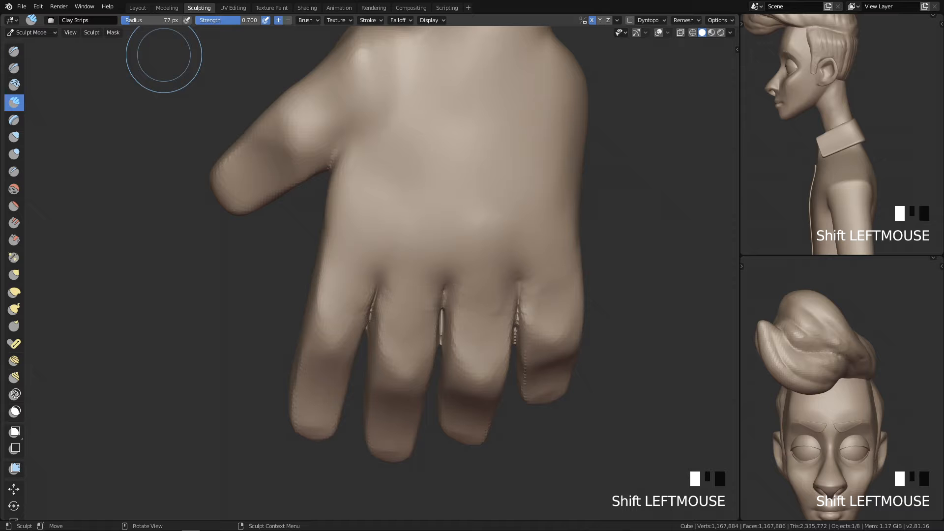
ctrl+middle_drag(627, 236, 514, 314)
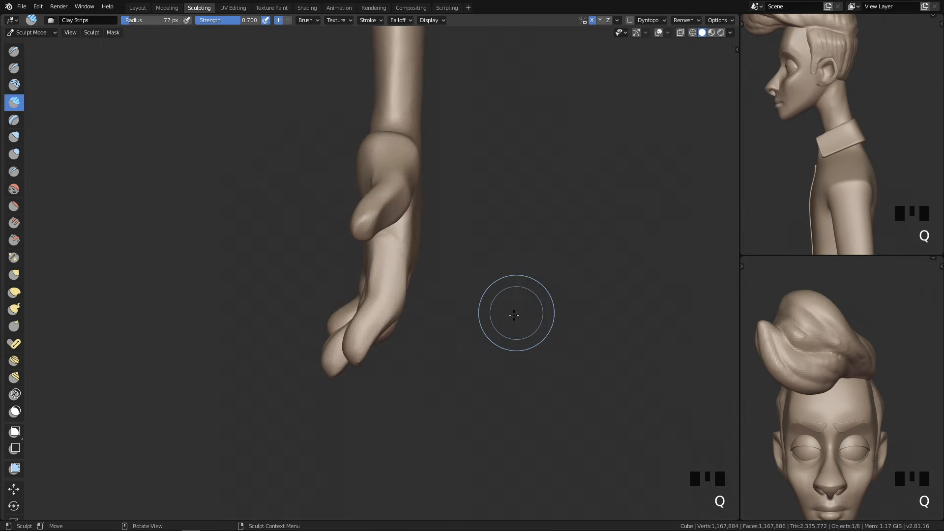
middle_drag(484, 362, 417, 268)
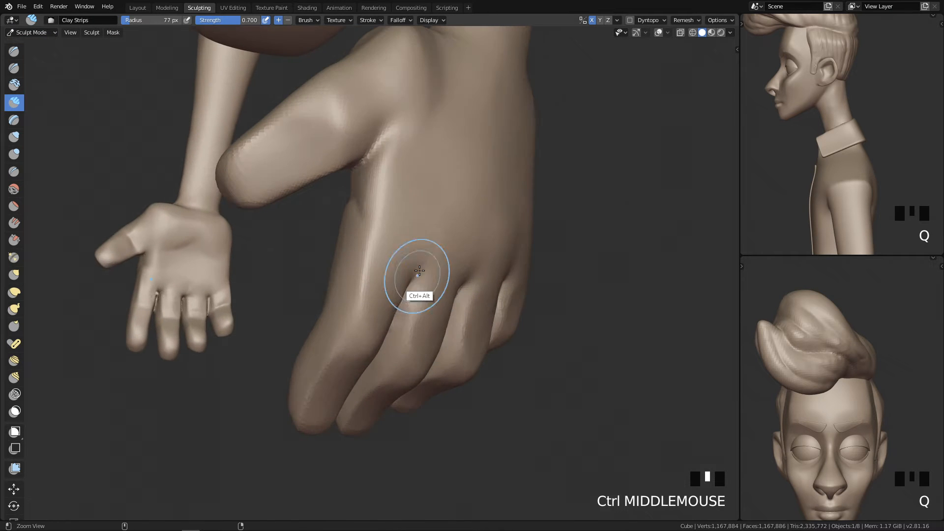
drag(399, 214, 388, 253)
key(ctrl+z)
Raise the individual knuckles on the back of the hand with the SculptDraw brush
key(x)
key(f)
click(399, 230)
key(ctrl+z)
mouse_move(406, 221)
mouse_down()
mouse_move(411, 229)
mouse_move(419, 217)
mouse_up()
middle_drag(419, 217, 376, 269)
click(420, 238)
drag(419, 238, 462, 213)
key(ctrl+z)
mouse_move(487, 242)
mouse_down()
mouse_move(497, 228)
mouse_move(558, 248)
mouse_move(506, 248)
mouse_up()
Carve hollows between the knuckles with inverted SculptDraw strokes at 62 px
key(f)
key(f)
click(400, 223)
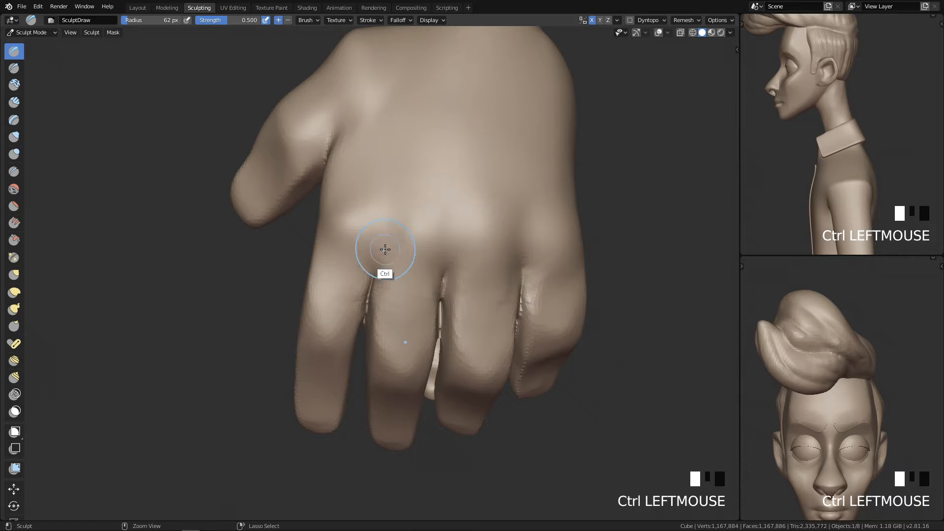
ctrl+drag(385, 250, 394, 211)
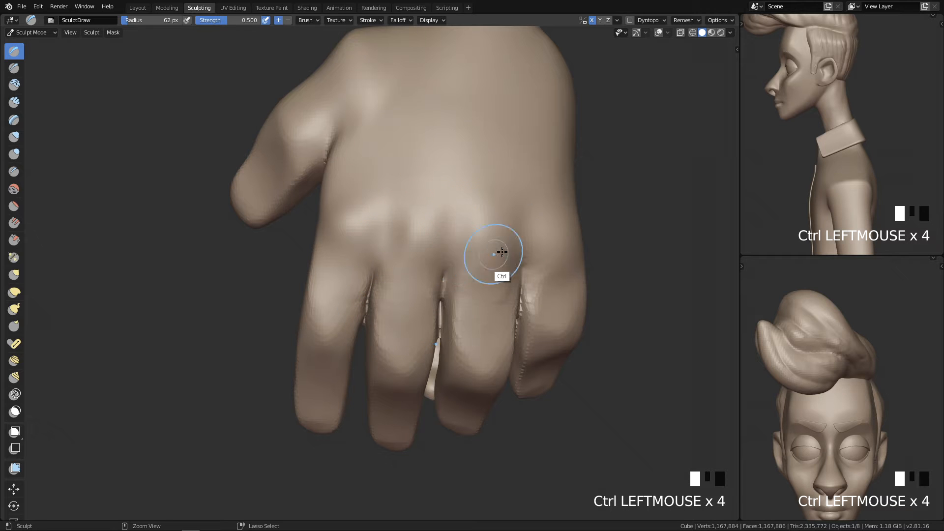
middle_drag(516, 236, 489, 259)
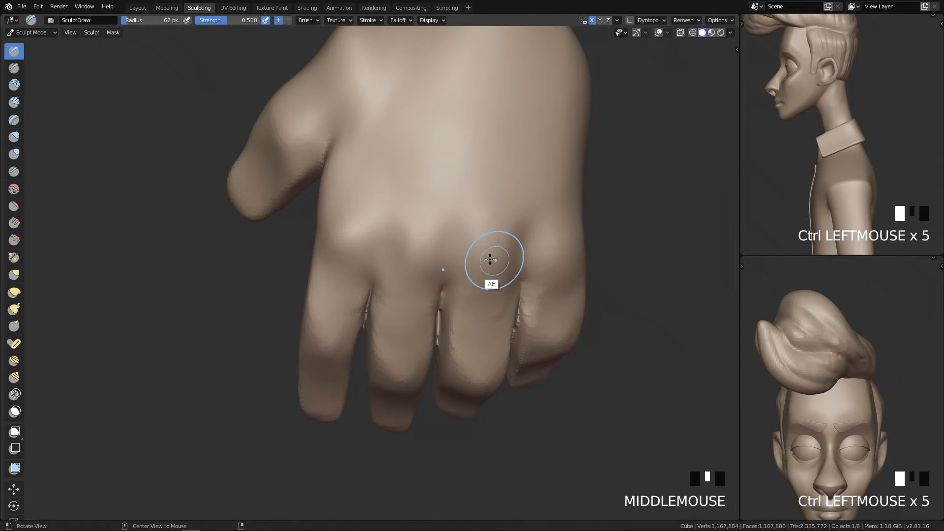
Deepen the hollows between the knuckles with inverted SculptDraw strokes at 74 and 61 px, and smooth around them
key(f)
ctrl+click(388, 216)
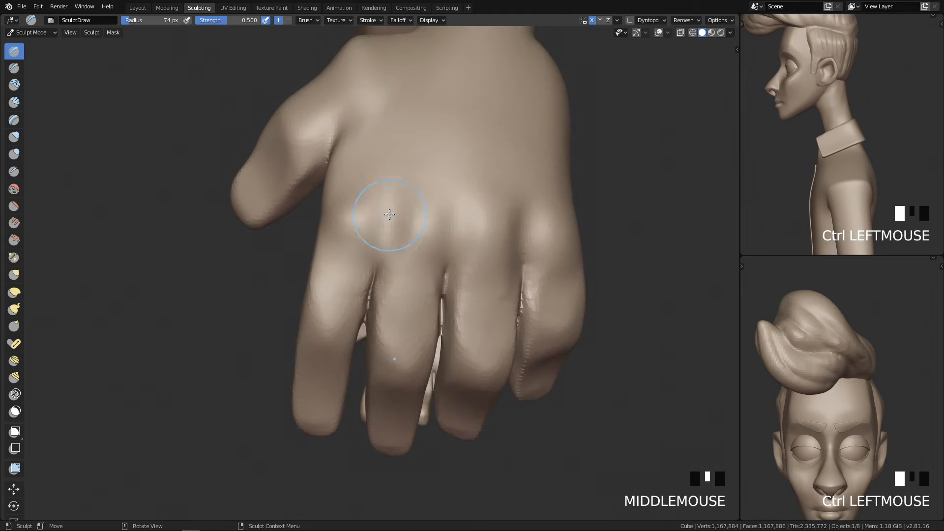
key(f)
mouse_move(384, 259)
middle_down()
mouse_move(383, 232)
mouse_move(386, 264)
mouse_move(393, 229)
mouse_move(363, 200)
middle_up()
ctrl+click(391, 211)
shift+drag(362, 200, 372, 214)
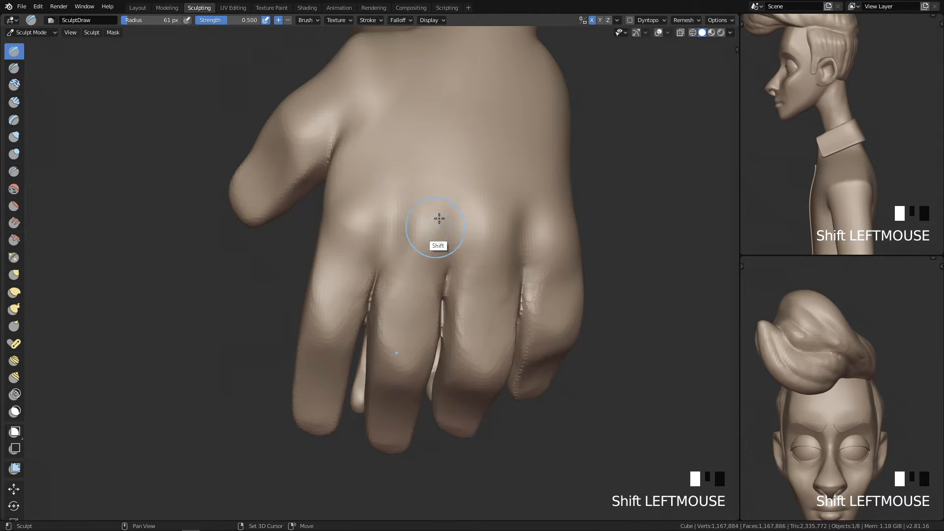
shift+drag(439, 218, 415, 236)
ctrl+click(464, 231)
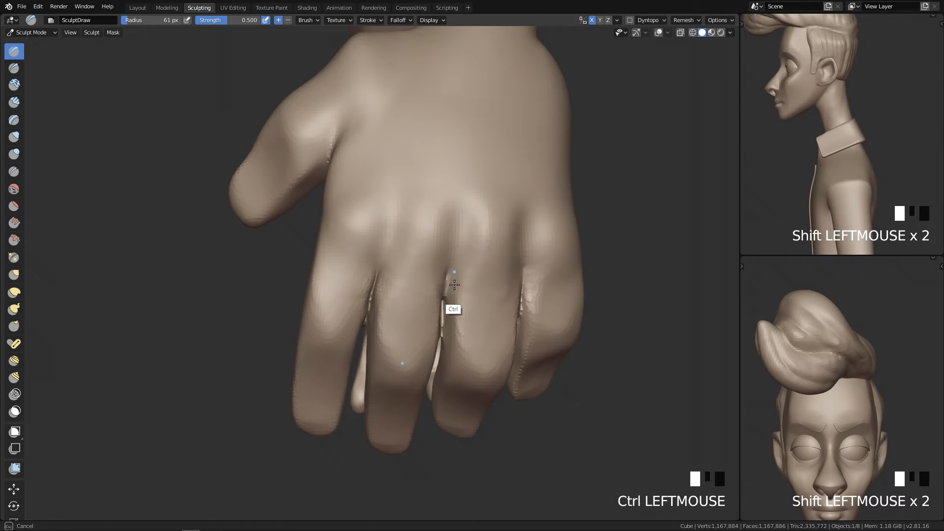
mouse_move(517, 202)
shift+mouse_down()
mouse_move(562, 236)
mouse_move(424, 238)
shift+mouse_up()
Adjust the shape of the hand with a few Grab brush strokes
middle_drag(472, 212, 490, 241)
key(q)
key(q)
mouse_move(549, 290)
middle_down()
mouse_move(495, 354)
mouse_move(434, 367)
mouse_move(453, 296)
middle_up()
key(f)
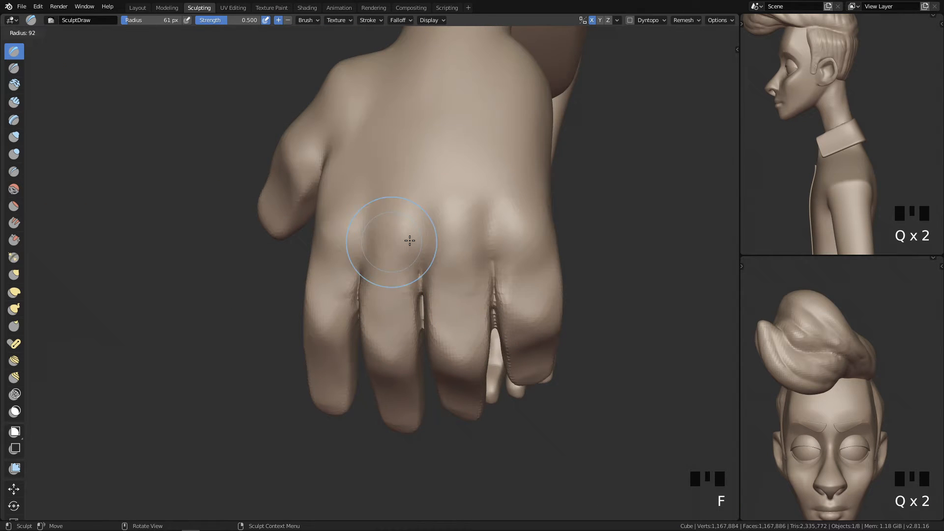
click(395, 239)
key(q)
ctrl+middle_drag(513, 284, 485, 418)
mouse_move(484, 417)
ctrl+middle_down()
mouse_move(477, 290)
mouse_move(457, 266)
ctrl+middle_up()
key(g)
key(f)
click(449, 311)
key(f)
click(416, 261)
drag(410, 262, 404, 244)
click(408, 246)
Set the Grab brush radius to 115 px and smooth the adjusted areas of the hand
key(f)
click(343, 362)
ctrl+middle_drag(343, 362, 403, 307)
key(f)
click(384, 301)
shift+drag(363, 303, 353, 305)
middle_drag(370, 297, 436, 278)
shift+drag(340, 367, 346, 327)
middle_drag(391, 345, 299, 371)
Bring the hidden shirt and head parts back by leaving local view, and return the body to Object Mode
key(q)
ctrl+middle_drag(448, 290, 512, 334)
key(q)
ctrl+middle_drag(602, 317, 432, 432)
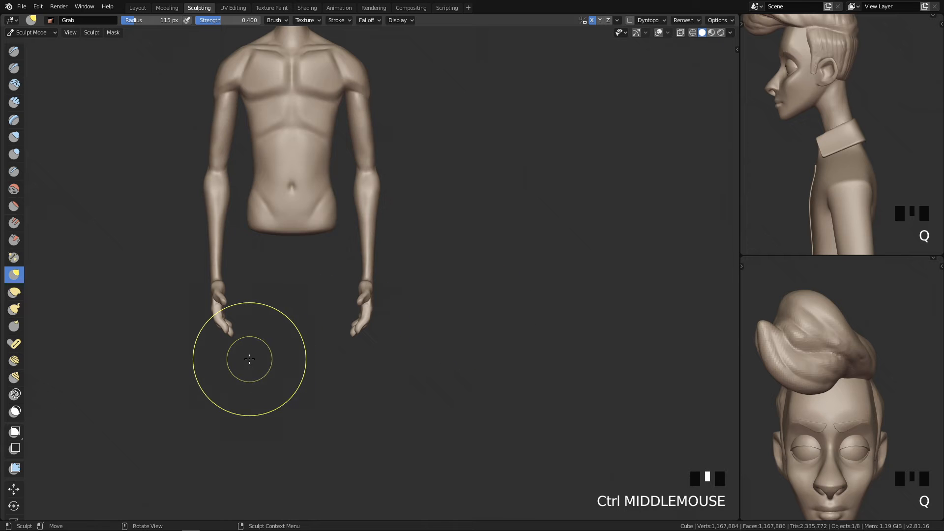
key(KP_Divide)
ctrl+middle_drag(421, 267, 398, 438)
key(ctrl+Tab)
key(Tab)
shift+middle_drag(427, 363, 398, 294)
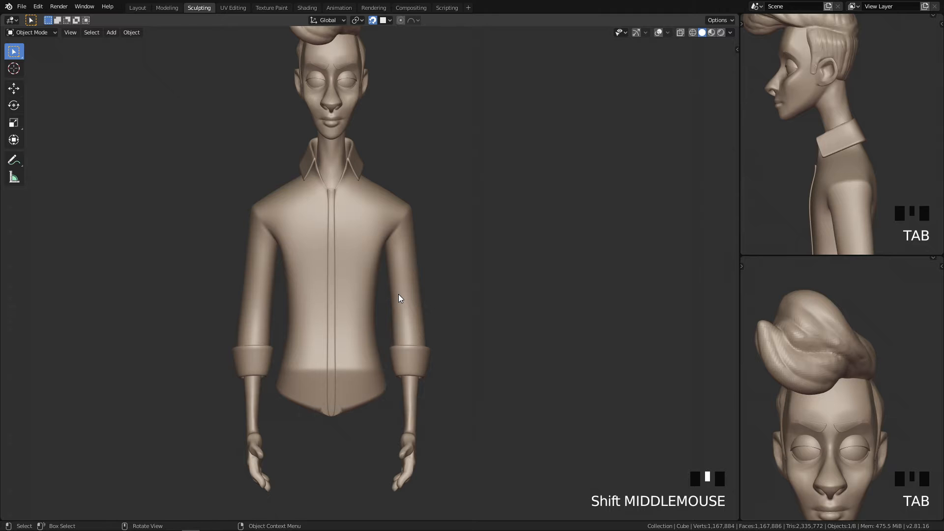
shift+middle_drag(437, 283, 457, 228)
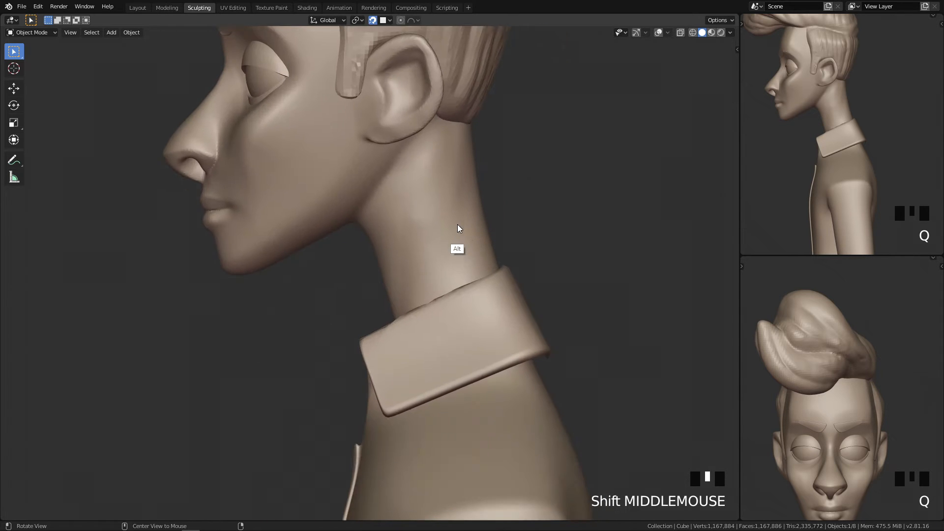
Smooth the neck above the collar in Sculpt Mode and return to Object Mode
key(Tab)
click(466, 397)
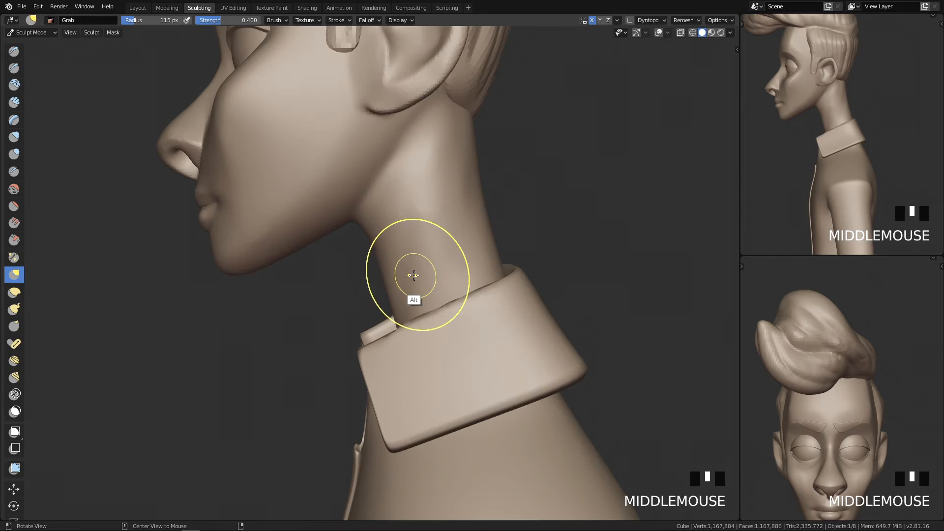
middle_drag(415, 270, 419, 137)
mouse_move(419, 137)
shift+mouse_down()
mouse_move(382, 176)
mouse_move(348, 237)
mouse_move(359, 198)
mouse_move(366, 211)
shift+mouse_up()
key(f)
click(424, 219)
middle_drag(366, 212, 375, 217)
mouse_move(375, 217)
shift+mouse_down()
mouse_move(347, 236)
mouse_move(337, 225)
mouse_move(358, 196)
mouse_move(375, 211)
shift+mouse_up()
key(q)
mouse_move(375, 211)
ctrl+middle_down()
mouse_move(513, 199)
mouse_move(489, 449)
mouse_move(512, 257)
ctrl+middle_up()
key(Tab)
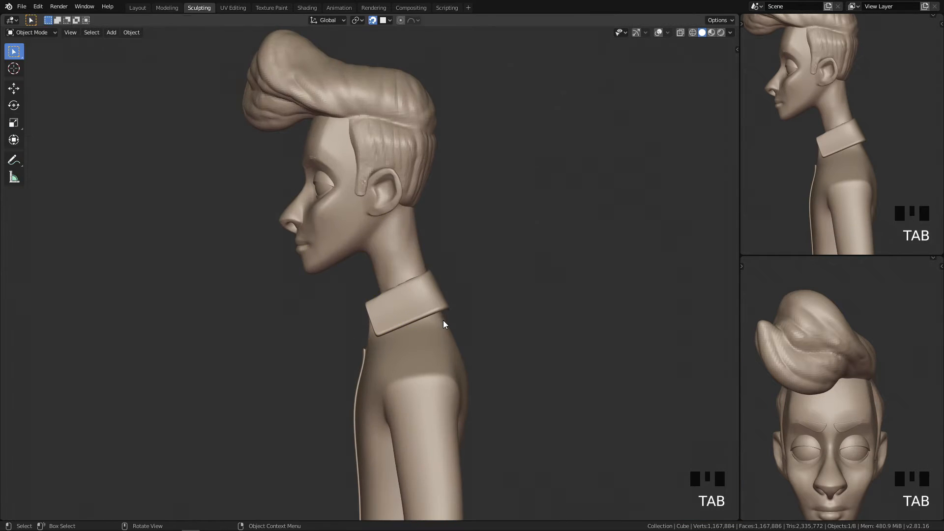
Examine the whole character from above and from the front, up to the face and eyes
key(q)
key(q)
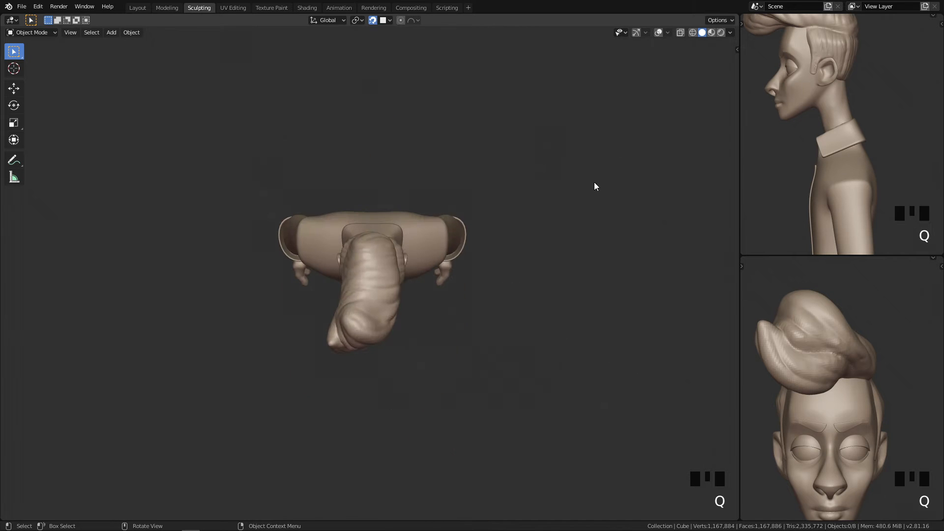
shift+middle_drag(513, 339, 495, 291)
key(q)
shift+middle_drag(509, 237, 501, 390)
key(q)
ctrl+middle_drag(495, 335, 466, 179)
shift+middle_drag(463, 230, 475, 403)
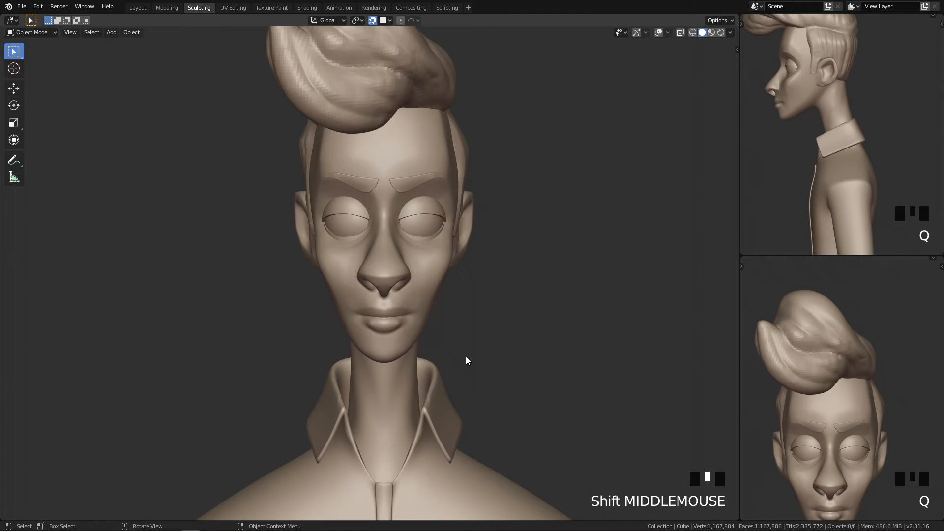
scroll(538, 263, up, 2)
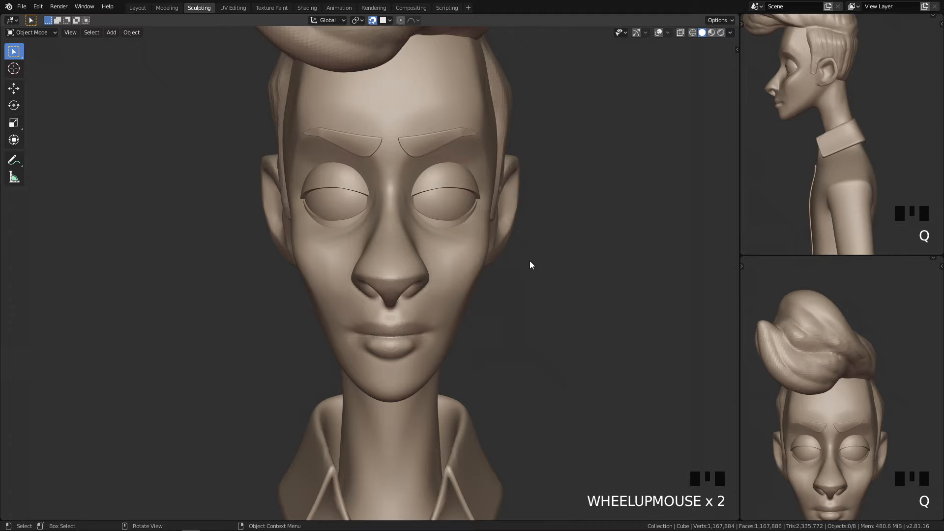
scroll(529, 260, up, 3)
shift+middle_drag(527, 156, 462, 352)
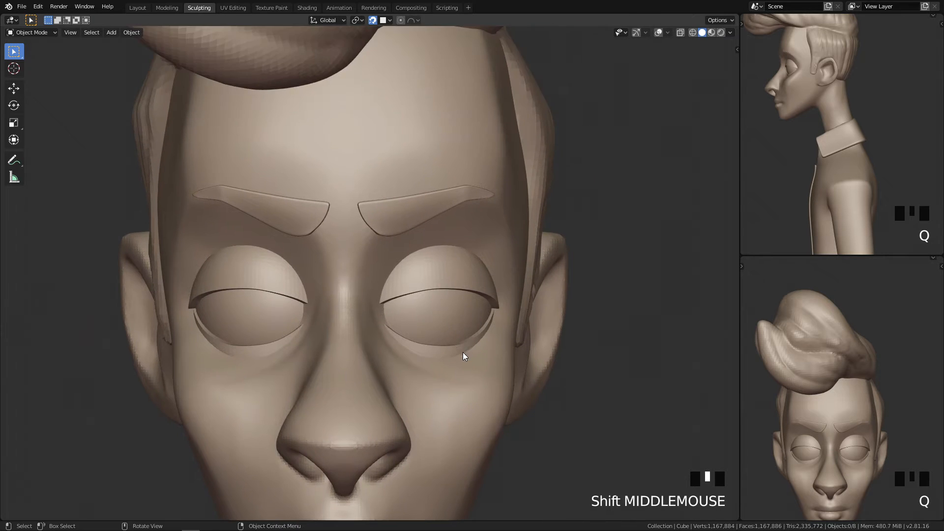
Select the eyelid object and open its mesh in Edit Mode in the Layout workspace
scroll(462, 297, up, 4)
click(456, 292)
key(Tab)
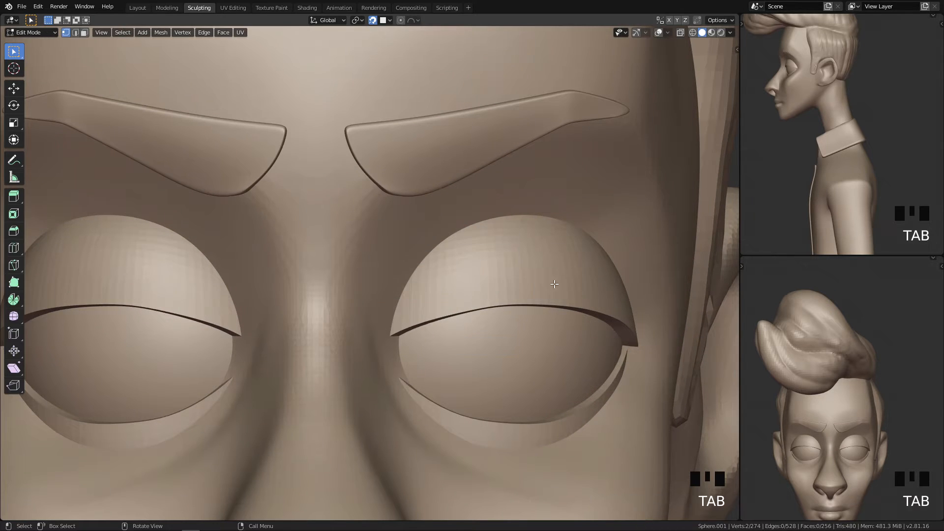
click(137, 8)
mouse_move(512, 189)
shift+middle_down()
mouse_move(513, 160)
mouse_move(513, 332)
shift+middle_up()
key(grave)
click(666, 241)
scroll(508, 304, up, 6)
shift+middle_drag(602, 174, 552, 238)
key(Tab)
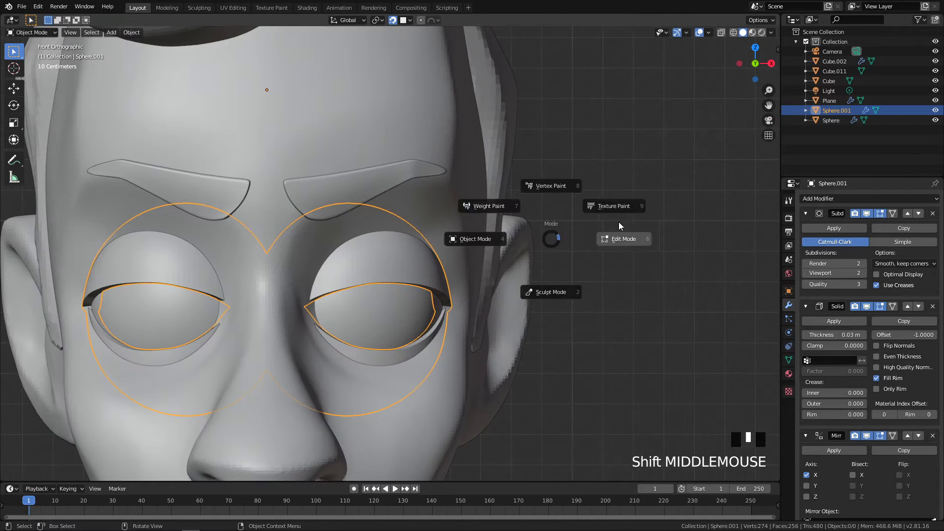
click(619, 223)
Select the upper eyelid's lower edge as a vertex path from the inner corner to the outer corner
scroll(449, 301, up, 3)
middle_drag(449, 302, 449, 415)
scroll(422, 295, down, 6)
shift+middle_drag(433, 49, 425, 217)
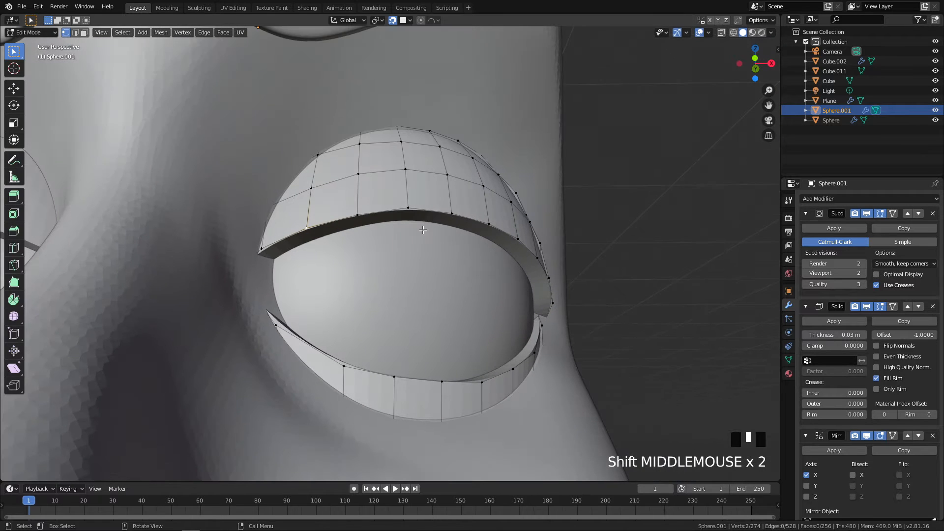
click(254, 253)
key(z)
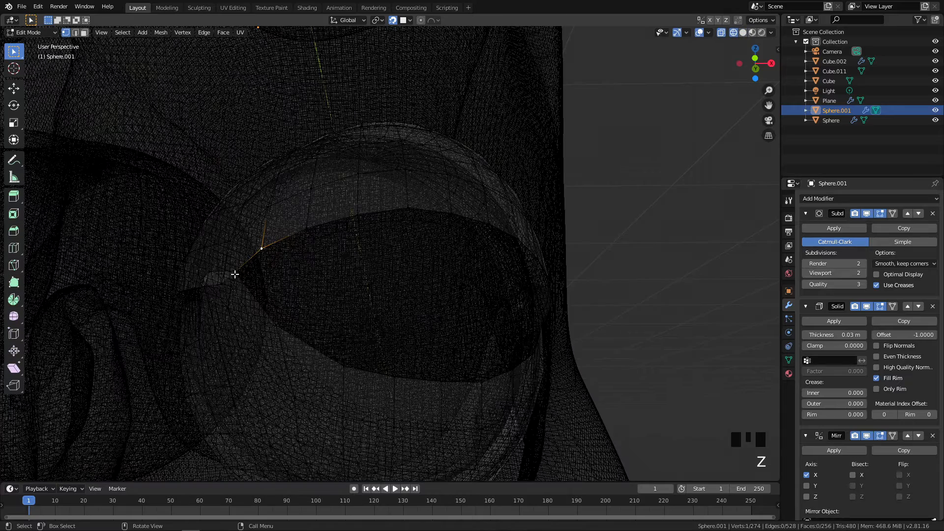
middle_drag(247, 280, 349, 290)
key(z)
middle_drag(443, 283, 349, 304)
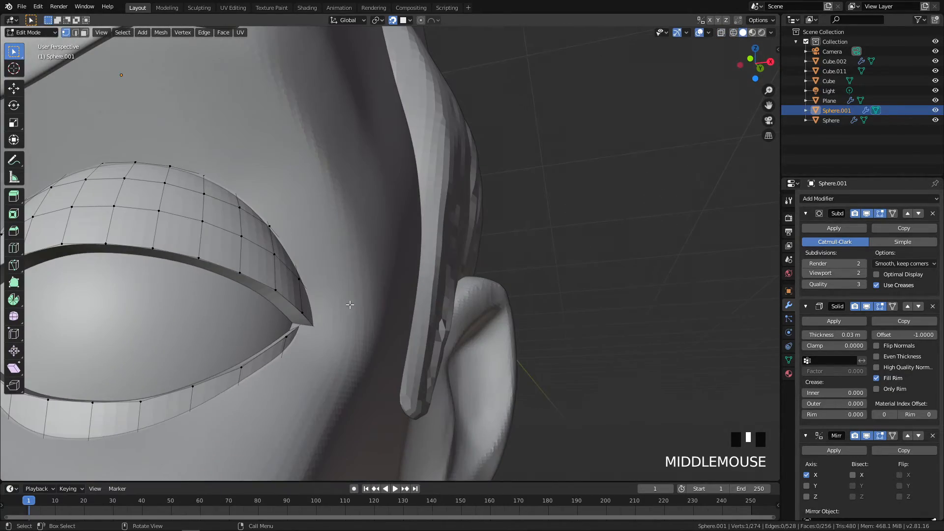
ctrl+click(302, 314)
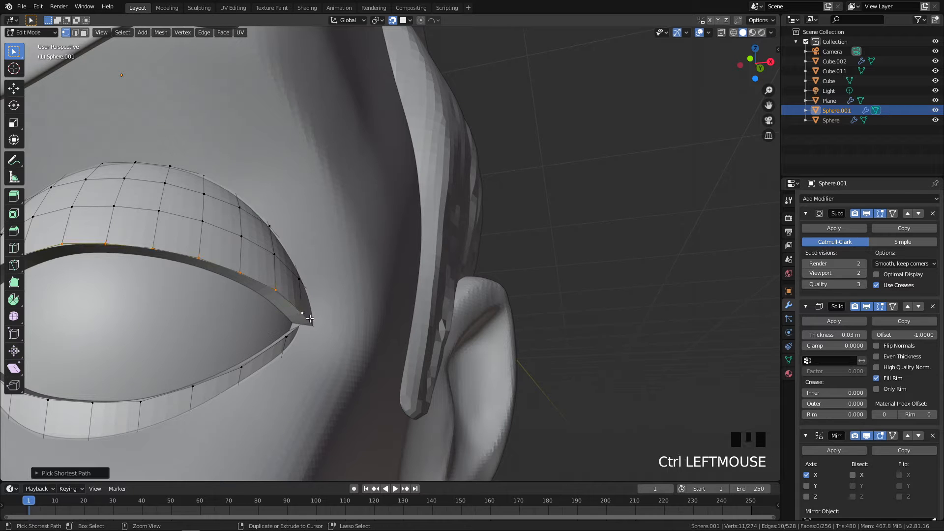
Add the remaining hidden corner vertex of the upper eyelid to the selected edge, using wireframe display
scroll(313, 318, down, 2)
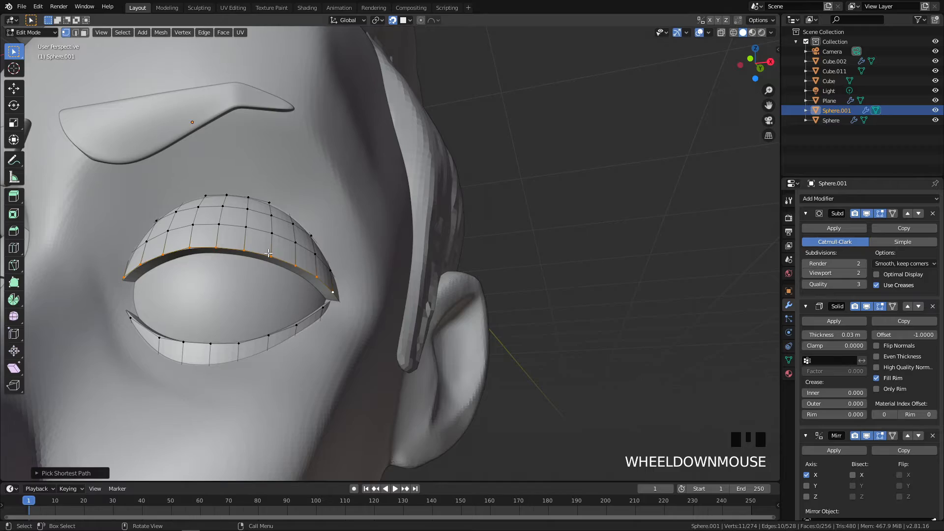
middle_drag(332, 298, 275, 275)
key(z)
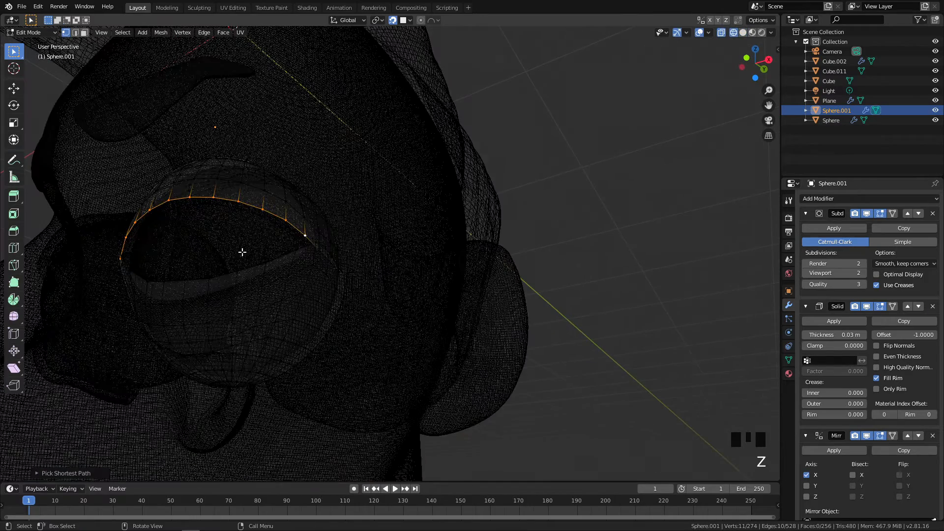
middle_drag(325, 268, 378, 281)
click(603, 259)
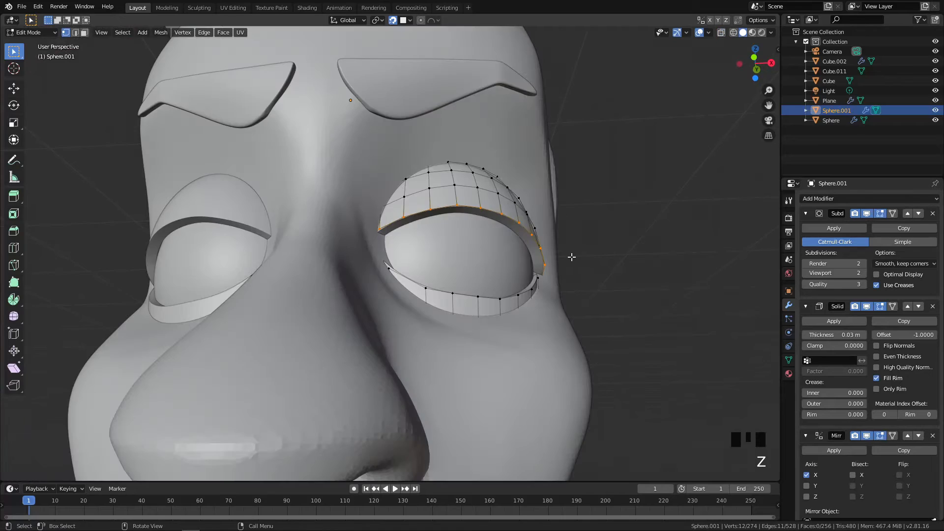
middle_drag(571, 257, 545, 264)
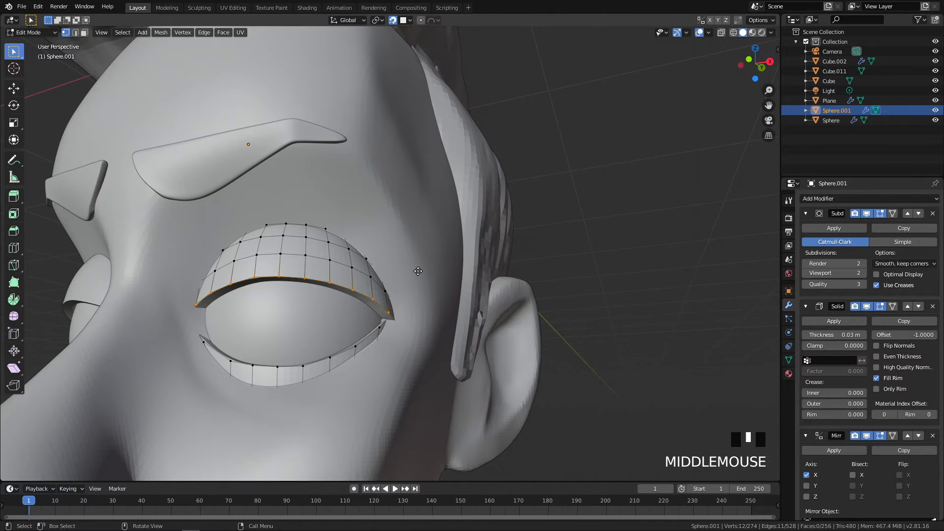
Extrude the selected upper eyelid edge in place and separate the selection into its own object
key(e)
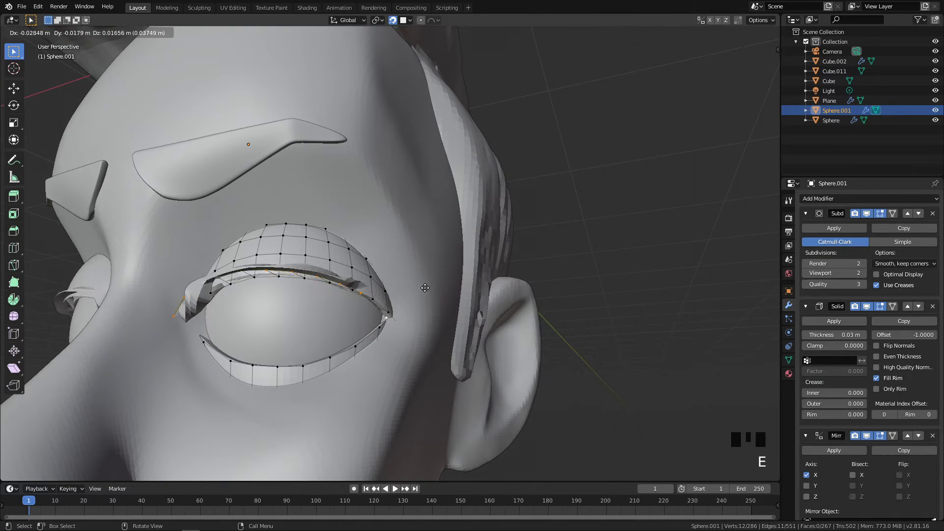
right_click(423, 269)
middle_drag(423, 268, 407, 273)
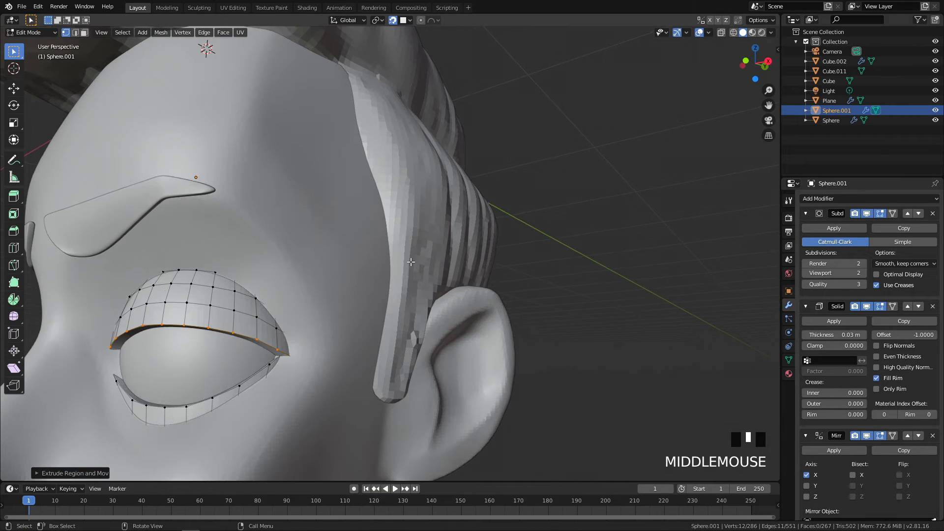
key(p)
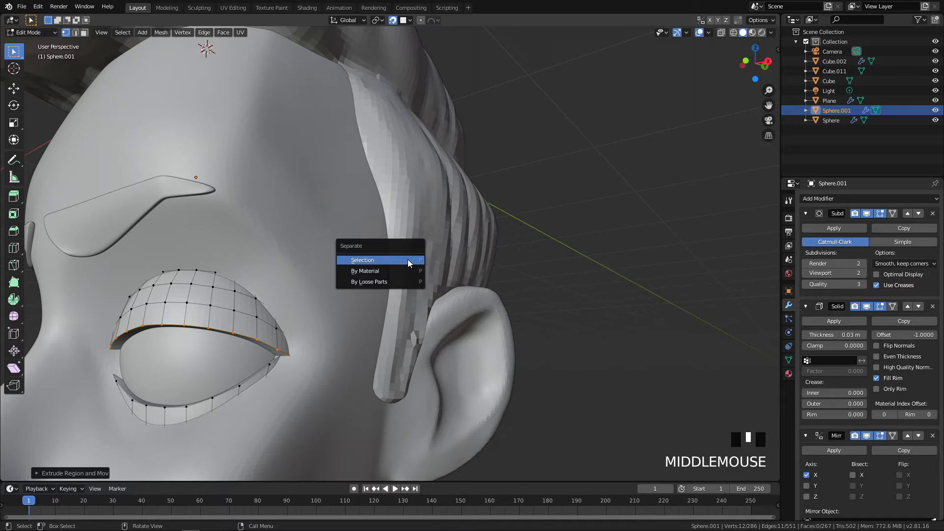
click(408, 258)
shift+middle_drag(319, 335, 373, 302)
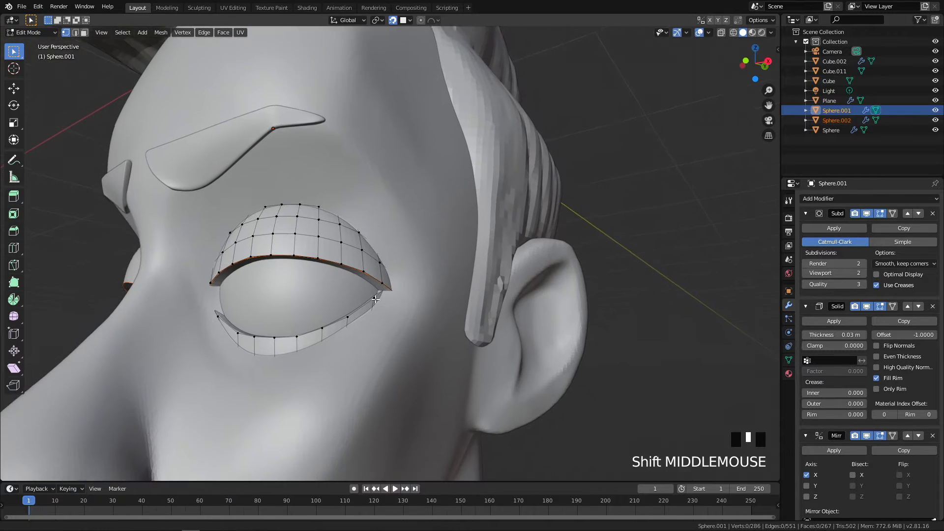
Select only the separated eyelid edge object and open it in Edit Mode
key(Tab)
middle_drag(214, 277, 343, 285)
scroll(383, 253, up, 2)
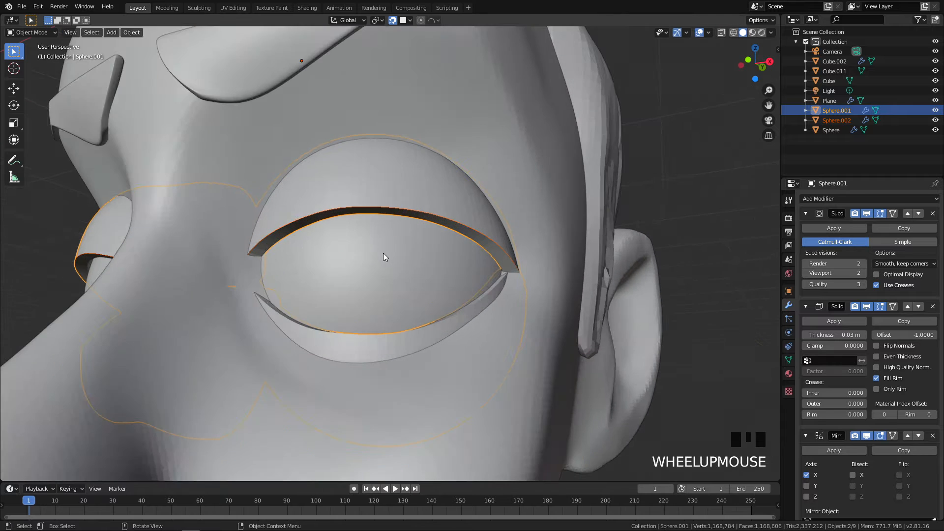
scroll(383, 235, up, 1)
click(384, 176)
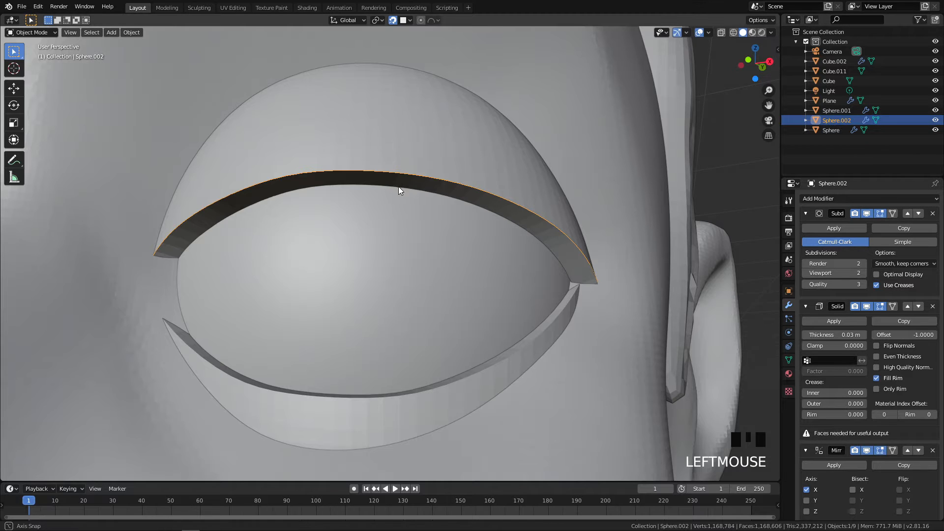
middle_drag(399, 191, 401, 200)
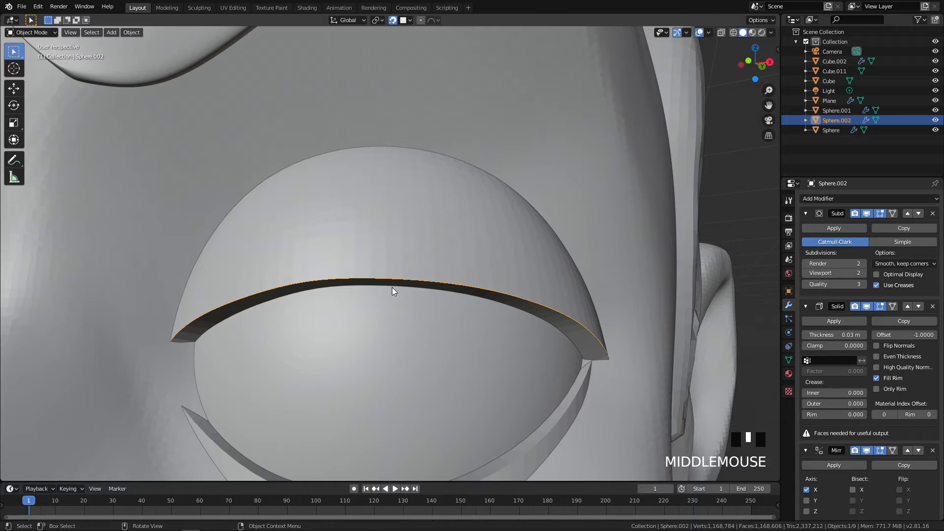
key(Tab)
Remove the Solidify modifier from the separated eyelid edge object
scroll(531, 297, down, 2)
middle_drag(553, 297, 548, 265)
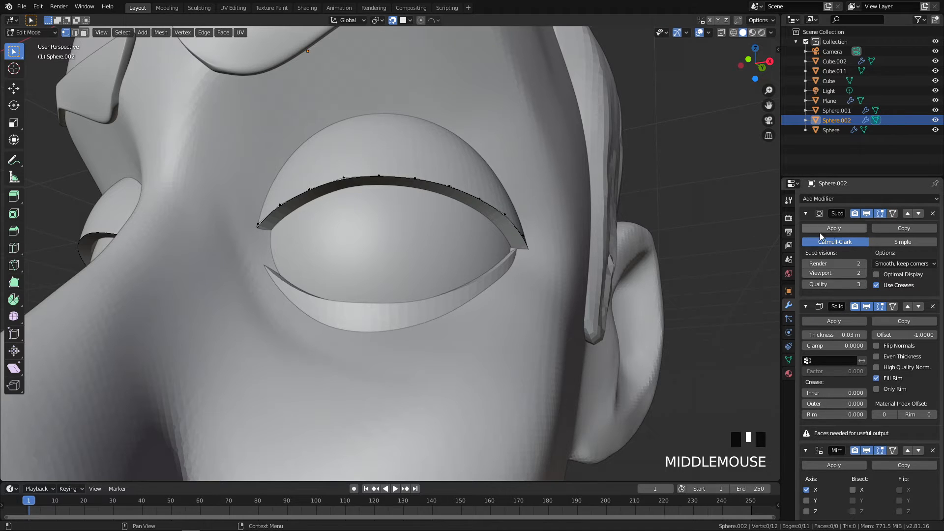
scroll(893, 379, down, 3)
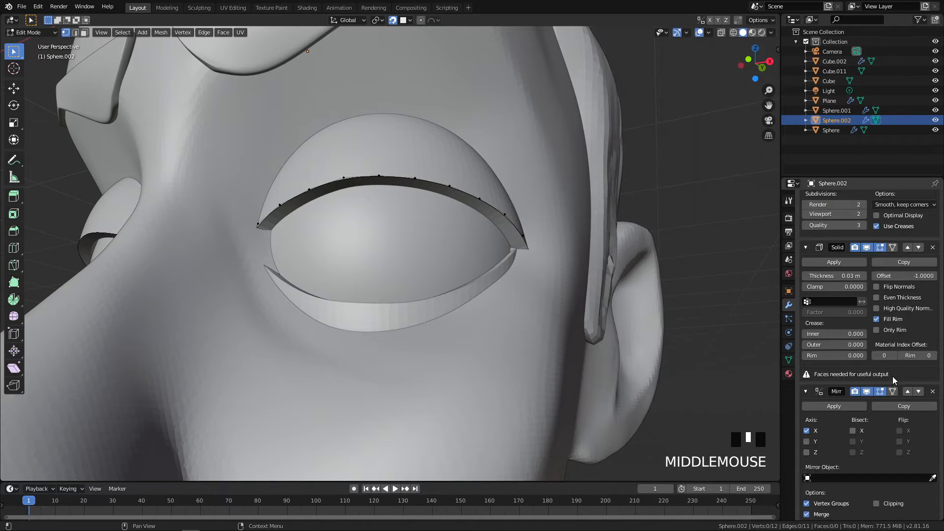
scroll(889, 397, down, 3)
scroll(885, 401, down, 2)
scroll(909, 319, up, 7)
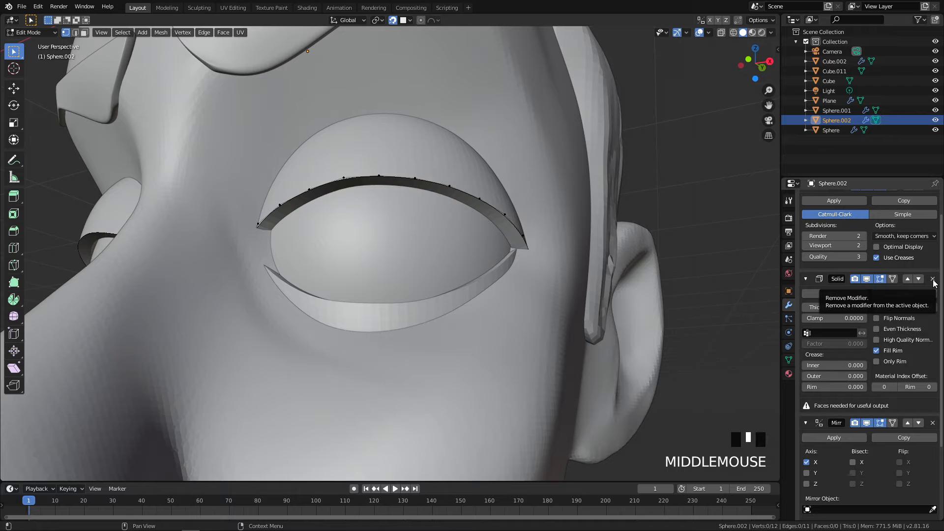
click(933, 279)
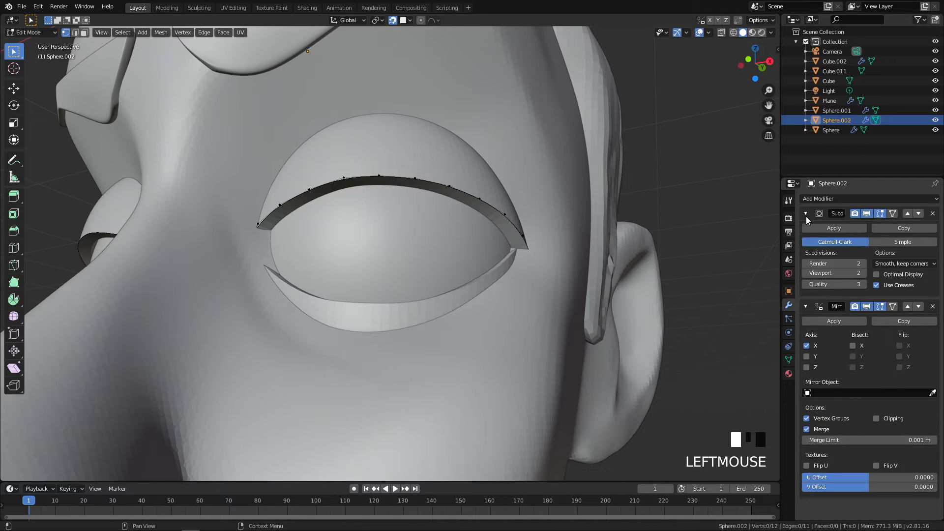
Select the whole eyelid edge and extrude it forward from the eye, in the right side view
key(a)
middle_drag(422, 181, 361, 189)
key(q)
shift+middle_drag(288, 230, 547, 155)
scroll(546, 156, up, 4)
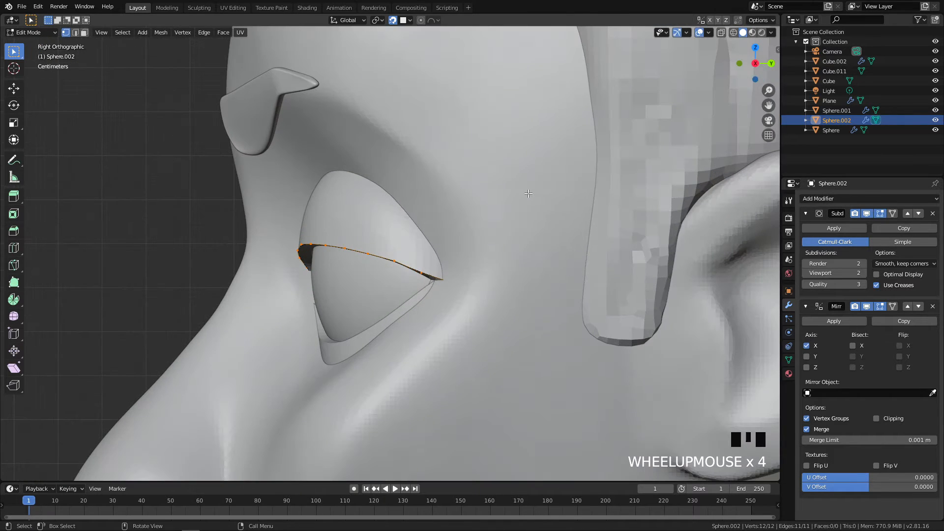
key(e)
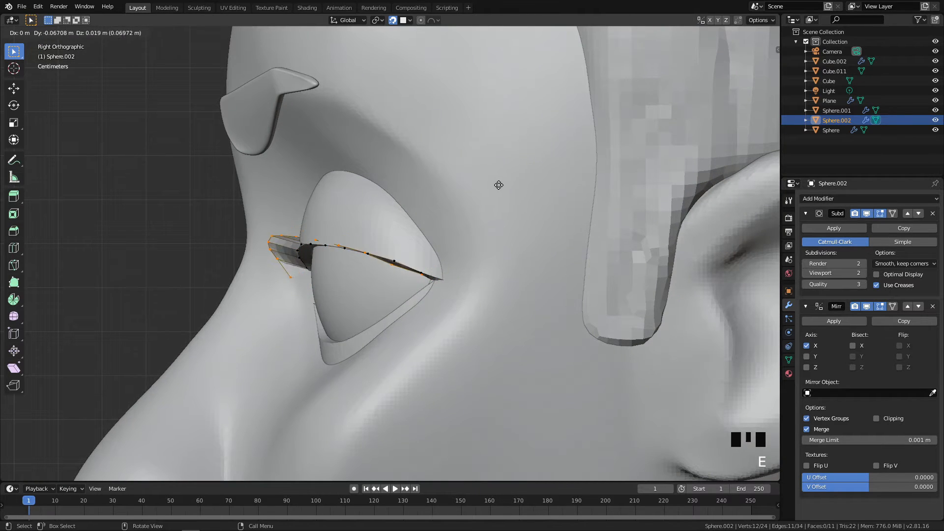
click(501, 183)
With snapping turned off, scale the extruded edge up about 1.3 times and reposition it around the eyelid
middle_drag(502, 183, 582, 211)
scroll(534, 175, down, 3)
scroll(431, 214, up, 3)
key(s)
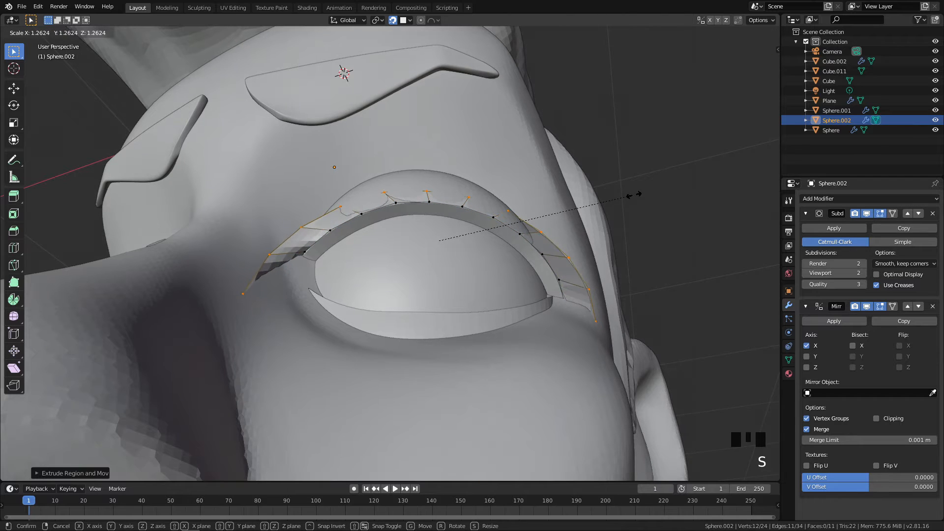
key(Escape)
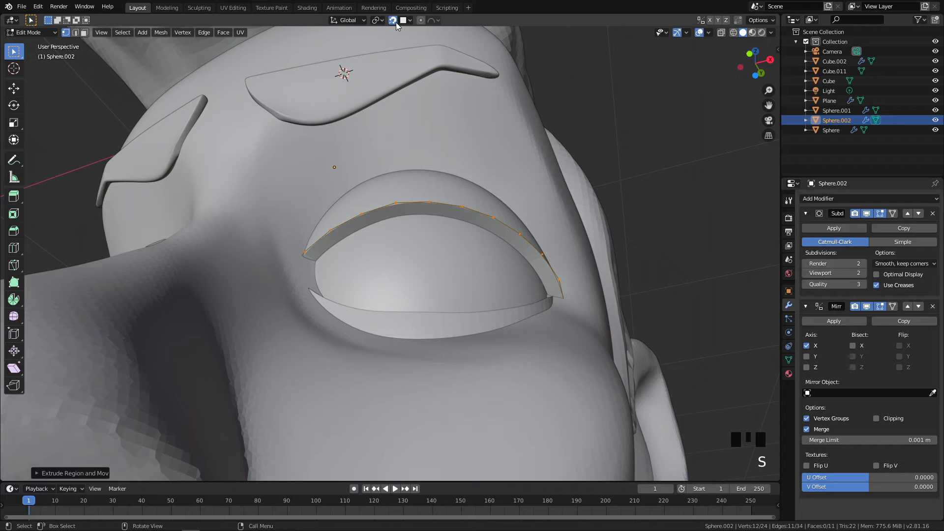
middle_drag(455, 213, 552, 204)
key(s)
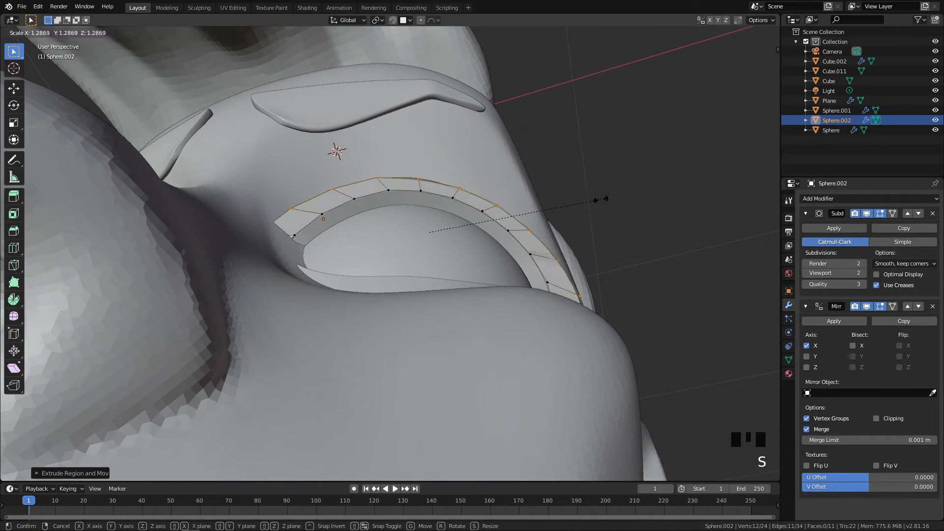
click(602, 196)
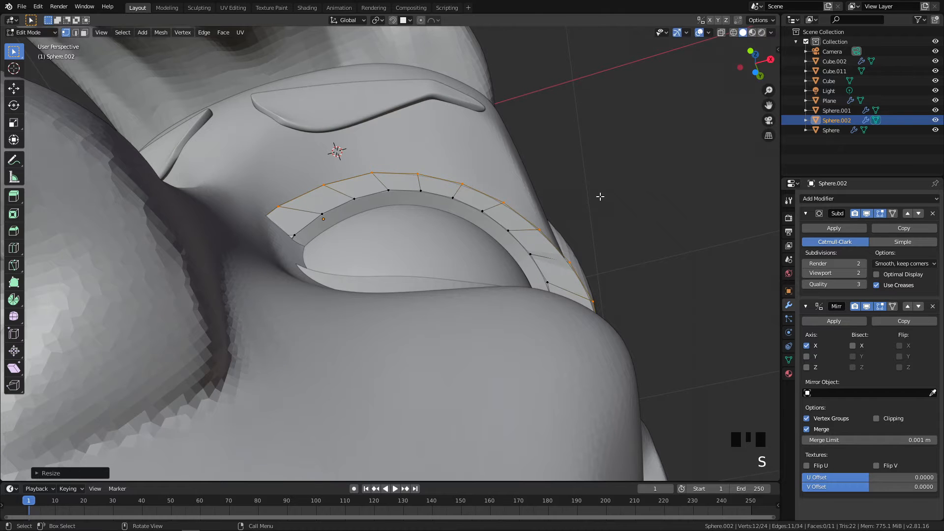
key(g)
click(565, 160)
Scale the strip's outer edge down to about 0.79 and reposition it, in the front view
middle_drag(564, 159, 352, 213)
scroll(571, 160, down, 3)
middle_drag(572, 160, 600, 243)
scroll(649, 164, down, 4)
scroll(646, 174, up, 6)
scroll(612, 268, up, 1)
key(s)
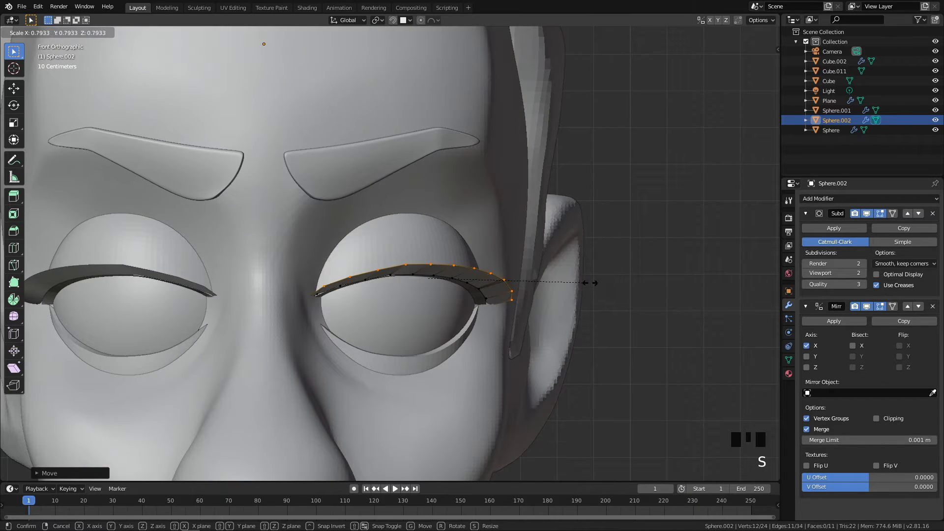
click(589, 282)
key(g)
click(577, 288)
Scale the strip's outer edge from the side view and move it closer to the eyelid
key(alt+q)
click(652, 290)
scroll(564, 333, up, 4)
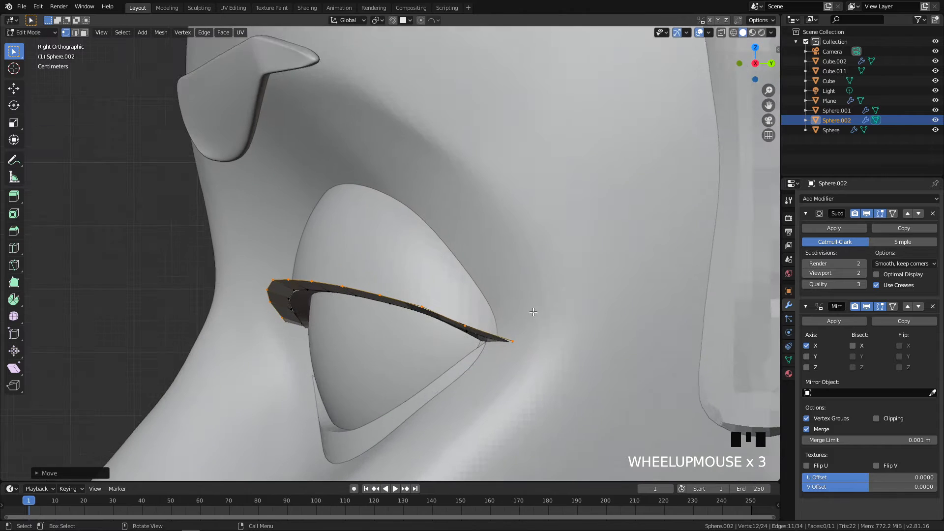
key(s)
click(529, 330)
middle_drag(530, 331, 595, 258)
key(g)
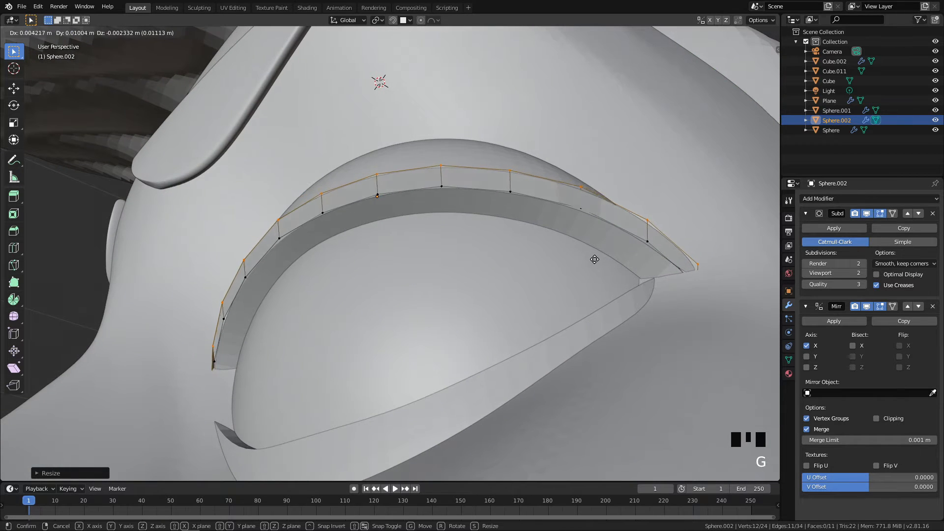
click(584, 264)
Nudge the outer edge in small moves so the strip protrudes evenly along the upper eyelid
scroll(484, 306, down, 2)
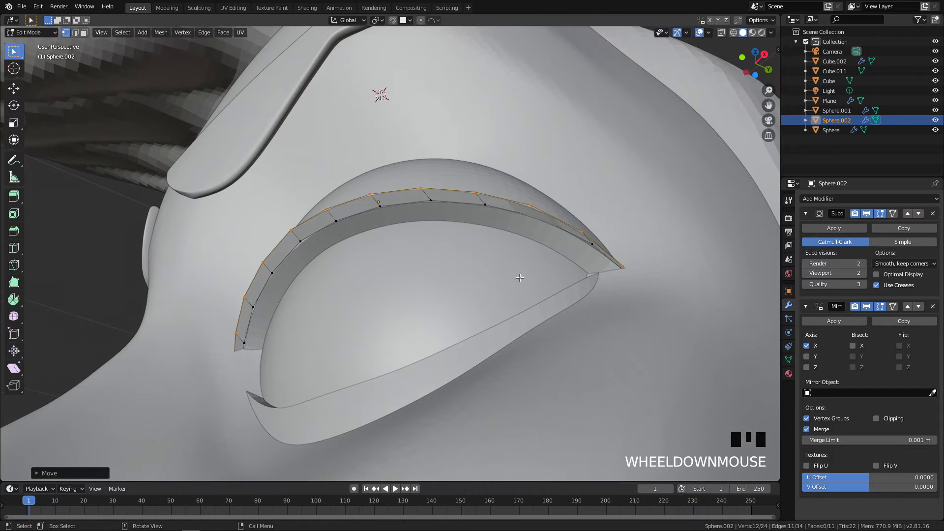
key(g)
click(528, 278)
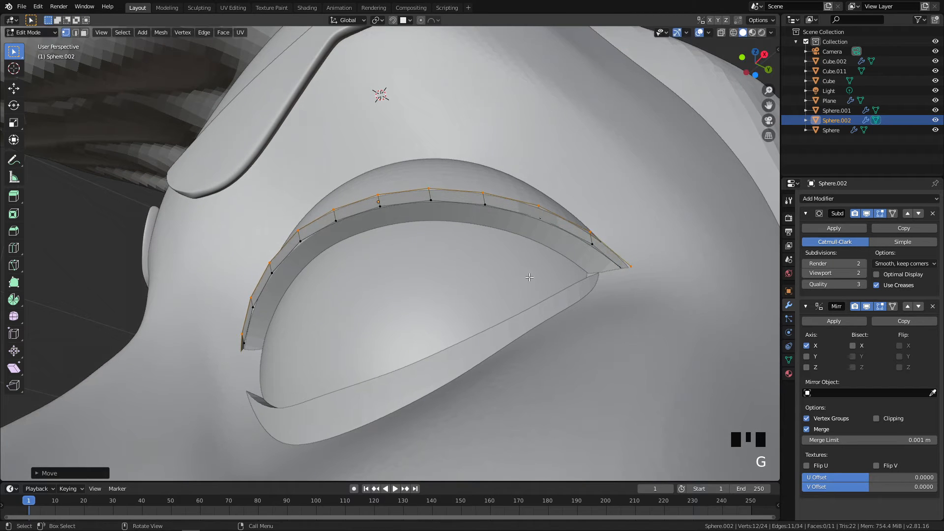
scroll(528, 277, down, 2)
middle_drag(528, 278, 523, 265)
key(g)
click(515, 267)
middle_drag(520, 233, 535, 261)
Adjust the outer edge's position slightly in the front view to line up with the lid opening
key(q)
click(576, 205)
scroll(564, 256, down, 2)
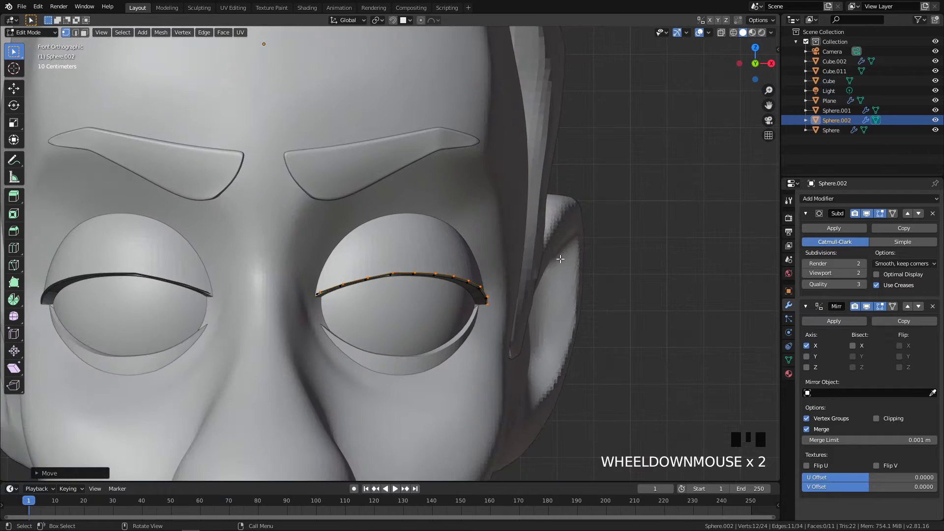
scroll(559, 259, up, 5)
key(g)
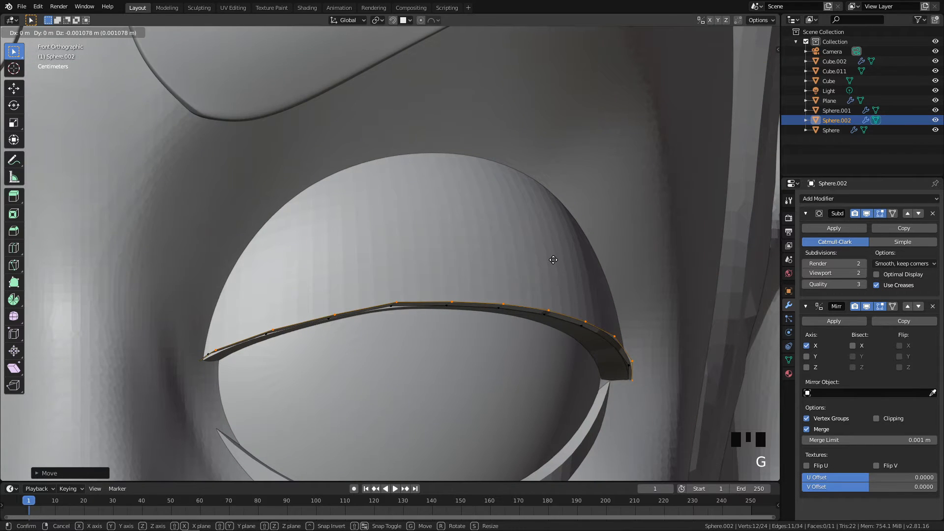
click(553, 259)
Select the strip's outer edge loop and extrude it back down toward the eyeball
middle_drag(553, 295, 543, 247)
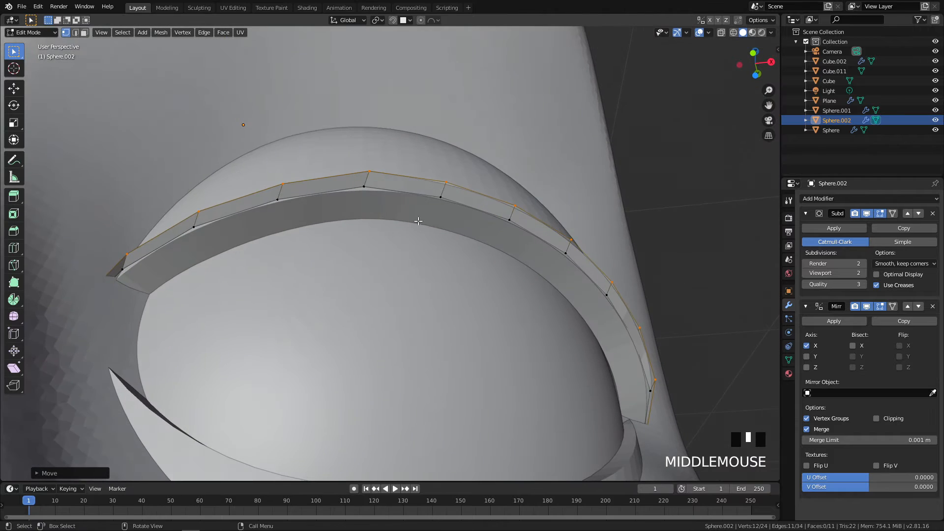
middle_drag(419, 221, 401, 198)
click(356, 160)
double_click(356, 159)
middle_drag(350, 219, 346, 202)
key(e)
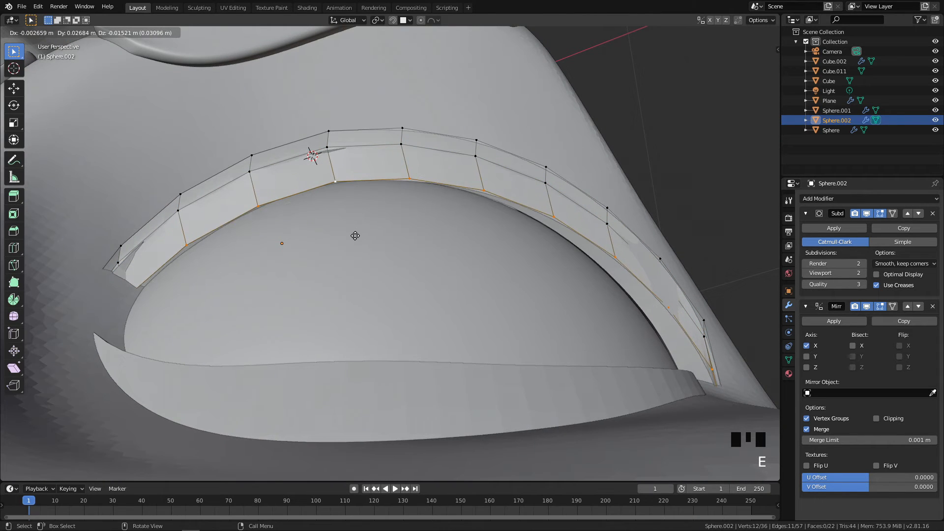
click(352, 237)
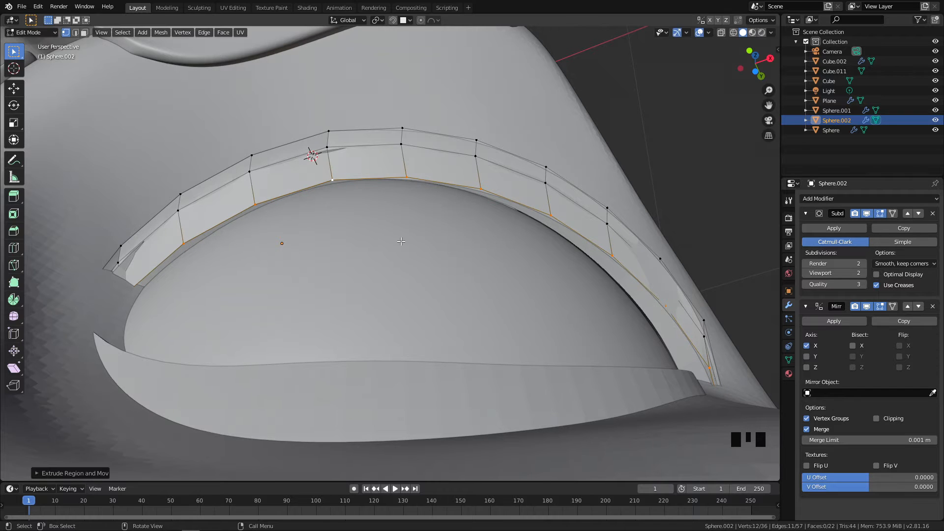
Fit the newly extruded edge to the eyeball's curve by scaling, edge sliding and moving it
key(s)
click(632, 248)
key(g)
key(g)
click(624, 245)
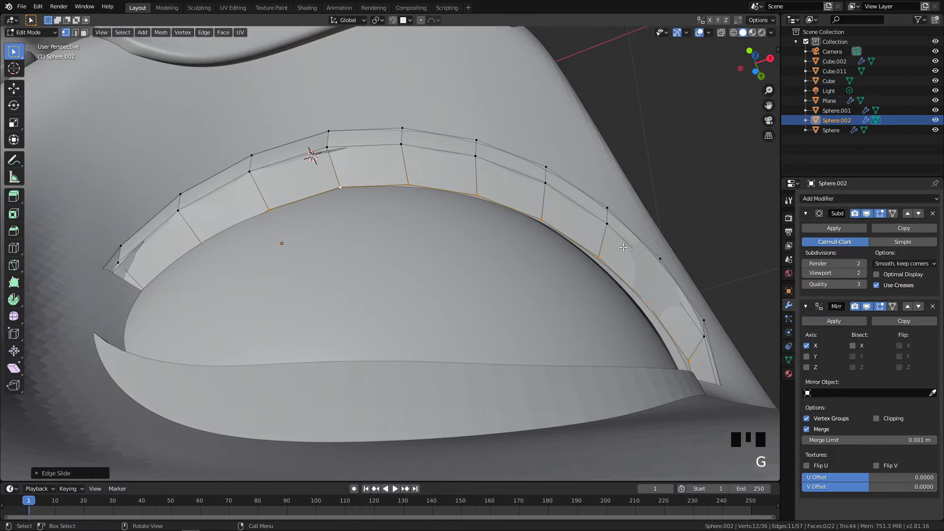
key(g)
click(609, 248)
key(s)
click(654, 258)
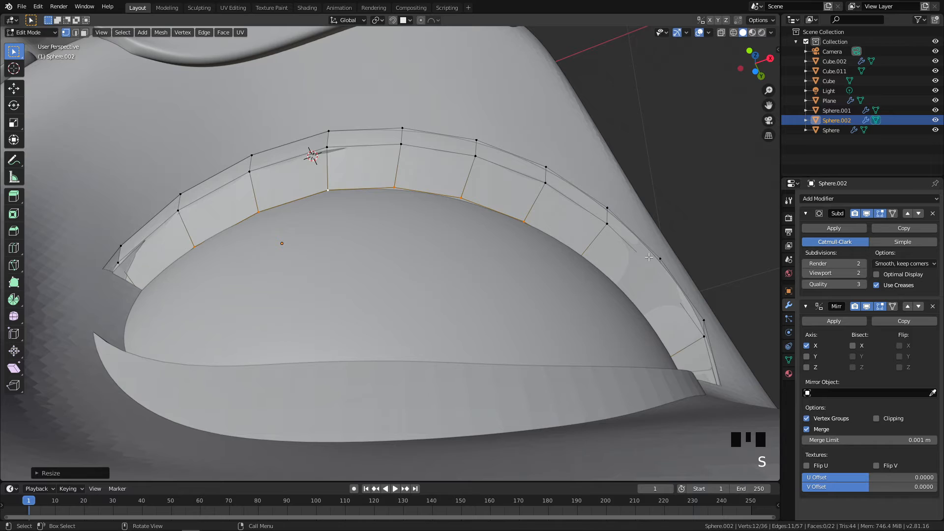
Rescale the inner edge in small passes so it tucks just inside the eyeball's surface
scroll(649, 257, down, 2)
middle_drag(631, 262, 633, 282)
key(s)
click(631, 278)
key(s)
click(623, 280)
key(s)
click(619, 278)
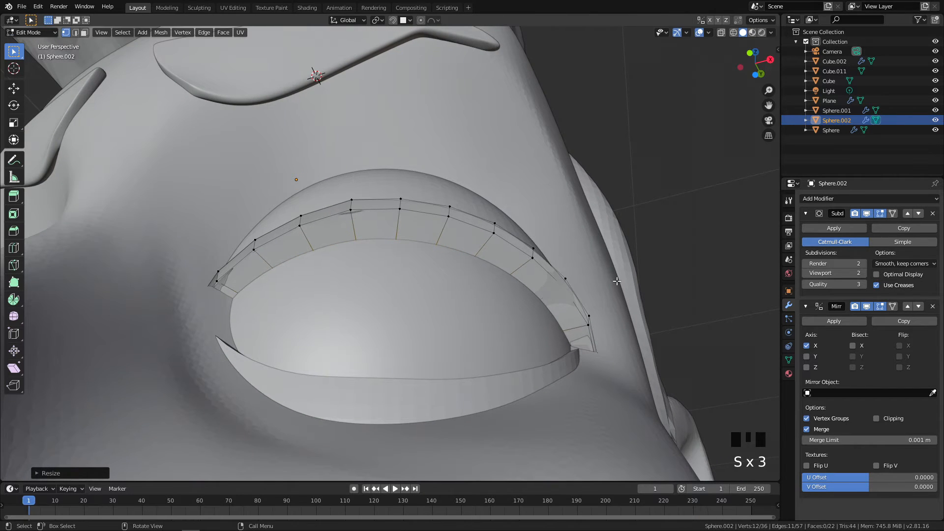
Add a Solidify modifier to the eyelid strip
scroll(614, 276, down, 2)
middle_drag(615, 276, 516, 308)
click(847, 198)
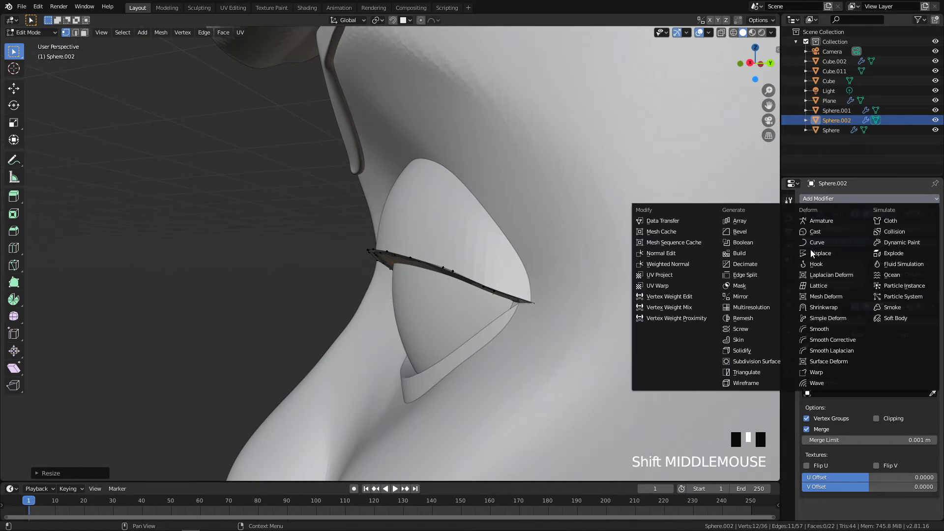
click(750, 362)
middle_drag(565, 275, 486, 291)
scroll(528, 225, up, 2)
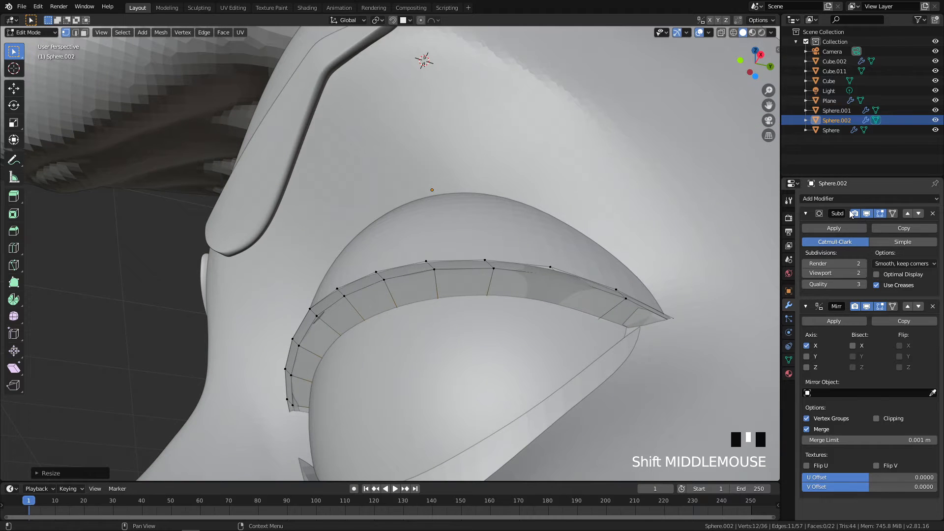
click(839, 198)
click(759, 349)
Select the entire eyelid strip and recalculate its normals to the inside
middle_drag(759, 349, 347, 364)
key(a)
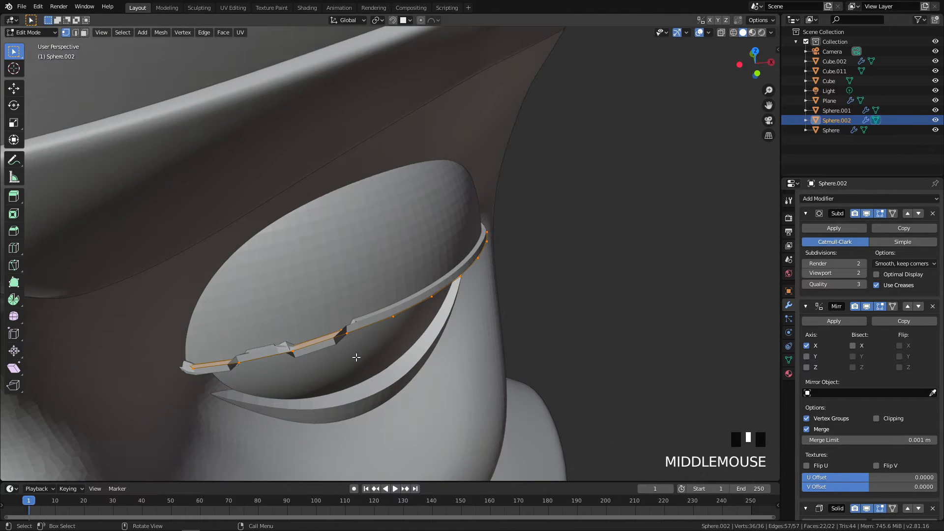
key(shift+ctrl+n)
mouse_move(378, 355)
middle_down()
mouse_move(66, 440)
mouse_move(285, 106)
mouse_move(327, 330)
mouse_move(343, 350)
middle_up()
scroll(379, 319, up, 3)
middle_drag(379, 319, 375, 371)
scroll(375, 372, down, 3)
middle_drag(374, 326, 371, 268)
scroll(828, 436, down, 3)
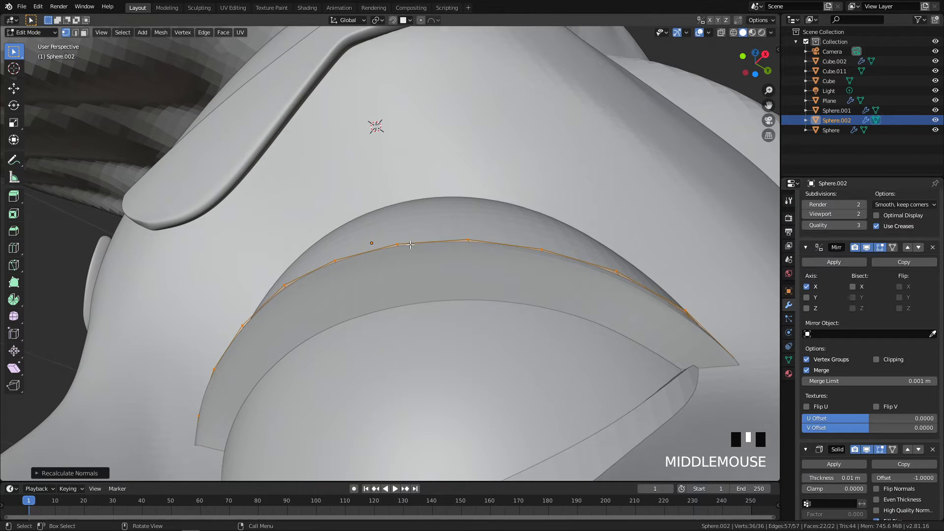
Leave Edit Mode, deselect everything and examine the thickened eyelid strip from the front
key(KP_1)
scroll(515, 270, down, 9)
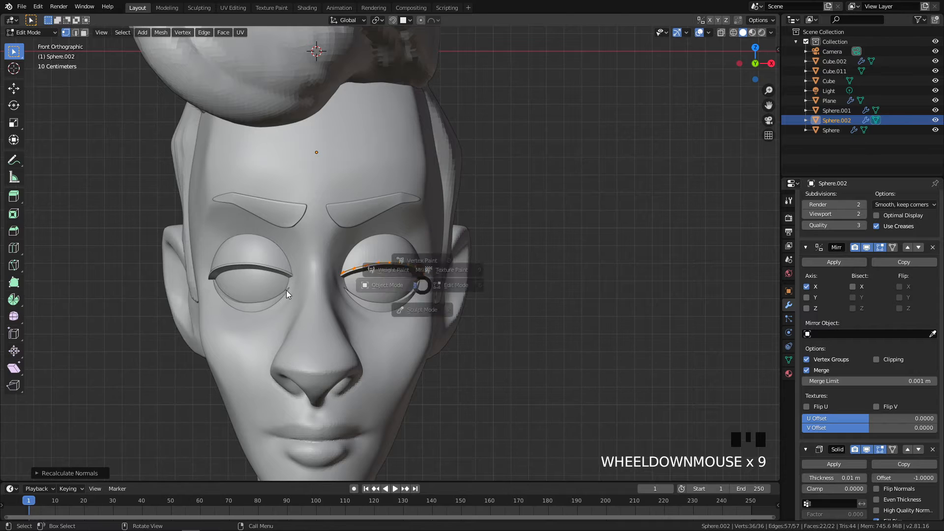
key(Tab)
scroll(383, 300, up, 4)
key(alt+a)
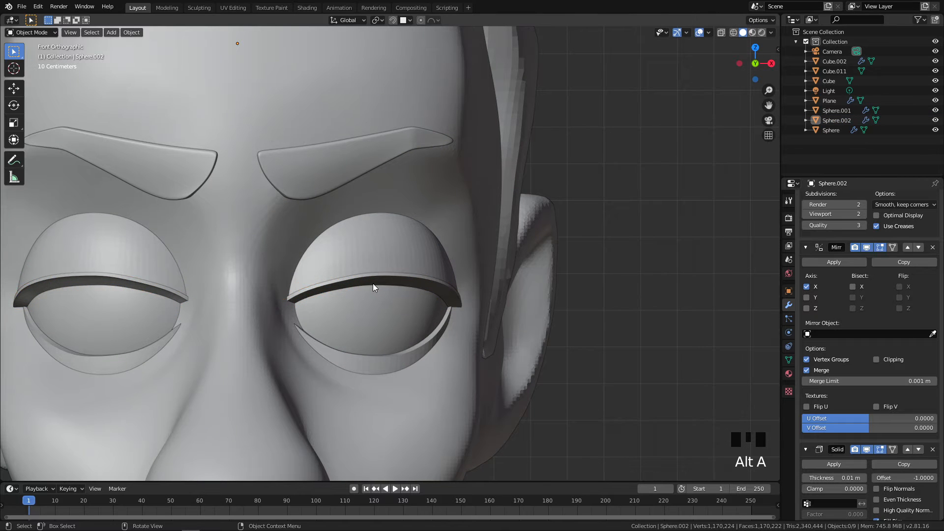
scroll(502, 314, up, 4)
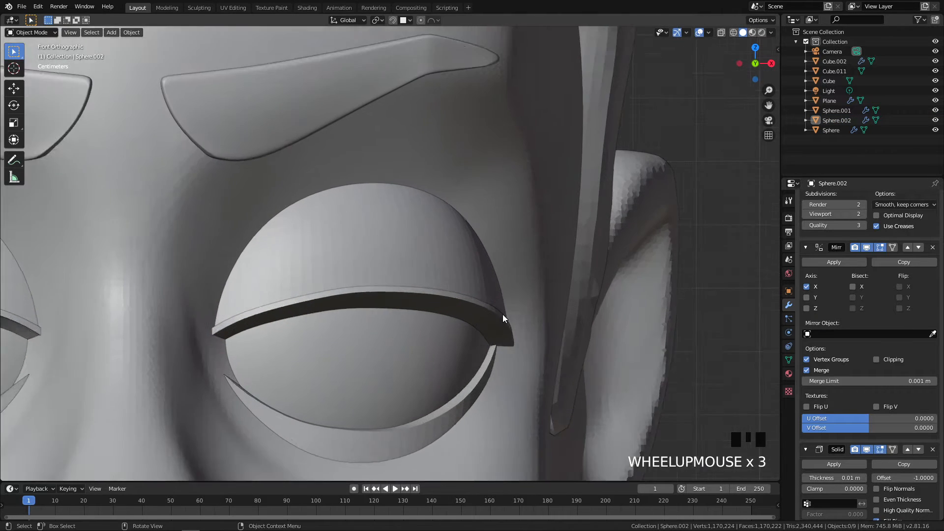
Scale the eyelid strip's mesh down to about 0.97 and shift it along Z to fit the lid
click(499, 323)
key(Tab)
key(s)
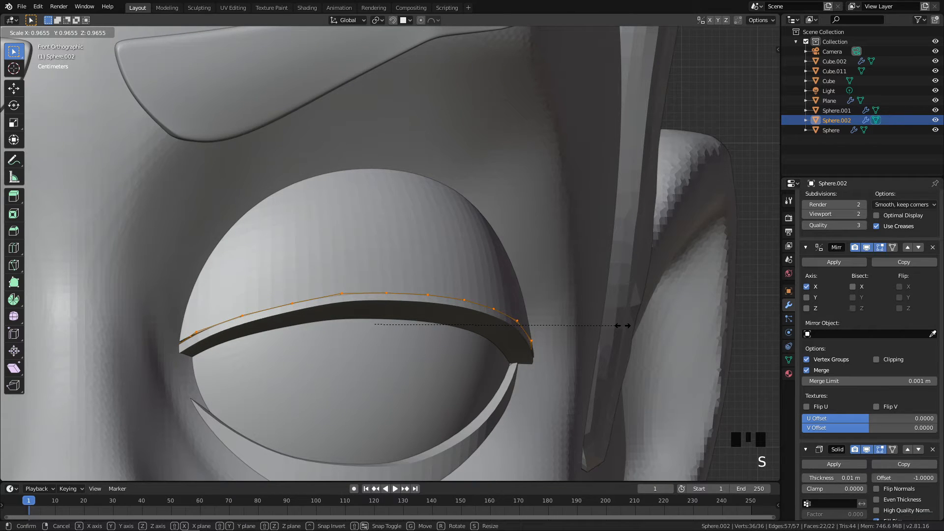
click(623, 325)
key(g)
key(z)
click(512, 322)
Select the vertex near the strip's outer corner, slide it along its edge and move it slightly
key(KP_3)
click(540, 341)
middle_drag(540, 341, 491, 383)
shift+middle_drag(389, 393, 409, 306)
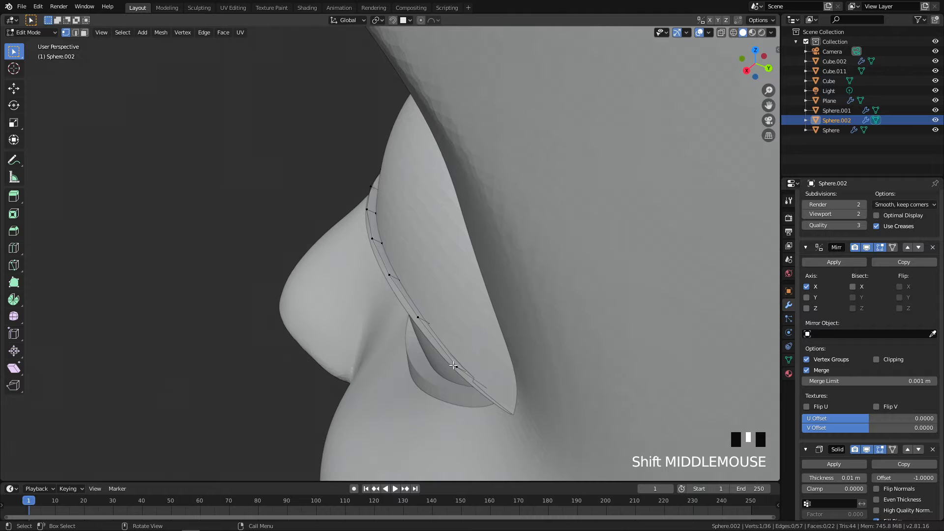
middle_drag(467, 368, 604, 256)
key(g)
key(Escape)
key(g)
key(g)
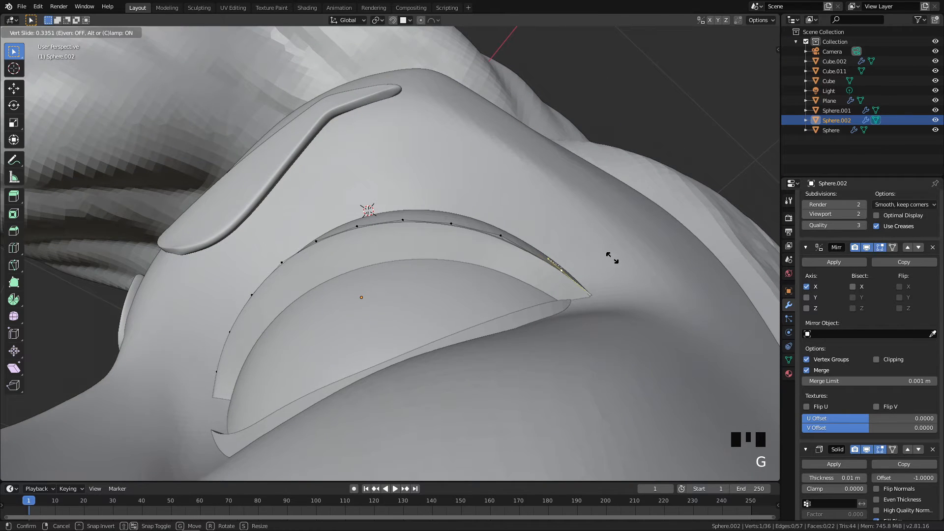
click(613, 258)
key(g)
click(616, 256)
scroll(585, 268, down, 2)
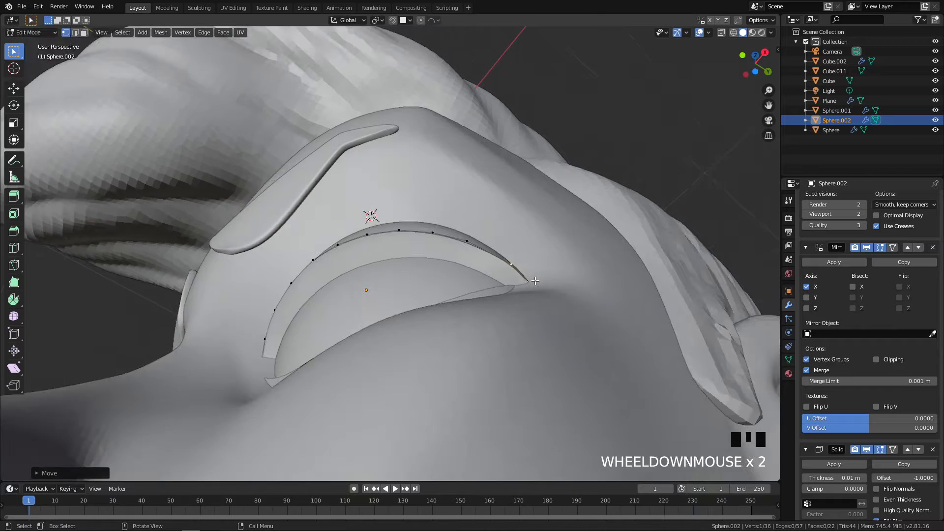
Return to Object Mode in the front view and deselect everything
middle_drag(563, 276, 605, 201)
key(q)
key(Tab)
scroll(423, 245, down, 5)
scroll(422, 244, down, 2)
key(alt+a)
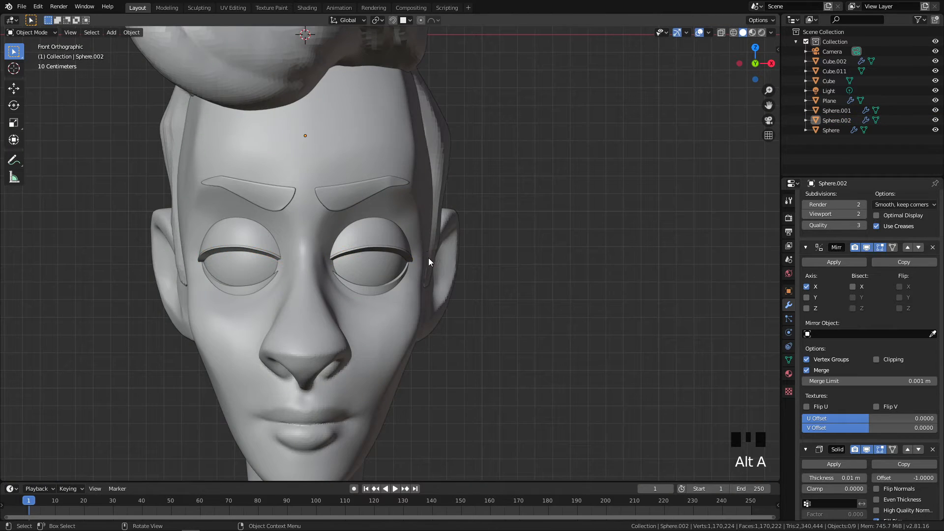
Examine the finished upper eyelid strips on the face from the front and at an angle
scroll(440, 299, down, 2)
key(q)
scroll(497, 306, up, 9)
middle_drag(496, 306, 565, 265)
scroll(584, 257, down, 2)
key(q)
scroll(375, 273, down, 4)
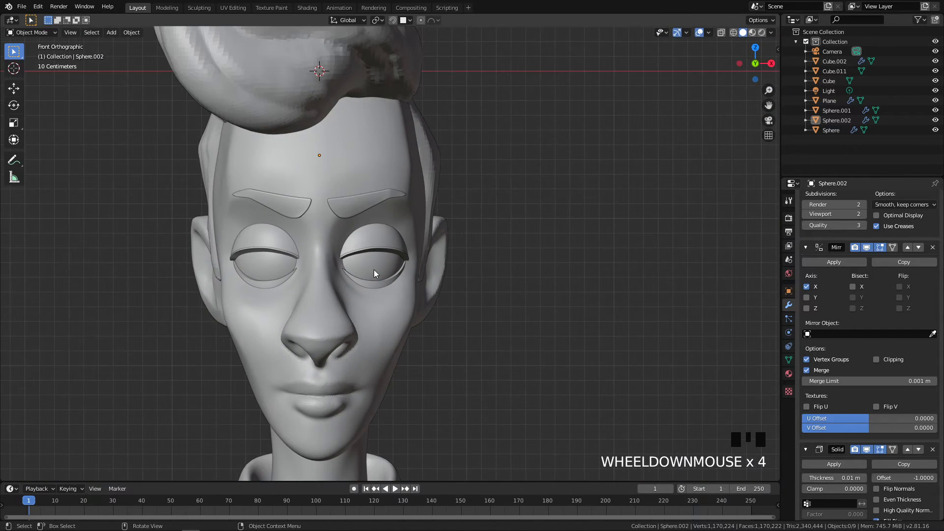
scroll(352, 279, down, 6)
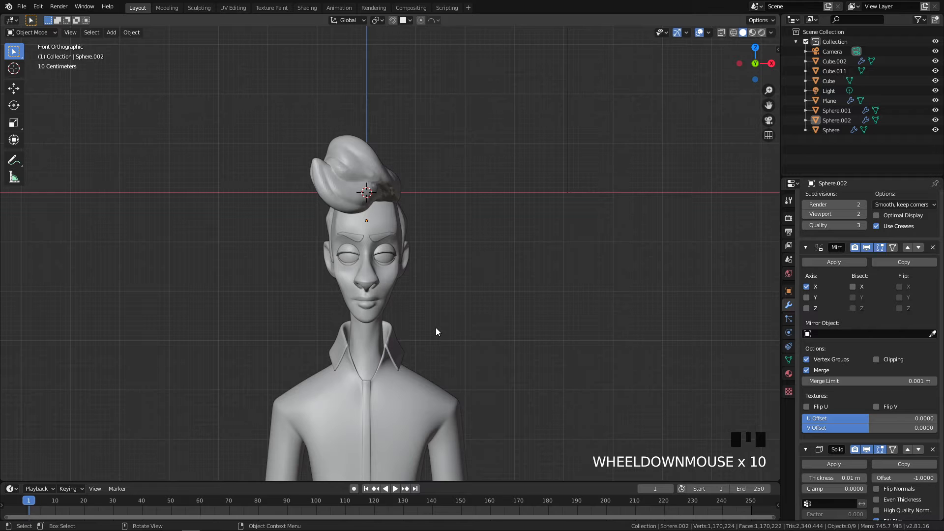
scroll(439, 323, up, 9)
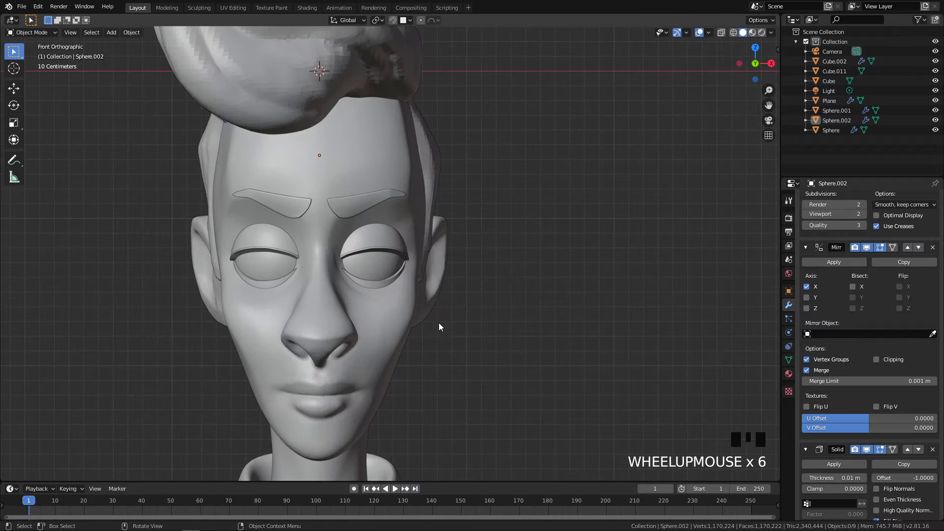
middle_drag(423, 305, 348, 229)
key(KP_1)
scroll(366, 234, down, 3)
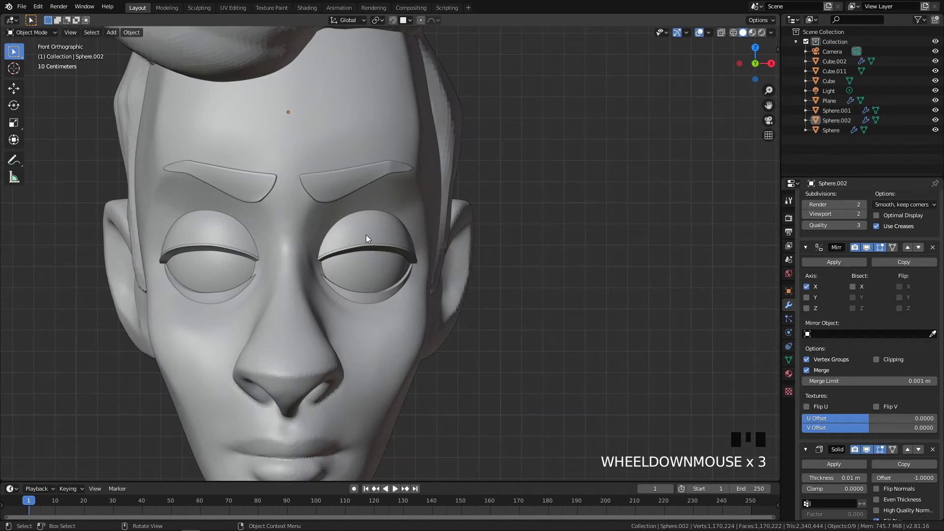
Shade both the eyelid and the upper eyelid strip objects smooth, leaving nothing selected
click(376, 246)
scroll(376, 243, up, 6)
shift+click(836, 120)
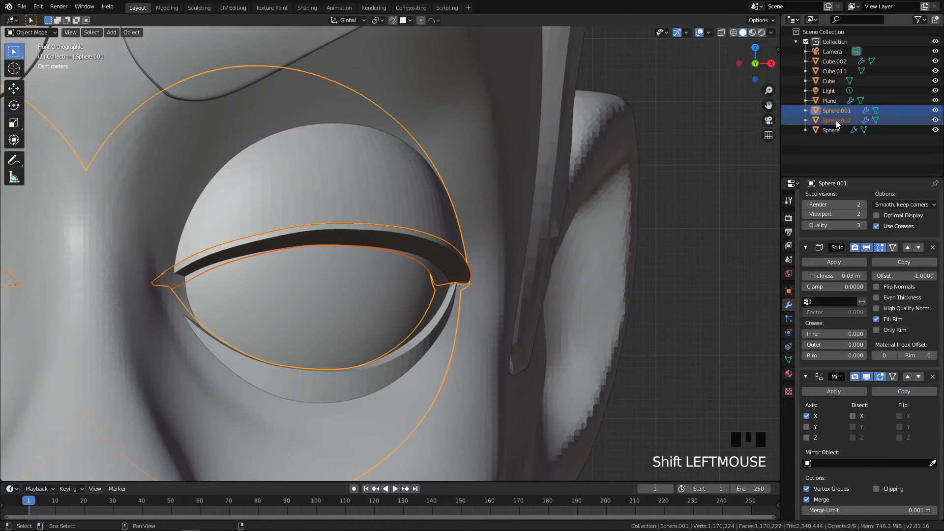
right_click(405, 192)
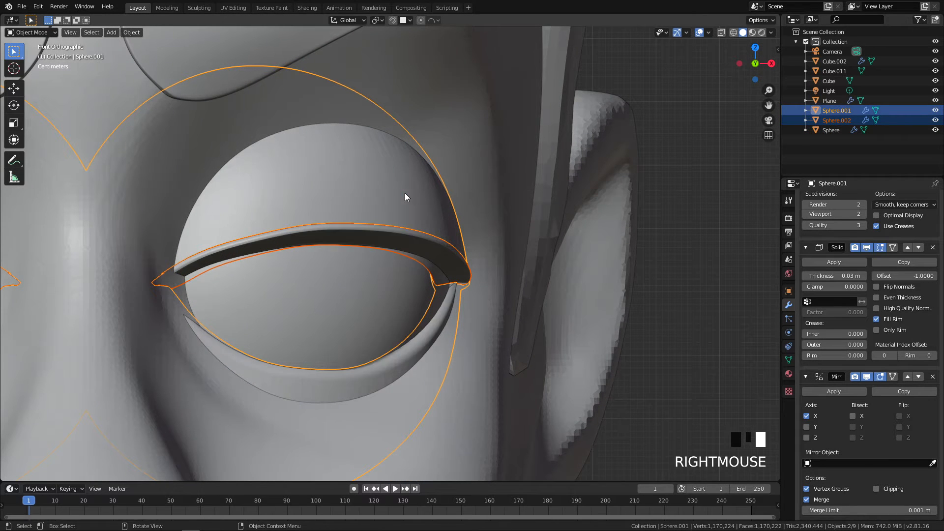
scroll(405, 193, down, 2)
key(alt+a)
Save the character file
scroll(250, 246, down, 8)
shift+middle_drag(251, 246, 433, 320)
key(ctrl+s)
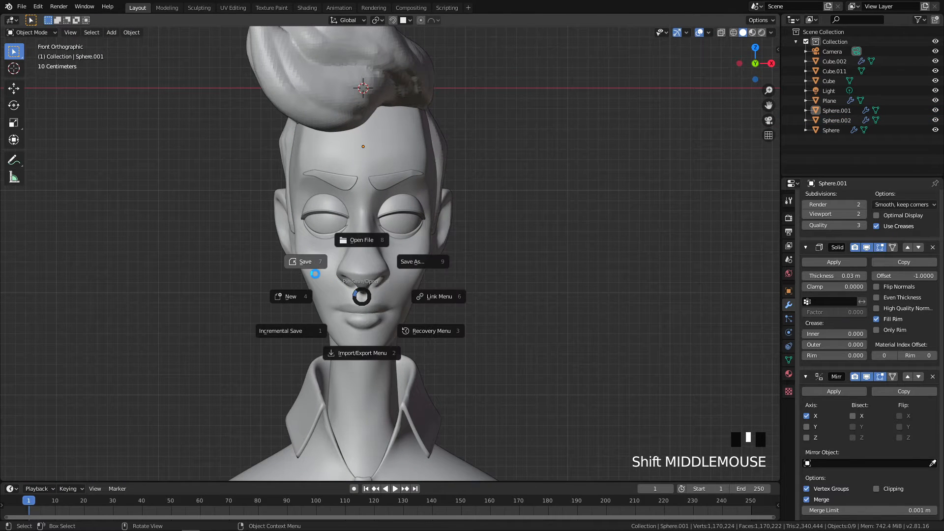
click(315, 273)
Examine the whole character's head, torso and arms from the front and side
scroll(340, 275, down, 2)
click(435, 303)
shift+middle_drag(466, 322, 471, 299)
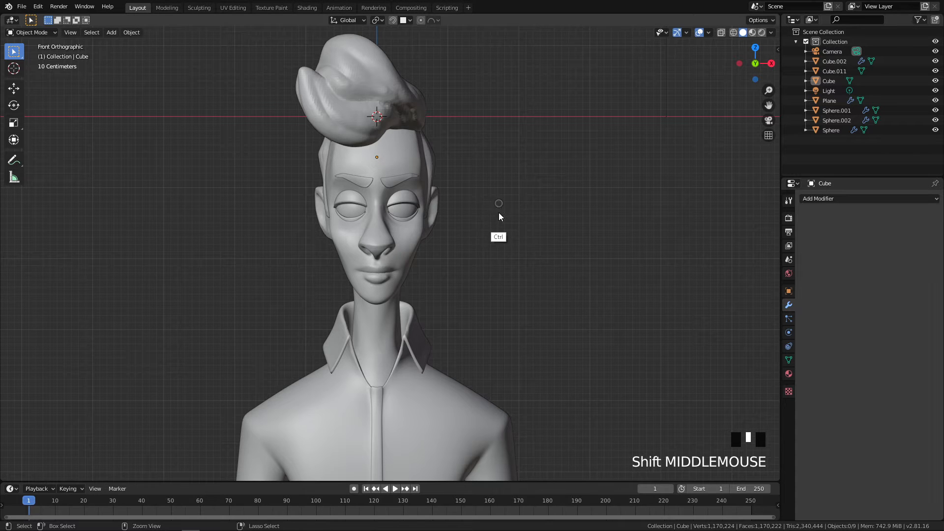
ctrl+middle_drag(495, 209, 501, 226)
key(q)
click(524, 228)
shift+middle_drag(537, 416, 451, 345)
ctrl+middle_drag(455, 361, 452, 312)
key(q)
click(533, 195)
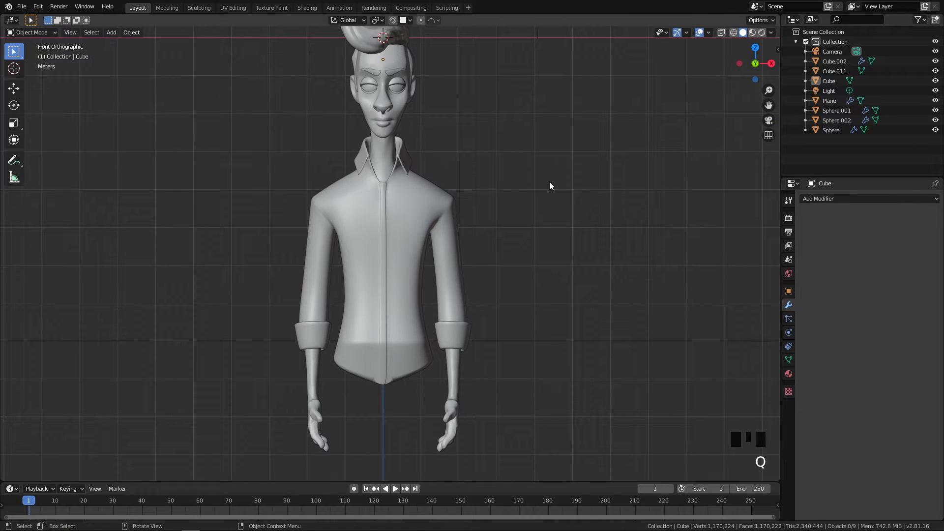
key(q)
click(598, 206)
Select the body mesh at the hand in the side view and switch it to Sculpt Mode
shift+middle_drag(476, 429, 483, 340)
ctrl+middle_drag(469, 405, 462, 320)
shift+middle_drag(450, 404, 446, 280)
click(404, 253)
key(ctrl+Tab)
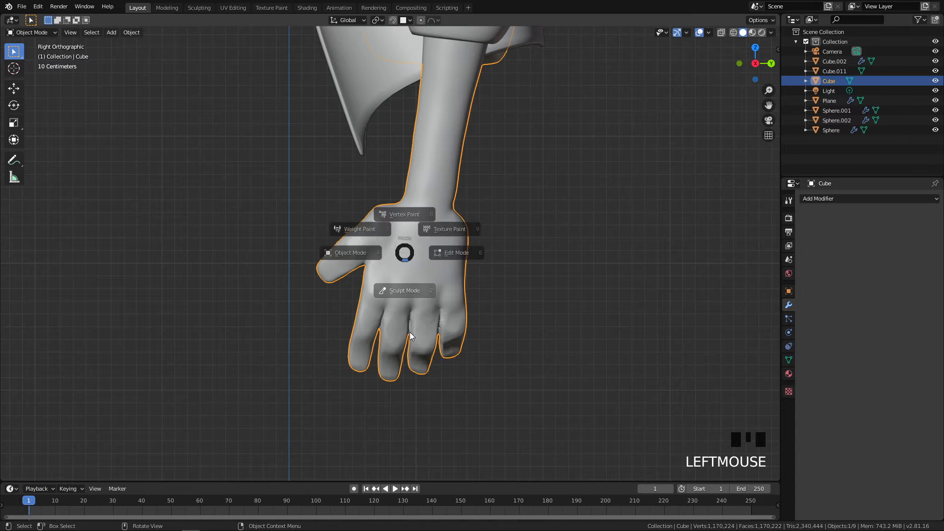
click(399, 296)
Build up the back of the hand near the thumb base with Clay Strips at a 105 px radius and smooth it
mouse_move(396, 314)
ctrl+middle_down()
mouse_move(406, 192)
mouse_move(406, 306)
mouse_move(427, 305)
mouse_move(398, 251)
ctrl+middle_up()
key(f)
shift+click(398, 259)
shift+click(413, 279)
key(3)
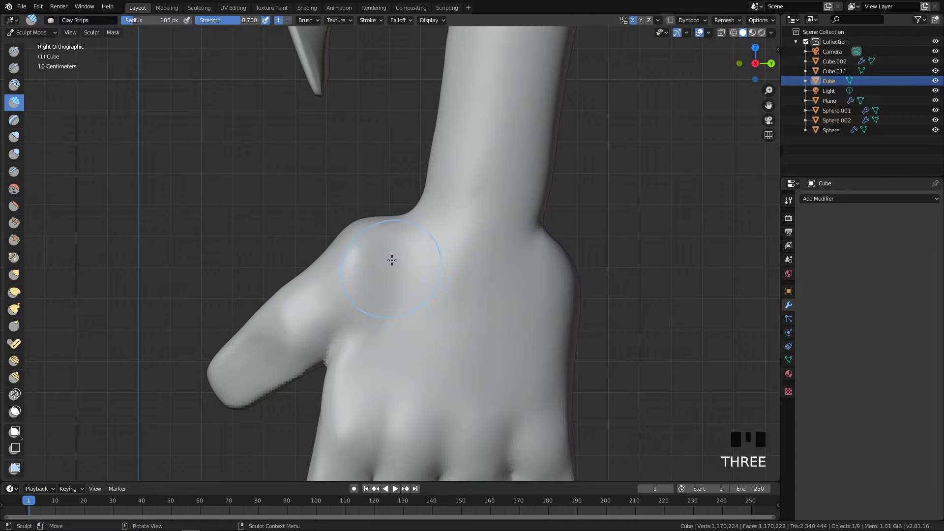
click(398, 252)
shift+drag(406, 267, 400, 293)
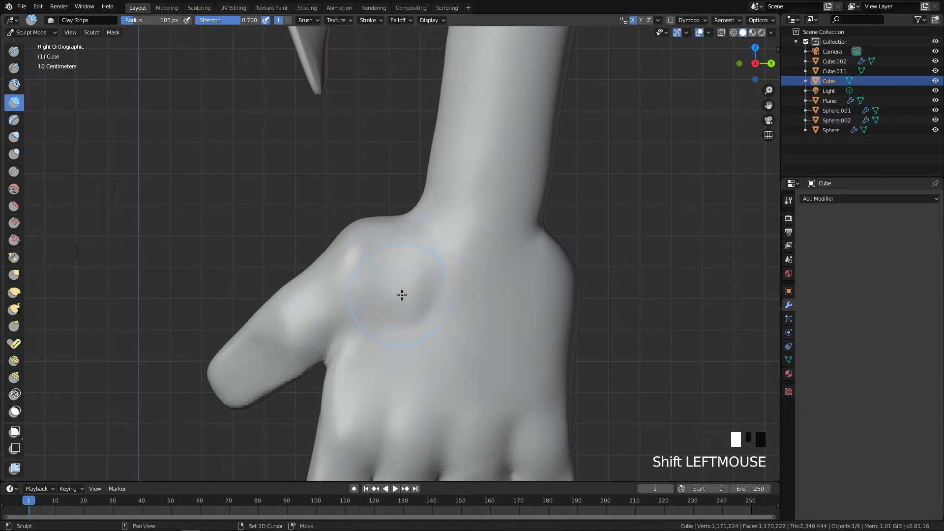
Smooth the back of the hand between the thumb base and the knuckles with an 86 px brush
key(f)
shift+click(390, 243)
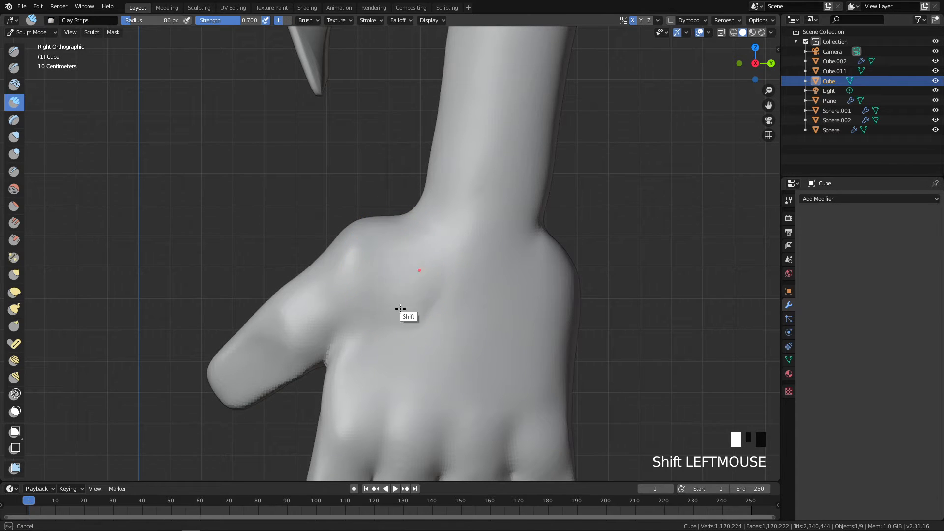
mouse_move(447, 280)
ctrl+middle_down()
mouse_move(467, 286)
mouse_move(403, 401)
mouse_move(451, 298)
mouse_move(417, 278)
ctrl+middle_up()
shift+drag(417, 279, 416, 278)
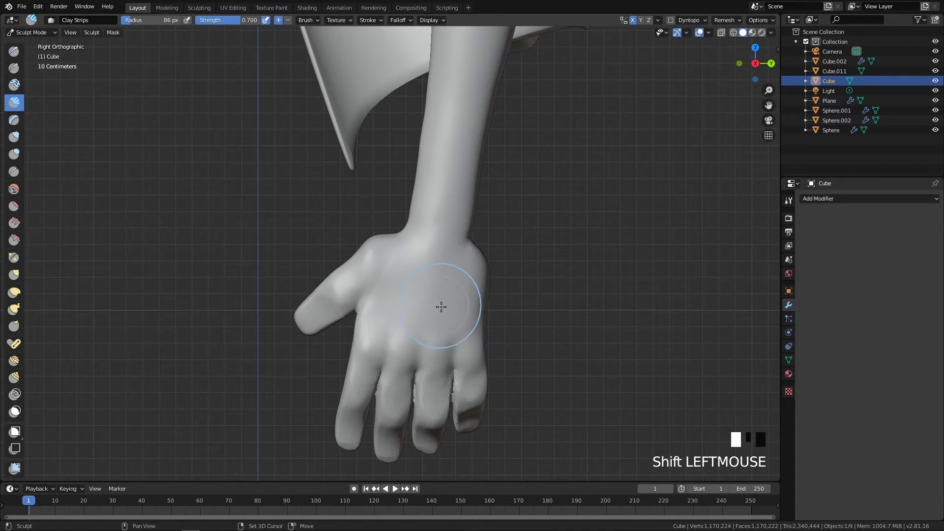
Return the body to Object Mode in the front view
key(KP_1)
ctrl+middle_drag(585, 183, 547, 422)
mouse_move(560, 312)
ctrl+middle_down()
mouse_move(573, 323)
mouse_move(315, 172)
mouse_move(339, 343)
ctrl+middle_up()
key(ctrl+Tab)
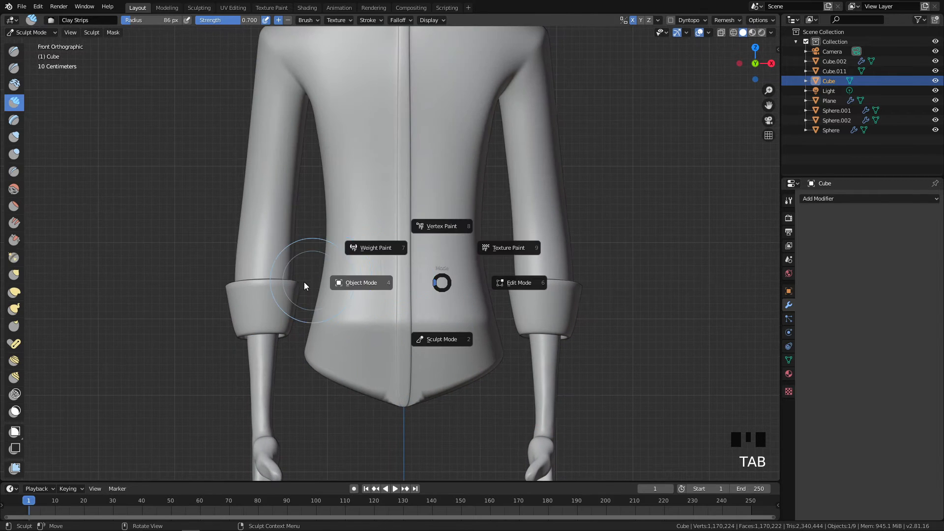
click(304, 282)
Select the hair and bring it into the Sculpting workspace, viewed from the side above the ear
shift+middle_drag(403, 139, 414, 250)
shift+middle_drag(383, 91, 382, 197)
shift+middle_drag(378, 188, 380, 294)
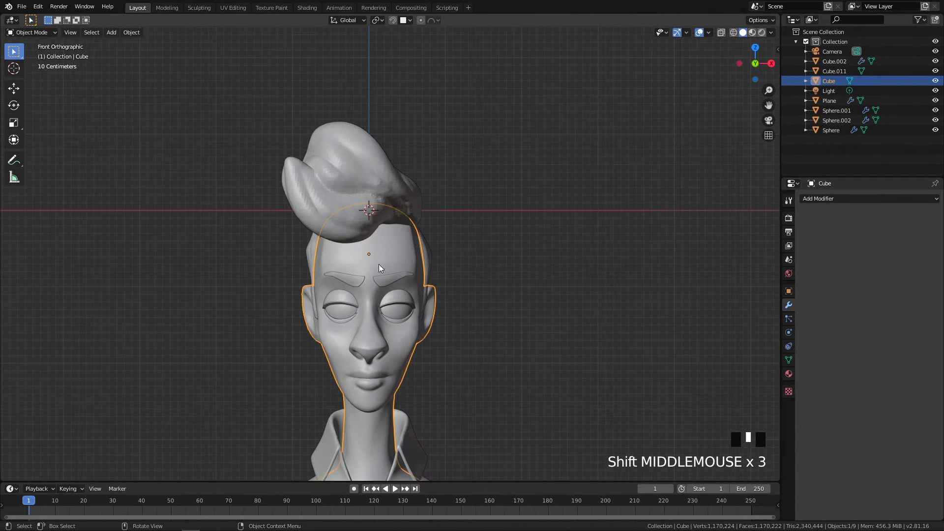
click(395, 172)
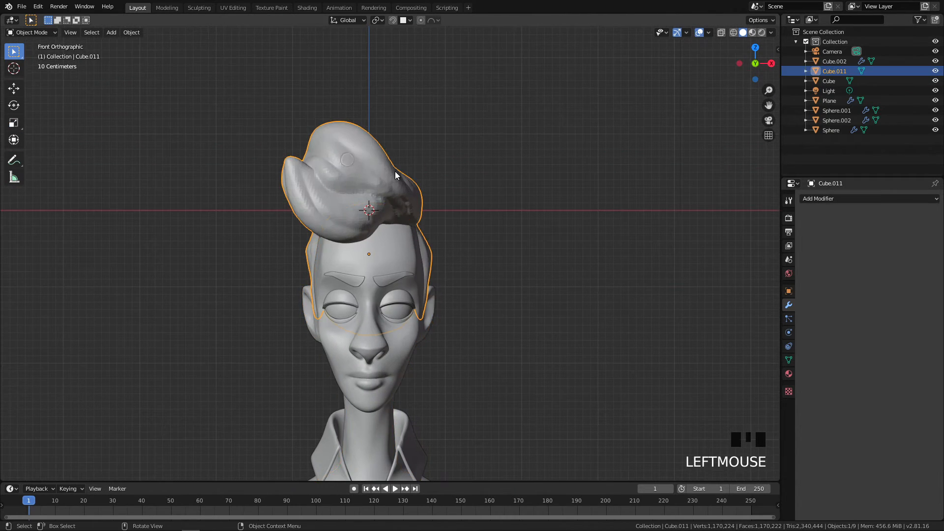
click(199, 7)
mouse_move(438, 279)
ctrl+middle_down()
mouse_move(494, 444)
mouse_move(438, 279)
mouse_move(557, 266)
ctrl+middle_up()
key(q)
shift+middle_drag(512, 247, 467, 267)
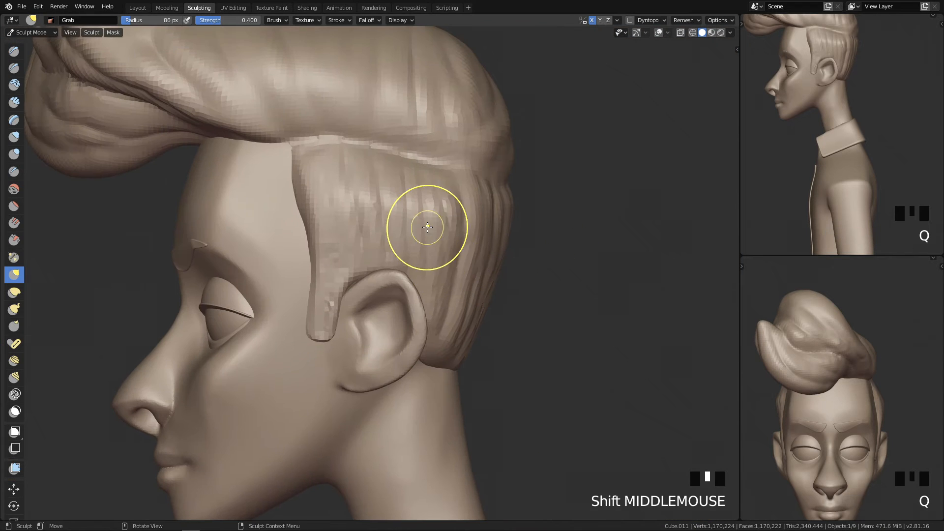
Sharpen the strands of the side hair above the ear with inverted Crease strokes at a 114 px radius
key(shift+c)
key(f)
click(379, 201)
ctrl+drag(308, 192, 462, 219)
key(ctrl+z)
ctrl+drag(310, 193, 461, 221)
key(ctrl+z)
ctrl+drag(310, 193, 467, 221)
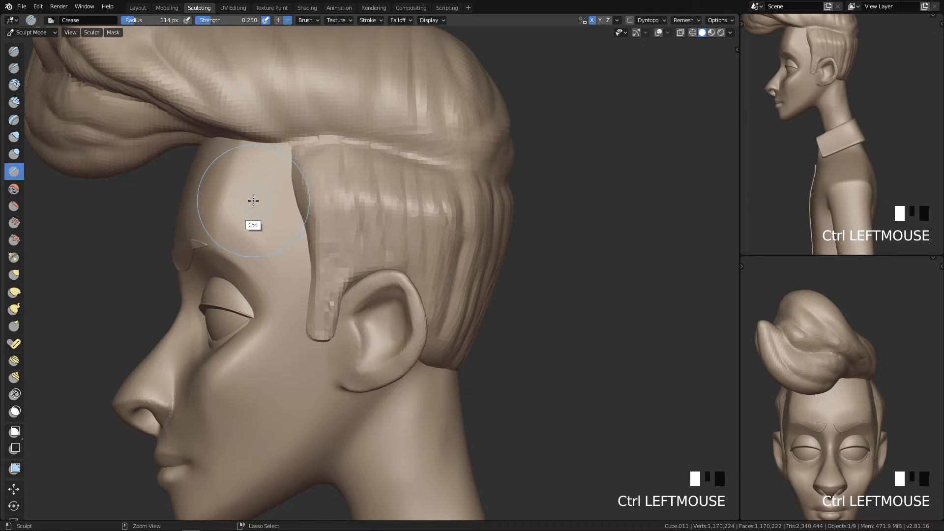
ctrl+drag(340, 194, 347, 207)
Remesh the hair with a voxel size of 0.02 m
key(q)
ctrl+middle_drag(502, 210, 518, 449)
ctrl+middle_drag(504, 396, 516, 316)
ctrl+middle_drag(487, 392, 423, 277)
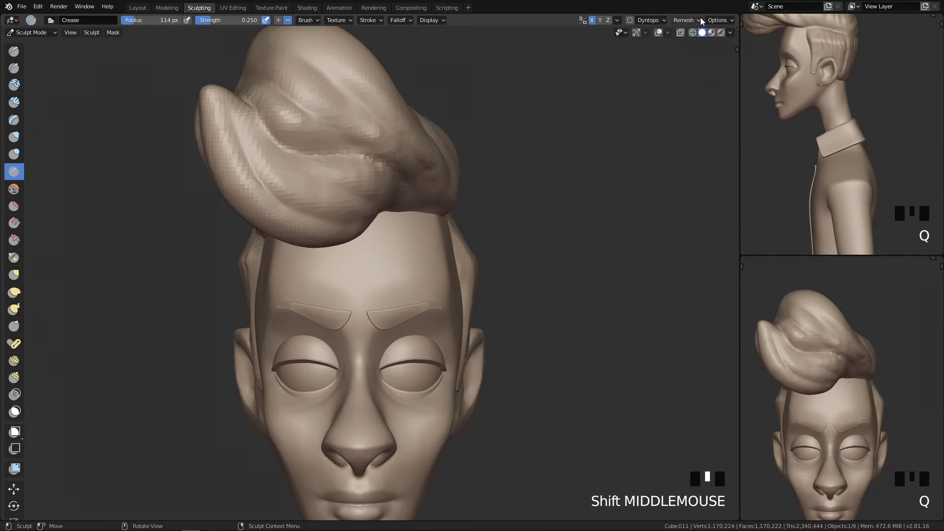
click(688, 20)
click(688, 39)
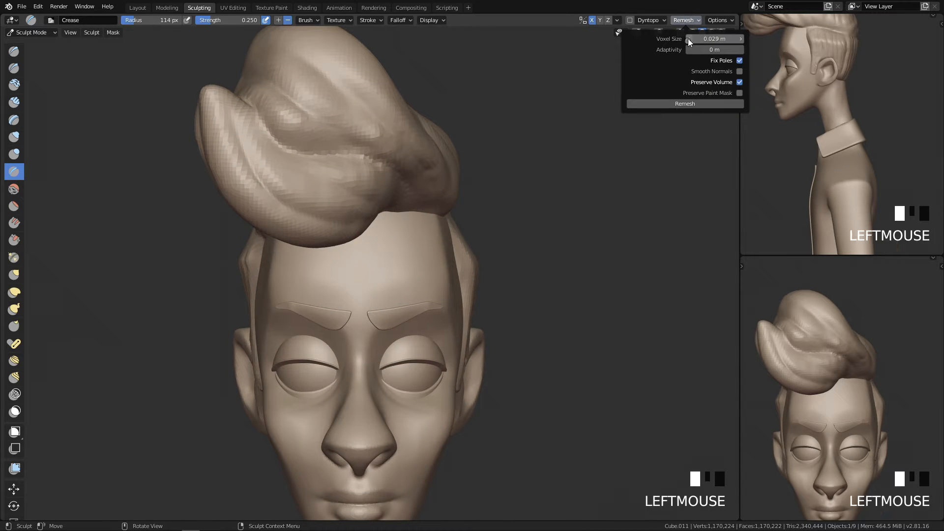
click(688, 38)
click(688, 39)
click(688, 39)
click(689, 39)
click(687, 102)
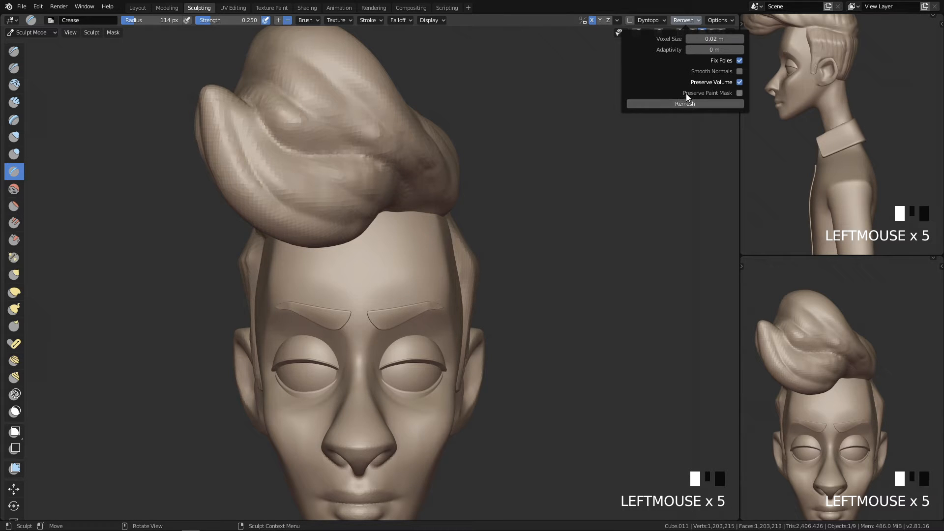
Remesh the hair more finely with a voxel size of 0.015 m
click(691, 39)
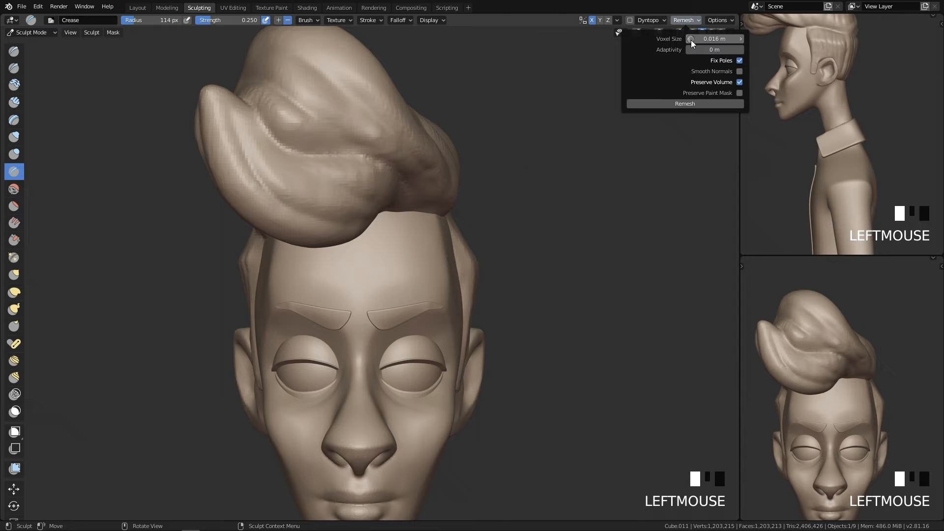
click(688, 103)
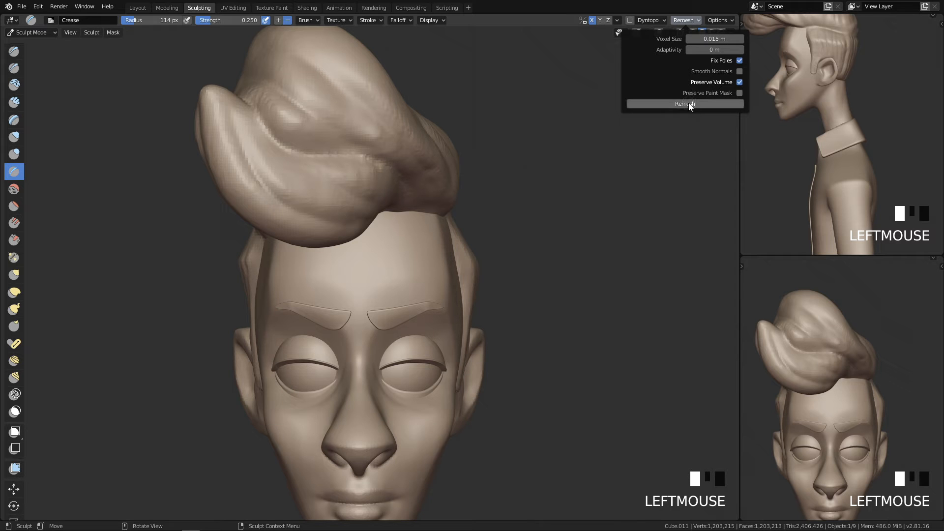
shift+middle_drag(389, 91, 404, 202)
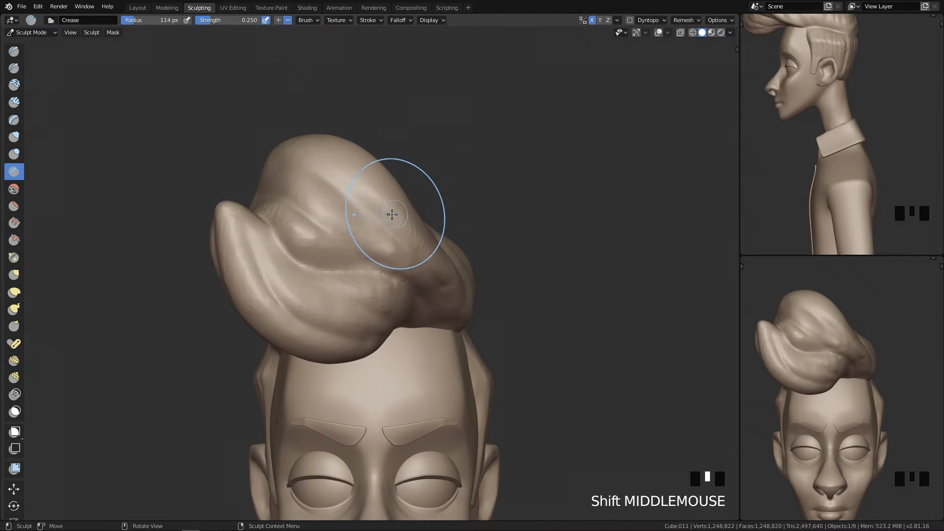
Reduce the Crease brush radius to 21 px for fine strands on the front of the quiff
key(4)
key(f)
click(328, 231)
mouse_move(347, 289)
ctrl+middle_down()
mouse_move(348, 267)
mouse_move(295, 236)
ctrl+middle_up()
shift+middle_drag(283, 234, 287, 196)
key(f)
click(304, 204)
mouse_move(229, 164)
mouse_down()
mouse_move(240, 197)
mouse_move(267, 223)
mouse_move(267, 211)
mouse_move(239, 201)
mouse_up()
key(ctrl+z)
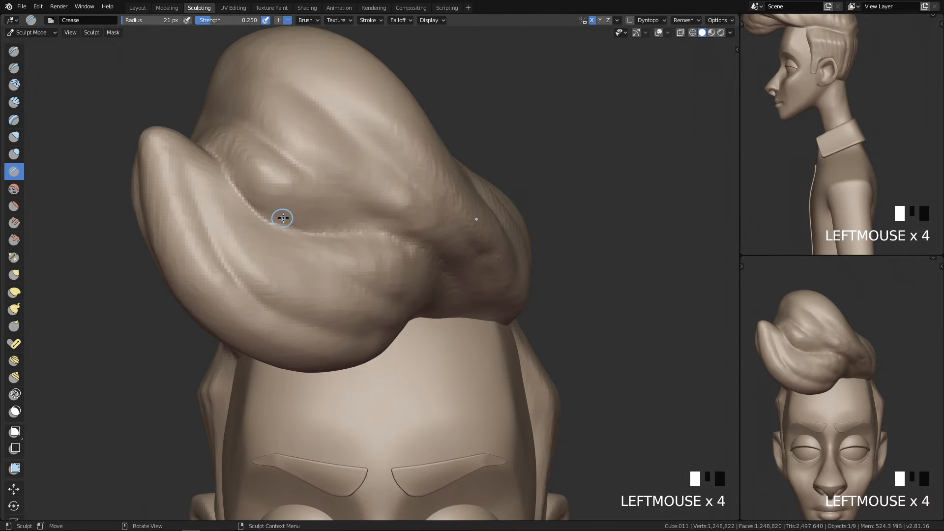
key(ctrl+z)
key(ctrl+z)
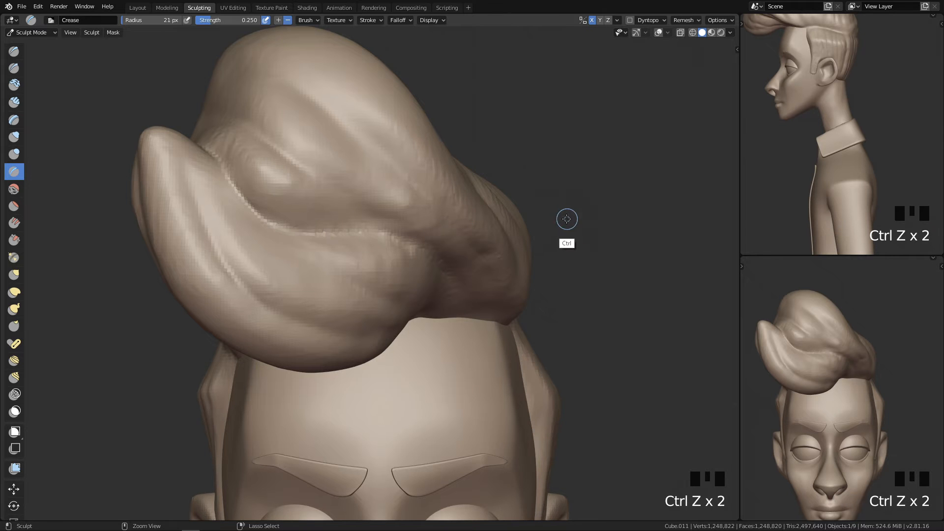
Turn off X symmetry and deepen the groove above the quiff's front lock with Crease strokes
middle_drag(566, 233, 487, 421)
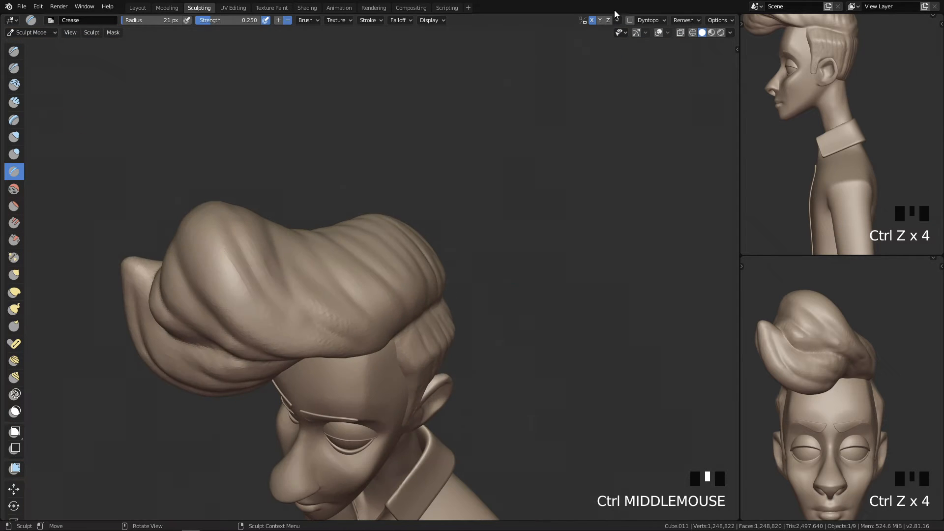
click(594, 21)
key(q)
mouse_move(435, 369)
ctrl+middle_down()
mouse_move(423, 312)
mouse_move(357, 195)
ctrl+middle_up()
mouse_move(237, 172)
mouse_down()
mouse_move(278, 229)
mouse_move(278, 220)
mouse_up()
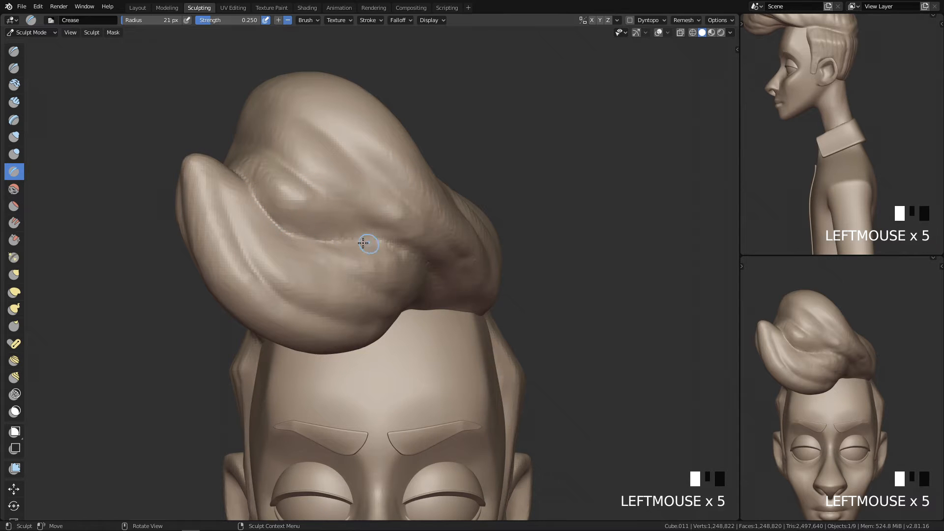
click(414, 267)
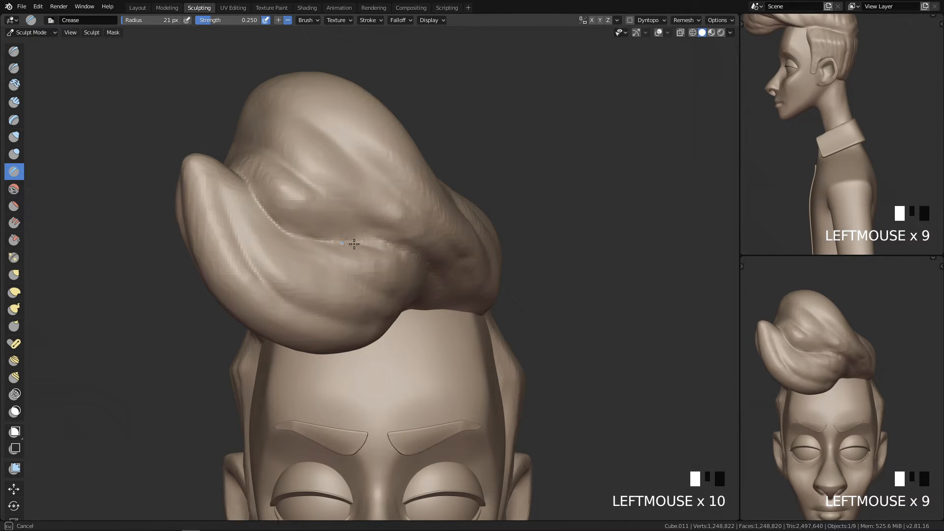
drag(420, 269, 427, 271)
Crease the folds under the quiff where it meets the hairline, using a radius of 29 px
middle_drag(438, 294, 440, 274)
key(f)
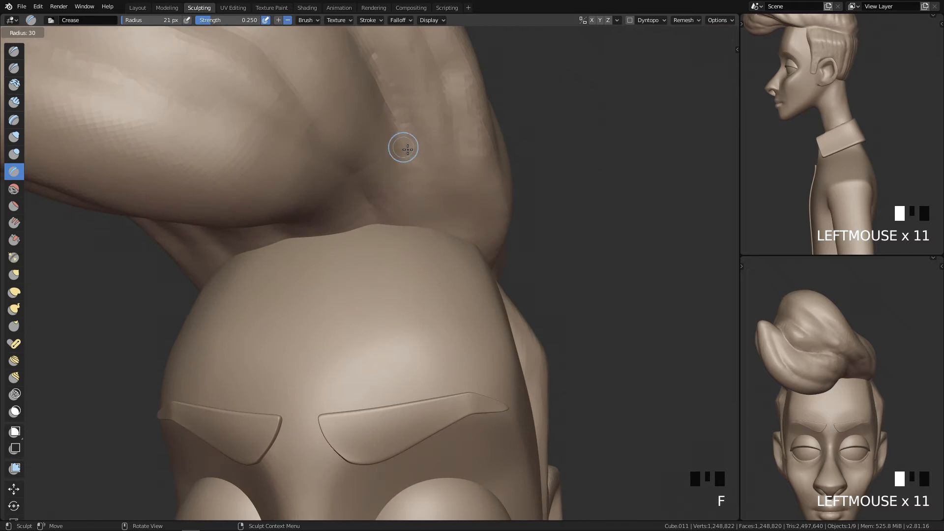
click(389, 108)
drag(413, 221, 400, 202)
mouse_move(400, 202)
middle_down()
mouse_move(405, 152)
mouse_move(391, 238)
middle_up()
key(f)
click(374, 246)
drag(331, 121, 361, 192)
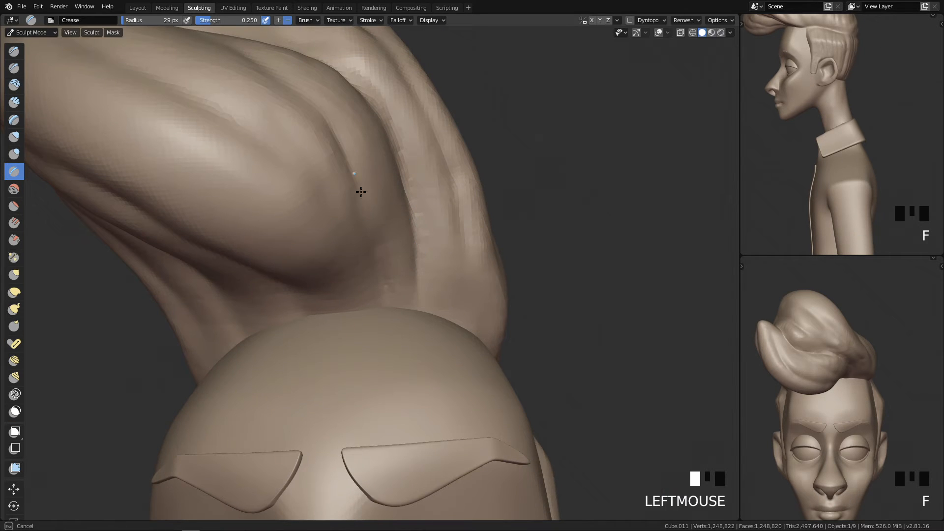
drag(381, 287, 380, 288)
middle_drag(380, 288, 321, 326)
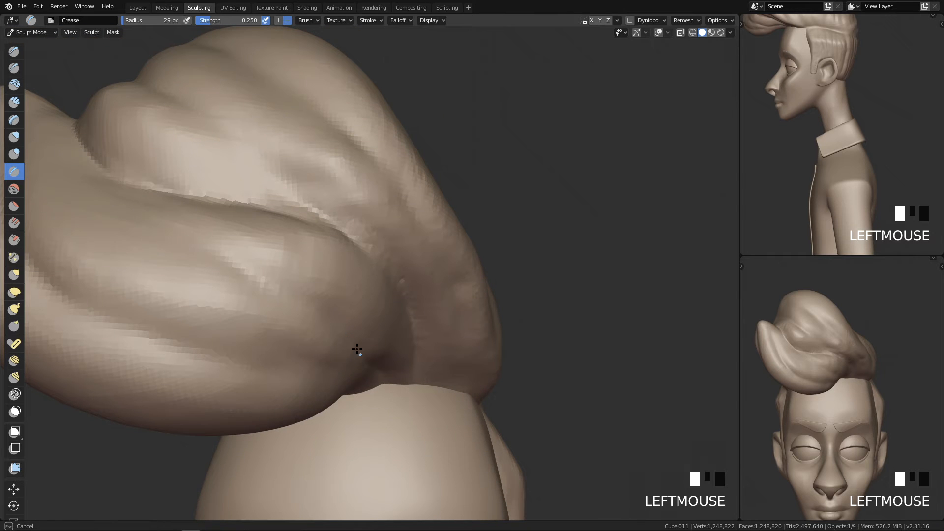
Crease strands along the quiff's front lock at a 17 px radius with pen pressure controlling the brush size
middle_drag(233, 232, 321, 175)
key(f)
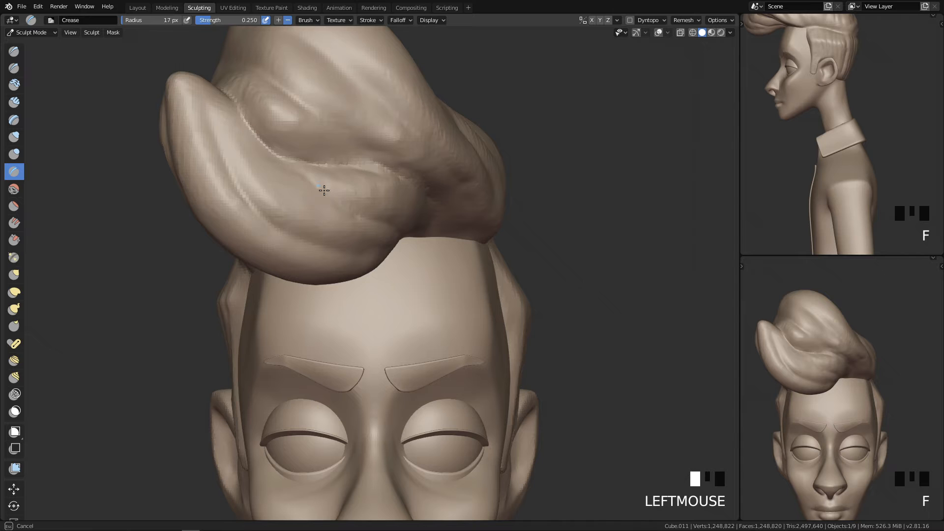
click(310, 178)
click(187, 20)
drag(206, 104, 211, 121)
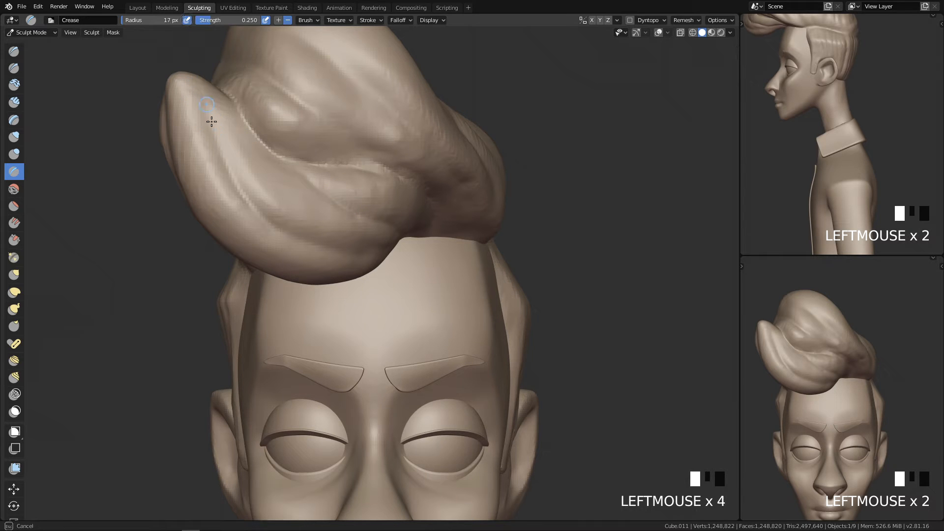
click(256, 223)
middle_drag(256, 223, 212, 158)
drag(294, 211, 325, 218)
mouse_move(242, 188)
mouse_down()
mouse_move(332, 218)
mouse_move(322, 214)
mouse_up()
middle_drag(322, 215, 297, 211)
key(ctrl+z)
key(ctrl+z)
key(ctrl+z)
Crease the strand lines again along the quiff's front lock after adjusting the brush radius
key(f)
drag(246, 158, 259, 177)
mouse_move(339, 192)
alt+middle_down()
mouse_move(378, 211)
mouse_move(290, 145)
alt+middle_up()
drag(291, 146, 325, 158)
alt+middle_drag(324, 158, 346, 165)
Set the Crease radius to 22 px and refine and smooth the strands near the quiff's raised tip
key(f)
click(347, 198)
middle_drag(350, 219, 439, 231)
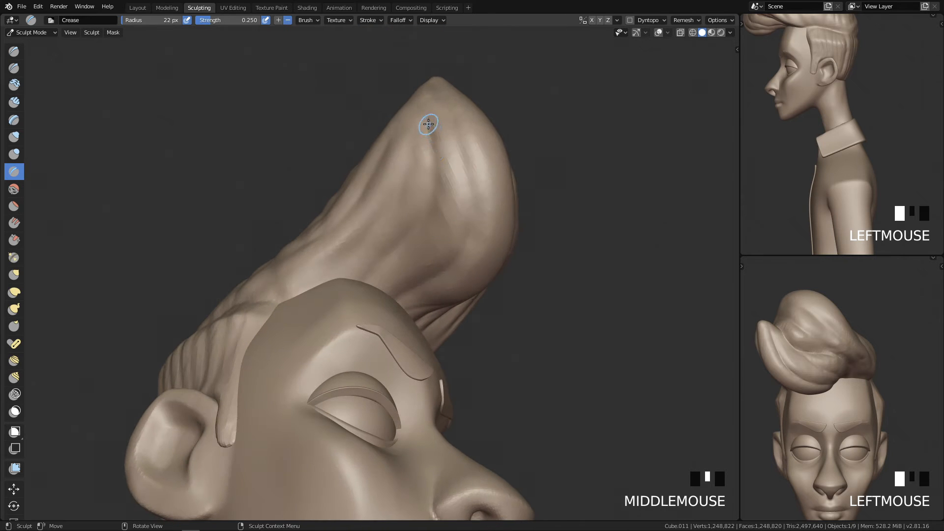
mouse_move(370, 284)
middle_down()
mouse_move(426, 280)
mouse_move(450, 189)
middle_up()
key(f)
shift+click(455, 227)
mouse_move(457, 236)
middle_down()
mouse_move(463, 265)
mouse_move(479, 211)
middle_up()
Crease finer strands along the quiff's raised tip with the brush radius set to 20 px
key(f)
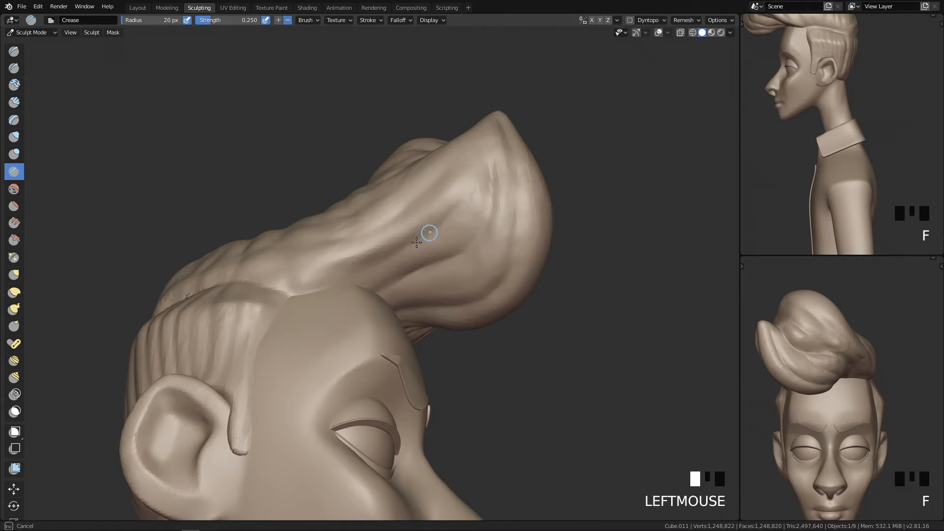
click(416, 242)
middle_drag(329, 303, 443, 246)
click(433, 236)
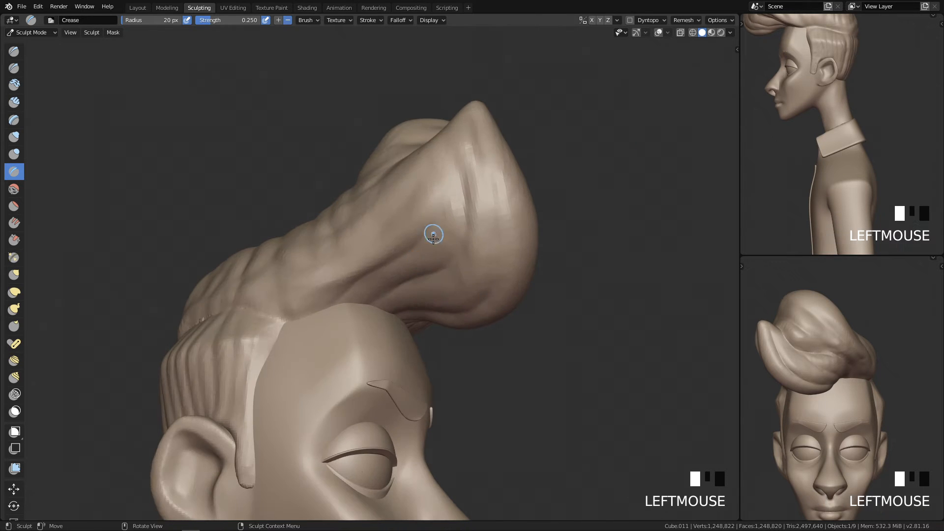
middle_drag(458, 181, 471, 223)
drag(461, 154, 470, 189)
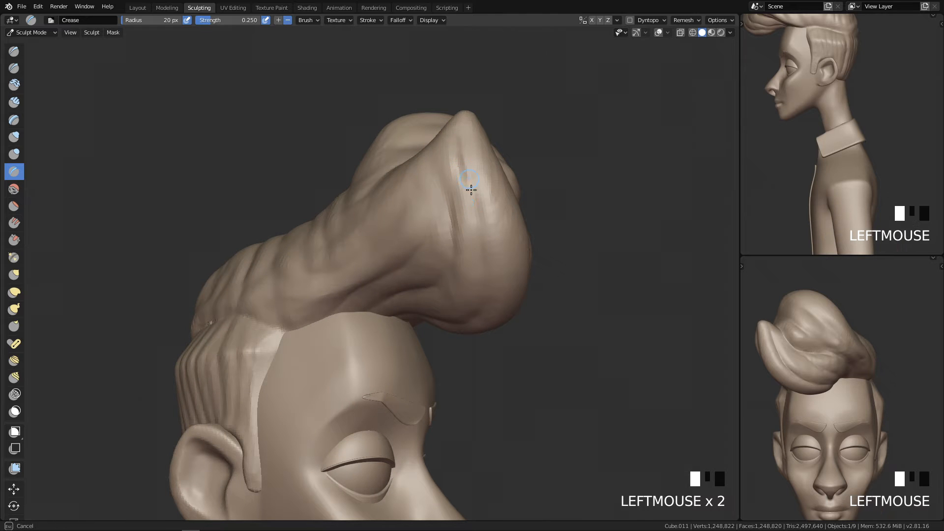
drag(455, 140, 474, 220)
middle_drag(476, 295, 280, 223)
drag(283, 217, 285, 194)
drag(283, 228, 291, 175)
Smooth the folds between the quiff's front lock and the volume above it using a radius of 47 px
mouse_move(379, 202)
middle_down()
mouse_move(336, 191)
mouse_move(339, 215)
middle_up()
middle_drag(266, 173, 324, 236)
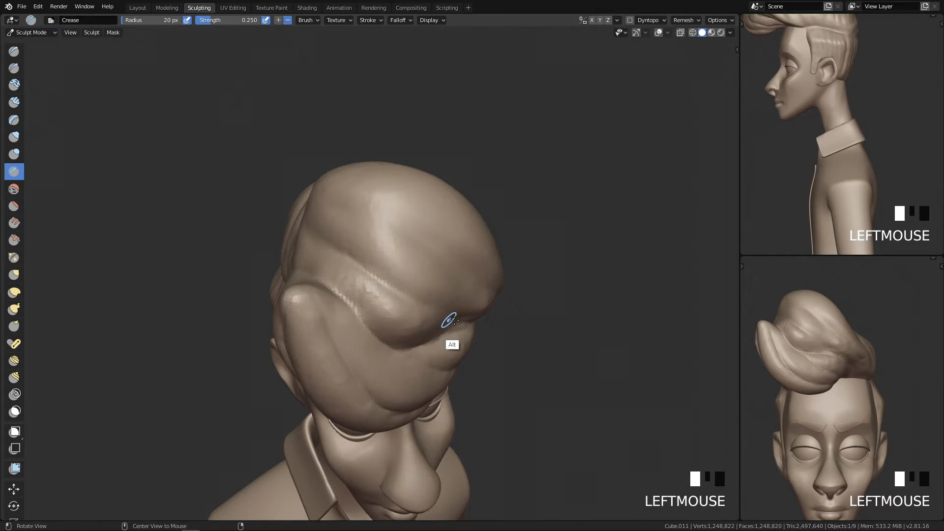
middle_drag(442, 316, 408, 251)
key(f)
click(437, 252)
shift+drag(296, 206, 373, 268)
shift+drag(325, 222, 386, 272)
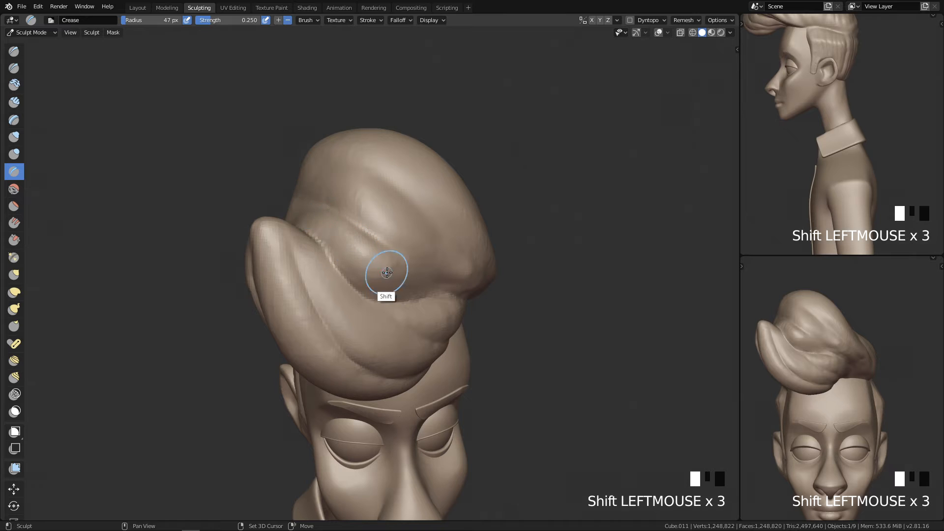
mouse_move(383, 258)
ctrl+middle_down()
mouse_move(428, 329)
mouse_move(410, 302)
ctrl+middle_up()
drag(317, 227, 373, 258)
key(ctrl+z)
Crease a strand line across the upper front of the quiff, running down toward the hairline
middle_drag(332, 236, 384, 219)
key(q)
ctrl+middle_drag(481, 225, 510, 471)
ctrl+middle_drag(503, 473, 467, 364)
ctrl+middle_drag(462, 373, 426, 278)
drag(392, 238, 462, 279)
middle_drag(477, 329, 467, 228)
Set the Crease radius to 29 px and rework the strand groove above the forehead, undoing the unwanted stroke
mouse_move(402, 151)
mouse_down()
mouse_move(457, 236)
mouse_move(418, 161)
mouse_up()
key(f)
click(418, 161)
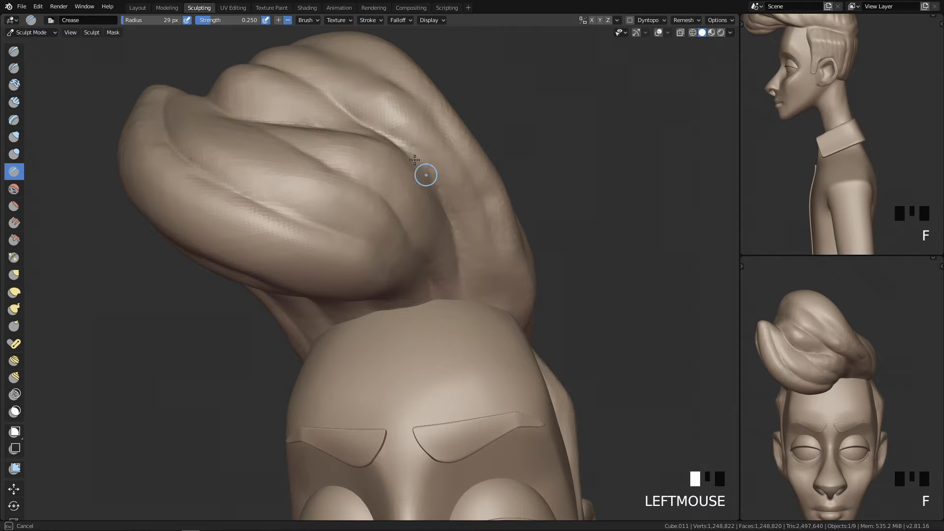
mouse_move(460, 293)
middle_down()
mouse_move(467, 286)
mouse_move(400, 231)
middle_up()
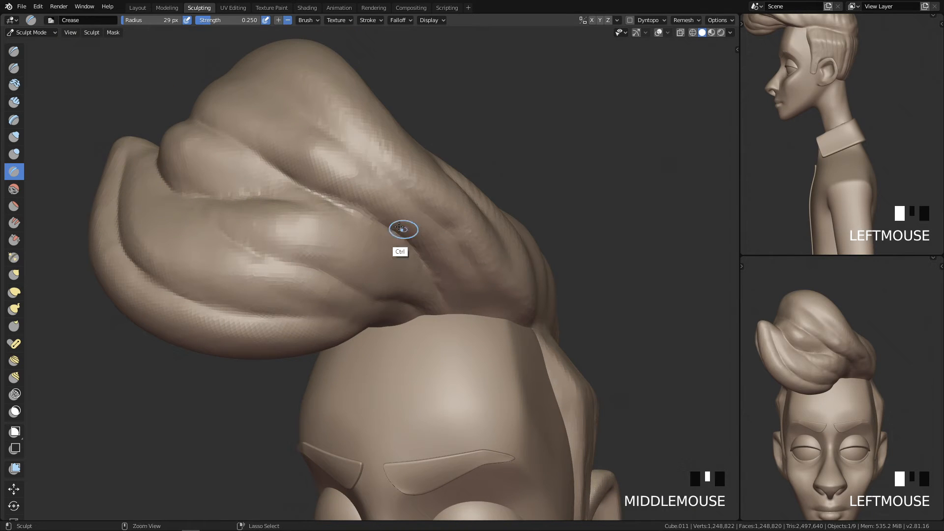
key(ctrl+z)
click(379, 228)
drag(422, 270, 412, 192)
Set the Crease radius to 50 px and deepen the long strand grooves sweeping up from the hairline
key(f)
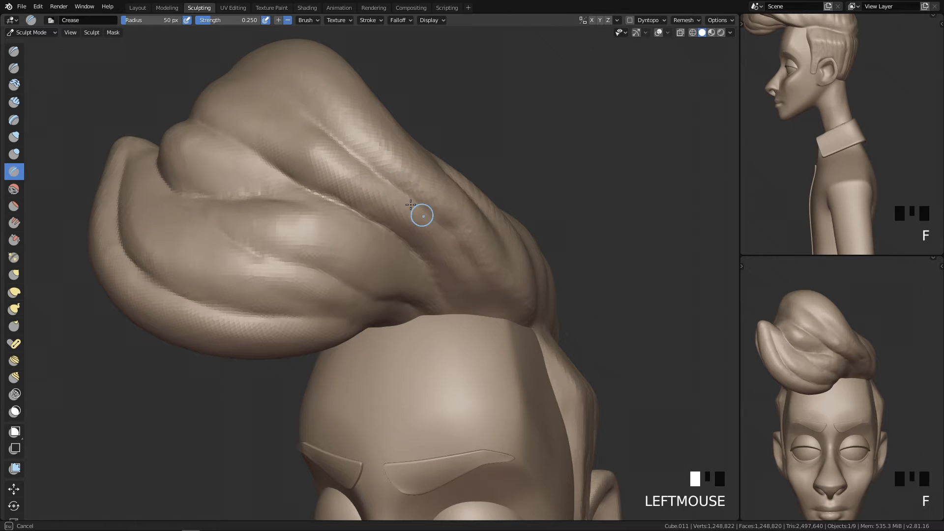
mouse_move(421, 190)
middle_down()
mouse_move(463, 234)
mouse_move(392, 190)
middle_up()
drag(392, 189, 425, 229)
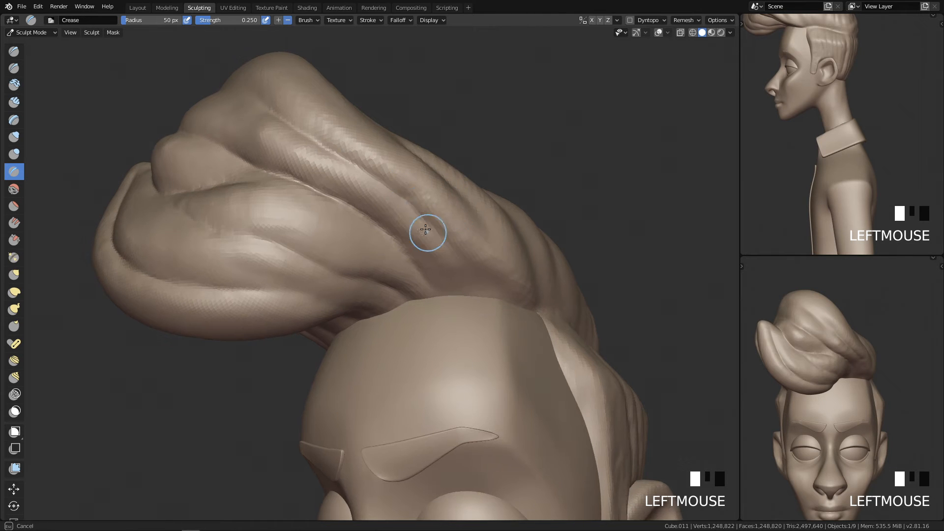
middle_drag(455, 234, 458, 273)
drag(459, 273, 360, 200)
mouse_move(360, 200)
middle_down()
mouse_move(346, 177)
mouse_move(471, 321)
middle_up()
Undo the stray stroke on the quiff's top and recrease that groove, setting the radius to 63 px
drag(374, 248, 329, 212)
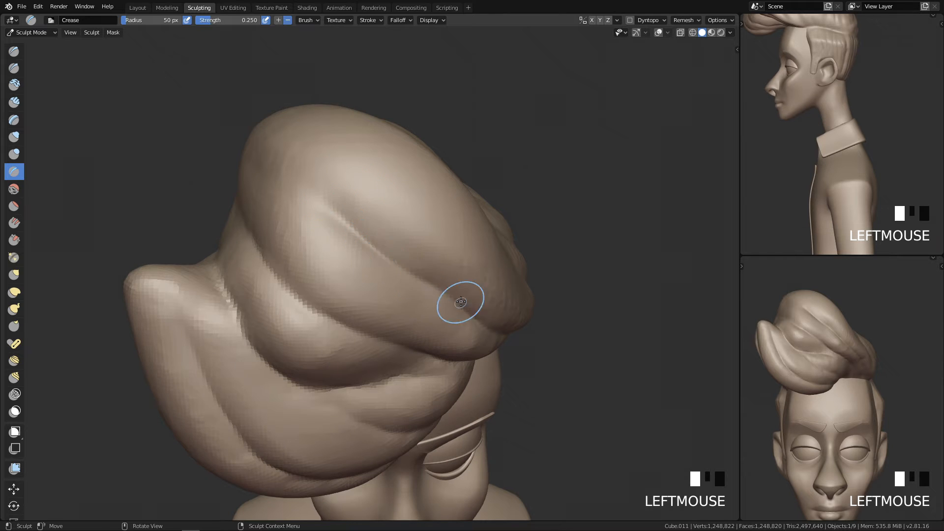
key(ctrl+z)
mouse_move(430, 287)
middle_down()
mouse_move(371, 221)
mouse_move(423, 305)
middle_up()
click(424, 306)
drag(373, 269, 396, 280)
key(f)
click(385, 276)
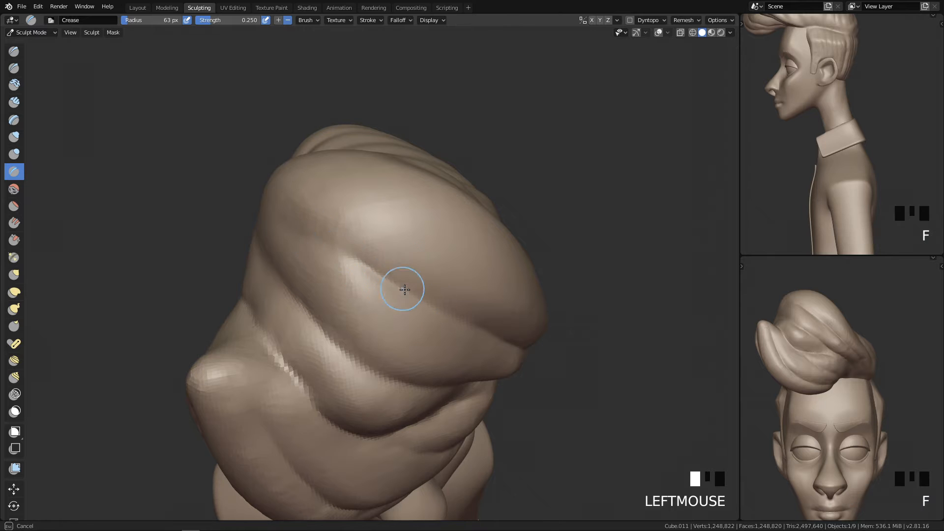
Enlarge the brush radius to about 83 px and crease strands over the top of the quiff
key(f)
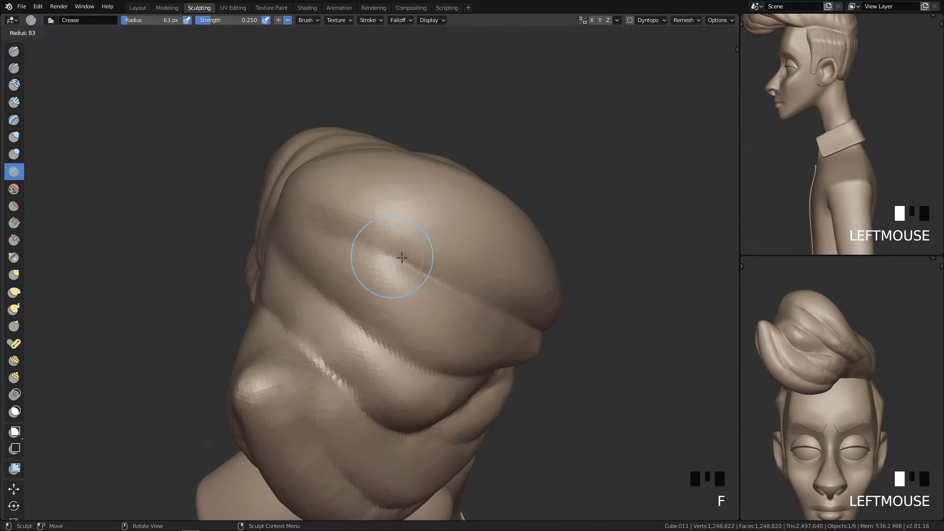
click(401, 257)
middle_drag(389, 253, 562, 204)
drag(562, 204, 502, 181)
drag(539, 147, 518, 172)
drag(513, 177, 499, 203)
drag(524, 169, 484, 226)
Set the Crease radius to 48 px and extend the strand groove down the side of the quiff
mouse_move(520, 202)
middle_down()
mouse_move(480, 200)
mouse_move(482, 172)
middle_up()
key(f)
click(456, 163)
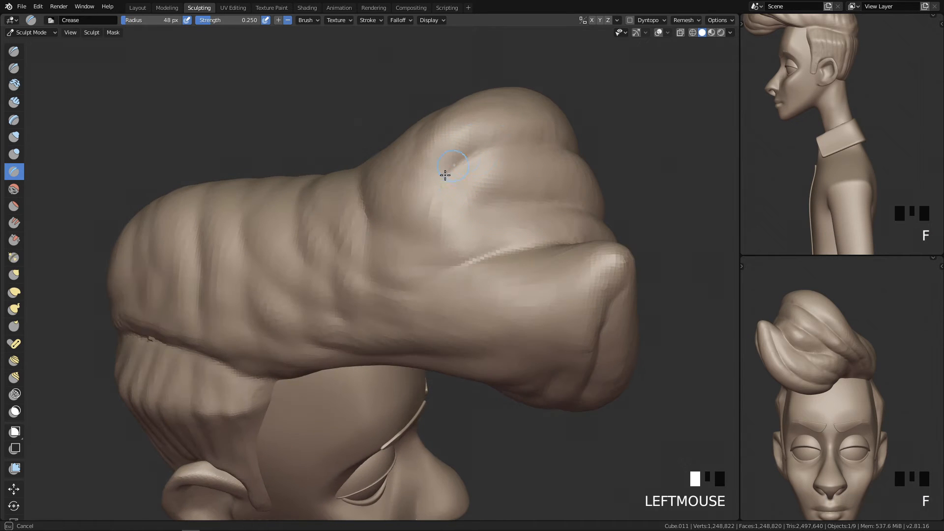
drag(434, 231, 433, 236)
Crease diagonal strands on the opposite side of the quiff, toward the front hairline
middle_drag(507, 253, 422, 246)
key(q)
mouse_move(536, 216)
ctrl+middle_down()
mouse_move(502, 401)
mouse_move(514, 332)
ctrl+middle_up()
key(q)
ctrl+middle_drag(447, 377, 445, 300)
middle_drag(418, 265, 355, 240)
middle_drag(302, 227, 339, 232)
drag(338, 222, 362, 237)
drag(346, 226, 406, 256)
middle_drag(486, 266, 442, 260)
drag(364, 229, 421, 270)
Extend the strand grooves down the quiff's side to the edge above the temple
middle_drag(474, 273, 450, 306)
middle_drag(481, 262, 453, 308)
drag(395, 268, 450, 340)
middle_drag(440, 265, 423, 301)
drag(393, 290, 453, 383)
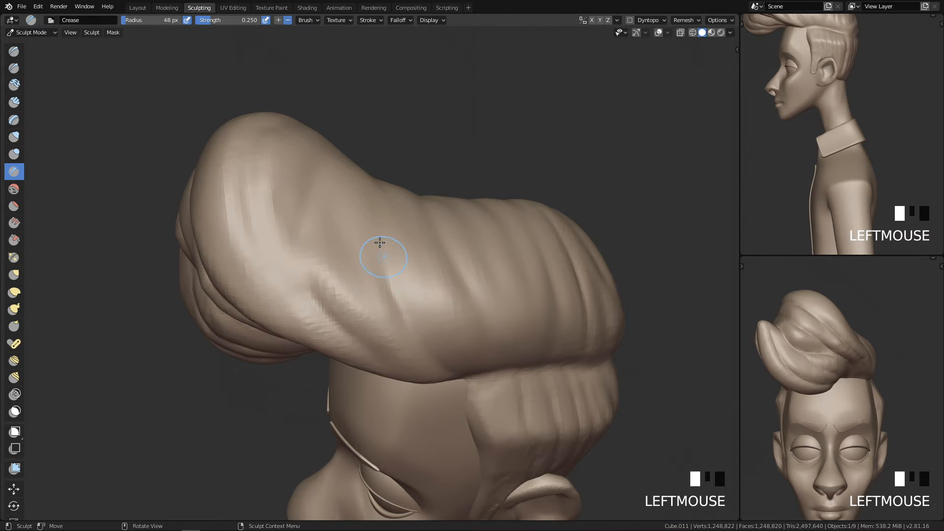
drag(383, 265, 410, 335)
drag(387, 269, 398, 297)
Crease a curved strand around the rear of the quiff's raised top
middle_drag(386, 270, 309, 183)
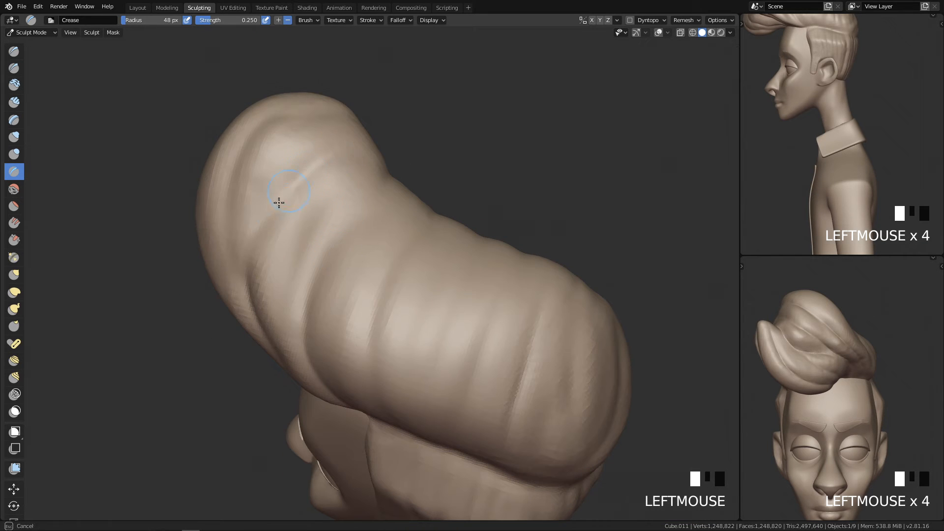
drag(319, 160, 275, 212)
drag(257, 247, 267, 255)
drag(329, 147, 350, 143)
middle_drag(366, 171, 322, 200)
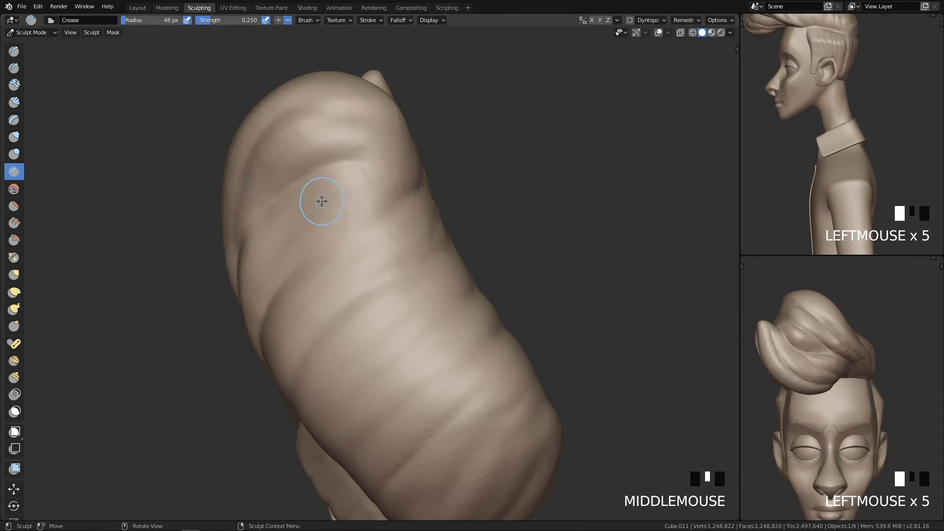
Deepen the diagonal strand grooves running across the back of the quiff onto the crown
drag(295, 184, 366, 155)
drag(418, 190, 326, 244)
drag(398, 202, 349, 233)
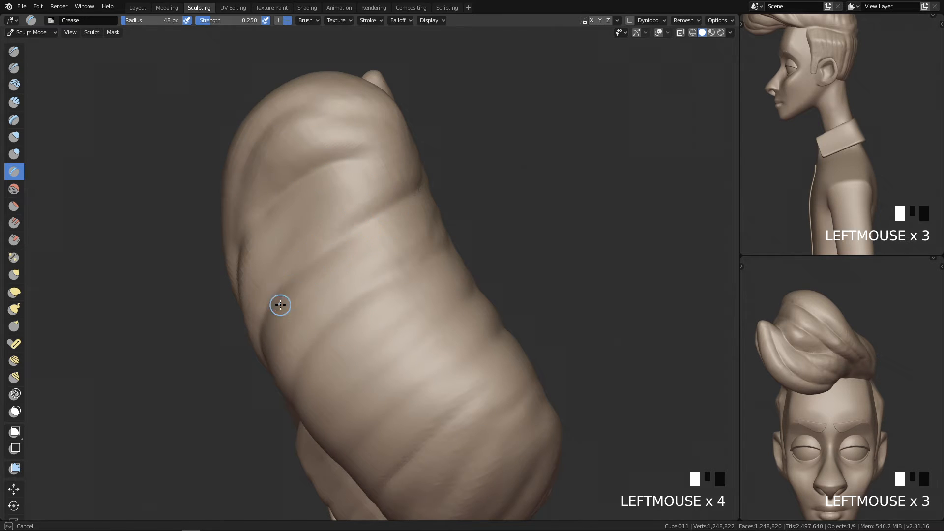
shift+middle_drag(312, 347, 383, 250)
middle_drag(405, 243, 442, 226)
mouse_move(476, 153)
mouse_down()
mouse_move(410, 183)
mouse_move(351, 245)
mouse_up()
drag(371, 224, 325, 314)
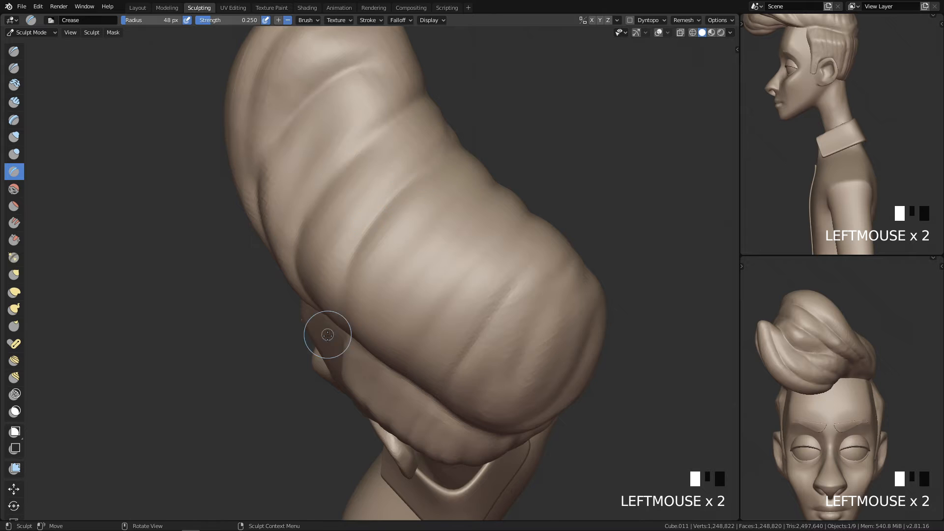
Crease the vertical strands on the side of the top hair down to the undercut line
middle_drag(326, 332, 384, 182)
mouse_move(382, 174)
mouse_down()
mouse_move(345, 261)
mouse_move(347, 282)
mouse_up()
drag(366, 207, 348, 265)
drag(359, 165, 356, 297)
drag(357, 229, 358, 300)
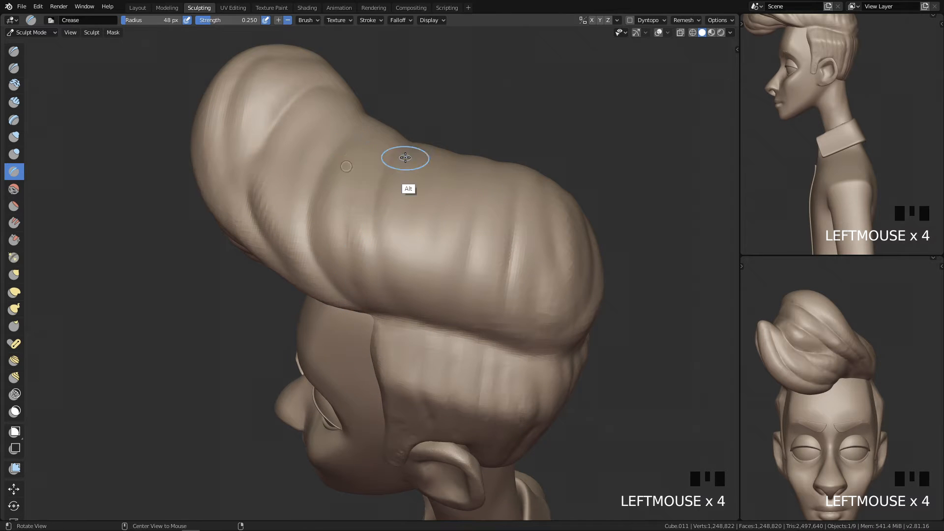
Crease long strands over the rear of the crown toward the back undercut
middle_drag(393, 141, 398, 260)
drag(421, 241, 399, 293)
mouse_move(459, 187)
mouse_down()
mouse_move(401, 323)
mouse_move(418, 330)
mouse_up()
middle_drag(422, 331, 458, 222)
drag(425, 190, 437, 274)
mouse_move(486, 234)
middle_down()
mouse_move(456, 280)
mouse_move(516, 257)
mouse_move(486, 251)
middle_up()
Smooth the strand ends at the back of the crown using a radius of 141 px
key(f)
click(519, 223)
middle_drag(449, 279, 460, 289)
shift+drag(459, 289, 489, 286)
key(f)
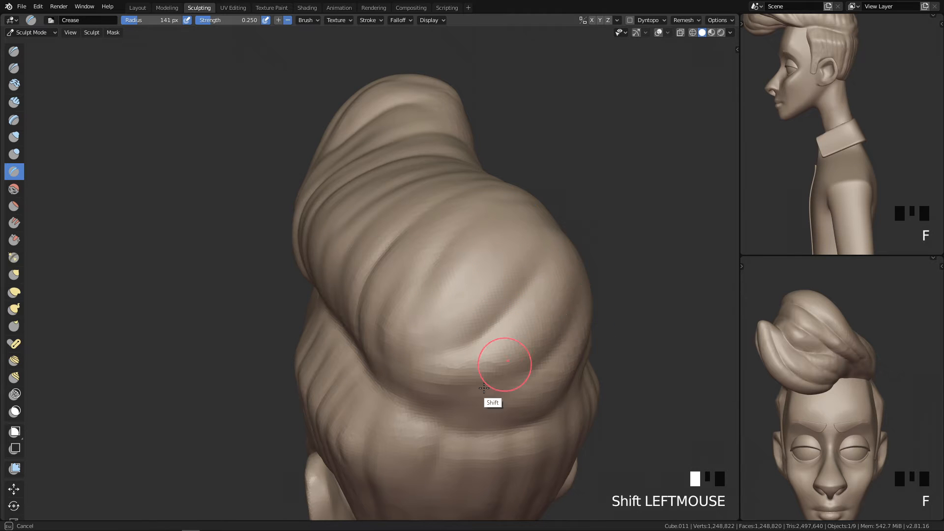
shift+drag(493, 348, 504, 342)
middle_drag(496, 354, 501, 316)
shift+drag(539, 219, 565, 236)
Enlarge the brush radius to 268 px and smooth the short hair strands on the back of the head
middle_drag(462, 331, 523, 310)
shift+middle_drag(504, 319, 492, 225)
key(f)
click(521, 157)
mouse_move(544, 295)
shift+mouse_down()
mouse_move(541, 106)
mouse_move(516, 299)
shift+mouse_up()
key(f)
click(548, 173)
shift+drag(435, 94, 427, 88)
shift+drag(516, 305, 561, 212)
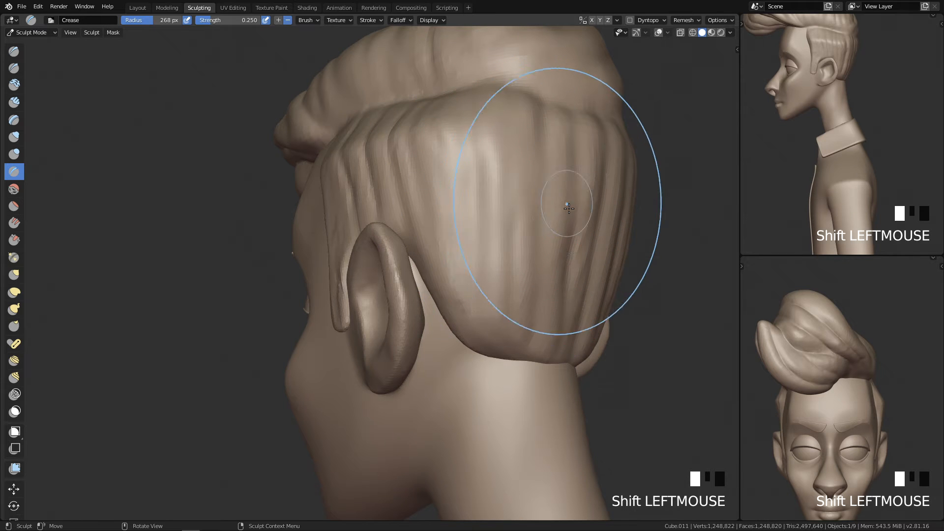
Adjust the brush radius and smooth the short hair strands behind and above the ear
middle_drag(560, 202, 504, 239)
key(f)
click(554, 251)
shift+drag(381, 165, 364, 242)
shift+drag(487, 135, 474, 252)
Smooth the hair strands around the remaining side of the head, adjusting the brush radius between strokes
mouse_move(474, 252)
middle_down()
mouse_move(375, 257)
mouse_move(206, 32)
middle_up()
key(f)
click(491, 230)
mouse_move(311, 194)
shift+mouse_down()
mouse_move(283, 192)
mouse_move(418, 236)
shift+mouse_up()
middle_drag(462, 267, 409, 251)
key(f)
click(378, 250)
mouse_move(299, 176)
shift+mouse_down()
mouse_move(370, 252)
mouse_move(295, 239)
shift+mouse_up()
Set the brush radius to 193 px and smooth the short side hair above the ear and the undercut transition
shift+middle_drag(295, 240, 362, 323)
middle_drag(312, 218, 358, 271)
mouse_move(344, 268)
middle_down()
mouse_move(373, 305)
mouse_move(510, 276)
middle_up()
key(f)
click(492, 271)
shift+drag(458, 245, 454, 348)
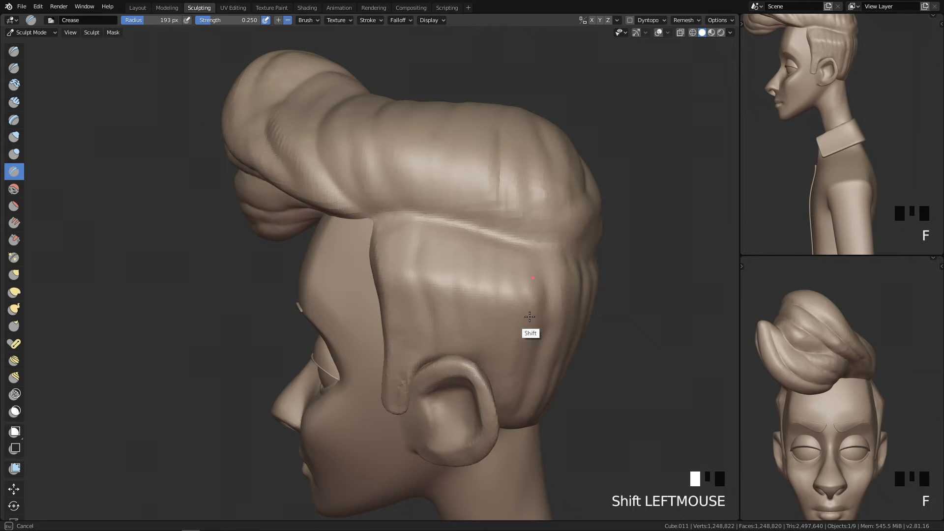
shift+drag(529, 317, 547, 347)
shift+drag(501, 177, 533, 238)
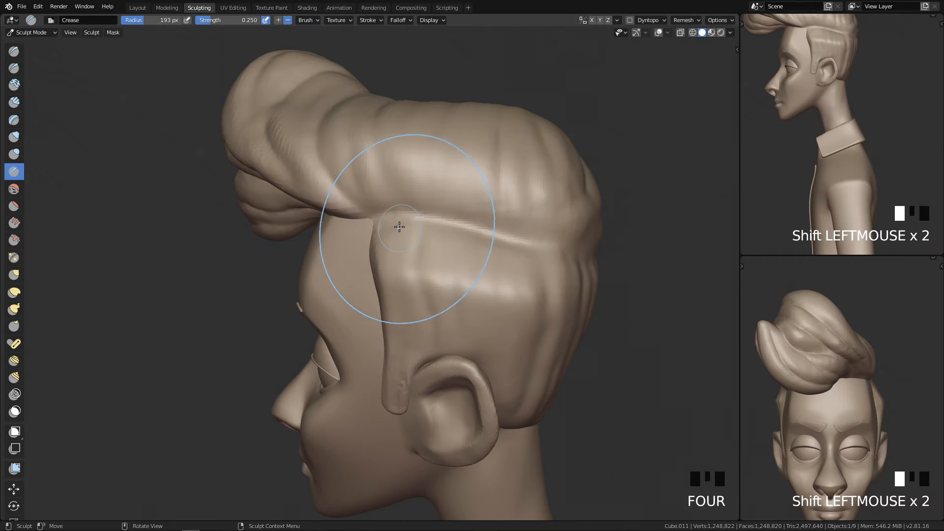
Set the brush radius to 129 px and smooth the rough strands on the side and top of the quiff
key(f)
click(358, 214)
shift+drag(361, 215, 297, 176)
shift+click(297, 176)
mouse_move(297, 177)
middle_down()
mouse_move(432, 242)
mouse_move(372, 254)
middle_up()
shift+click(259, 168)
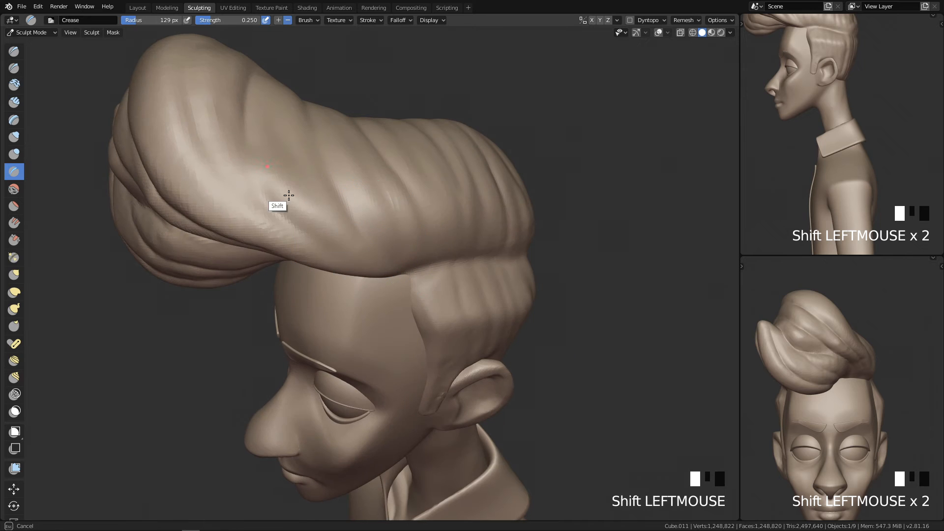
middle_drag(314, 169, 344, 273)
shift+click(189, 137)
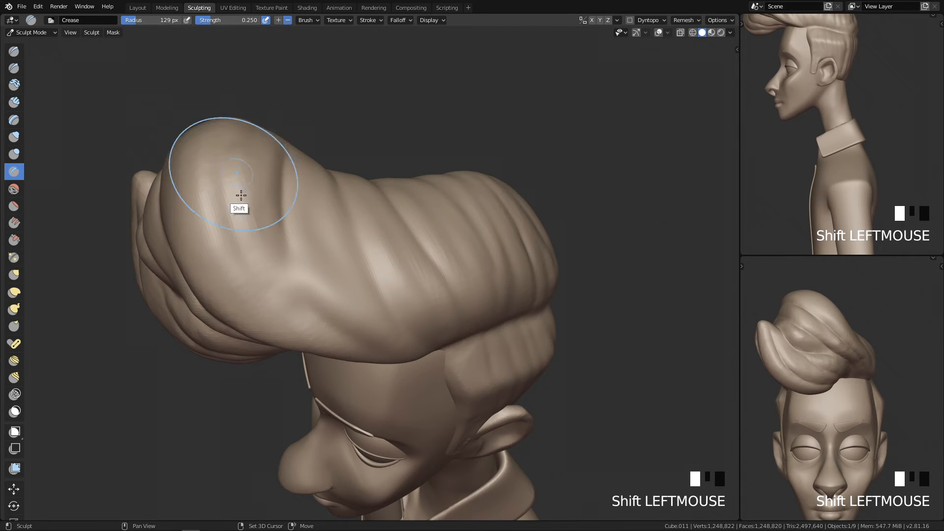
shift+click(228, 146)
Undo the last stroke and crease the side of the quiff with a 55 px brush
shift+middle_drag(400, 280, 360, 255)
key(f)
key(f)
key(ctrl+z)
key(f)
click(246, 164)
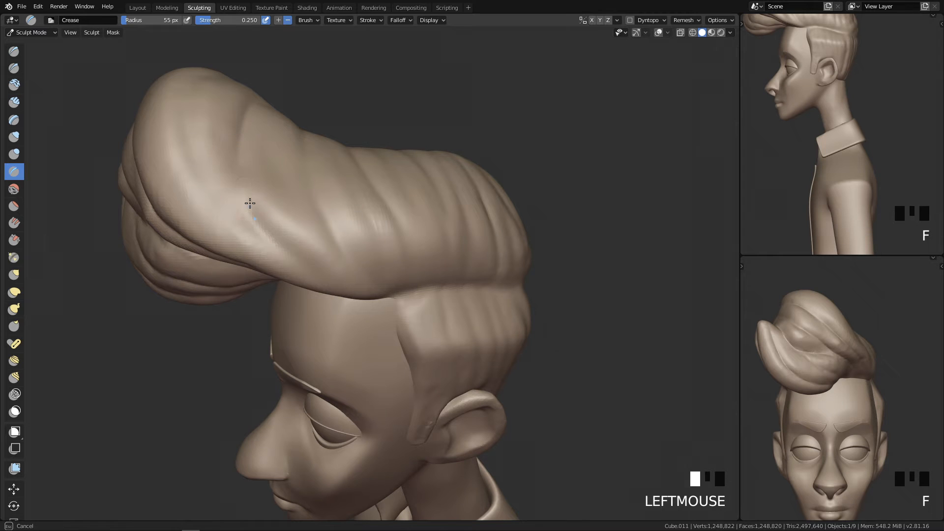
Crease the lower edge of the quiff above the side hair, undoing the last stroke
middle_drag(256, 217, 316, 211)
click(329, 242)
click(386, 270)
middle_drag(385, 270, 350, 226)
drag(349, 226, 350, 248)
click(388, 289)
key(ctrl+z)
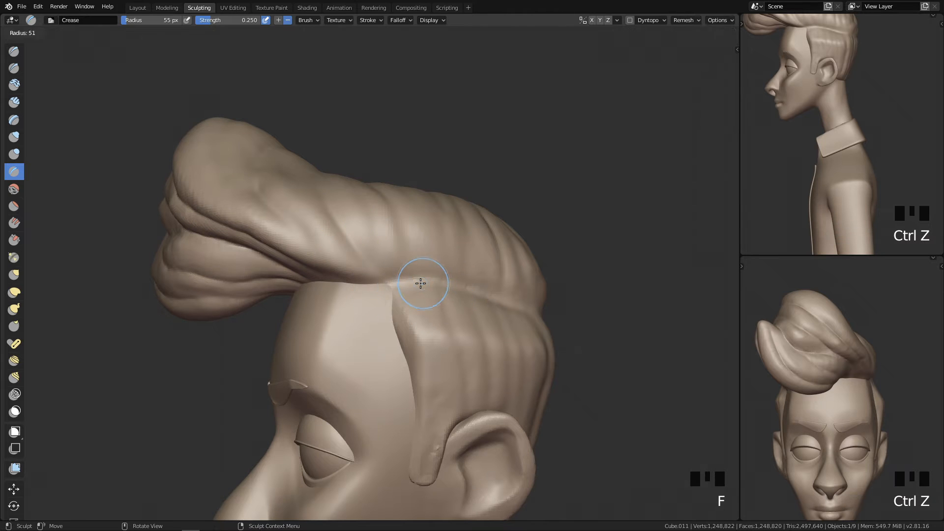
Set the brush radius to 43 px and crease the seam between the crown and the short back hair
mouse_move(436, 282)
middle_down()
mouse_move(428, 302)
mouse_move(426, 288)
mouse_move(510, 320)
mouse_move(472, 291)
mouse_move(486, 311)
mouse_move(452, 323)
middle_up()
click(426, 288)
click(471, 290)
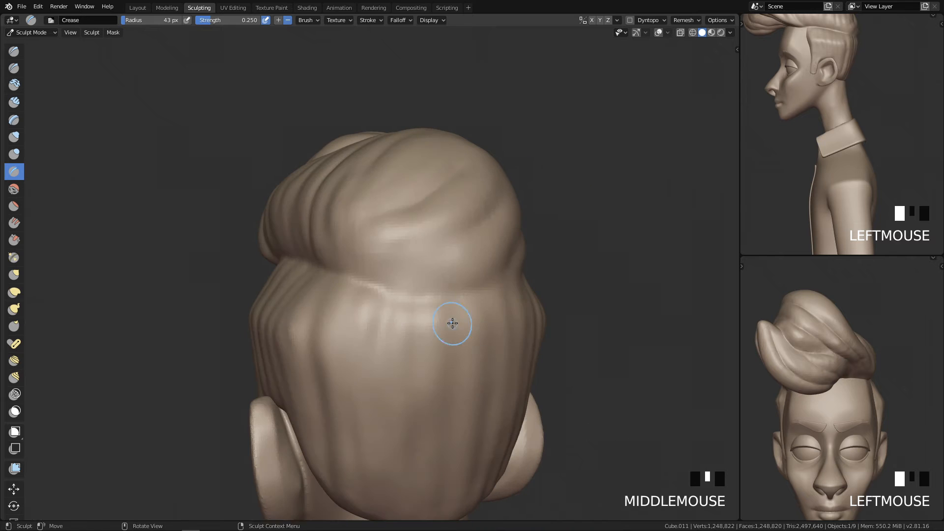
drag(348, 283, 511, 303)
ctrl+drag(397, 290, 521, 306)
middle_drag(521, 306, 344, 315)
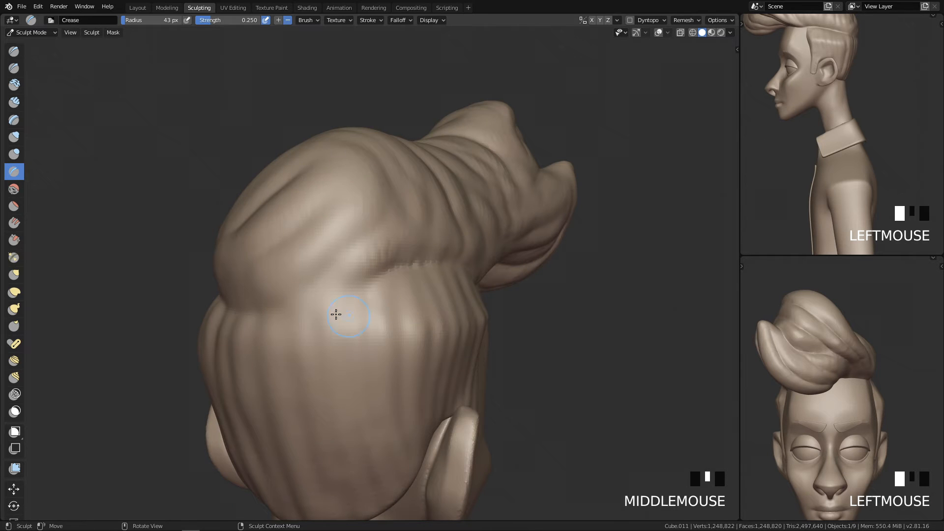
Continue the crease between the top hair and the short hair around the opposite side of the head
mouse_move(266, 313)
mouse_down()
mouse_move(379, 283)
mouse_move(457, 279)
mouse_up()
mouse_move(467, 285)
middle_down()
mouse_move(350, 307)
mouse_move(398, 300)
middle_up()
mouse_move(450, 289)
mouse_down()
mouse_move(267, 299)
mouse_move(409, 285)
mouse_move(456, 300)
mouse_up()
middle_drag(455, 302, 384, 340)
drag(339, 270, 378, 278)
shift+middle_drag(408, 368, 410, 304)
middle_drag(393, 334, 479, 307)
Set the brush radius to 26 px and crease vertical strands into the short side hair above the ear
key(f)
click(393, 258)
drag(391, 216, 404, 315)
drag(387, 192, 399, 295)
mouse_move(399, 295)
middle_down()
mouse_move(385, 322)
mouse_move(339, 189)
middle_up()
drag(334, 221, 334, 268)
drag(331, 253, 348, 315)
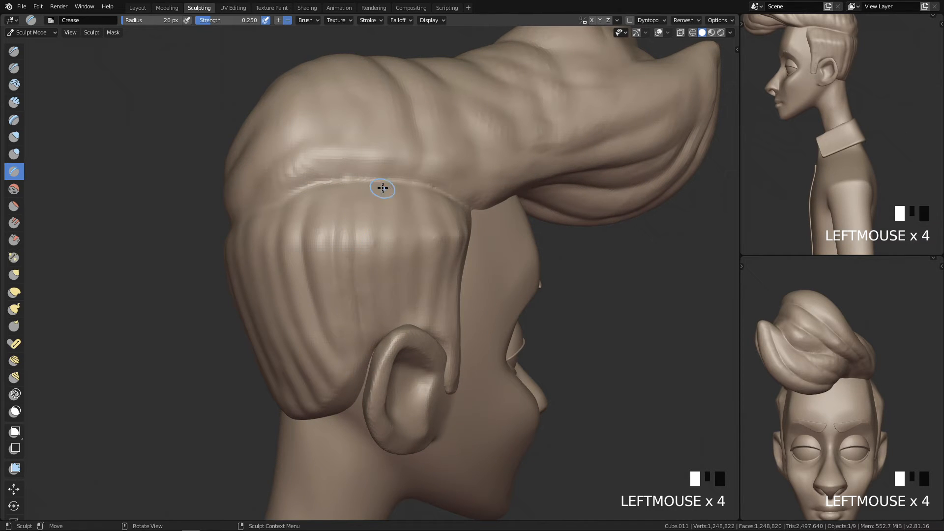
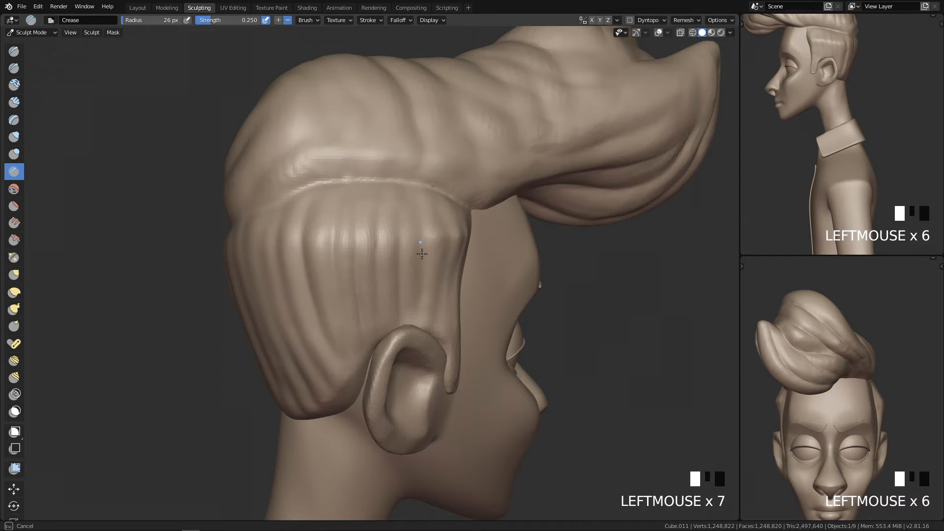
click(443, 207)
Crease strands into the short hair behind the ear and down to the nape hairline
mouse_move(443, 207)
middle_down()
mouse_move(428, 299)
mouse_move(468, 308)
mouse_move(411, 293)
middle_up()
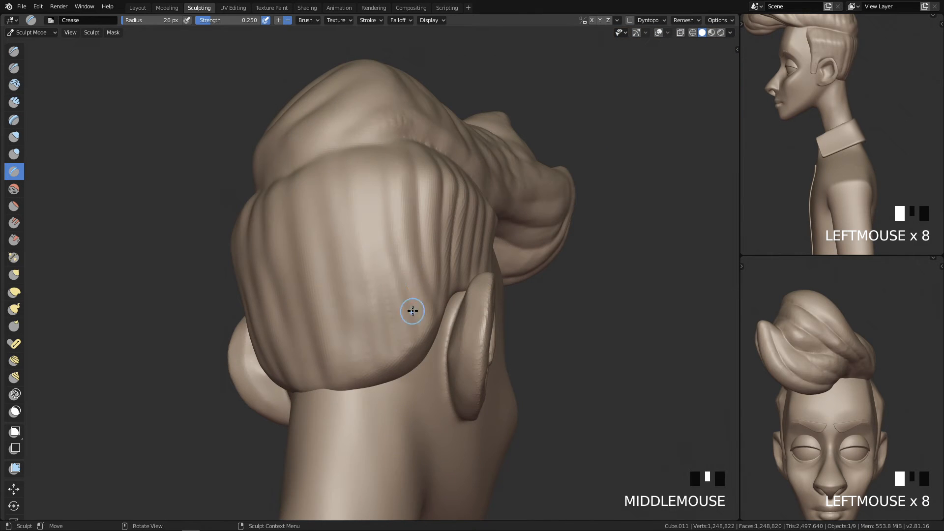
click(396, 235)
middle_drag(404, 238, 413, 211)
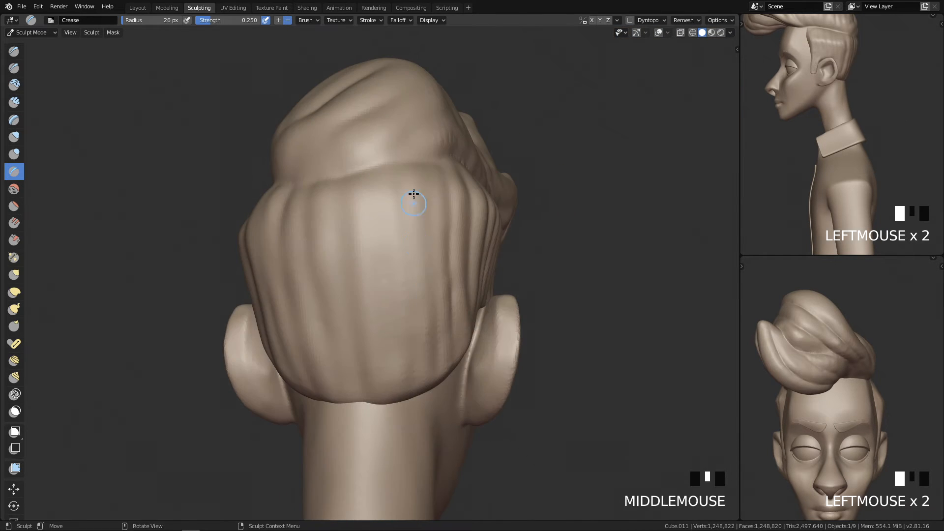
middle_drag(413, 370, 448, 309)
click(448, 309)
middle_drag(437, 388, 438, 166)
click(430, 378)
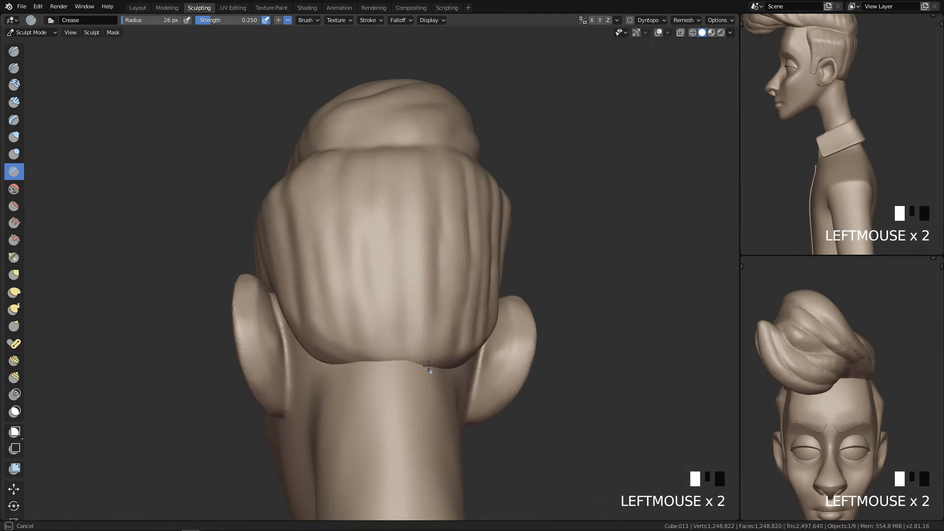
Crease vertical strands down the middle of the short back hair
middle_drag(437, 302, 438, 317)
drag(419, 393, 419, 399)
drag(416, 246, 414, 334)
drag(418, 209, 416, 275)
middle_drag(417, 206, 431, 219)
drag(406, 187, 402, 265)
drag(402, 231, 401, 294)
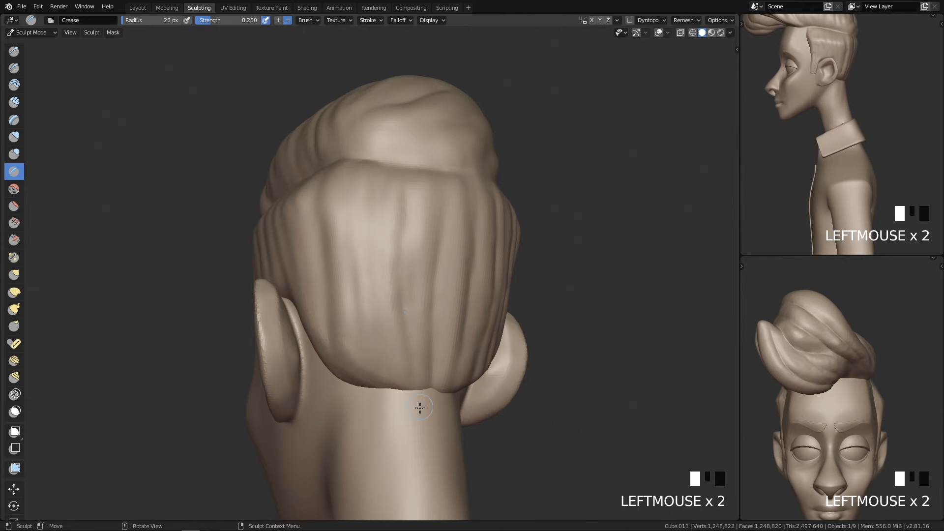
Extend the vertical strand creases across the back hair towards the other ear
middle_drag(418, 399, 429, 327)
mouse_move(415, 217)
mouse_down()
mouse_move(402, 265)
mouse_move(401, 378)
mouse_up()
middle_drag(398, 330, 415, 341)
drag(400, 184, 402, 317)
drag(404, 246, 406, 300)
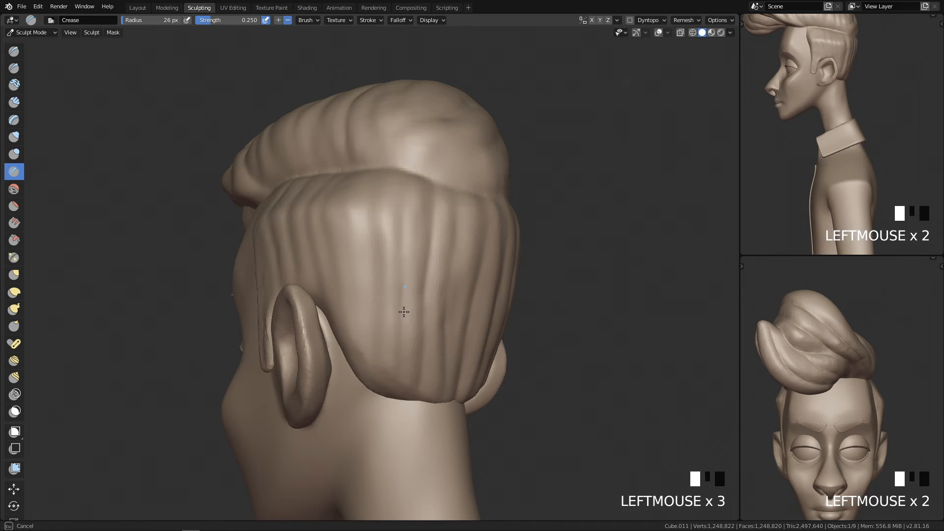
Crease long strands into the short hair just behind the ear, from the hairline up to the crown seam
middle_drag(404, 356, 413, 324)
drag(415, 337, 414, 289)
middle_drag(418, 303, 422, 340)
drag(411, 341, 402, 281)
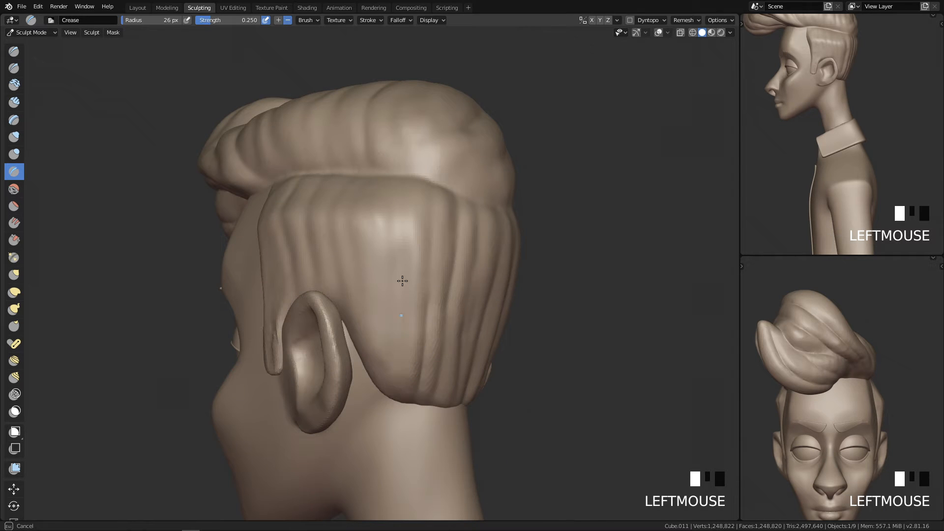
drag(397, 375, 399, 254)
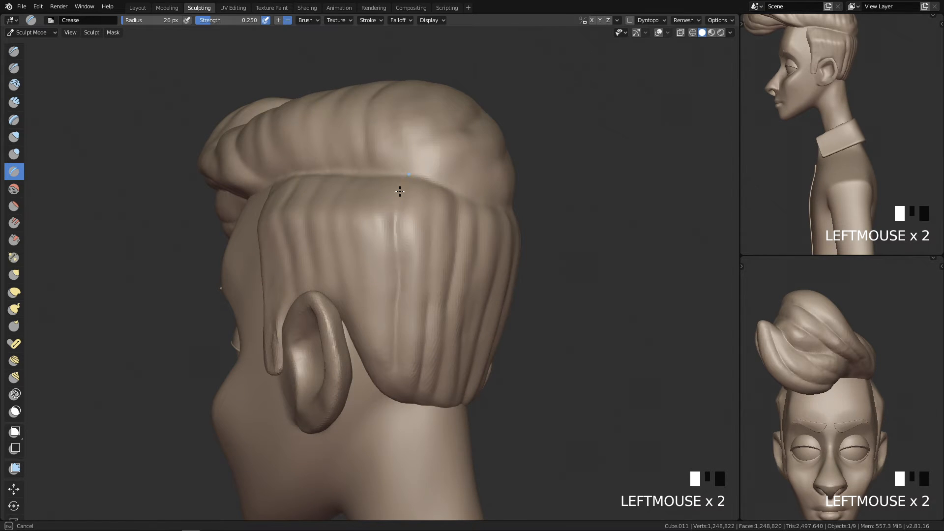
Crease strands into the short hair directly above and behind the ear, following them down to the ear's edge
middle_drag(400, 192, 417, 258)
drag(420, 204, 401, 219)
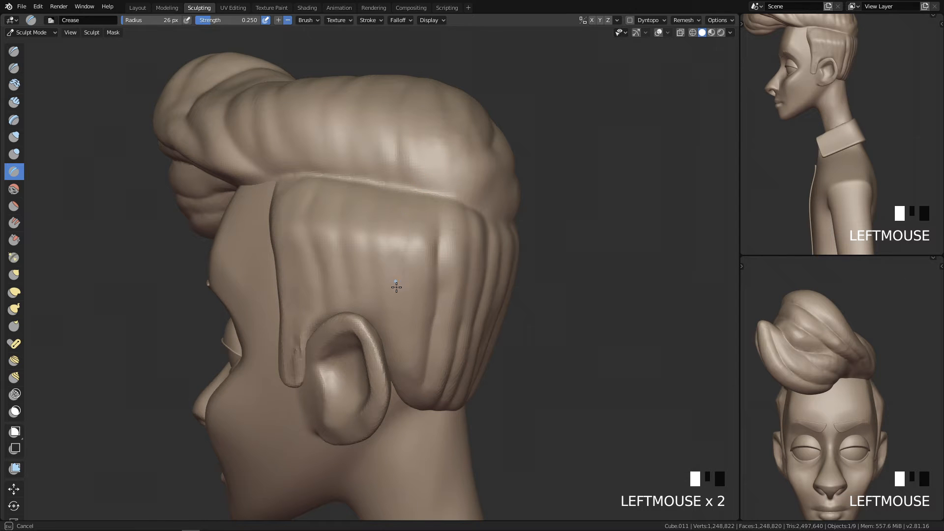
drag(394, 387, 396, 386)
middle_drag(396, 386, 411, 279)
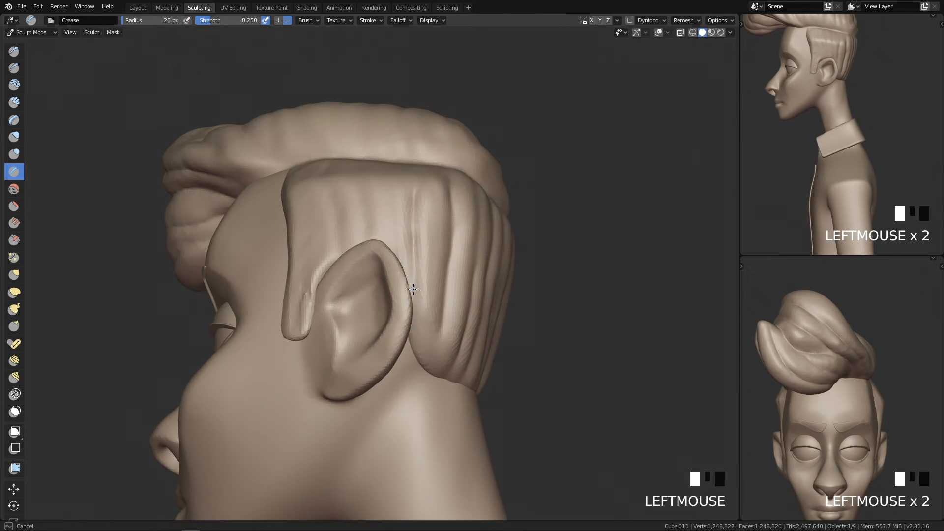
drag(413, 289, 418, 314)
middle_drag(417, 314, 406, 239)
drag(407, 239, 407, 239)
mouse_move(424, 199)
middle_down()
mouse_move(429, 246)
mouse_move(429, 234)
middle_up()
Set the brush radius to 21 px and crease finer strands into the side hair above the ear
key(f)
click(400, 227)
alt+drag(400, 228, 418, 227)
key(f)
click(421, 224)
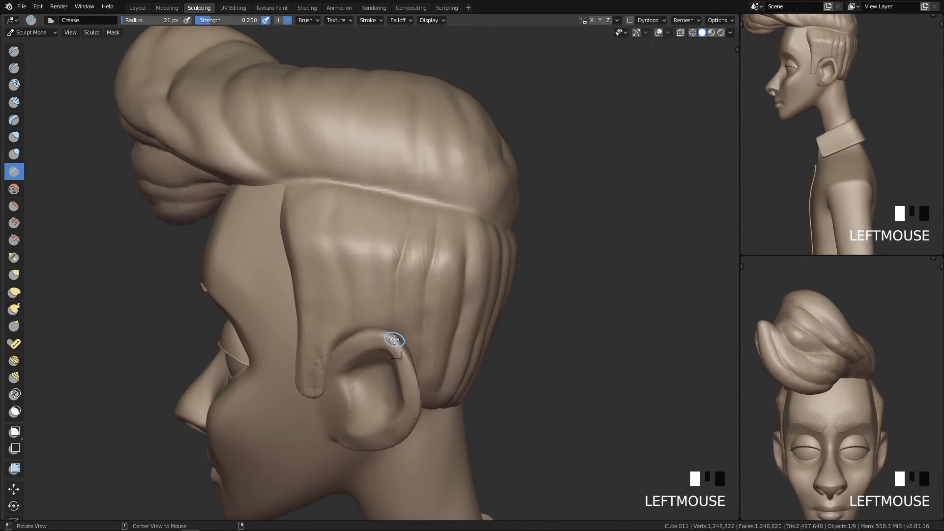
middle_drag(394, 343, 404, 217)
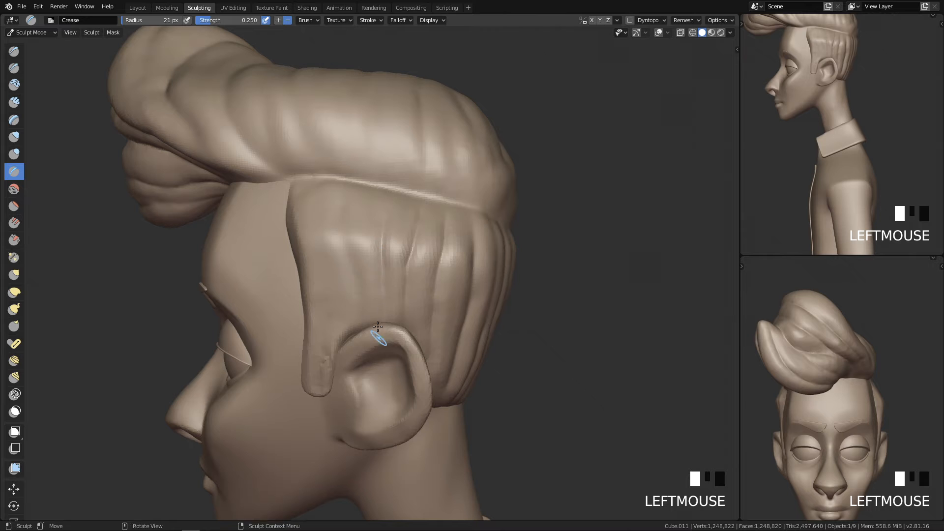
middle_drag(379, 345, 392, 274)
Crease fine strands into the side hair in front of the ear and smooth the rough spots
click(365, 271)
click(365, 271)
mouse_move(365, 314)
middle_down()
mouse_move(371, 303)
mouse_move(377, 321)
mouse_move(362, 190)
middle_up()
click(377, 321)
shift+click(372, 301)
shift+click(371, 301)
click(368, 257)
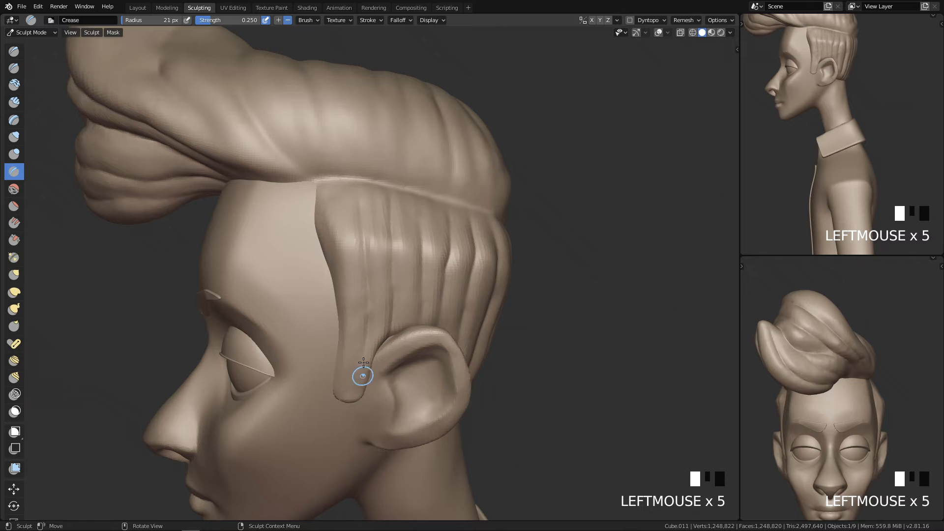
Crease fine strands from the temple down into the sideburn and smooth the sideburn's tip
middle_drag(362, 226, 361, 232)
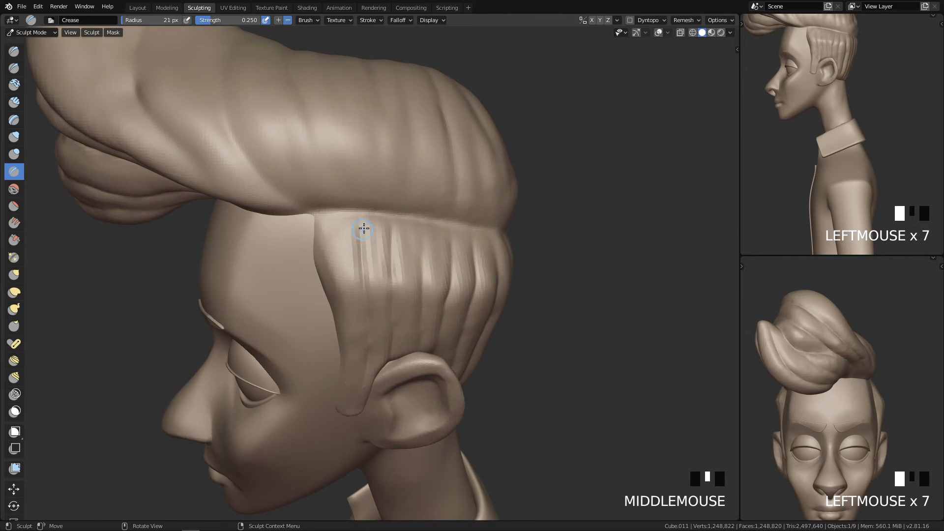
drag(360, 253, 348, 286)
click(362, 331)
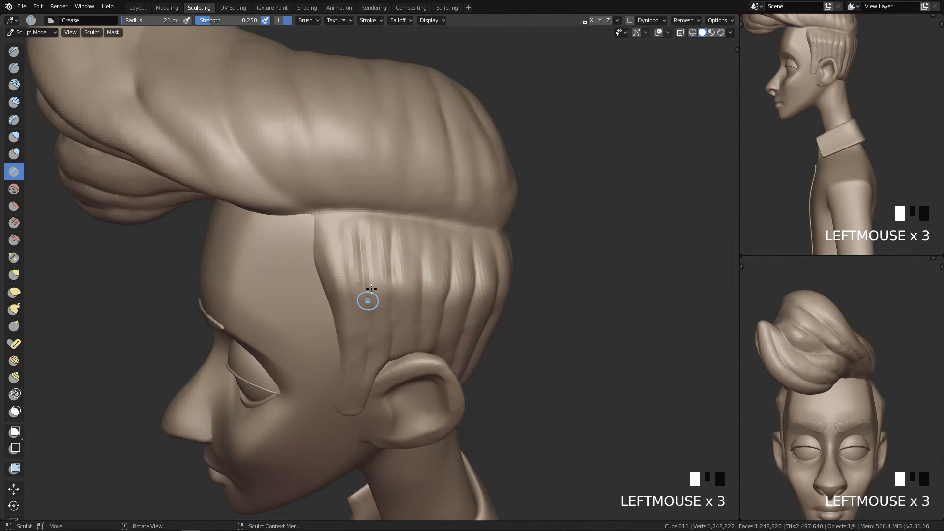
middle_drag(362, 331, 401, 251)
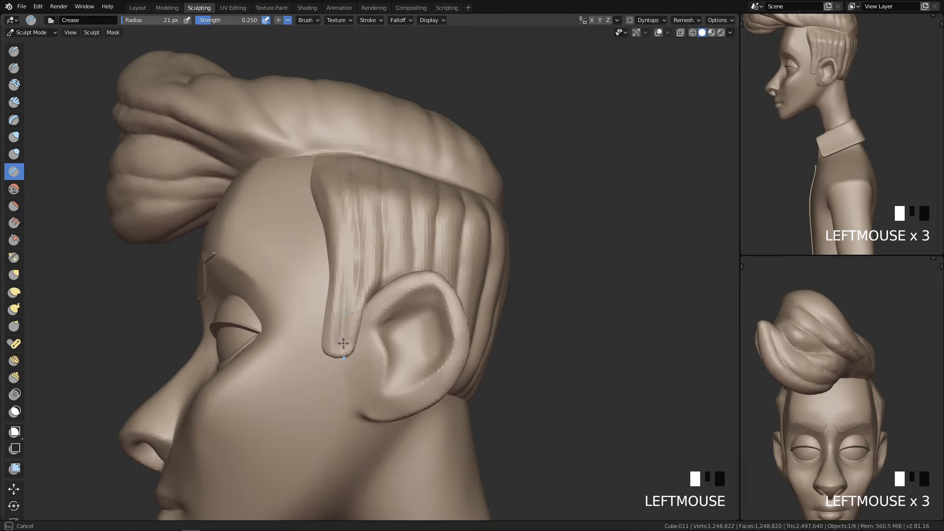
drag(343, 343, 360, 278)
shift+drag(361, 316, 353, 356)
Try to crease the outer edge of the short side hair from the front view
key(q)
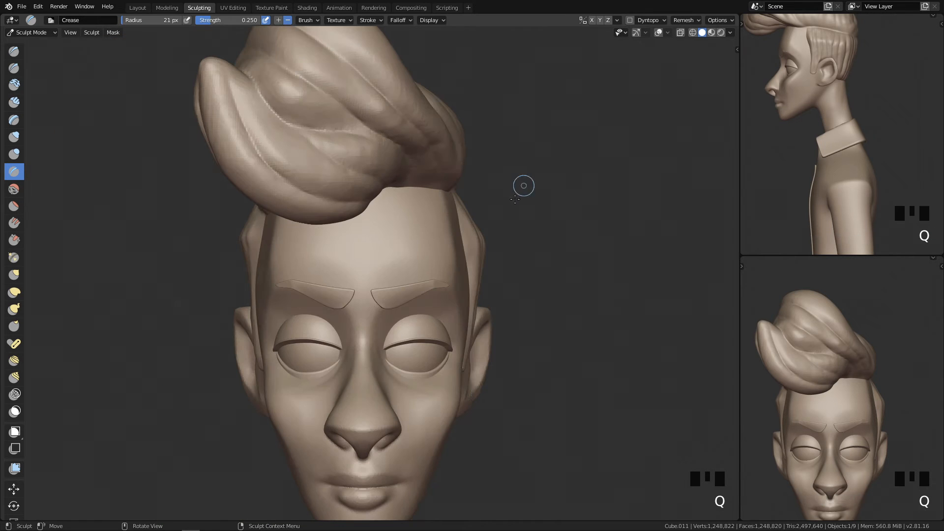
ctrl+middle_drag(513, 321, 401, 277)
drag(368, 281, 361, 251)
mouse_move(364, 265)
mouse_down()
mouse_move(358, 245)
mouse_move(370, 289)
mouse_up()
Set the brush radius to 12 px and undo the last strokes on the side hair
key(f)
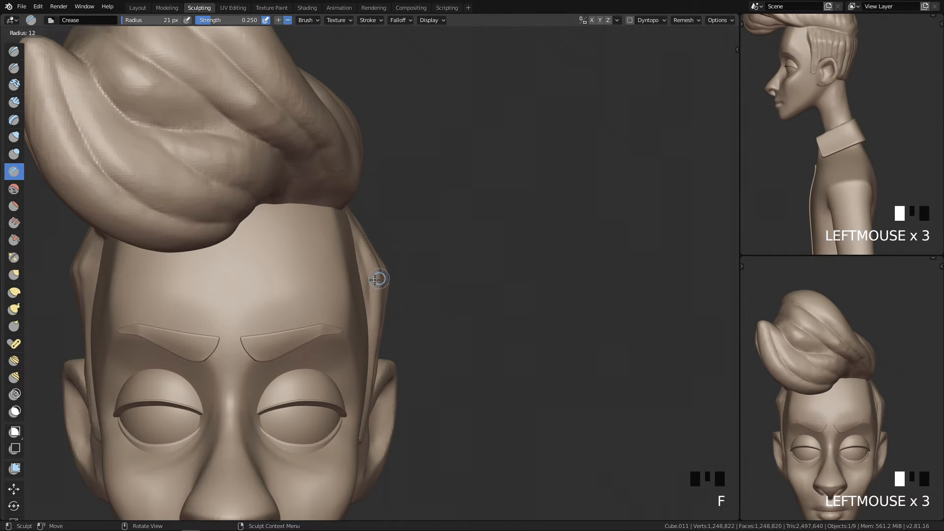
click(370, 289)
key(q)
key(q)
mouse_move(491, 348)
ctrl+middle_down()
mouse_move(423, 442)
mouse_move(408, 437)
mouse_move(394, 379)
mouse_move(491, 363)
mouse_move(471, 343)
mouse_move(401, 392)
ctrl+middle_up()
key(ctrl+z)
key(ctrl+z)
key(ctrl+z)
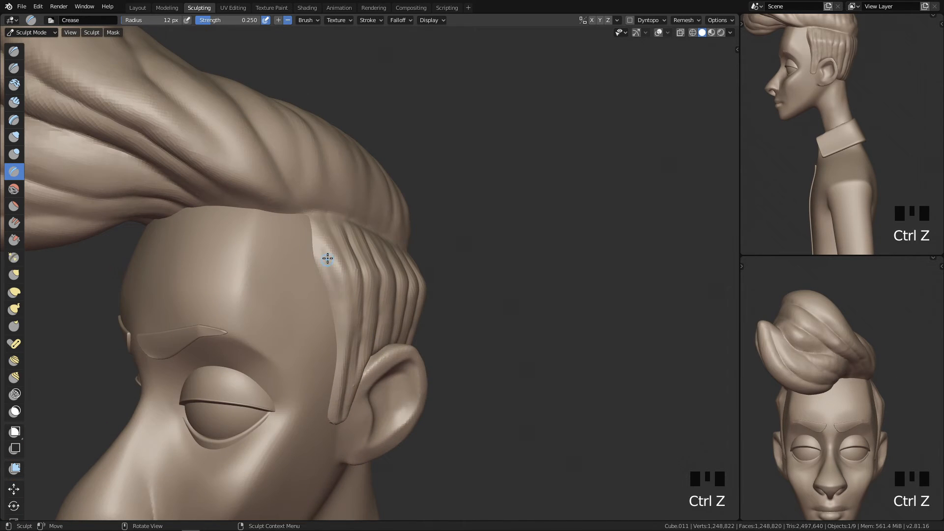
Crease thin strands along the front edge of the short hair at both temples
drag(327, 242, 333, 284)
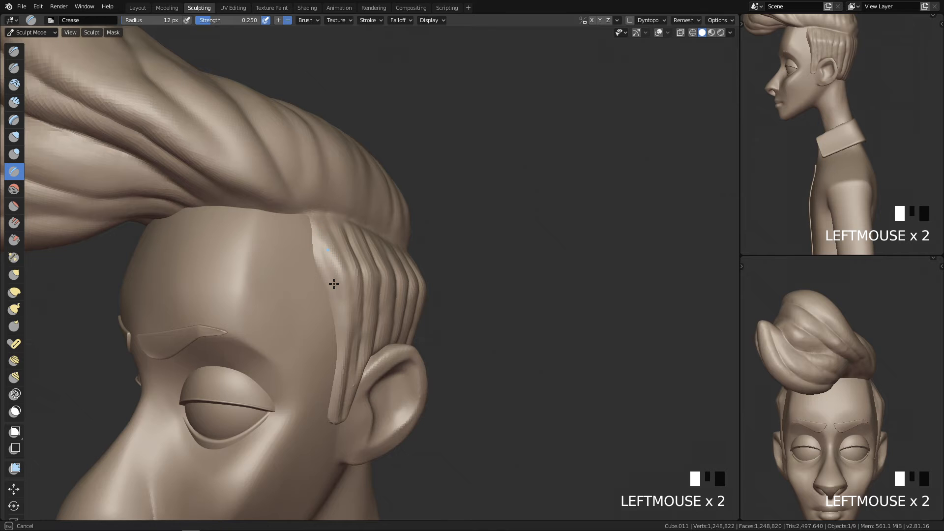
middle_drag(361, 368, 410, 268)
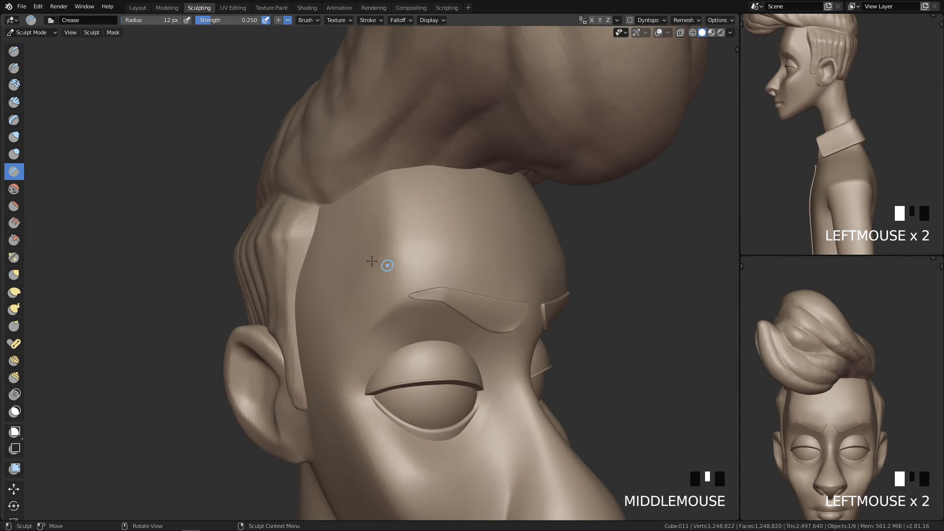
drag(302, 230, 295, 274)
mouse_move(295, 274)
middle_down()
mouse_move(339, 270)
mouse_move(375, 191)
middle_up()
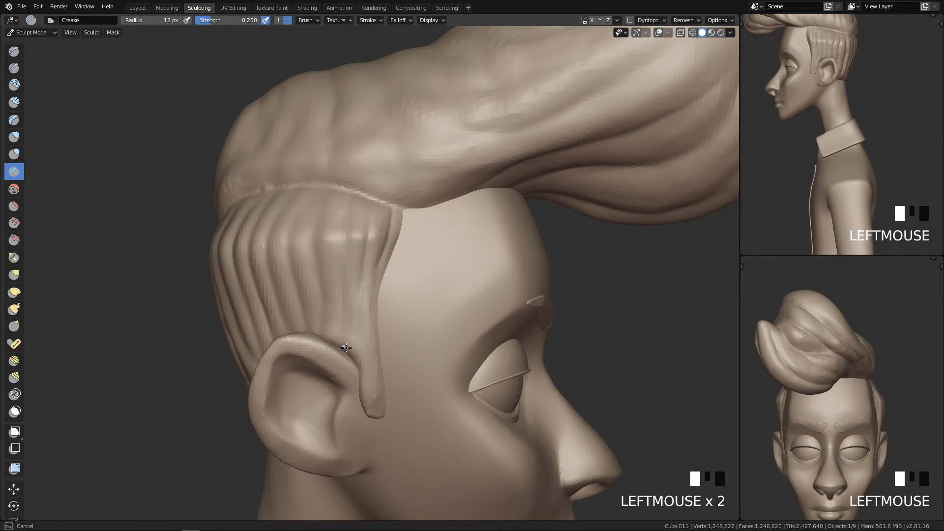
Set the brush radius to 41 px, crease strands into the side of the crown, and smooth them with a resized brush
shift+middle_drag(405, 263, 436, 385)
key(f)
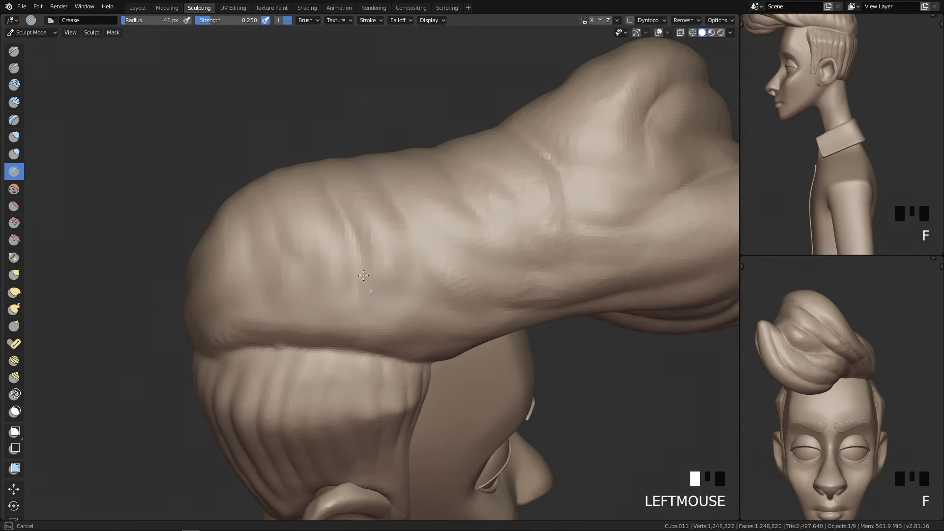
drag(339, 214, 359, 254)
middle_drag(360, 253, 388, 327)
key(f)
shift+click(388, 348)
mouse_move(316, 239)
shift+mouse_down()
mouse_move(314, 265)
mouse_move(334, 295)
shift+mouse_up()
Set the brush radius to 43 px and crease strands across the top hair and crown
key(f)
click(429, 261)
drag(423, 267, 457, 333)
mouse_move(458, 333)
middle_down()
mouse_move(530, 372)
mouse_move(555, 366)
middle_up()
mouse_move(453, 268)
middle_down()
mouse_move(470, 275)
mouse_move(503, 256)
middle_up()
drag(469, 212, 422, 256)
drag(421, 255, 433, 245)
middle_drag(432, 244, 442, 276)
mouse_move(443, 276)
mouse_down()
mouse_move(430, 236)
mouse_move(402, 297)
mouse_up()
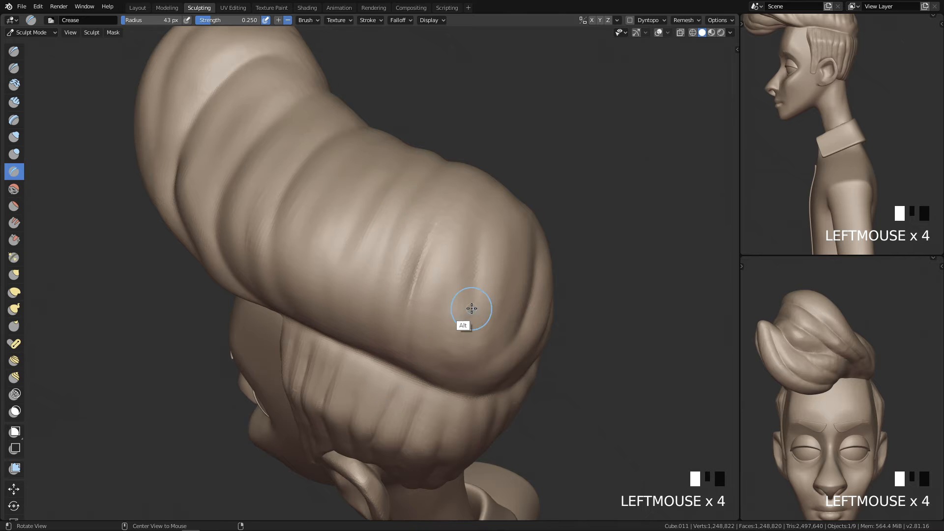
Deepen the strand creases running over the rear of the crown
alt+drag(472, 309, 457, 204)
drag(432, 246, 426, 302)
middle_drag(409, 324, 422, 292)
mouse_move(422, 292)
mouse_down()
mouse_move(394, 280)
mouse_move(376, 295)
mouse_up()
drag(445, 255, 457, 249)
middle_drag(491, 197, 436, 255)
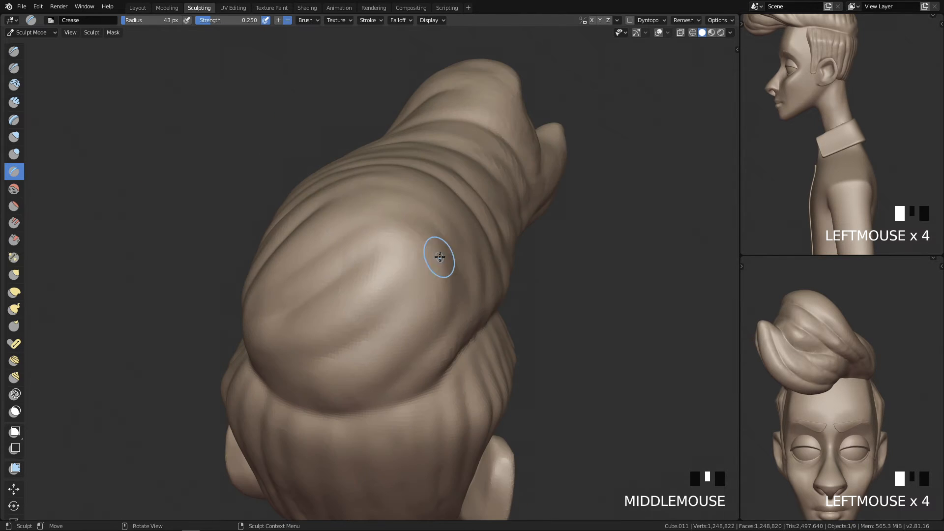
Crease strands across the top of the crown from behind
drag(436, 255, 436, 249)
middle_drag(436, 249, 370, 332)
drag(328, 252, 331, 253)
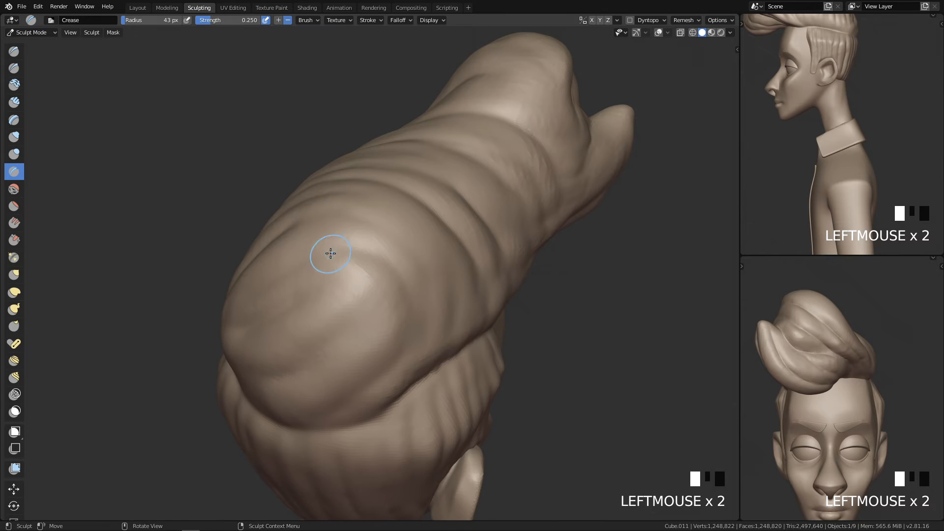
Crease a strand groove into the upper back of the swept hair, undoing the misplaced strokes
drag(390, 276, 391, 278)
middle_drag(390, 278, 408, 327)
mouse_move(409, 327)
mouse_down()
mouse_move(396, 326)
mouse_move(410, 328)
mouse_move(411, 349)
mouse_up()
key(ctrl+z)
drag(442, 320, 497, 316)
middle_drag(497, 316, 445, 312)
key(ctrl+z)
Carve grooves across the rounded back of the hair with the Crease brush and smooth the last one
drag(298, 296, 381, 280)
mouse_move(309, 298)
mouse_down()
mouse_move(346, 293)
mouse_move(389, 267)
mouse_up()
mouse_move(389, 267)
middle_down()
mouse_move(391, 314)
mouse_move(463, 285)
middle_up()
key(ctrl+z)
drag(501, 296, 514, 251)
shift+click(506, 228)
Crease vertical strand lines into the side of the top hair, above the parting line
mouse_move(507, 228)
middle_down()
mouse_move(495, 295)
mouse_move(440, 248)
middle_up()
drag(434, 280, 436, 293)
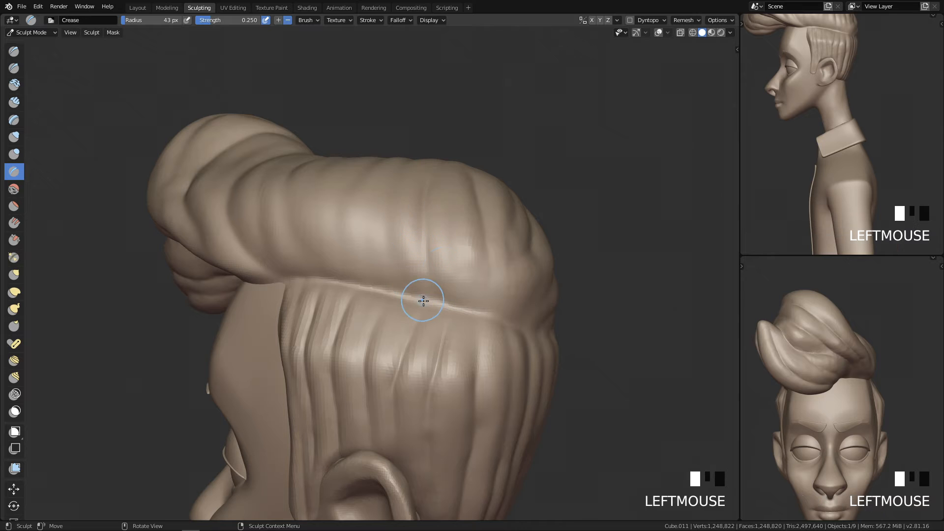
drag(390, 246, 408, 295)
middle_drag(387, 233, 400, 249)
drag(412, 316, 376, 212)
drag(392, 293, 366, 216)
drag(374, 281, 362, 221)
Extend the strand creases from the side of the hair up toward its crown
mouse_move(380, 217)
middle_down()
mouse_move(399, 248)
mouse_move(394, 267)
middle_up()
drag(392, 331, 369, 246)
drag(366, 290, 338, 214)
middle_drag(344, 236, 358, 289)
drag(358, 289, 354, 257)
middle_drag(354, 257, 359, 349)
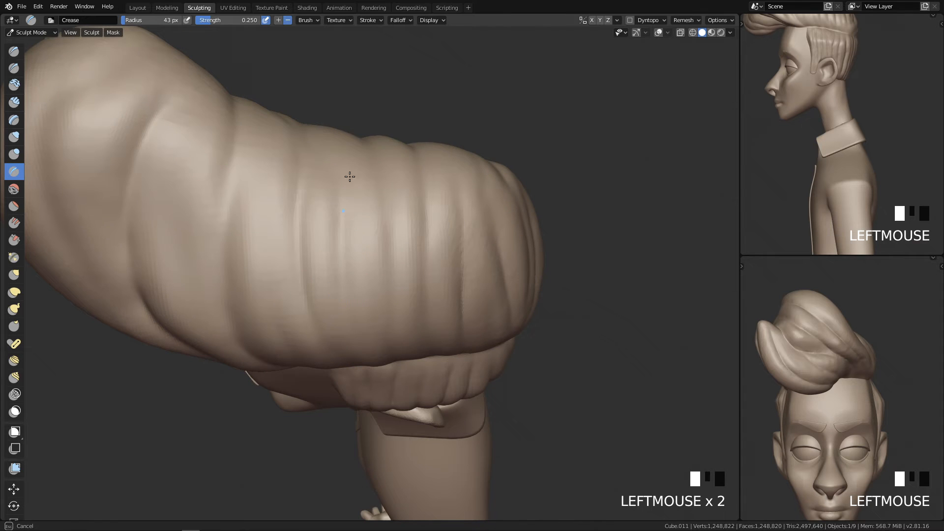
drag(333, 277, 332, 225)
Crease the strand lines over the crown, reducing the brush radius to 33 px for the finer marks
middle_drag(375, 152, 346, 270)
drag(359, 163, 362, 339)
mouse_move(362, 339)
alt+middle_down()
mouse_move(357, 280)
mouse_move(406, 369)
mouse_move(368, 347)
mouse_move(343, 375)
mouse_move(406, 307)
mouse_move(317, 143)
alt+middle_up()
click(417, 131)
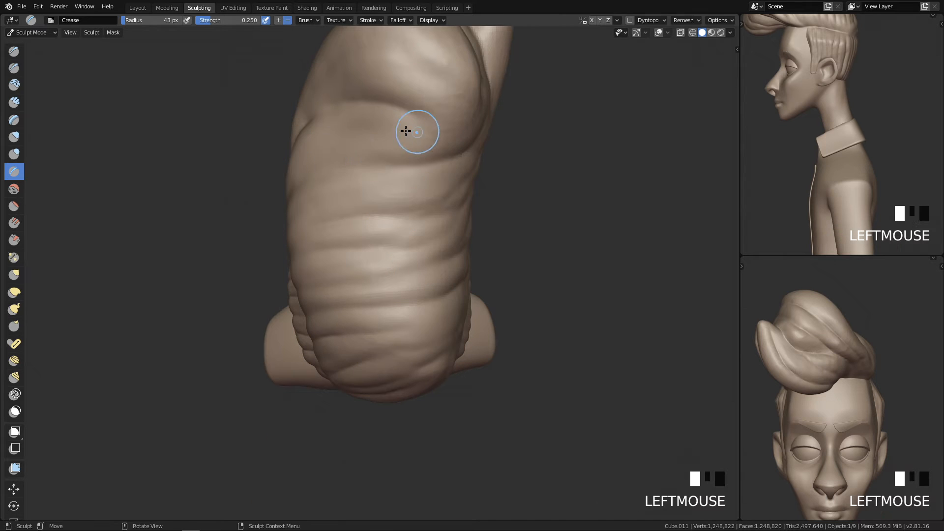
middle_drag(417, 130, 379, 158)
key(f)
click(290, 140)
click(324, 102)
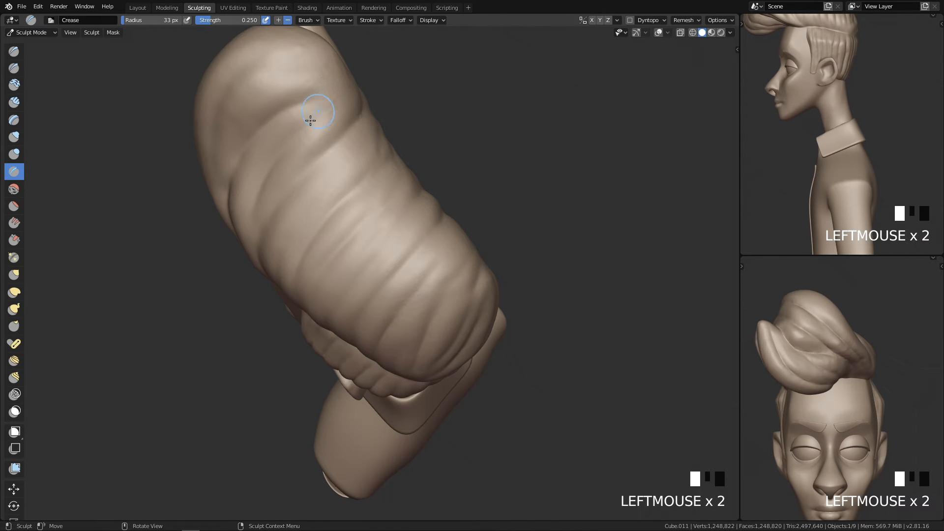
Smooth the creases on the front of the quiff with a 66 px brush radius
mouse_move(363, 122)
ctrl+middle_down()
mouse_move(375, 432)
mouse_move(429, 318)
mouse_move(385, 333)
mouse_move(386, 345)
mouse_move(385, 326)
mouse_move(400, 379)
ctrl+middle_up()
key(f)
shift+click(396, 272)
middle_drag(396, 271, 384, 260)
shift+drag(391, 228, 363, 215)
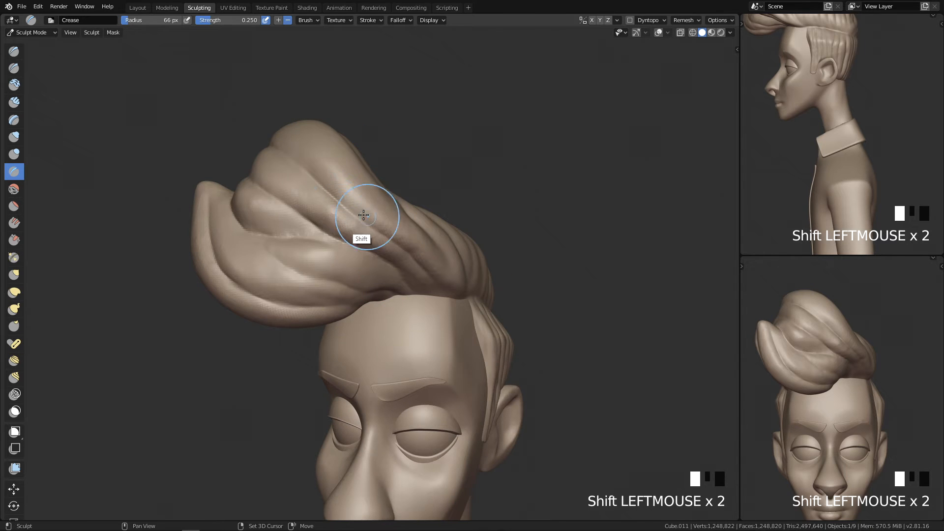
Try a resized brush stroke along the lower front lock of the quiff and undo it
mouse_move(340, 258)
middle_down()
mouse_move(320, 295)
mouse_move(345, 276)
mouse_move(312, 267)
middle_up()
key(g)
key(f)
mouse_move(344, 278)
ctrl+middle_down()
mouse_move(327, 422)
mouse_move(447, 327)
mouse_move(448, 466)
mouse_move(467, 354)
mouse_move(446, 326)
mouse_move(387, 343)
mouse_move(354, 316)
mouse_move(379, 284)
ctrl+middle_up()
key(4)
key(f)
key(f)
click(254, 251)
drag(357, 283, 376, 285)
key(ctrl+z)
Carve strand grooves along the lower front locks with the Crease brush at a 68 px radius
key(f)
click(335, 257)
drag(241, 255, 376, 274)
drag(311, 262, 395, 280)
key(ctrl+z)
drag(235, 252, 280, 253)
drag(238, 252, 270, 254)
middle_drag(252, 254, 326, 282)
drag(292, 296, 402, 314)
alt+middle_drag(403, 315, 358, 296)
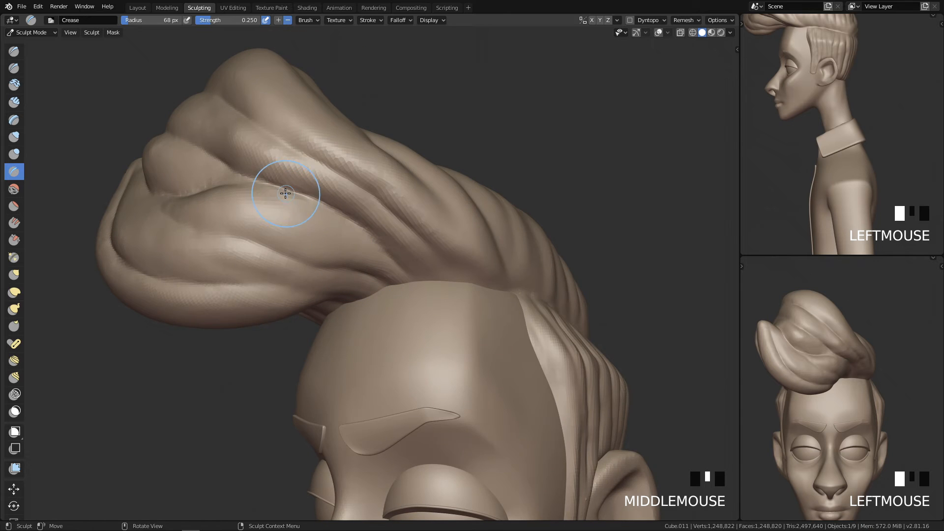
Reshape the front locks of the quiff with the Grab brush, adjusting its radius to 116 px
mouse_move(280, 217)
middle_down()
mouse_move(438, 238)
mouse_move(263, 326)
mouse_move(225, 270)
mouse_move(252, 191)
middle_up()
key(g)
key(f)
click(239, 175)
drag(238, 180, 246, 187)
key(f)
click(353, 208)
click(227, 195)
key(f)
click(276, 155)
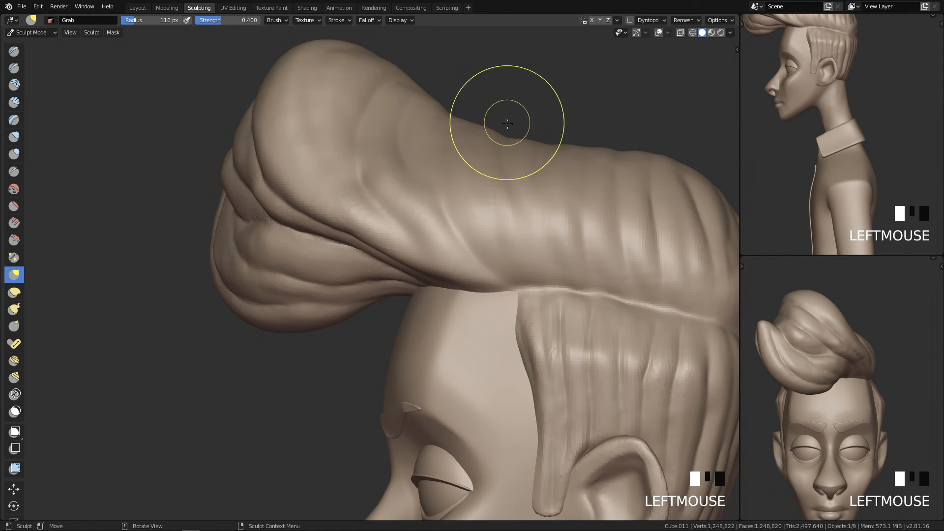
Adjust the front silhouette of the quiff with the Grab brush at 130 px and 94 px radii
key(f)
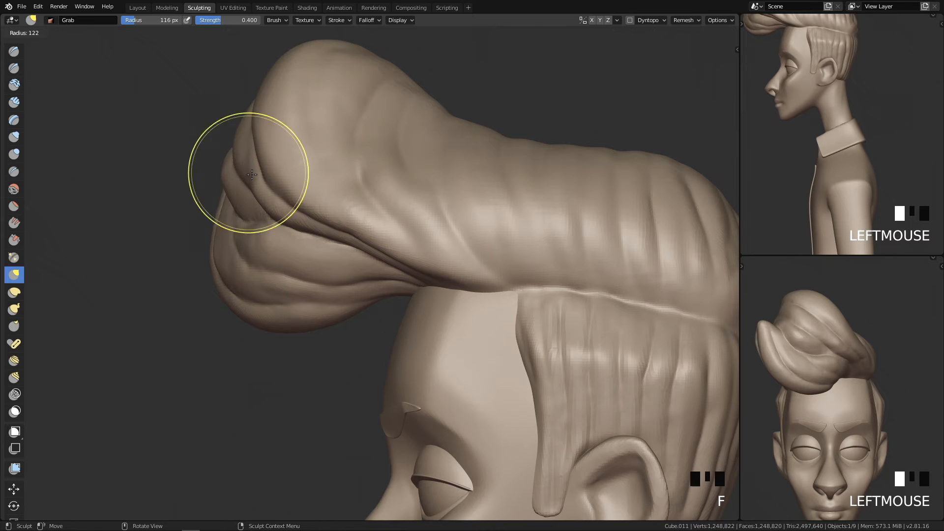
click(249, 177)
drag(243, 179, 244, 178)
drag(235, 168, 240, 174)
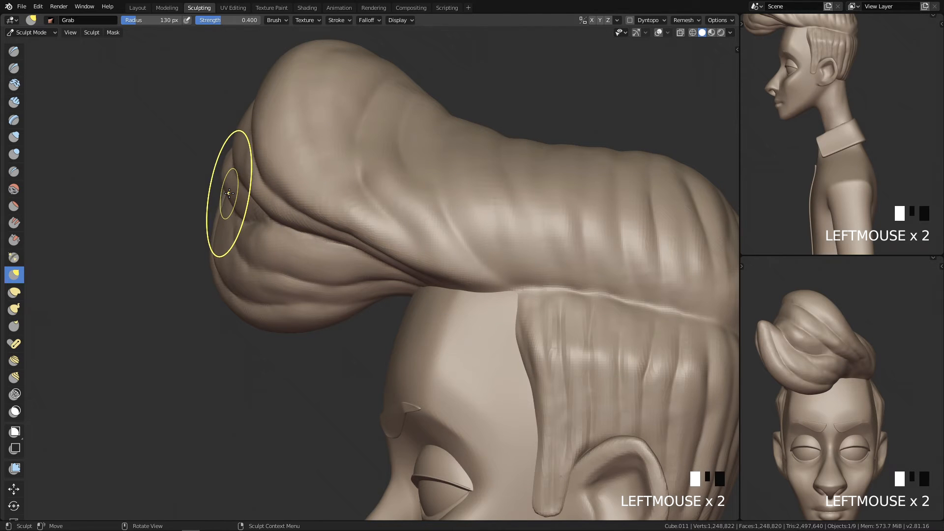
key(f)
drag(223, 195, 232, 169)
mouse_move(437, 153)
ctrl+middle_down()
mouse_move(438, 241)
mouse_move(432, 147)
ctrl+middle_up()
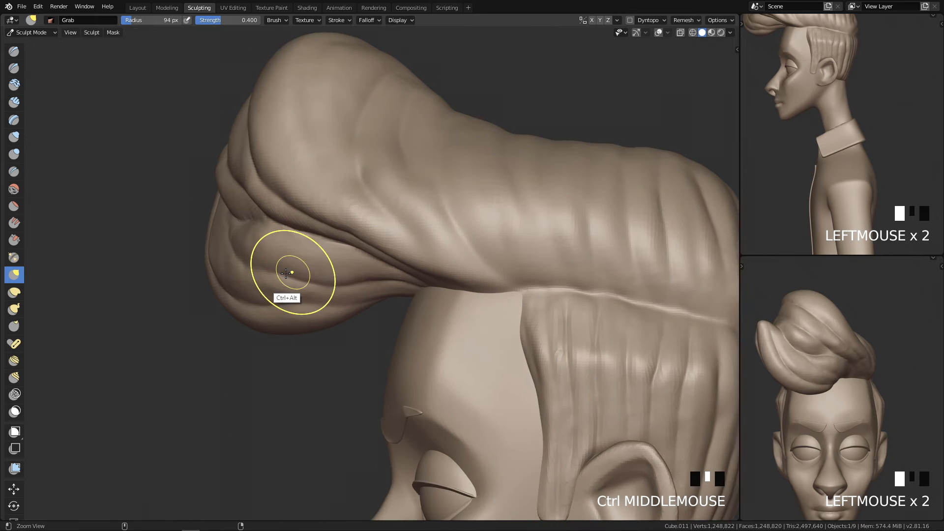
Try moving the lower front locks with a 193 px Grab brush, undo it and reduce the radius to 150 px
ctrl+middle_drag(286, 273, 277, 233)
key(f)
click(322, 237)
drag(179, 235, 183, 231)
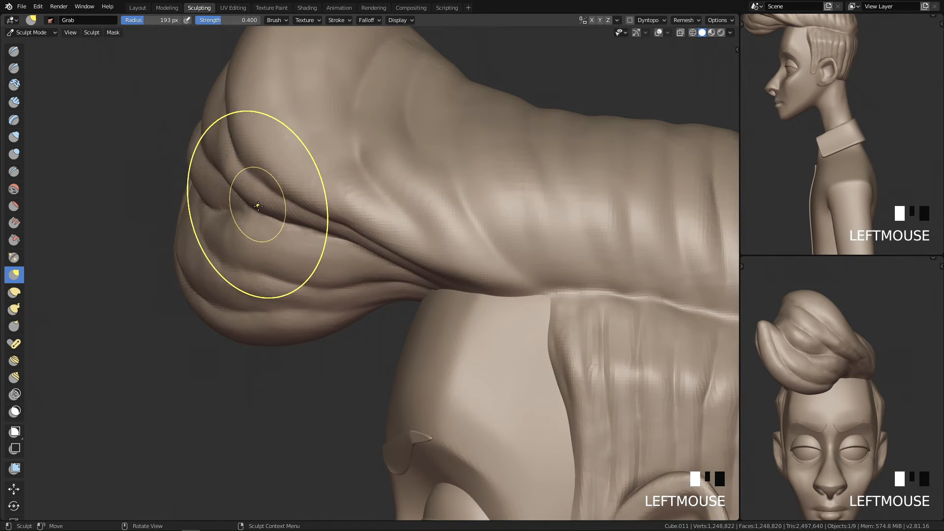
key(ctrl+z)
key(f)
click(185, 228)
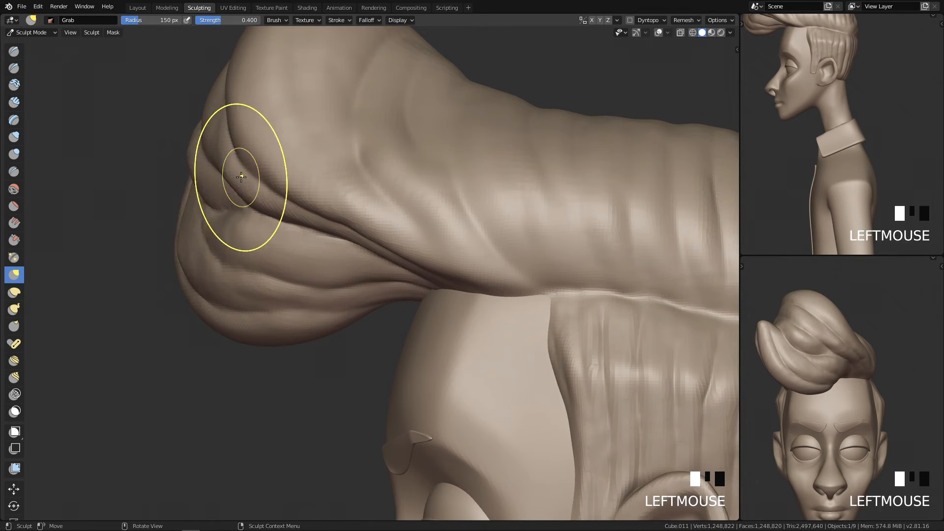
Try shifting the whole front of the quiff with a 318 px Grab brush and undo it
ctrl+middle_drag(241, 177, 249, 422)
mouse_move(517, 255)
ctrl+middle_down()
mouse_move(467, 382)
mouse_move(428, 427)
mouse_move(344, 312)
mouse_move(338, 253)
ctrl+middle_up()
key(f)
key(f)
click(258, 255)
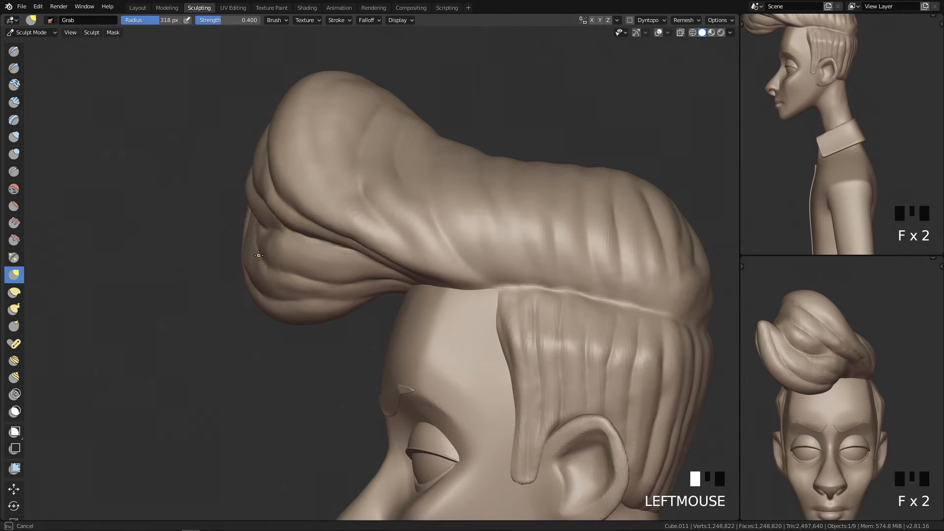
key(ctrl+z)
Smooth the upper front locks from the front view with the brush radius set to 94 px
ctrl+middle_drag(268, 248, 422, 441)
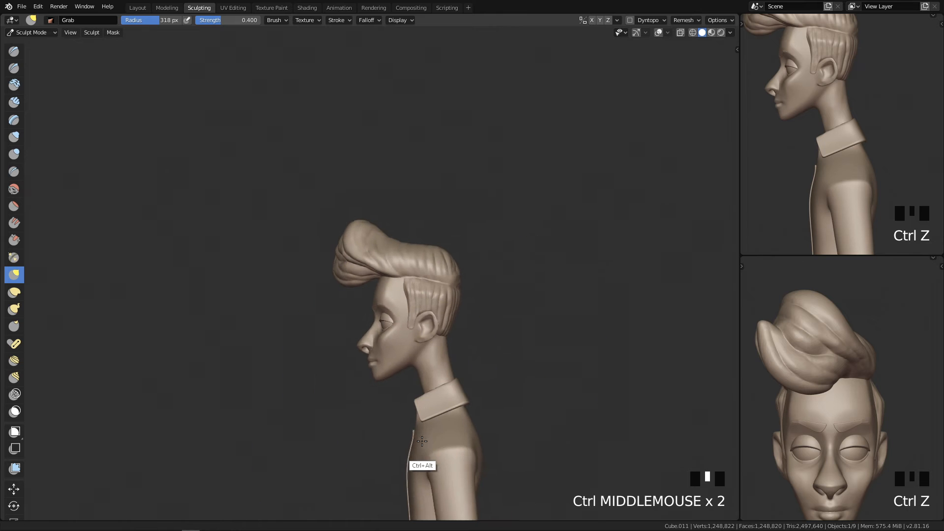
key(q)
mouse_move(611, 183)
ctrl+middle_down()
mouse_move(522, 343)
mouse_move(442, 295)
mouse_move(482, 305)
mouse_move(444, 276)
mouse_move(456, 225)
ctrl+middle_up()
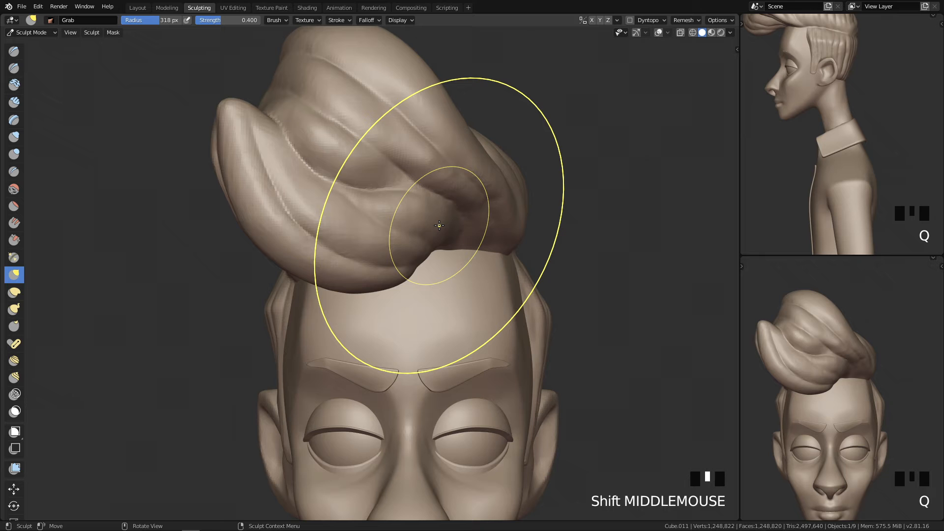
key(f)
click(291, 209)
mouse_move(338, 159)
shift+middle_down()
mouse_move(371, 259)
mouse_move(447, 270)
shift+middle_up()
shift+drag(377, 146, 394, 145)
mouse_move(394, 145)
middle_down()
mouse_move(398, 209)
mouse_move(445, 178)
middle_up()
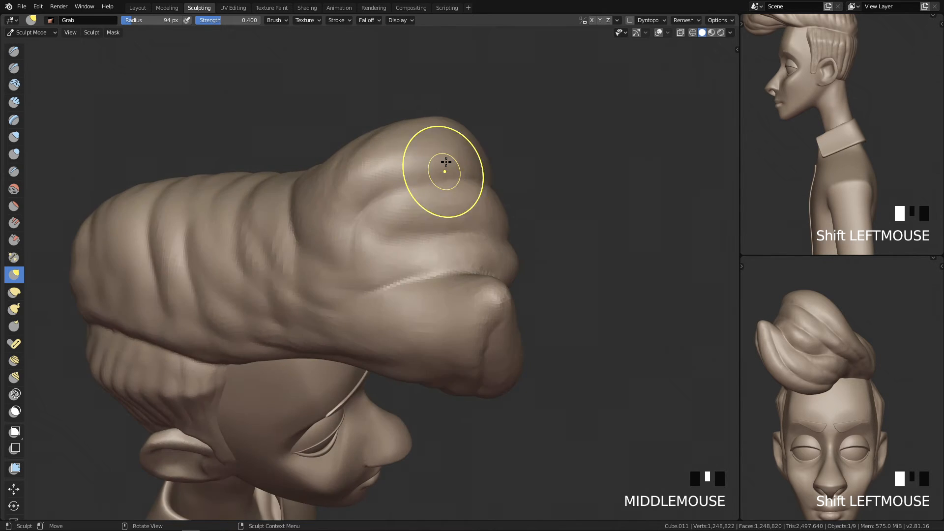
Deepen the groove beneath the uppermost front lock with the Crease brush
key(shift+c)
key(f)
click(396, 182)
mouse_move(450, 183)
mouse_down()
mouse_move(369, 208)
mouse_move(350, 232)
mouse_up()
drag(440, 184, 346, 237)
mouse_move(381, 221)
middle_down()
mouse_move(411, 219)
mouse_move(423, 206)
middle_up()
Try raising a sharp ridge along the top front lock with the inverted Crease brush at 40 px
middle_drag(475, 179, 331, 185)
ctrl+drag(330, 185, 425, 175)
key(ctrl+z)
ctrl+drag(344, 185, 444, 190)
middle_drag(443, 190, 374, 192)
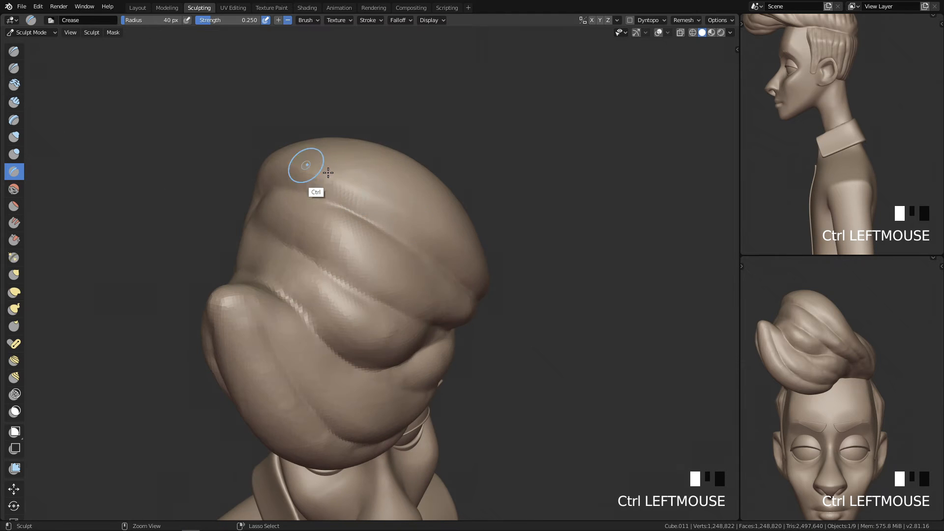
ctrl+drag(306, 165, 369, 190)
Try longer inverted Crease ridges down the upper front locks and check them from the front
mouse_move(369, 190)
middle_down()
mouse_move(457, 280)
mouse_move(273, 232)
middle_up()
mouse_move(400, 238)
middle_down()
mouse_move(364, 249)
mouse_move(352, 196)
middle_up()
key(f)
click(353, 195)
ctrl+drag(311, 141, 412, 227)
key(f)
click(376, 187)
ctrl+drag(317, 135, 436, 290)
key(q)
mouse_move(540, 253)
ctrl+middle_down()
mouse_move(524, 412)
mouse_move(515, 337)
ctrl+middle_up()
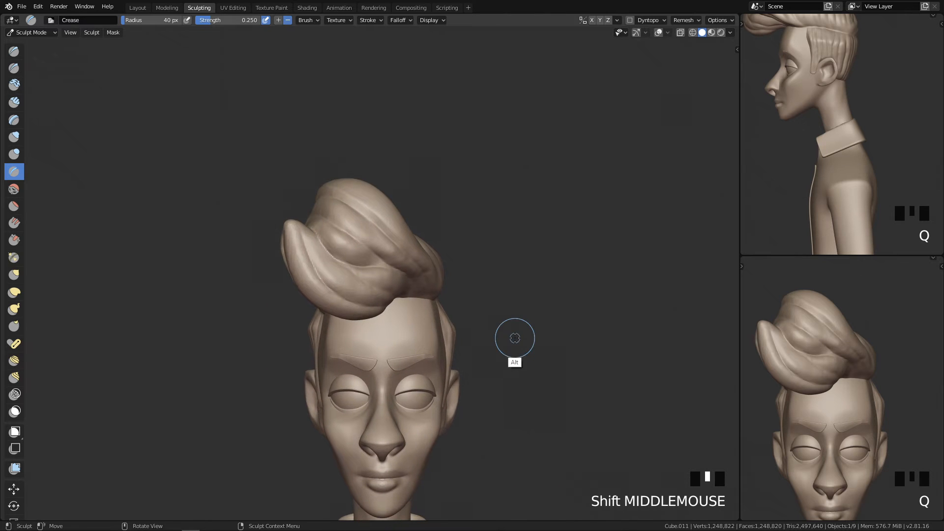
mouse_move(555, 205)
shift+middle_down()
mouse_move(564, 205)
mouse_move(499, 297)
mouse_move(497, 280)
mouse_move(292, 208)
shift+middle_up()
Undo the ridge strokes on the upper front locks and return to the front view
key(ctrl+z)
key(ctrl+z)
key(ctrl+z)
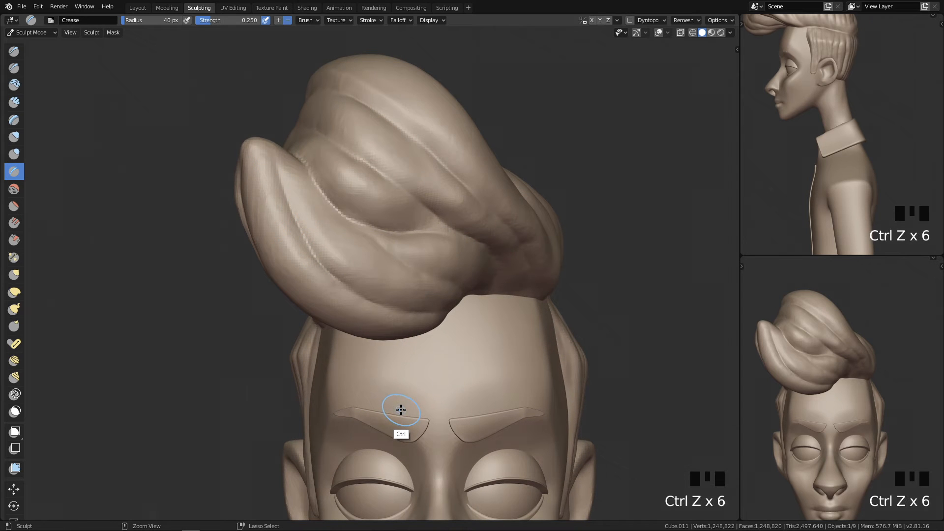
key(ctrl+z)
key(ctrl+z)
key(ctrl+z)
key(ctrl+z)
middle_drag(396, 406, 501, 363)
key(ctrl+z)
key(ctrl+z)
key(ctrl+z)
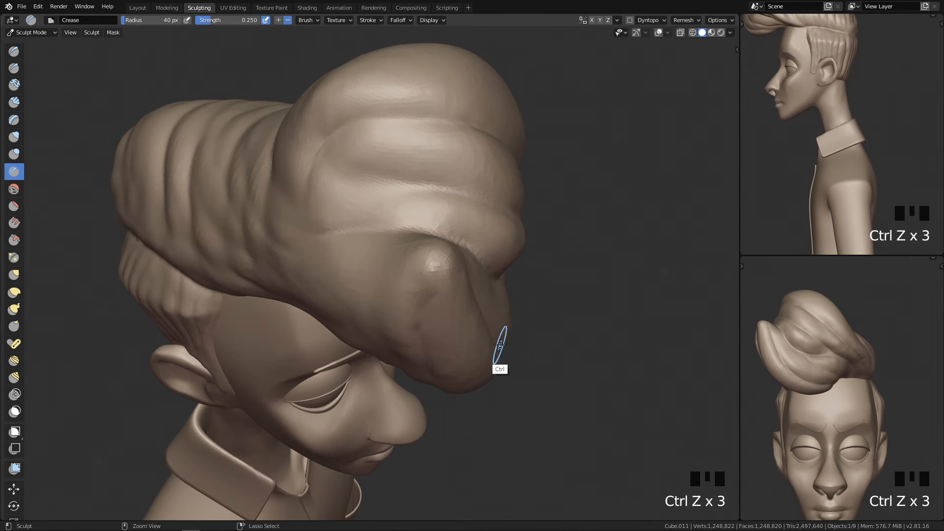
mouse_move(399, 120)
mouse_down()
mouse_move(314, 152)
mouse_move(413, 122)
mouse_up()
key(ctrl+z)
key(q)
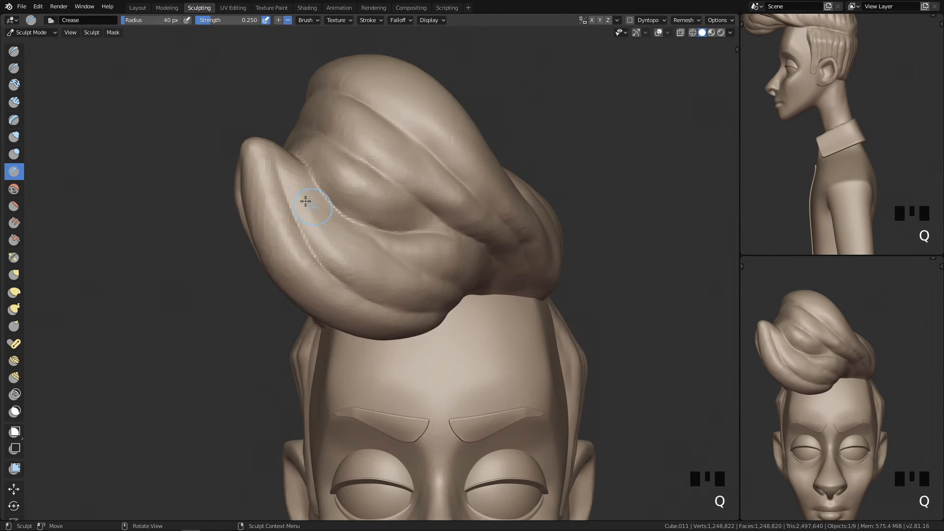
Raise a ridge along the pointed outer lock down to its lower curve with the inverted Crease brush
ctrl+drag(253, 134, 305, 272)
key(ctrl+z)
ctrl+drag(259, 165, 301, 268)
ctrl+middle_drag(422, 267, 456, 411)
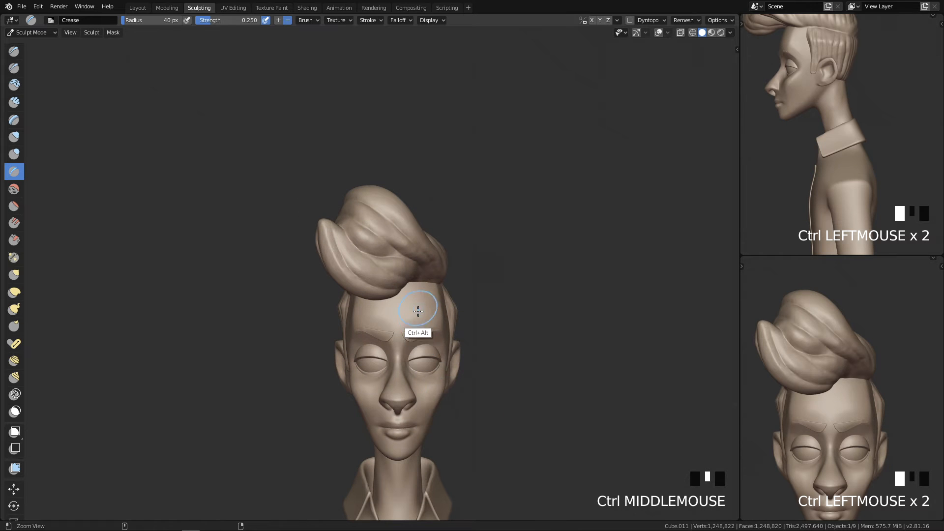
ctrl+middle_drag(424, 313, 281, 230)
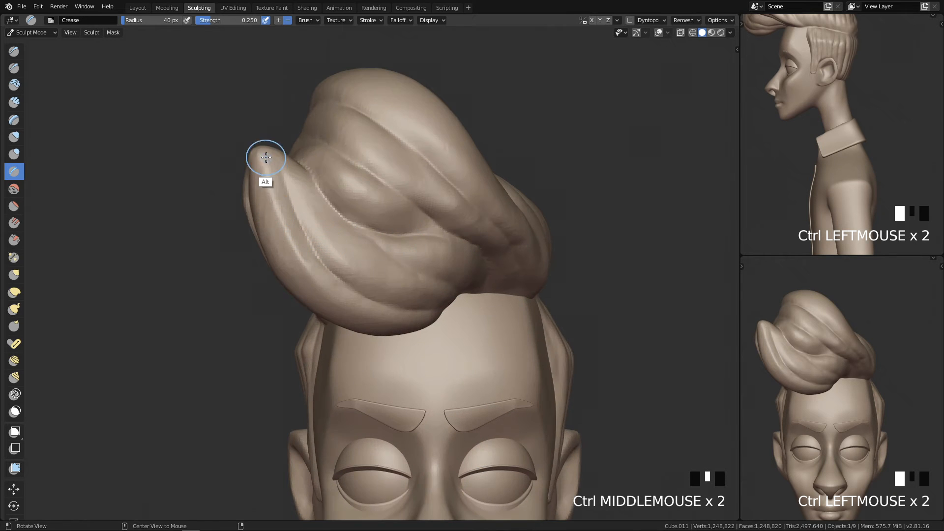
ctrl+drag(303, 254, 363, 305)
mouse_move(415, 315)
middle_down()
mouse_move(360, 249)
mouse_move(383, 290)
mouse_move(361, 280)
middle_up()
Sharpen the ridge along the pointed outer lock with the Pinch/Magnify brush at a 48 px radius
key(shift+2)
shift+middle_drag(309, 220, 329, 237)
key(f)
click(344, 218)
drag(296, 301, 259, 181)
middle_drag(271, 194, 279, 223)
key(f)
click(265, 221)
drag(263, 211, 293, 283)
drag(265, 194, 305, 292)
middle_drag(305, 293, 285, 247)
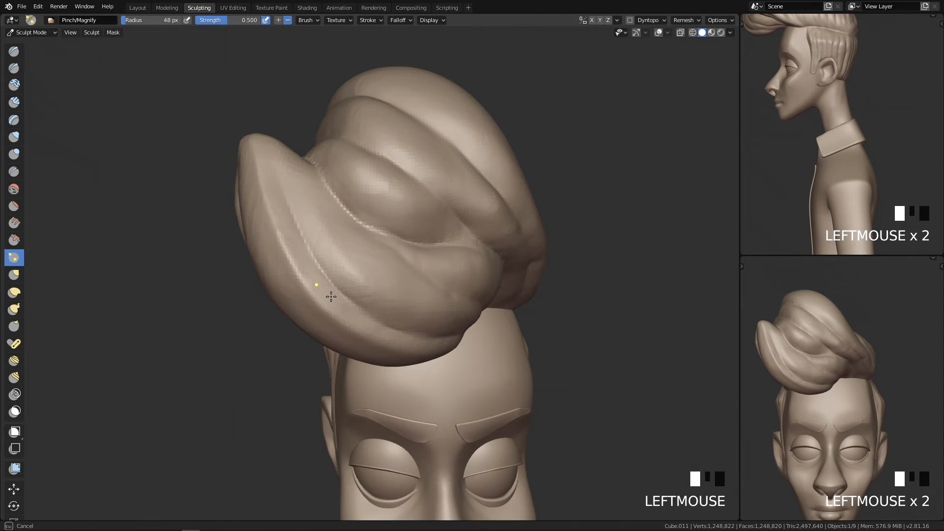
Pinch the outer lock's lower ridge and the creases separating the middle and upper front locks
drag(330, 297, 355, 311)
drag(368, 227, 396, 238)
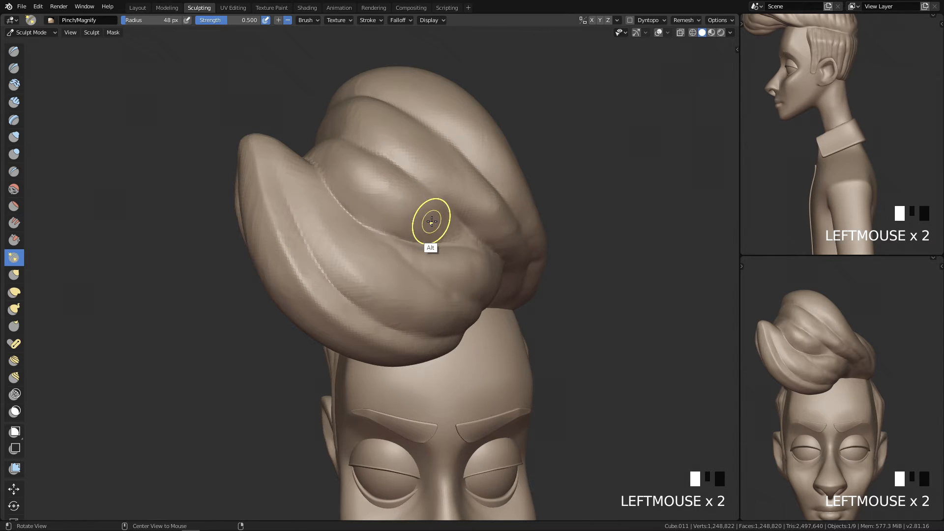
middle_drag(431, 222, 315, 125)
drag(390, 175, 427, 205)
middle_drag(441, 232, 419, 253)
drag(366, 117, 378, 127)
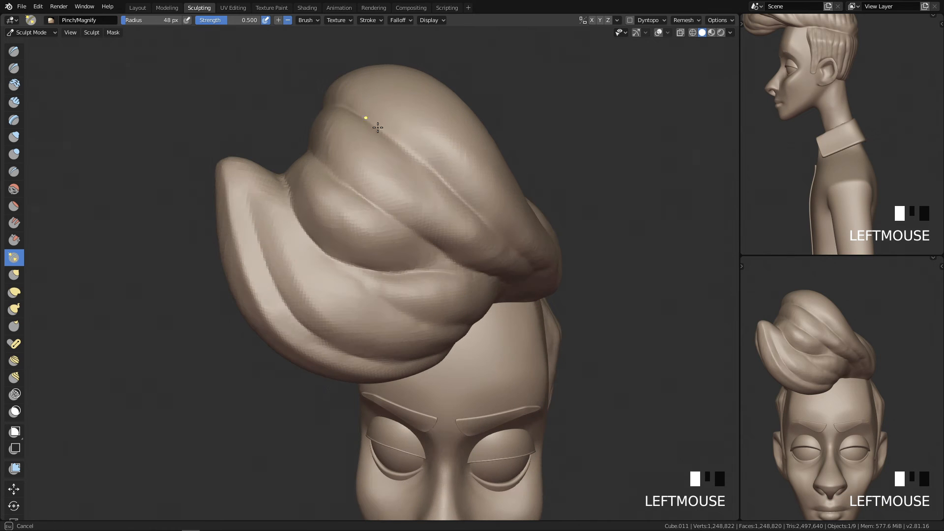
middle_drag(465, 221, 361, 218)
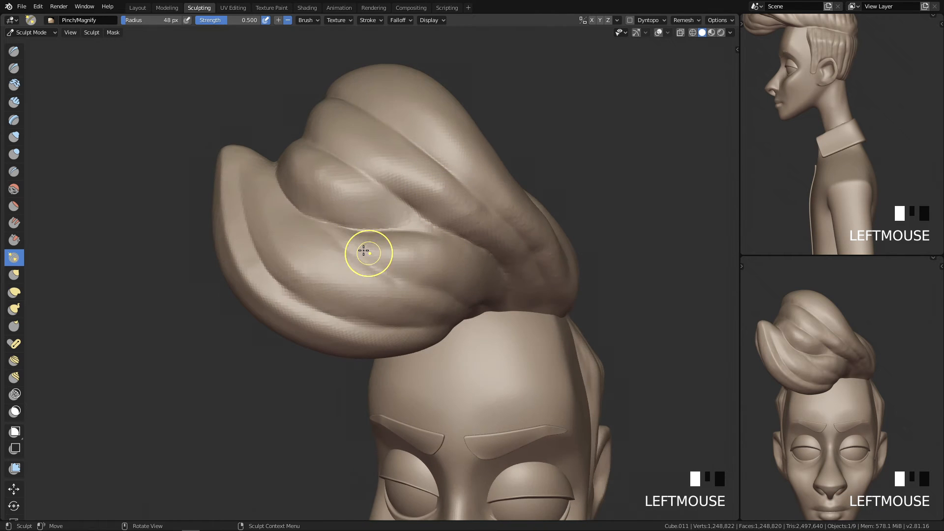
Pinch the crease between the middle and lower front locks and undo the trial stroke on the outer lock
drag(355, 261, 481, 289)
middle_drag(480, 289, 336, 252)
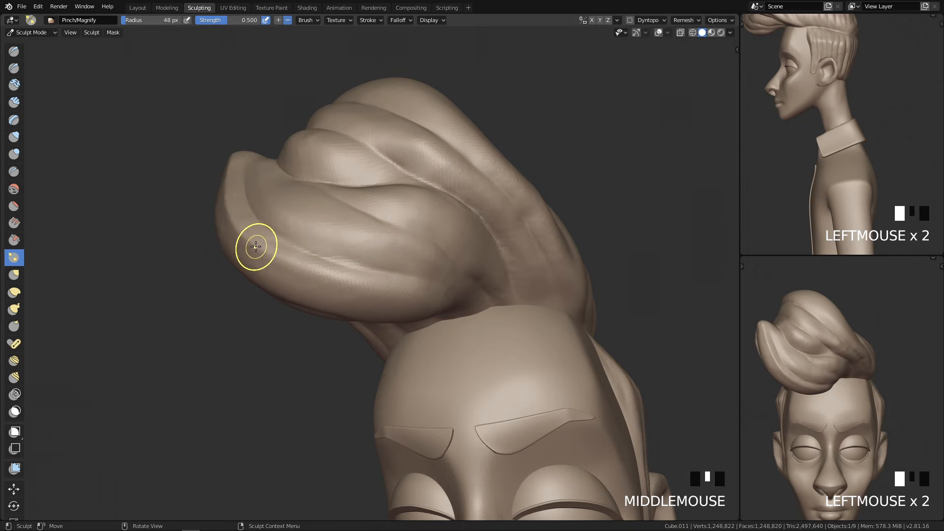
drag(351, 287, 316, 253)
key(ctrl+z)
Sharpen the creases along the lower front lock and the side locks with the Pinch/Magnify brush at a 41 px radius
key(f)
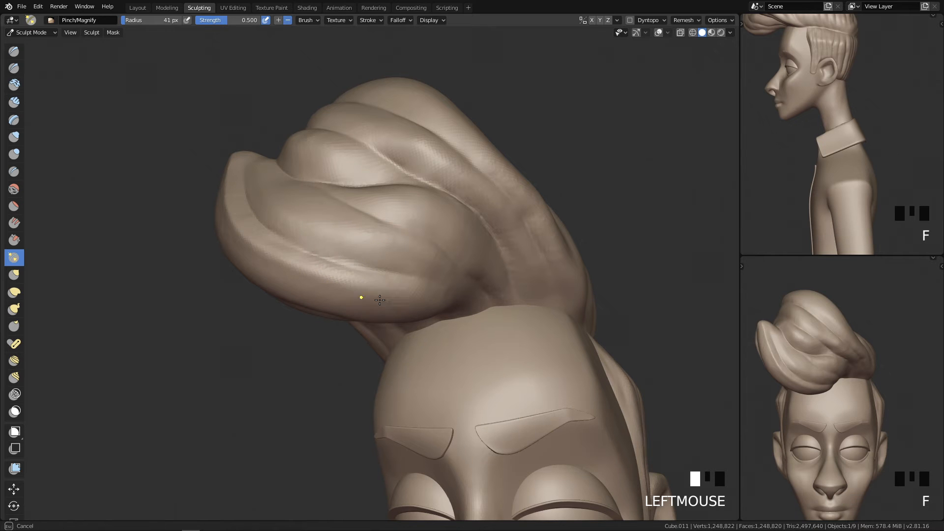
drag(380, 300, 387, 278)
middle_drag(439, 286, 427, 235)
mouse_move(482, 254)
middle_down()
mouse_move(493, 287)
mouse_move(562, 311)
mouse_move(493, 204)
middle_up()
drag(493, 205, 530, 231)
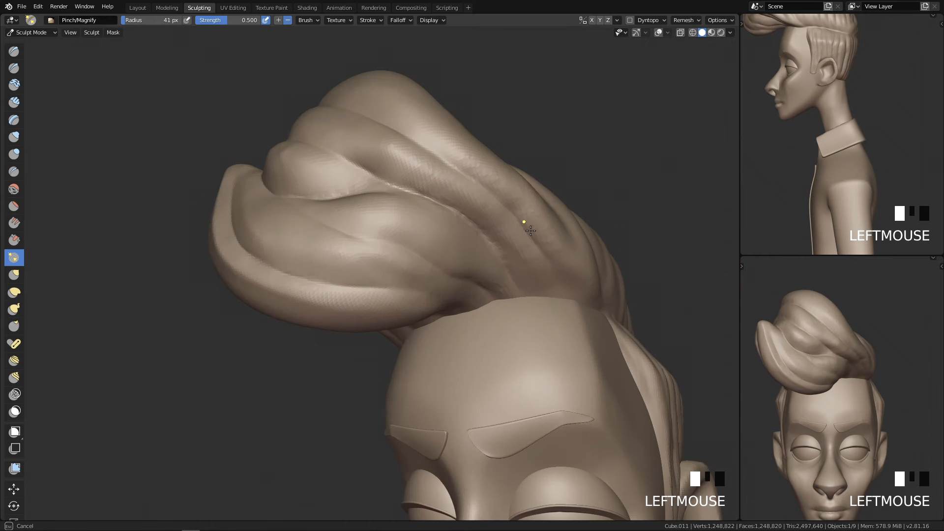
middle_drag(530, 230, 566, 265)
Carve the strand groove on the side lock near the hairline with the Crease brush at a 32 px radius
key(4)
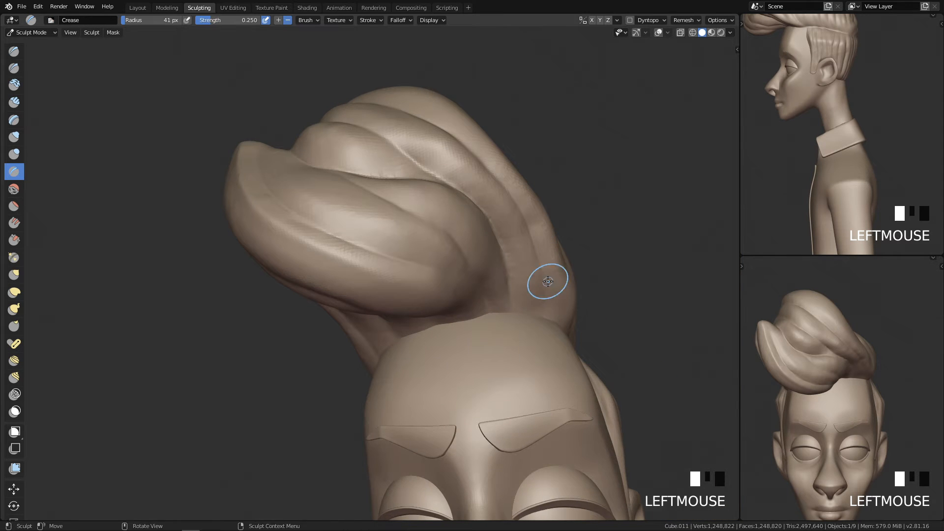
middle_drag(543, 299, 539, 325)
key(f)
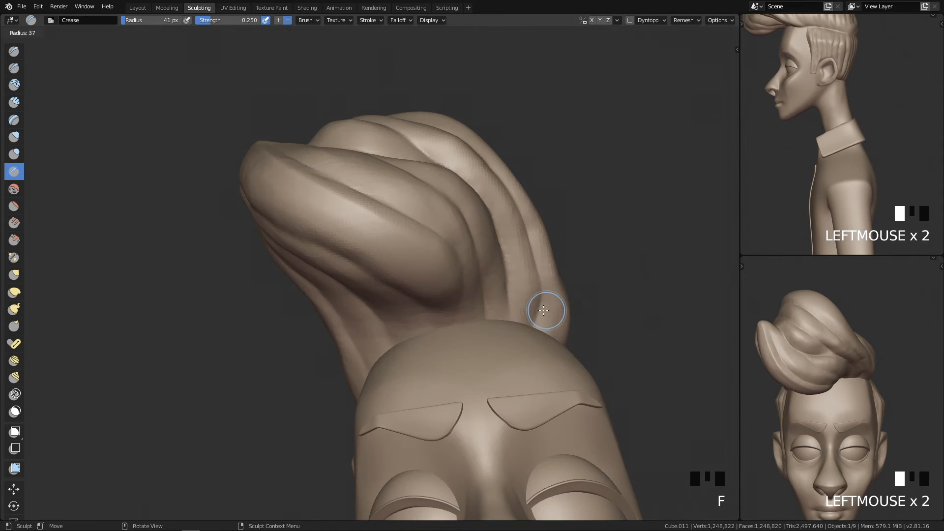
click(550, 284)
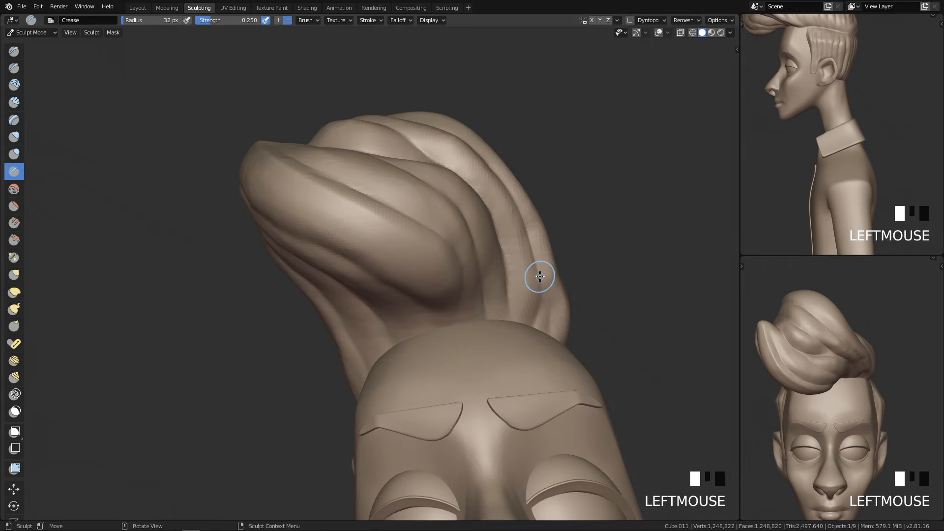
middle_drag(495, 322, 483, 304)
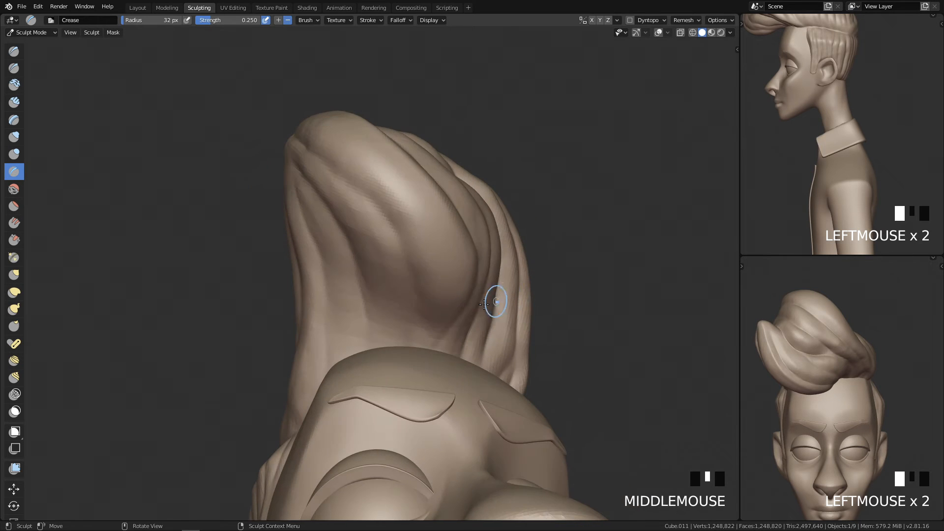
Carve strand grooves down the quiff's underside to the forehead with the Crease brush at a 65 px radius
key(f)
click(415, 260)
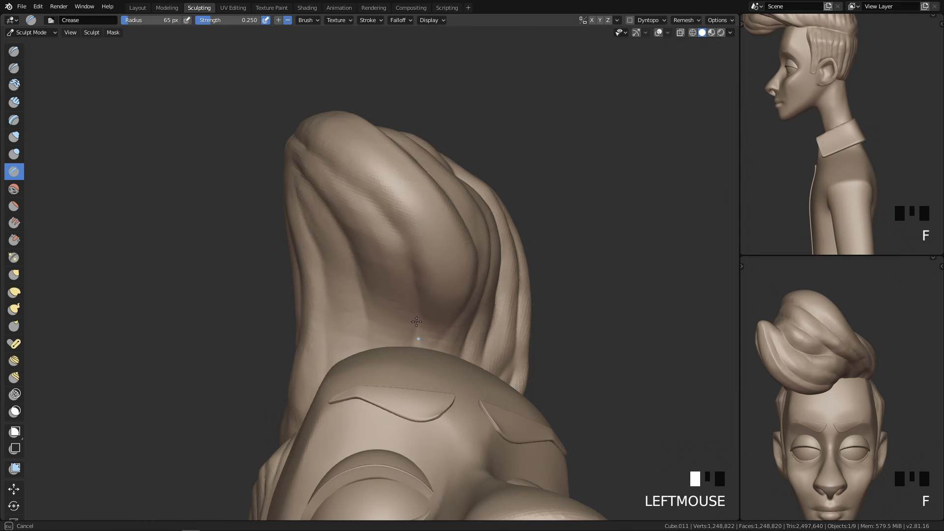
drag(376, 348, 376, 355)
drag(365, 289, 366, 358)
mouse_move(366, 359)
middle_down()
mouse_move(408, 354)
mouse_move(424, 326)
middle_up()
Extend the grooves across the quiff's underside and its side with the Crease brush at a 49 px radius
key(f)
click(346, 268)
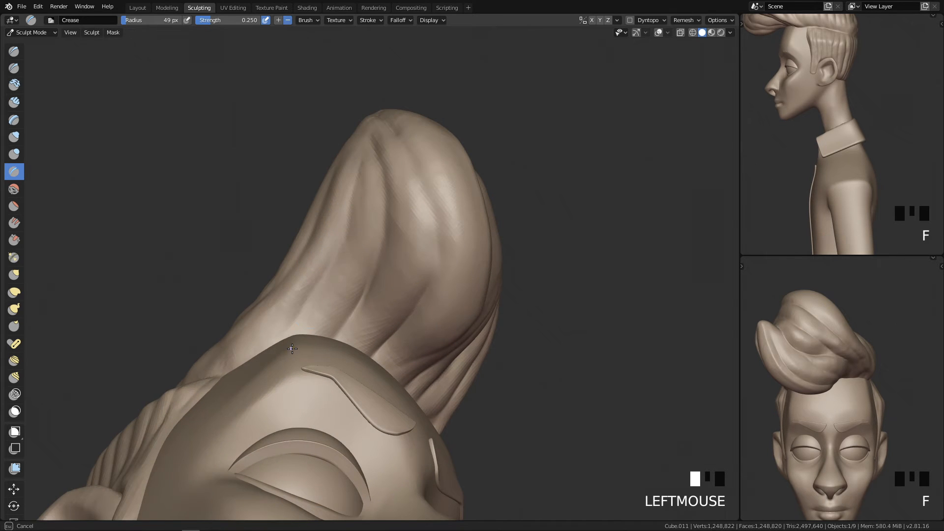
click(291, 349)
mouse_move(301, 311)
middle_down()
mouse_move(396, 322)
mouse_move(400, 383)
mouse_move(440, 334)
mouse_move(337, 274)
mouse_move(388, 334)
mouse_move(408, 338)
mouse_move(387, 352)
mouse_move(423, 344)
middle_up()
click(379, 253)
drag(435, 234, 358, 248)
mouse_move(358, 249)
middle_down()
mouse_move(493, 290)
mouse_move(426, 331)
mouse_move(384, 298)
mouse_move(432, 314)
mouse_move(358, 316)
mouse_move(337, 327)
mouse_move(377, 329)
middle_up()
ctrl+middle_drag(378, 396, 342, 311)
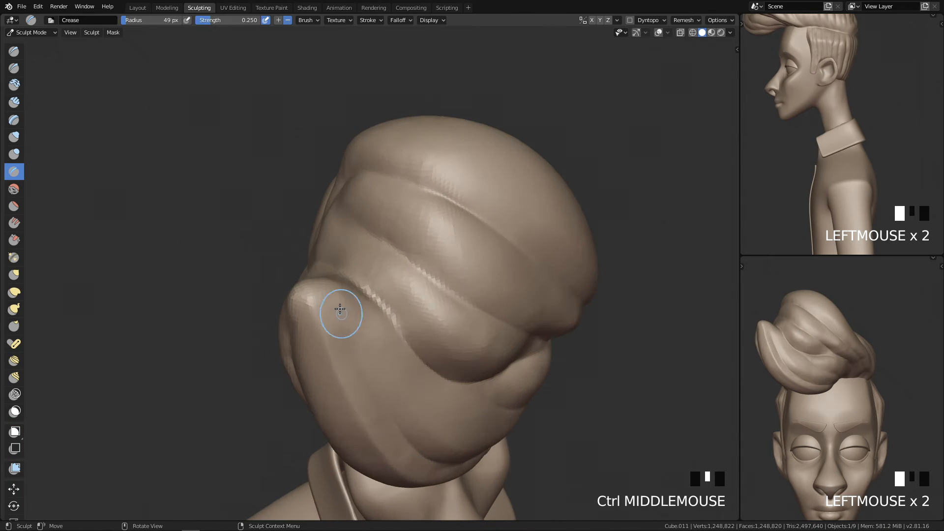
Raise a ridge at the tip of the outer lock with the inverted Crease brush
key(f)
click(352, 305)
ctrl+drag(317, 302, 305, 272)
ctrl+drag(324, 331, 307, 283)
Crease the side of the outer lock's tip at a 43 px radius and return to the front view
middle_drag(360, 295, 285, 239)
key(f)
click(252, 249)
drag(253, 249, 259, 227)
drag(257, 246, 264, 199)
key(q)
middle_drag(453, 162, 460, 275)
mouse_move(459, 276)
ctrl+middle_down()
mouse_move(459, 318)
mouse_move(538, 257)
ctrl+middle_up()
key(q)
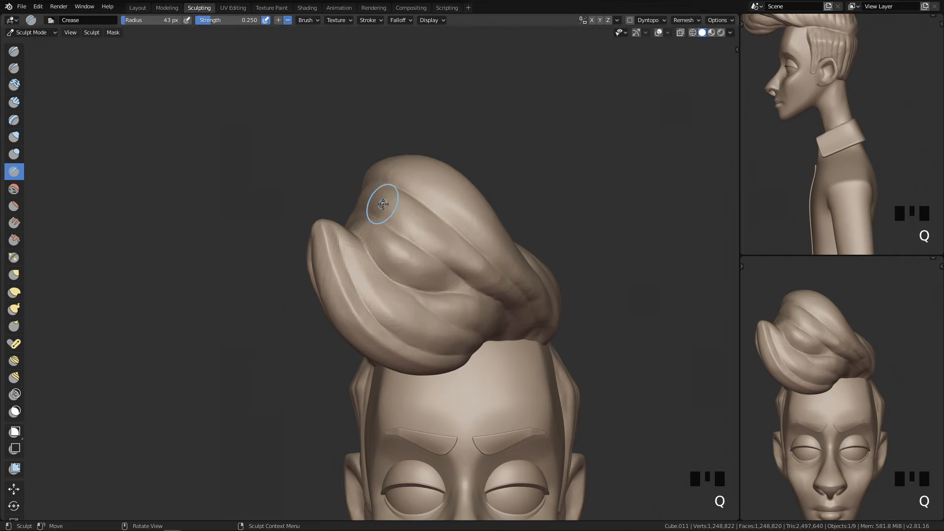
Try to pull the outer edge of the upper front locks outward with the Grab brush
ctrl+middle_drag(401, 233, 402, 194)
key(g)
key(f)
click(440, 153)
key(f)
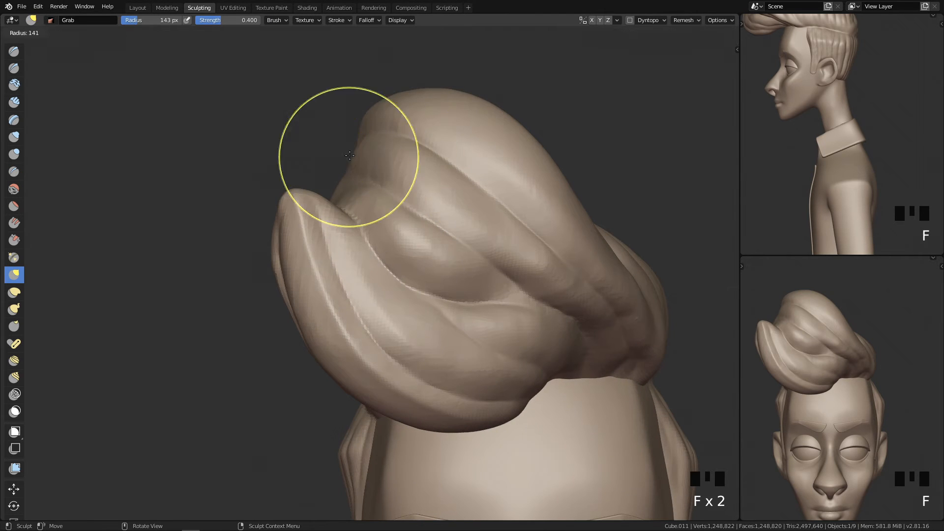
click(455, 157)
drag(358, 162, 333, 153)
key(ctrl+z)
Reshape the silhouette of the quiff's crown with the Grab brush at a 210 px radius
key(f)
click(365, 155)
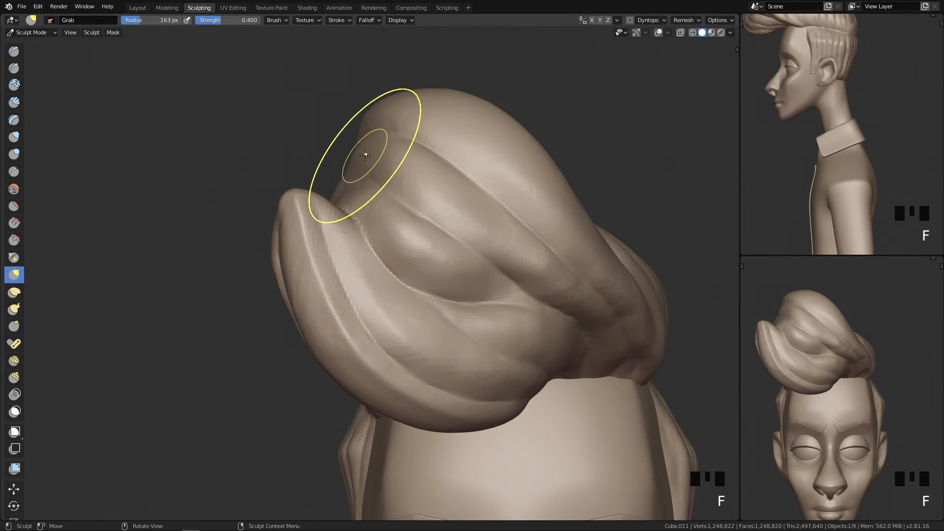
ctrl+middle_drag(457, 105, 402, 149)
key(f)
click(428, 137)
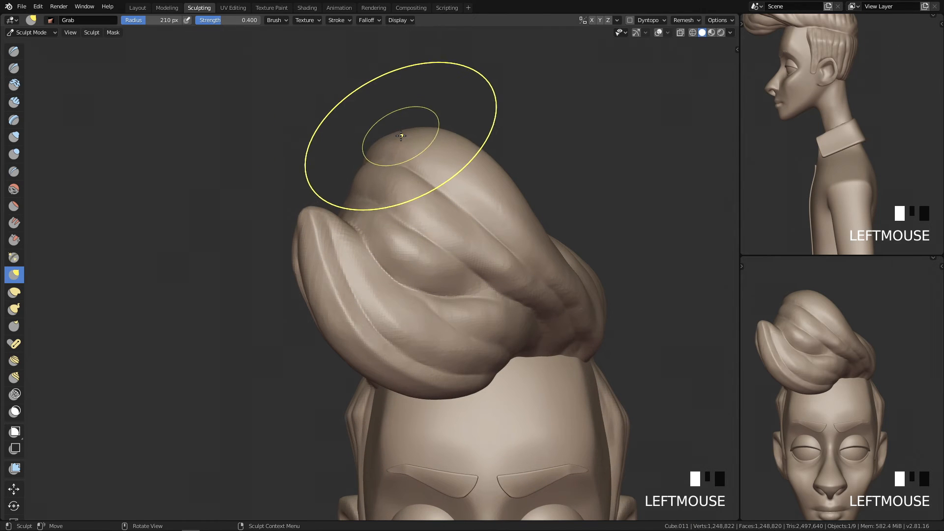
Undo the trial pull on the quiff's outer edge and adjust the silhouette with the Grab brush at a 158 px radius
key(f)
key(f)
click(339, 194)
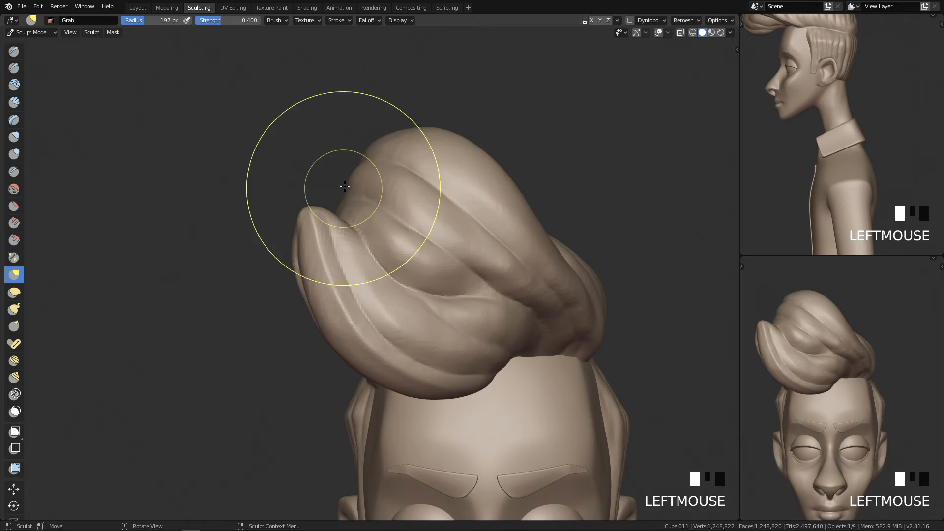
key(ctrl+z)
key(f)
click(374, 148)
mouse_move(358, 130)
ctrl+middle_down()
mouse_move(447, 446)
mouse_move(482, 359)
mouse_move(372, 109)
ctrl+middle_up()
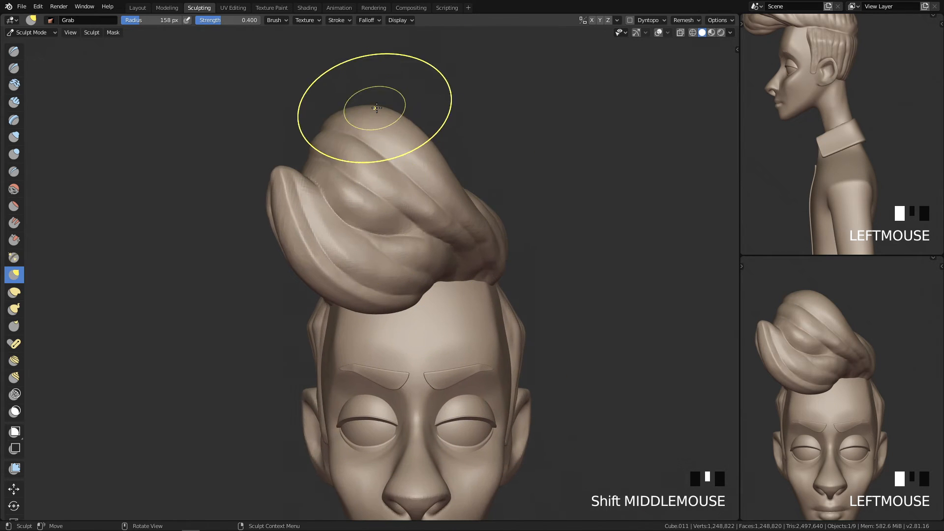
Adjust the rounded front end of the middle lock from the side with the Grab brush, reducing its radius to 133 px
mouse_move(437, 255)
ctrl+middle_down()
mouse_move(482, 301)
mouse_move(404, 288)
mouse_move(481, 248)
mouse_move(398, 183)
mouse_move(402, 207)
mouse_move(348, 204)
mouse_move(418, 269)
mouse_move(337, 122)
ctrl+middle_up()
key(f)
click(343, 141)
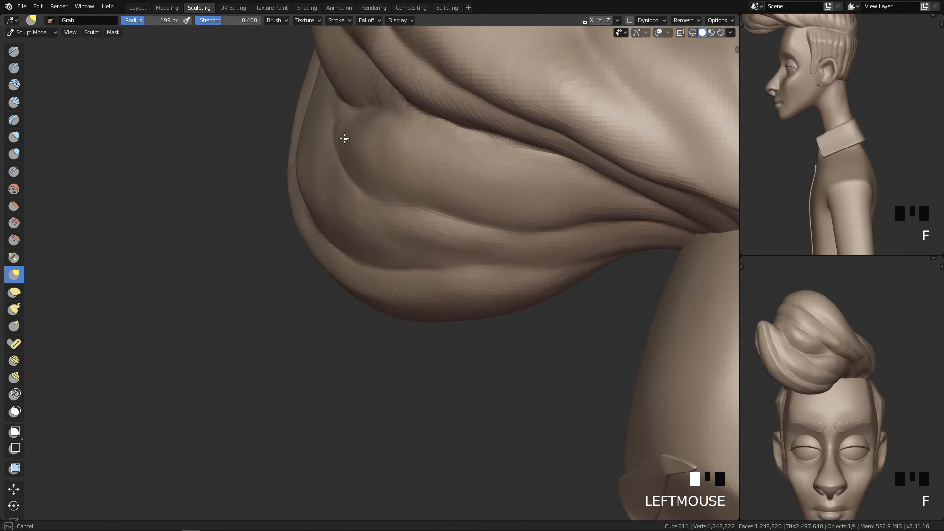
key(f)
click(337, 128)
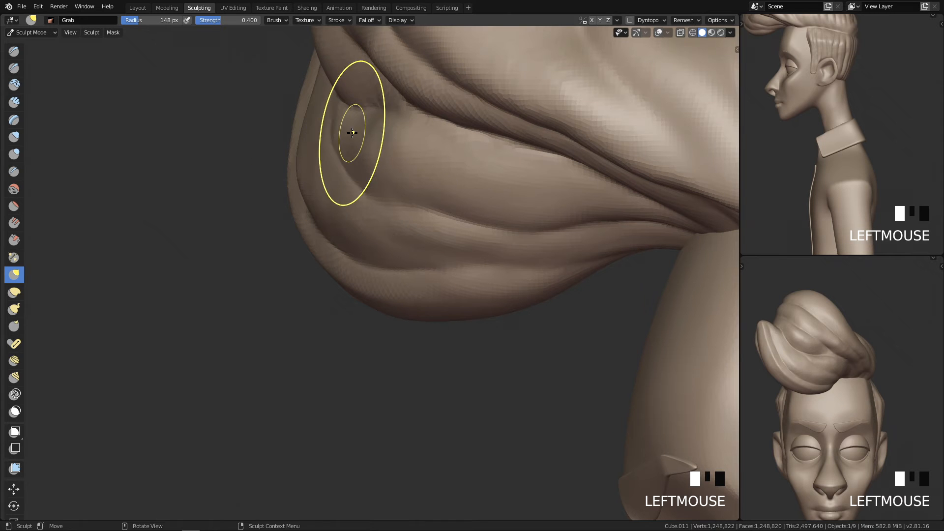
mouse_move(344, 134)
ctrl+middle_down()
mouse_move(400, 281)
mouse_move(394, 289)
mouse_move(373, 186)
ctrl+middle_up()
key(f)
click(363, 175)
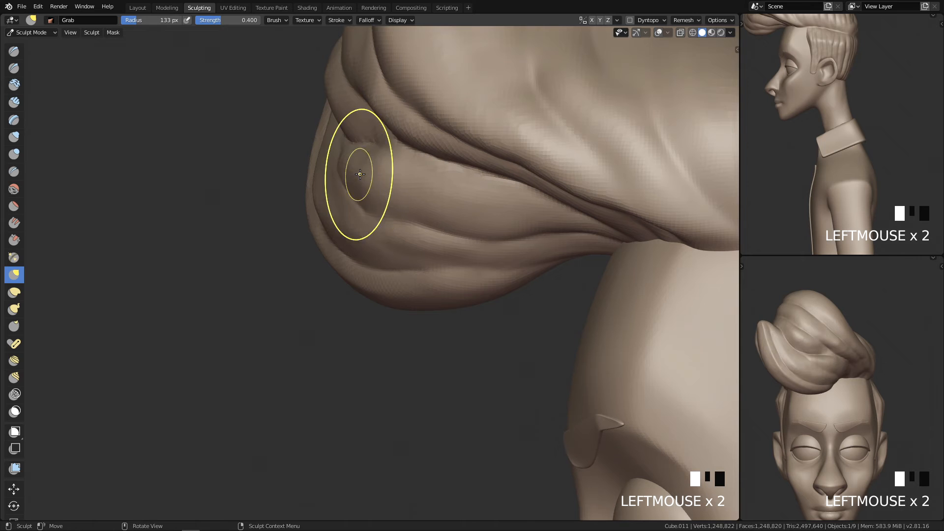
key(ctrl+z)
Smooth the lower front lock beside the hairline in the front view with a 63 px brush radius
key(f)
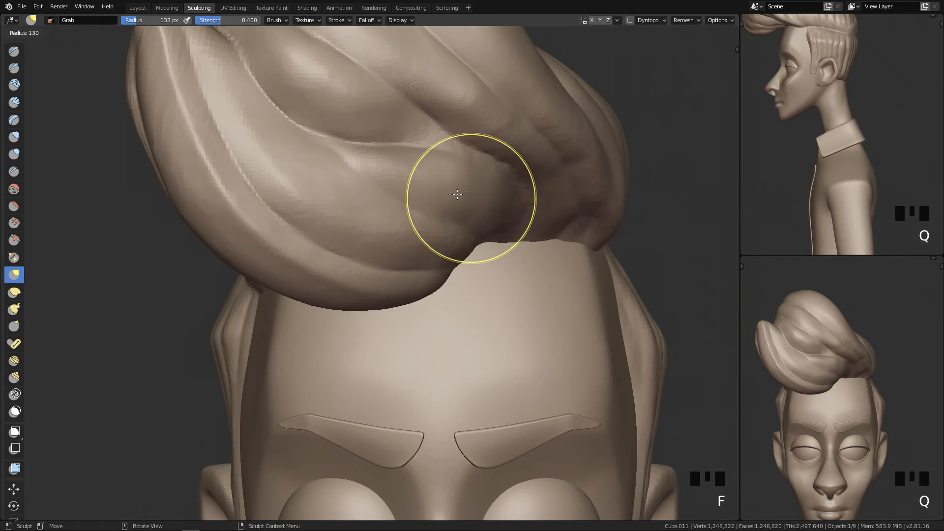
shift+click(461, 191)
shift+middle_drag(410, 208, 417, 213)
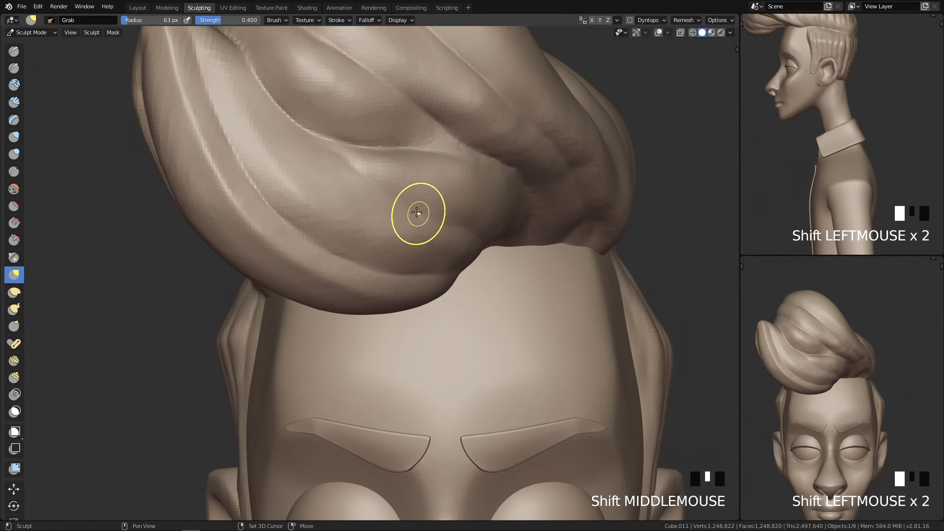
Flatten the surface of the lower front lock with the Scrape/Peaks brush at a 78 px radius
key(shift+3)
key(f)
key(f)
click(322, 175)
key(ctrl+z)
key(f)
click(290, 155)
key(f)
click(285, 135)
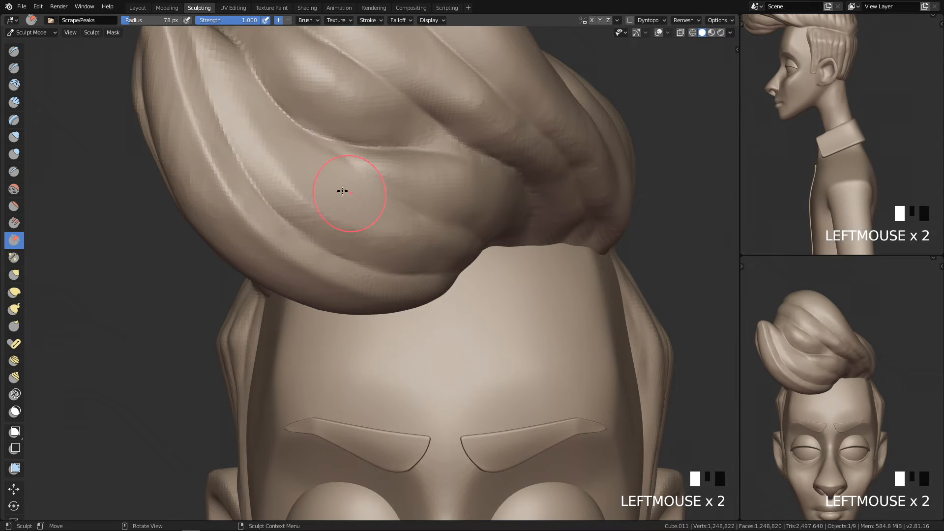
Scrape the start of the middle front lock into a firmer plane with a 50 px brush radius
shift+middle_drag(291, 115, 393, 292)
key(f)
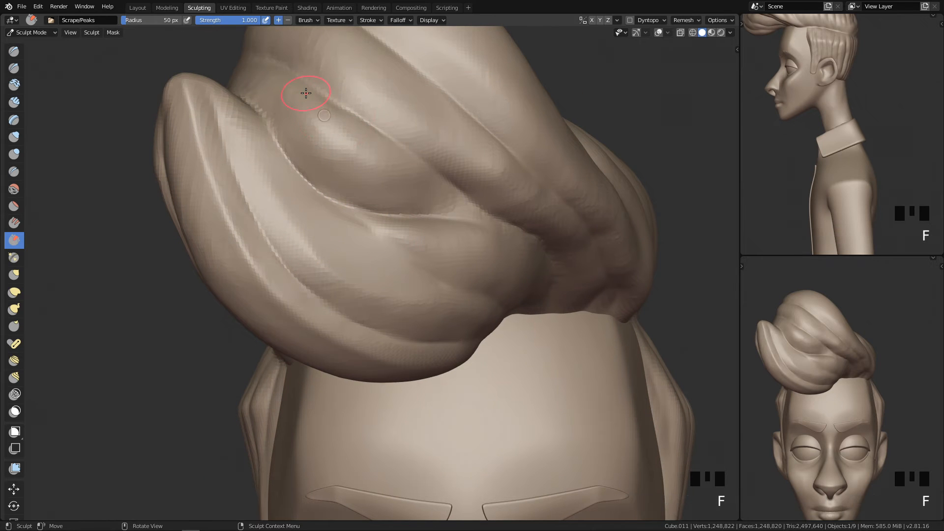
click(311, 96)
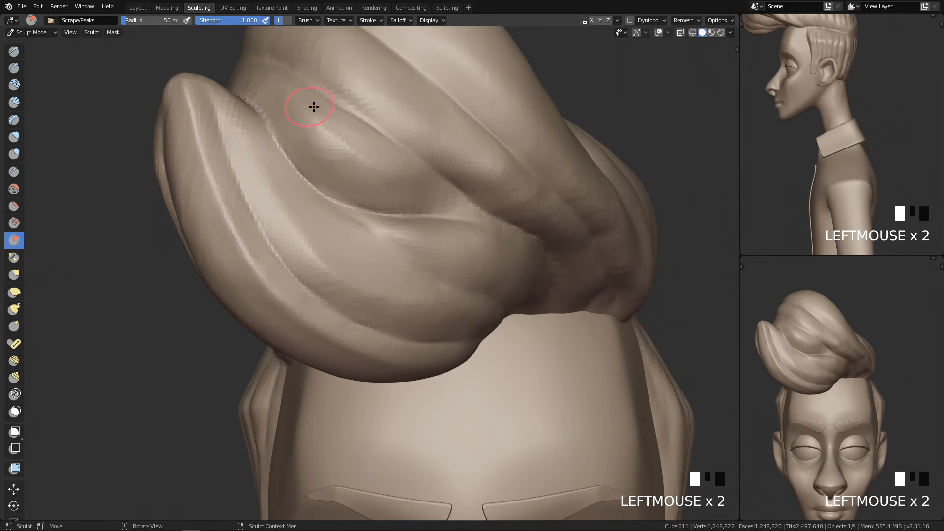
ctrl+middle_drag(363, 128, 352, 211)
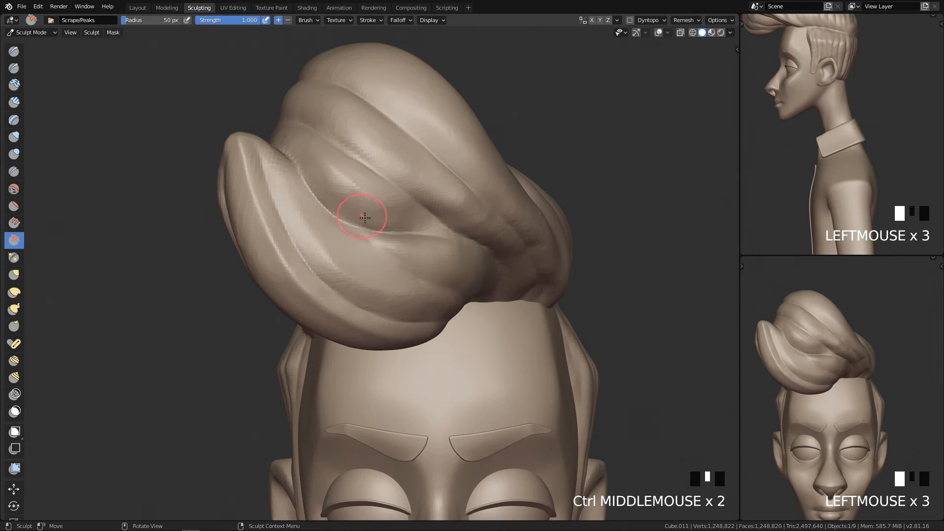
click(354, 210)
key(ctrl+z)
Scrape the surfaces of the middle front locks at a 38 px radius and check the shape from the front
key(f)
click(348, 206)
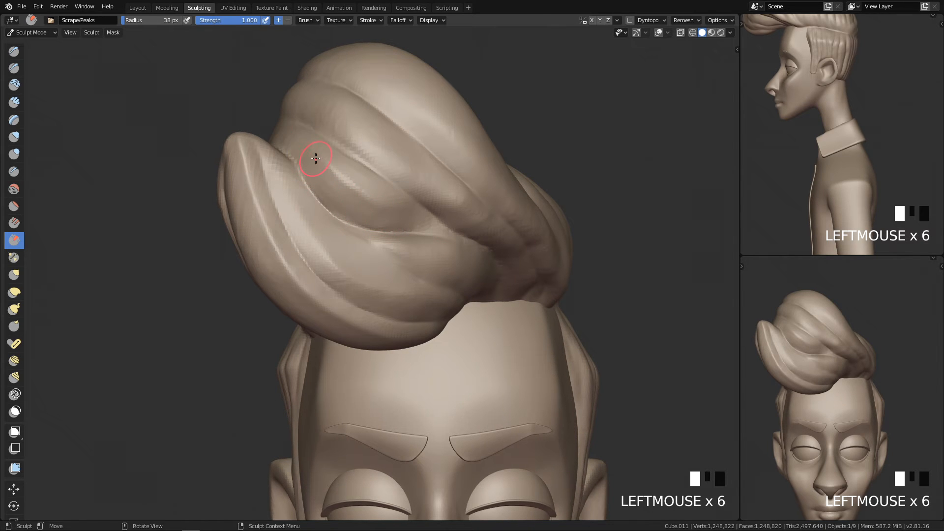
middle_drag(334, 146, 271, 138)
middle_drag(352, 176, 398, 249)
key(q)
key(q)
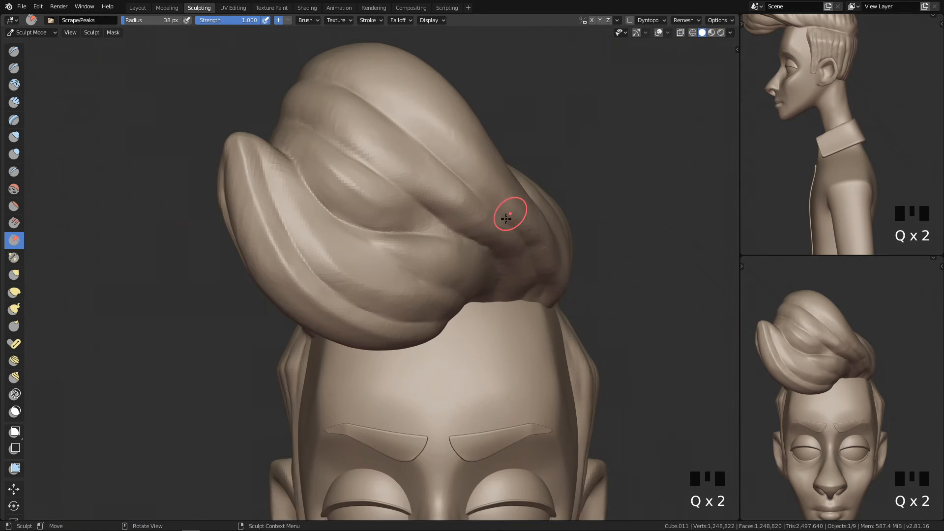
Refine the creases between the outer lock's tip and the locks behind it from above, and return to the front view
ctrl+middle_drag(512, 194, 450, 466)
mouse_move(473, 496)
ctrl+middle_down()
mouse_move(401, 190)
mouse_move(442, 245)
mouse_move(362, 185)
ctrl+middle_up()
key(3)
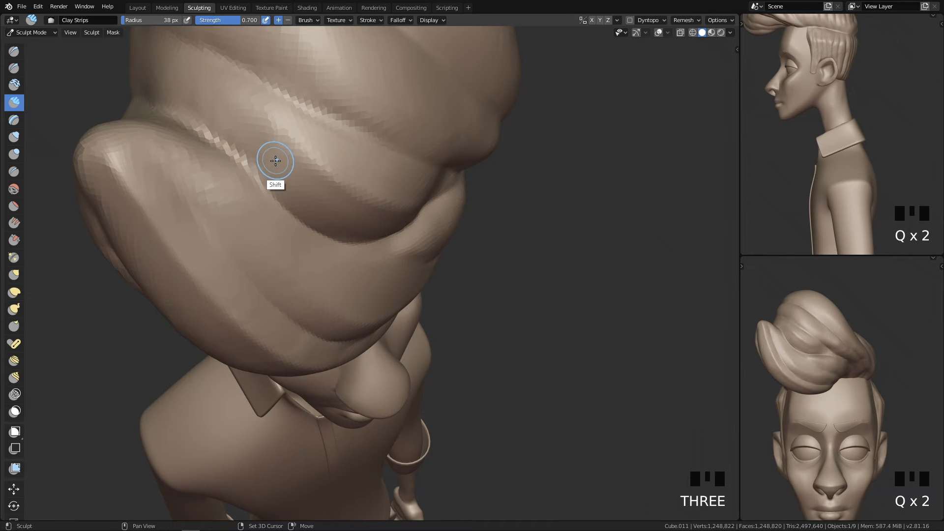
key(p)
key(f)
click(270, 135)
key(f)
key(f)
click(274, 133)
middle_drag(362, 190, 267, 91)
drag(266, 90, 398, 194)
key(q)
ctrl+middle_drag(533, 236, 444, 214)
key(q)
Carve a groove at the start of the lower front lock with the Crease brush at a 45 px radius
key(4)
key(f)
key(f)
click(366, 216)
drag(332, 184, 326, 178)
drag(385, 226, 333, 188)
shift+middle_drag(472, 282, 402, 211)
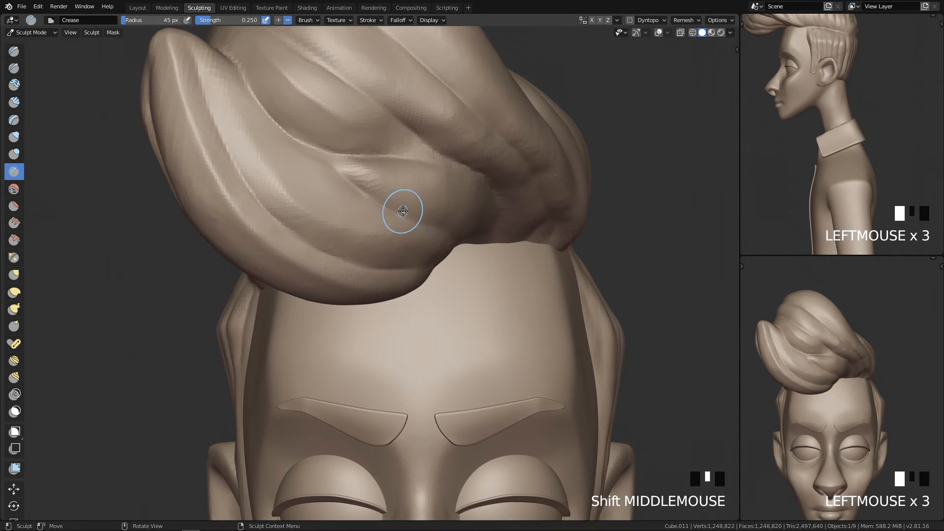
Pinch the inner edge of the outer lock with the Pinch/Magnify brush at a 45 px radius
key(shift+2)
drag(230, 100, 301, 216)
shift+middle_drag(418, 251, 423, 343)
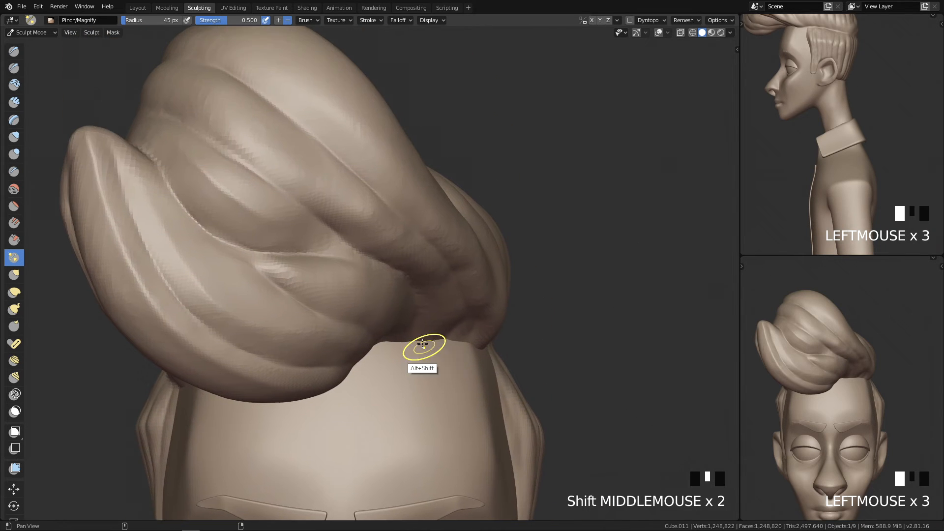
Undo the trial pinch on the upper front lock, set the radius to 48 px and smooth the lock's middle section
key(f)
click(236, 116)
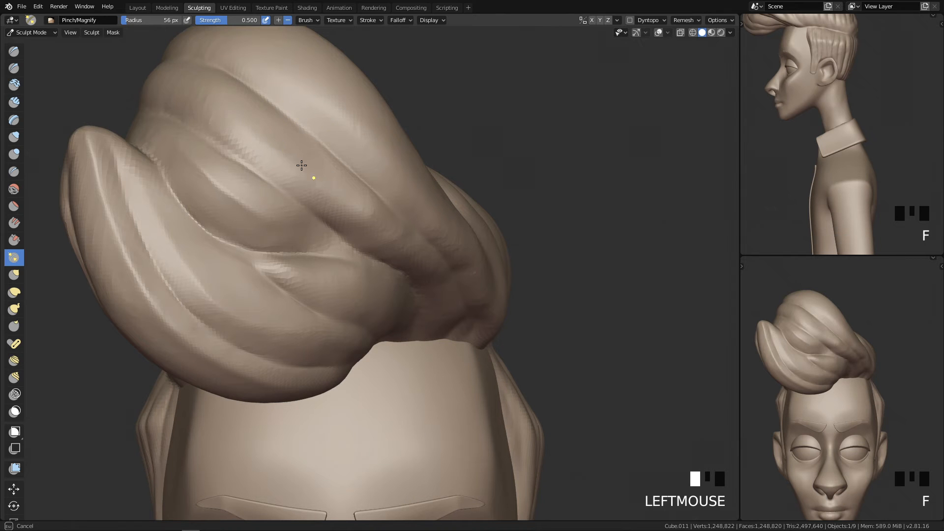
mouse_move(432, 252)
ctrl+middle_down()
mouse_move(509, 413)
mouse_move(510, 282)
ctrl+middle_up()
key(ctrl+z)
key(f)
shift+click(320, 191)
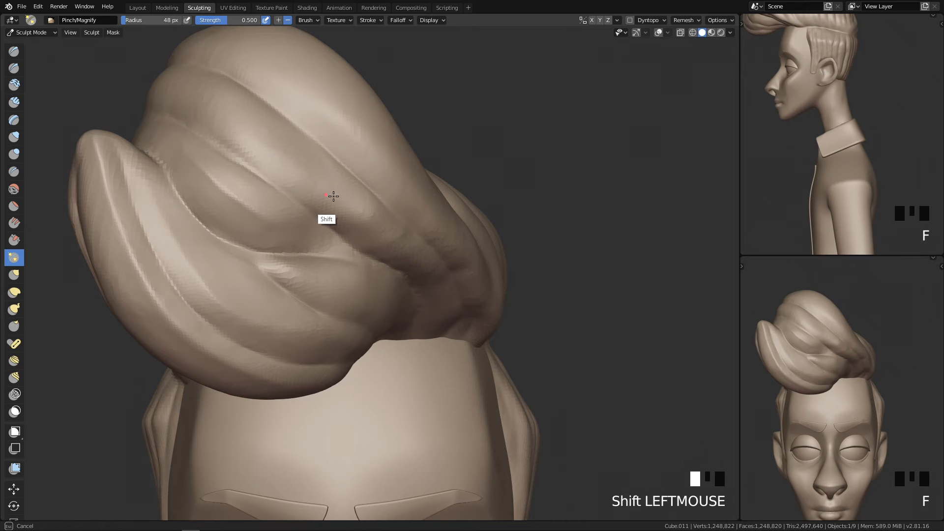
shift+click(322, 193)
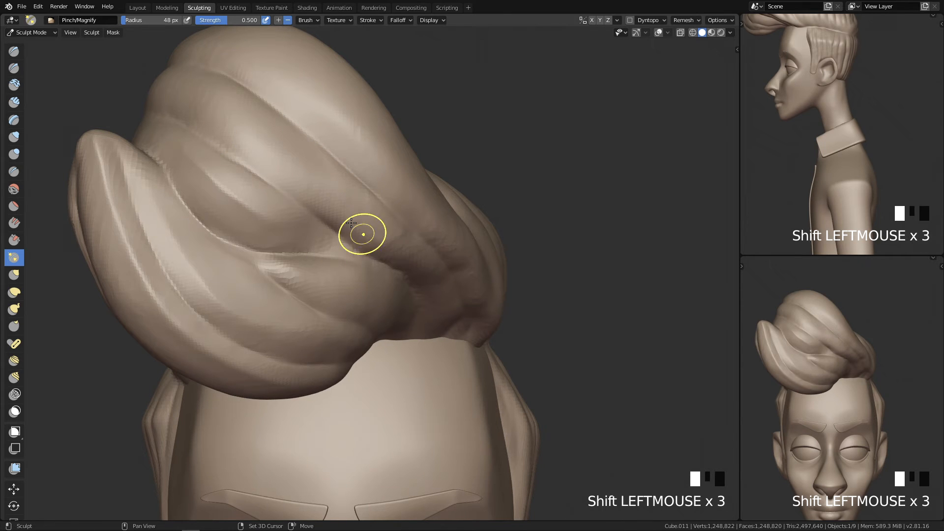
Rework the crease above the middle front lock with the Crease brush at a 37 px radius
key(4)
key(f)
click(223, 153)
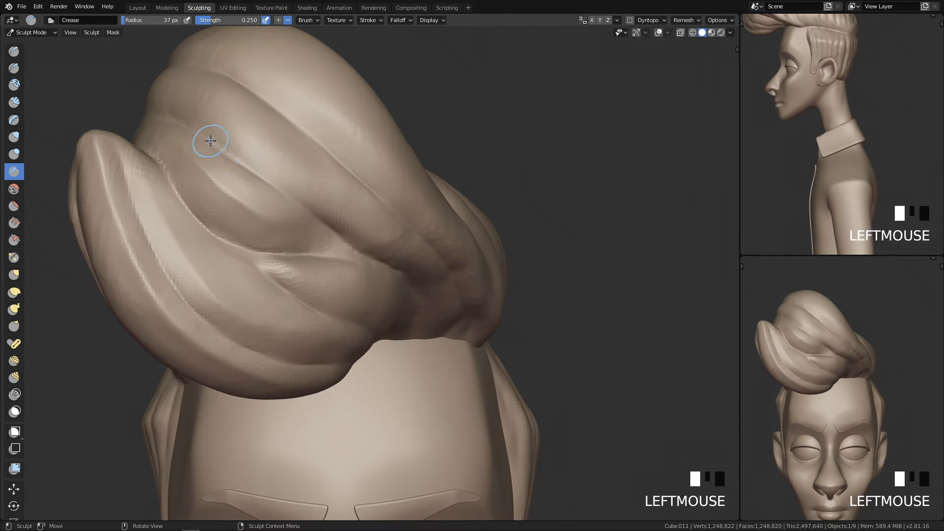
shift+middle_drag(365, 192, 443, 258)
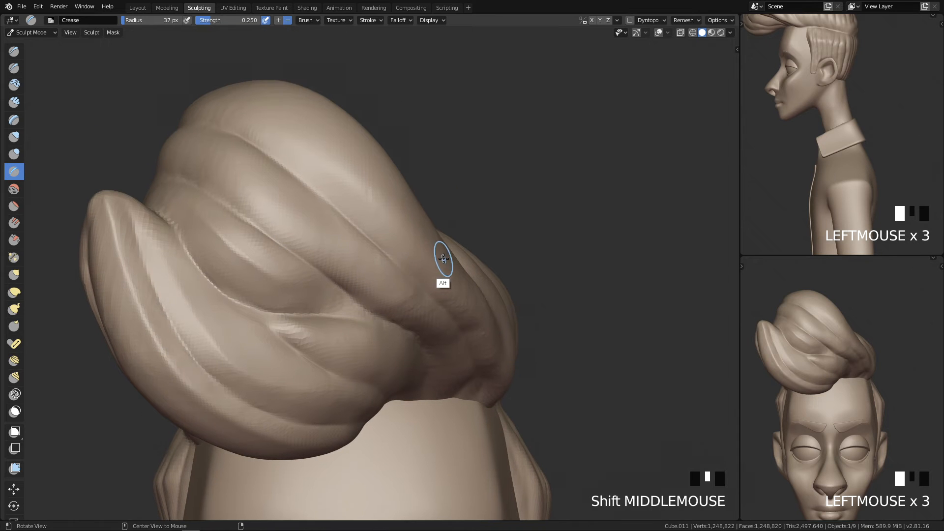
Raise a ridge along the upper front lock with the inverted Crease brush, enlarging the radius to 60 px
key(f)
mouse_move(301, 143)
ctrl+mouse_down()
mouse_move(394, 226)
mouse_move(386, 220)
ctrl+mouse_up()
ctrl+middle_drag(480, 295, 434, 267)
key(f)
ctrl+click(428, 263)
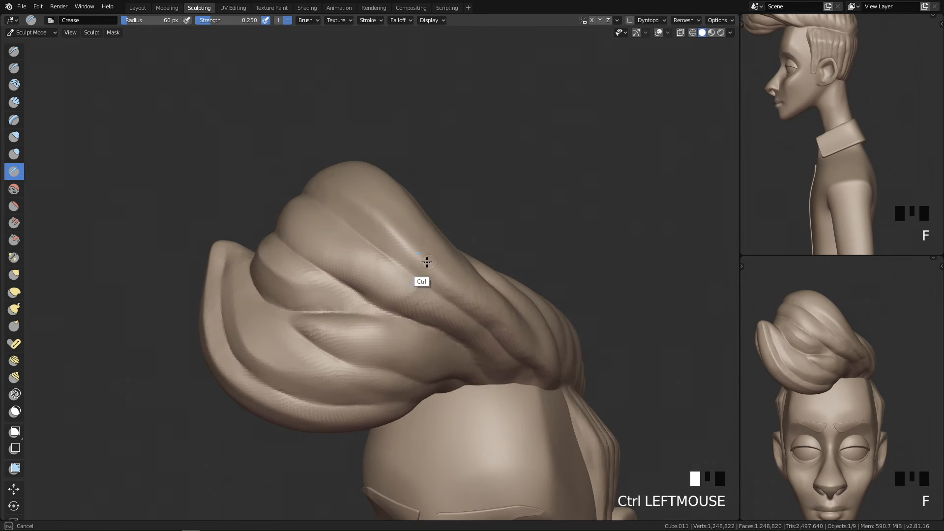
Strengthen the upper end of the ridge across the top lock with inverted Crease strokes at a 60 px radius
middle_drag(490, 322, 358, 234)
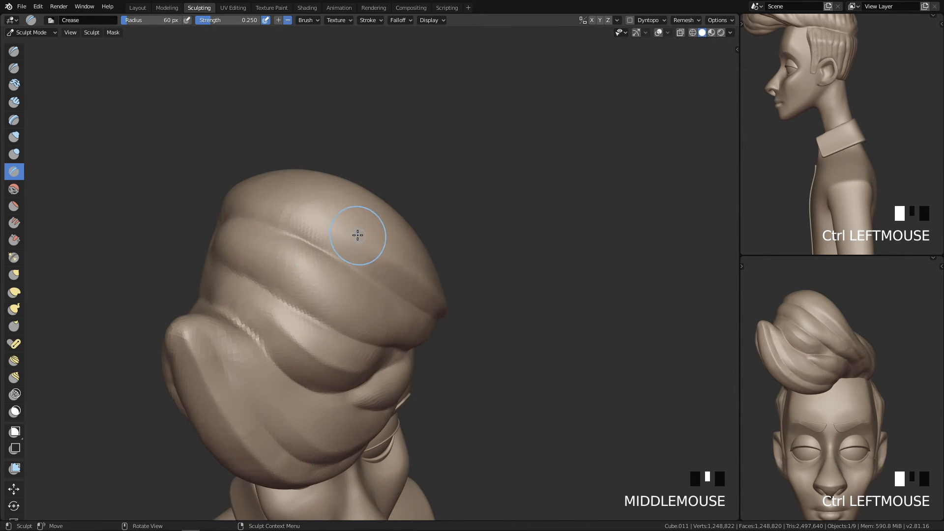
ctrl+drag(382, 259, 317, 232)
ctrl+drag(339, 243, 295, 220)
ctrl+drag(314, 230, 393, 268)
middle_drag(436, 233, 458, 235)
key(q)
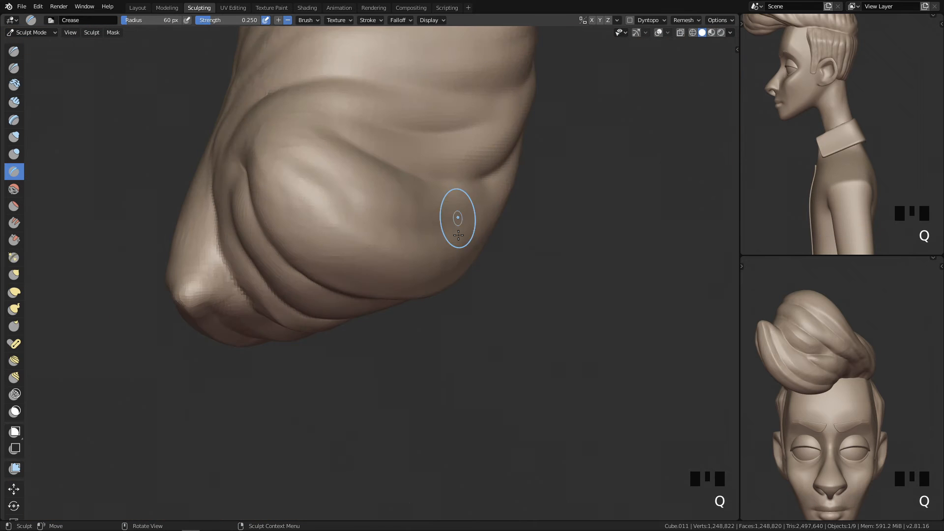
key(q)
key(q)
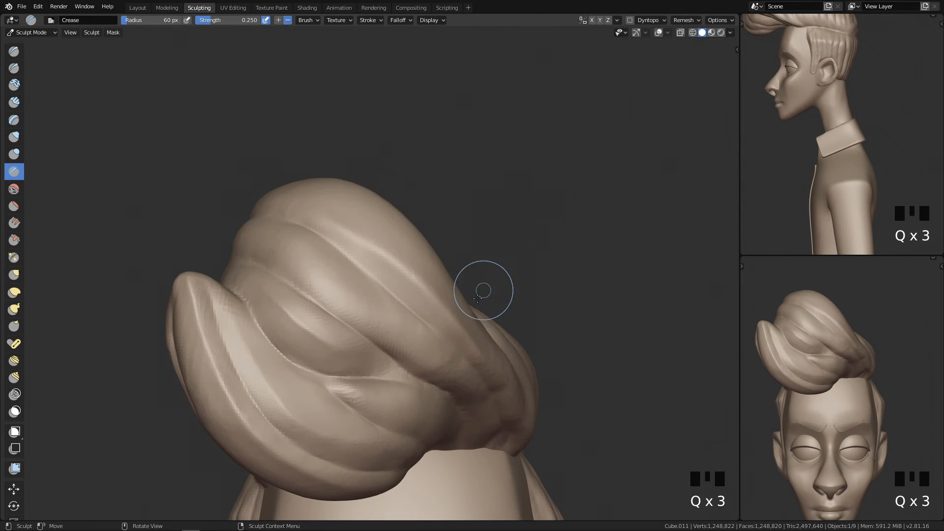
Sharpen the ridge of the upper front lock with the Pinch/Magnify brush at a 49 px radius
ctrl+middle_drag(485, 289, 425, 287)
key(shift+2)
key(f)
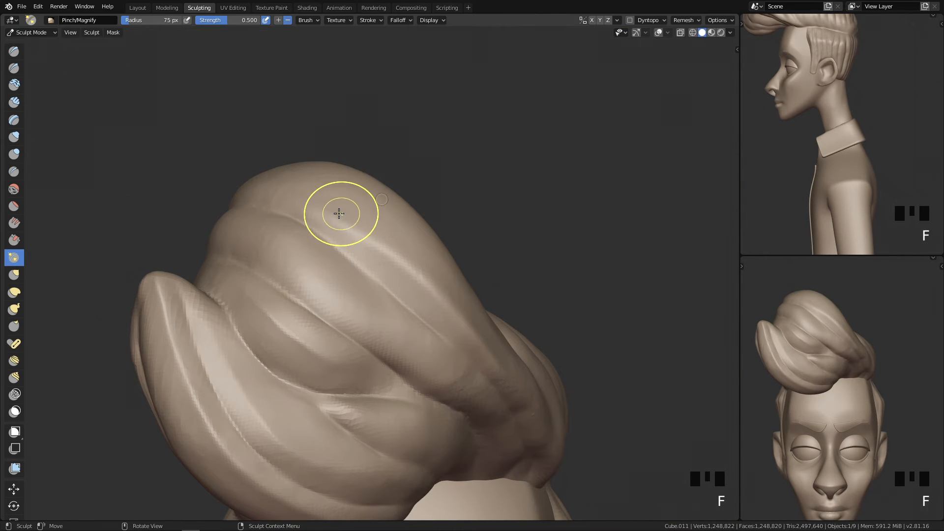
click(394, 255)
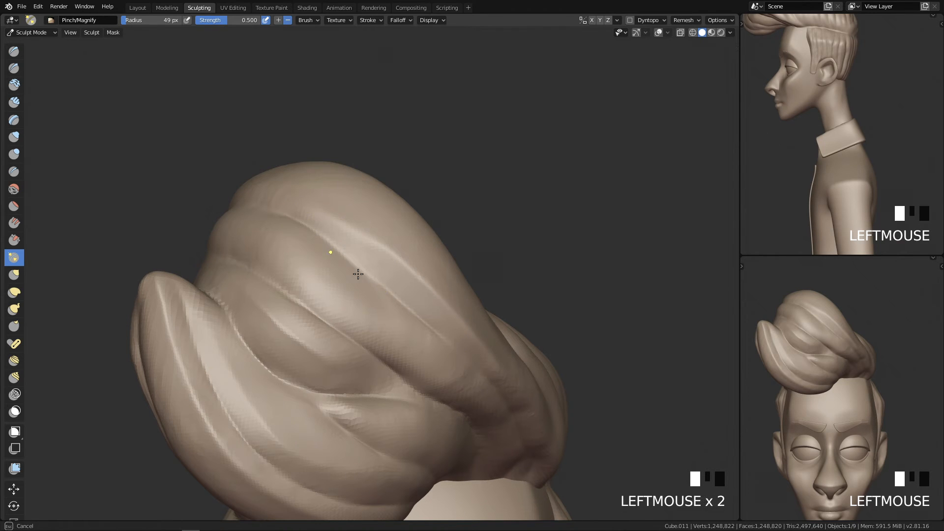
drag(397, 299, 424, 322)
Adjust the brush radius and smooth the surface of the top lock
middle_drag(324, 249, 318, 247)
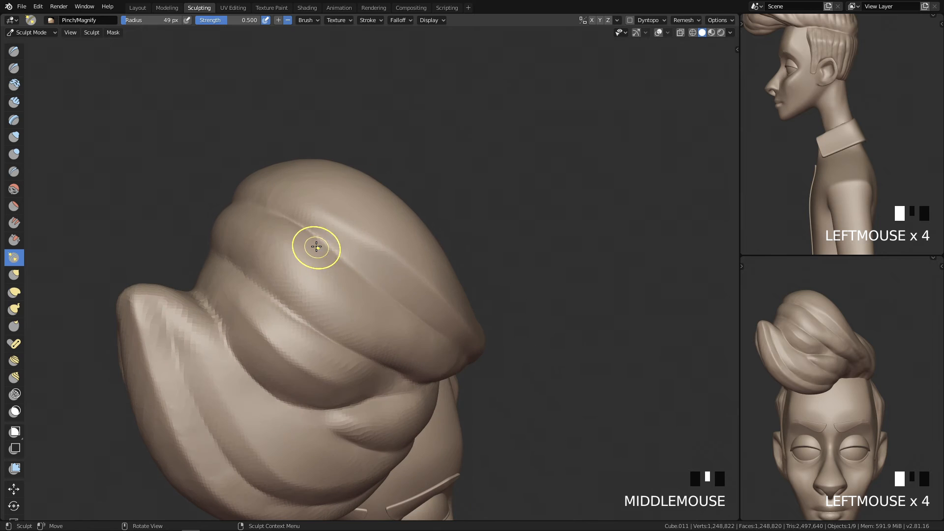
mouse_move(268, 216)
middle_down()
mouse_move(314, 255)
mouse_move(273, 270)
mouse_move(280, 312)
mouse_move(329, 287)
mouse_move(249, 312)
mouse_move(326, 263)
mouse_move(336, 310)
middle_up()
key(f)
key(f)
shift+click(375, 275)
mouse_move(375, 275)
middle_down()
mouse_move(400, 367)
mouse_move(450, 411)
mouse_move(368, 389)
mouse_move(362, 280)
mouse_move(459, 270)
mouse_move(405, 254)
middle_up()
Carve a curved groove down the rounded end of the quiff with the Crease brush at a 55 px radius
key(4)
key(f)
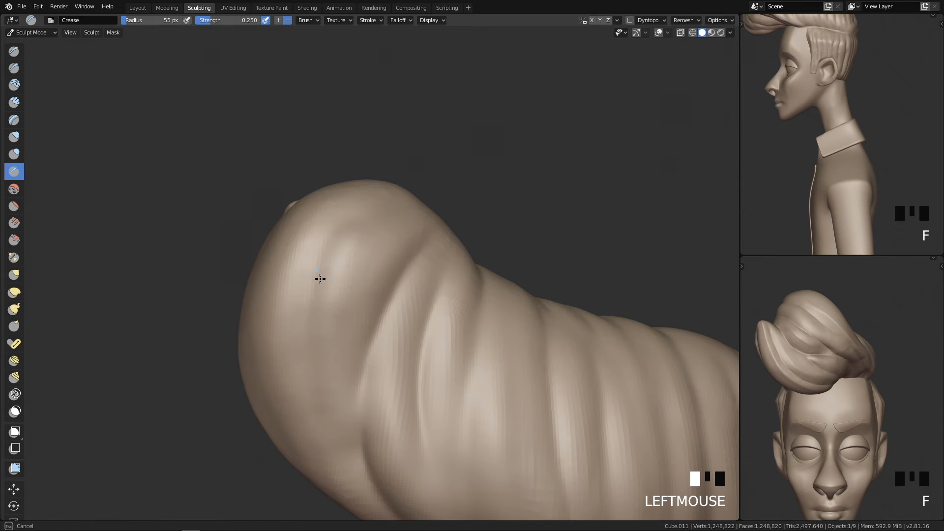
click(320, 265)
drag(366, 222, 293, 324)
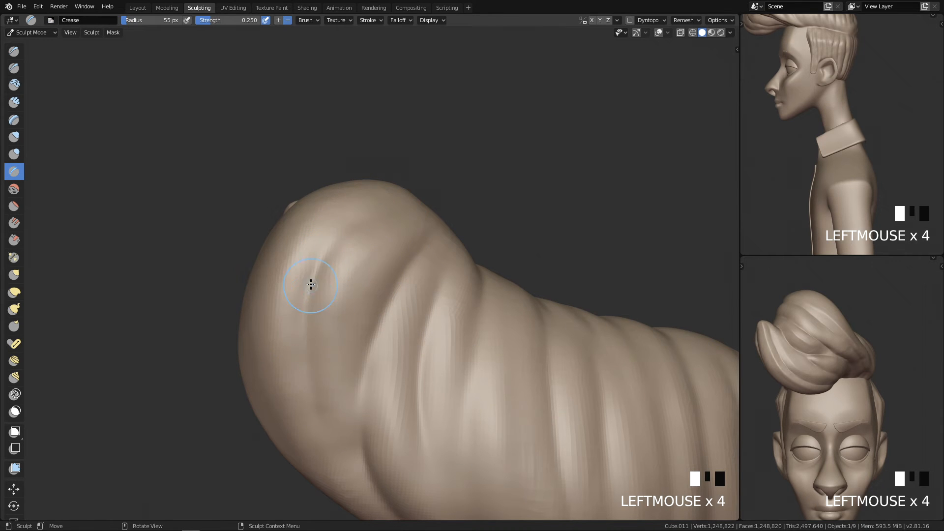
mouse_move(335, 441)
middle_down()
mouse_move(354, 320)
mouse_move(269, 296)
middle_up()
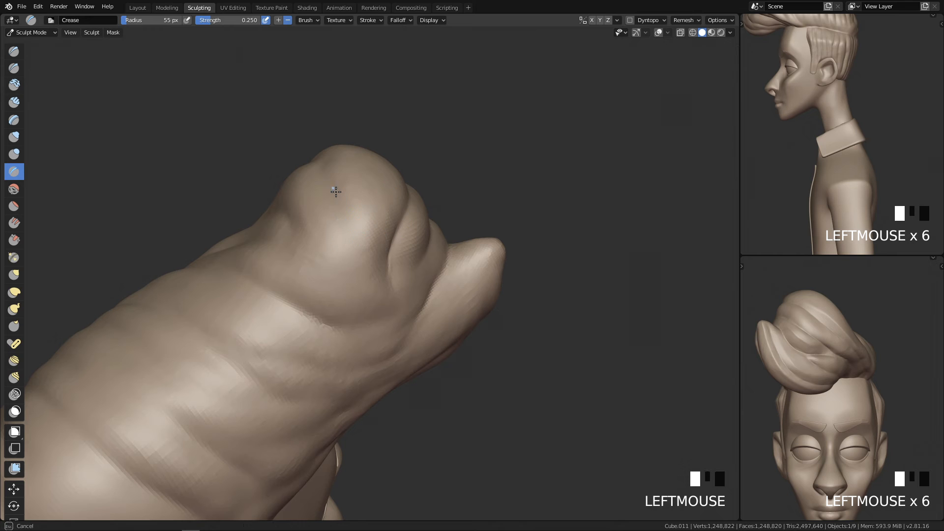
Continue the groove over the top of the quiff from its opposite side with the Crease brush at a 55 px radius
drag(335, 192, 344, 247)
middle_drag(343, 221, 388, 235)
drag(350, 267, 391, 255)
Raise a ridge on the small lower front lock with the inverted Crease brush at a 55 px radius and smooth it
ctrl+middle_drag(485, 266, 319, 303)
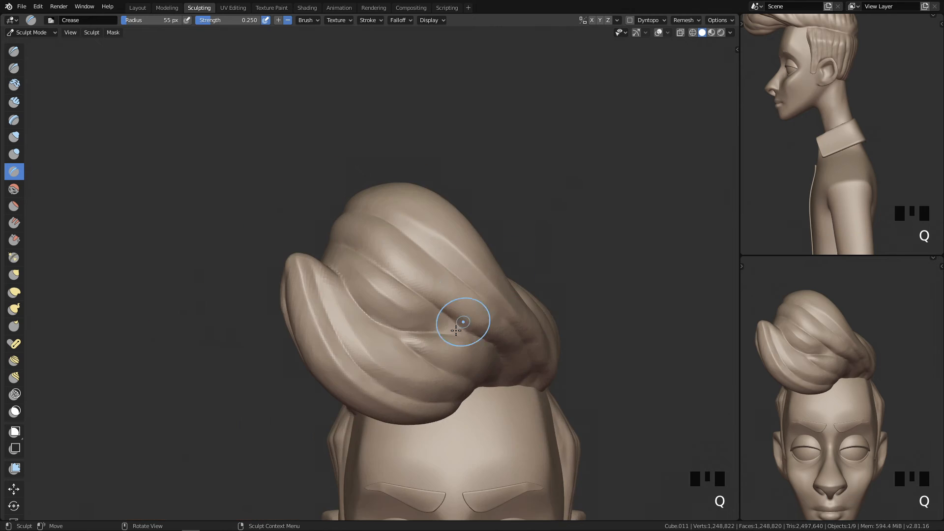
ctrl+middle_drag(458, 320, 482, 362)
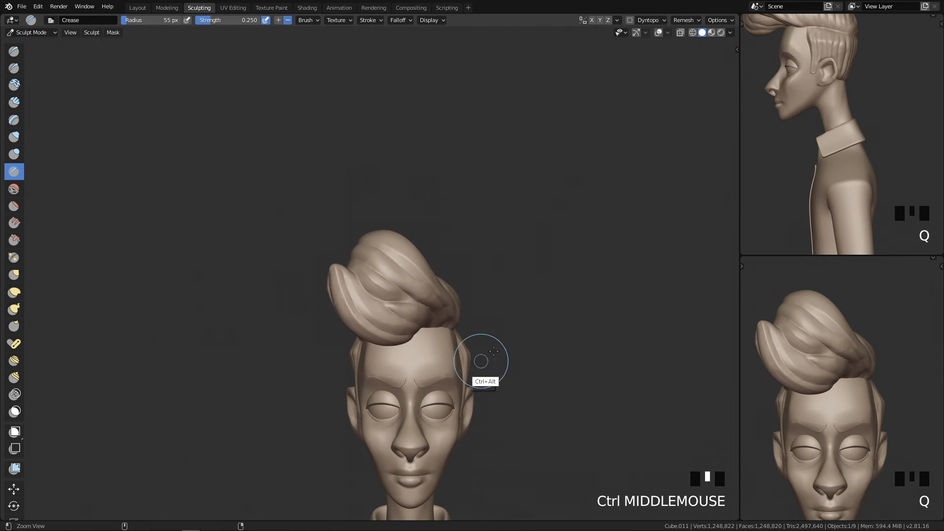
ctrl+middle_drag(499, 406, 492, 364)
mouse_move(491, 364)
shift+middle_down()
mouse_move(478, 313)
mouse_move(392, 293)
shift+middle_up()
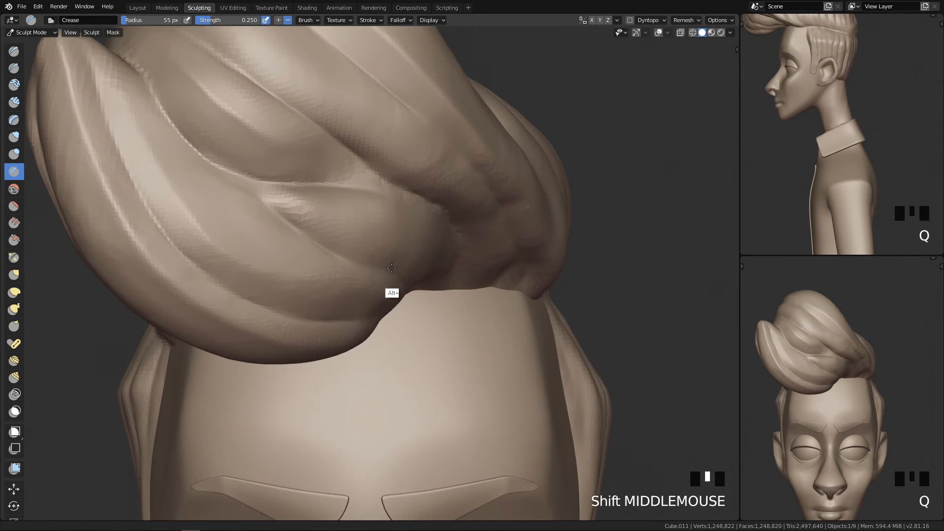
mouse_move(309, 195)
ctrl+mouse_down()
mouse_move(321, 216)
mouse_move(315, 201)
mouse_move(357, 210)
ctrl+mouse_up()
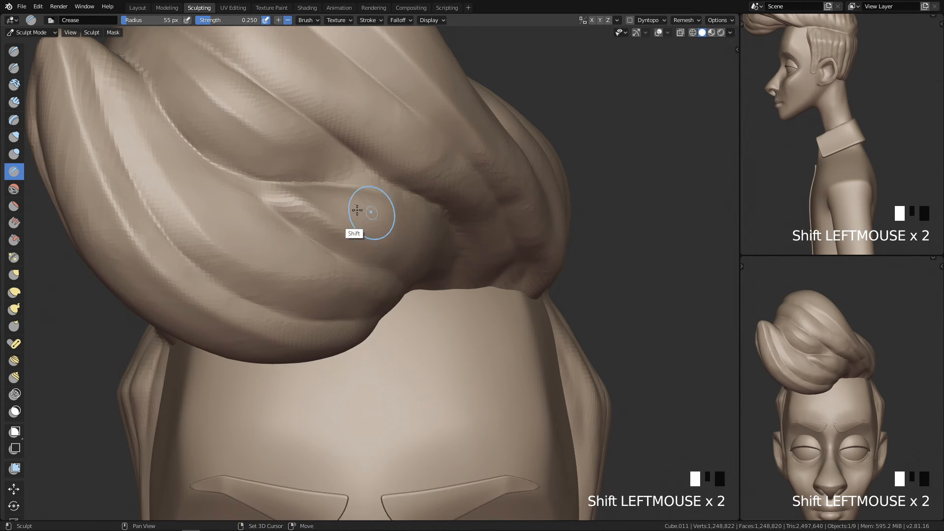
Undo a trial Scrape/Peaks stroke on the small lower front lock and smooth the lock's lower side
key(shift+3)
key(f)
click(289, 201)
mouse_move(289, 200)
mouse_down()
mouse_move(321, 231)
mouse_move(310, 223)
mouse_up()
key(ctrl+z)
shift+drag(314, 226, 340, 245)
mouse_move(368, 233)
ctrl+middle_down()
mouse_move(472, 308)
mouse_move(487, 438)
mouse_move(461, 369)
mouse_move(420, 341)
mouse_move(343, 221)
ctrl+middle_up()
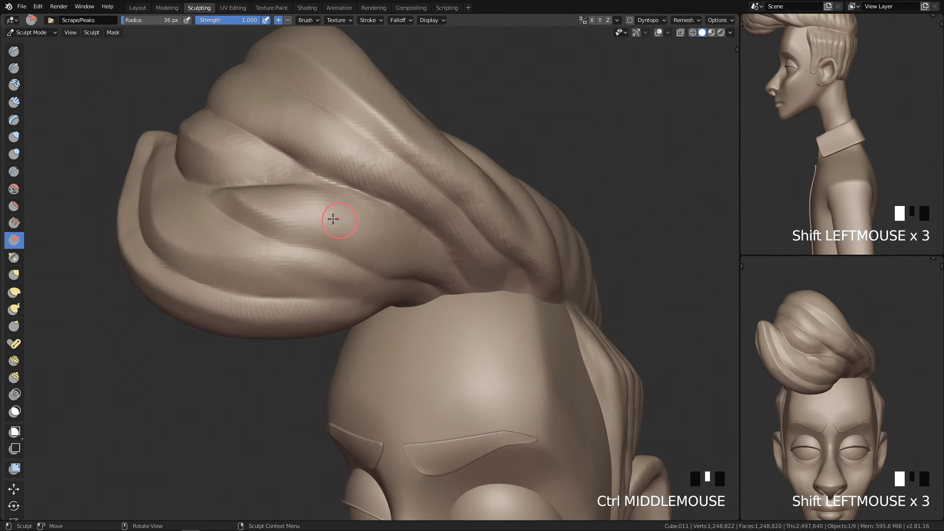
Flatten the planes around the small front lock with the Scrape/Peaks brush at a 38 px radius, undoing the unwanted strokes
key(f)
click(301, 196)
drag(339, 208, 364, 215)
key(f)
click(393, 206)
key(ctrl+z)
drag(295, 139, 305, 142)
key(ctrl+z)
click(395, 189)
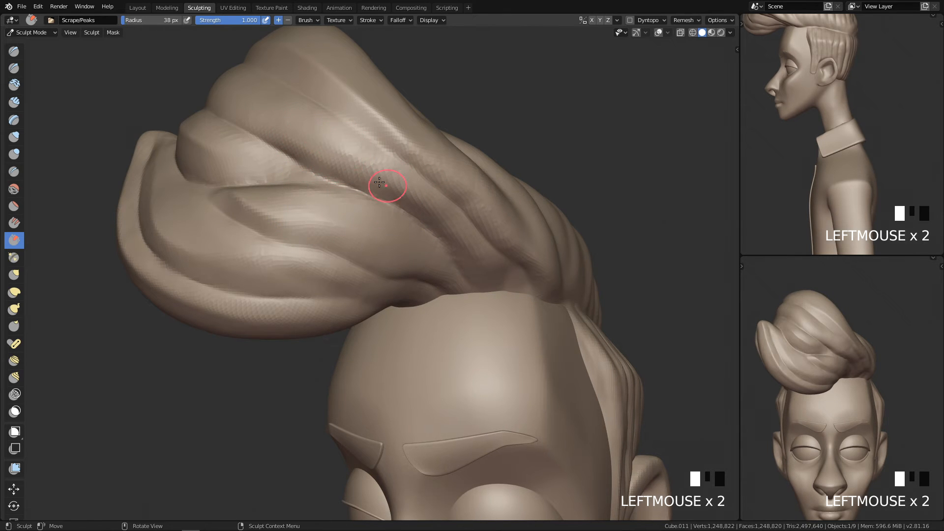
Smooth the long front lock from its middle down toward the hairline
key(q)
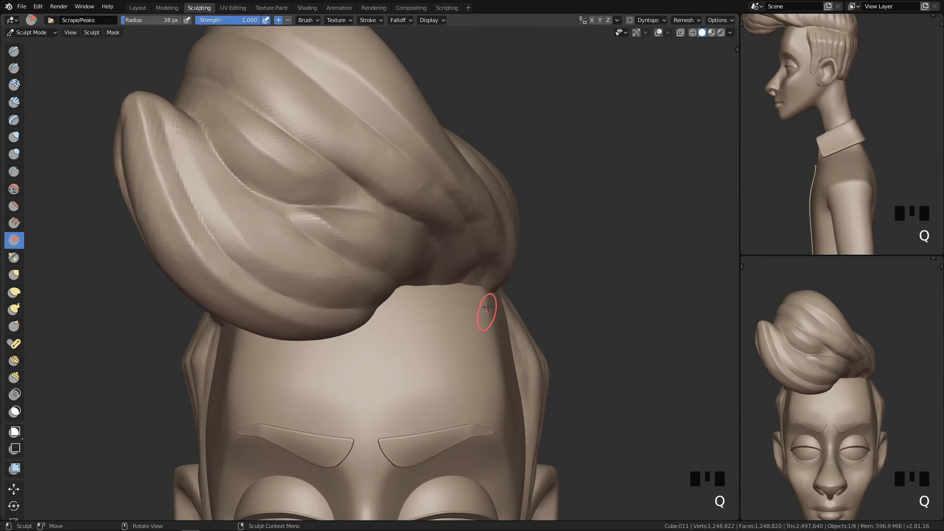
ctrl+middle_drag(484, 312, 476, 252)
shift+drag(347, 118, 457, 203)
shift+drag(364, 143, 477, 217)
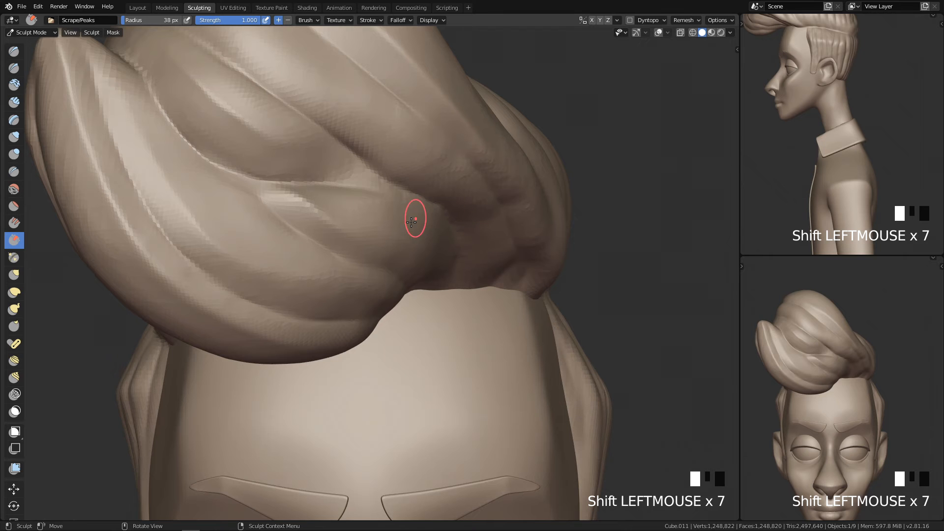
Raise a ridge along the middle front lock with the inverted Crease brush at a 50 px radius
ctrl+middle_drag(411, 202, 376, 295)
middle_drag(376, 295, 466, 246)
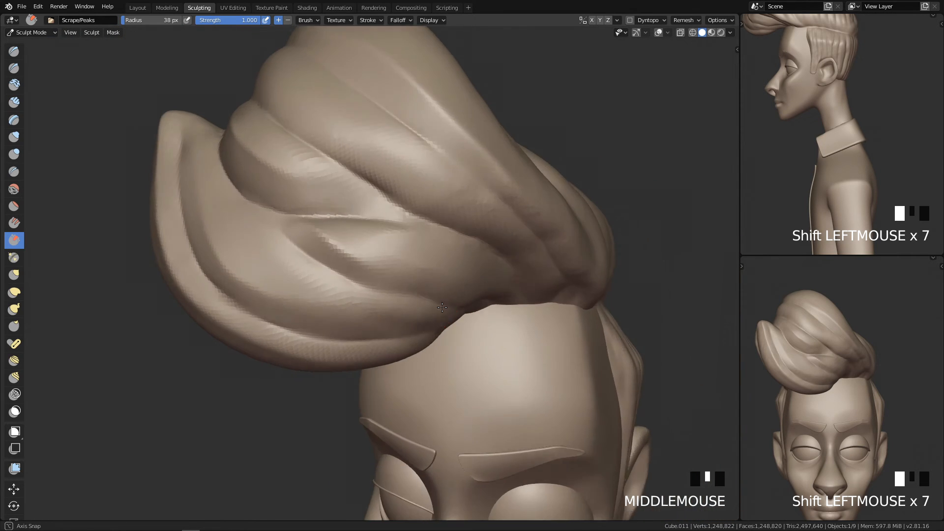
key(q)
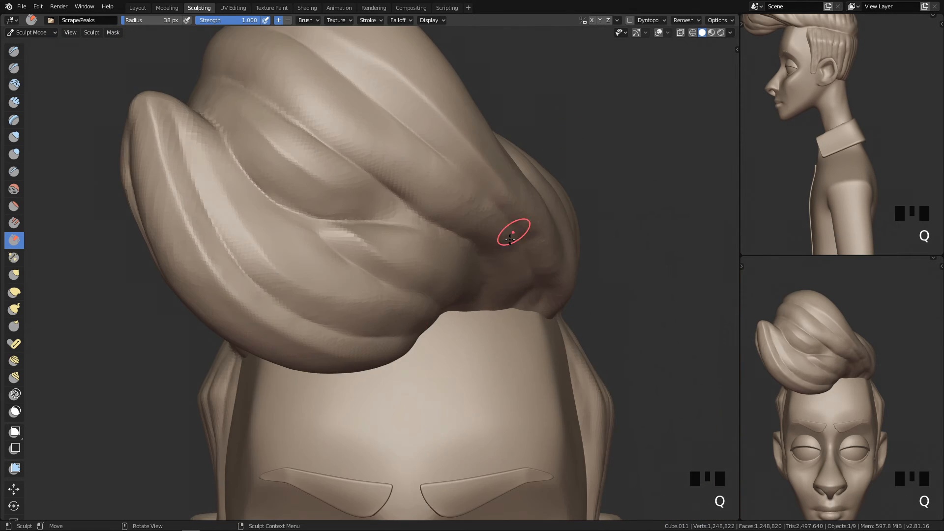
click(359, 194)
key(f)
click(386, 196)
mouse_move(290, 152)
ctrl+mouse_down()
mouse_move(349, 192)
mouse_move(340, 190)
ctrl+mouse_up()
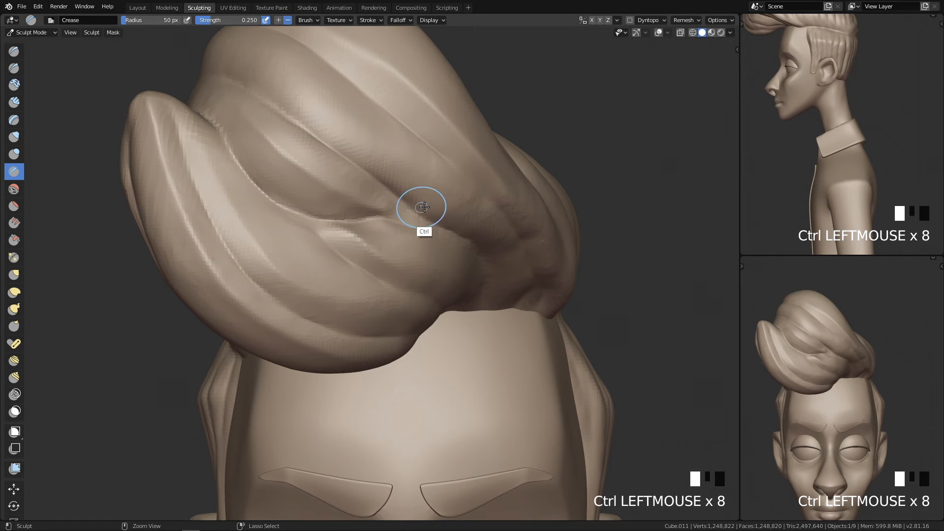
ctrl+click(352, 198)
mouse_move(352, 198)
ctrl+middle_down()
mouse_move(428, 344)
mouse_move(417, 432)
mouse_move(400, 263)
ctrl+middle_up()
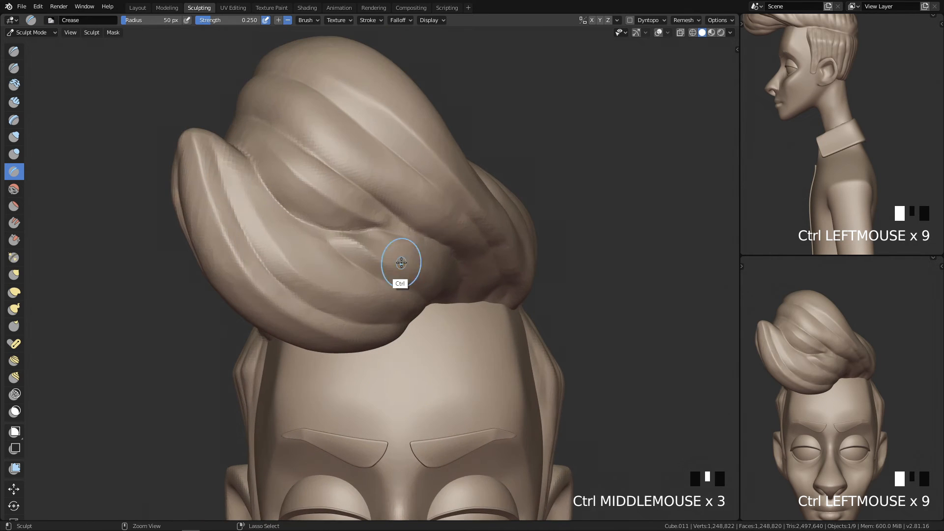
Reshape the lower end of the middle front lock with the Grab brush, using radii of 65 px and 98 px
key(g)
key(f)
key(f)
click(368, 235)
drag(376, 239, 391, 220)
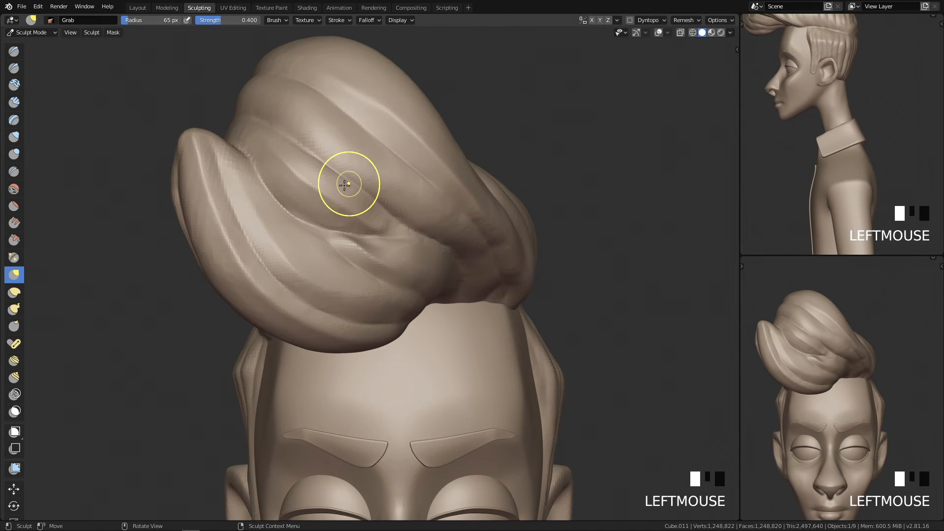
key(f)
click(372, 192)
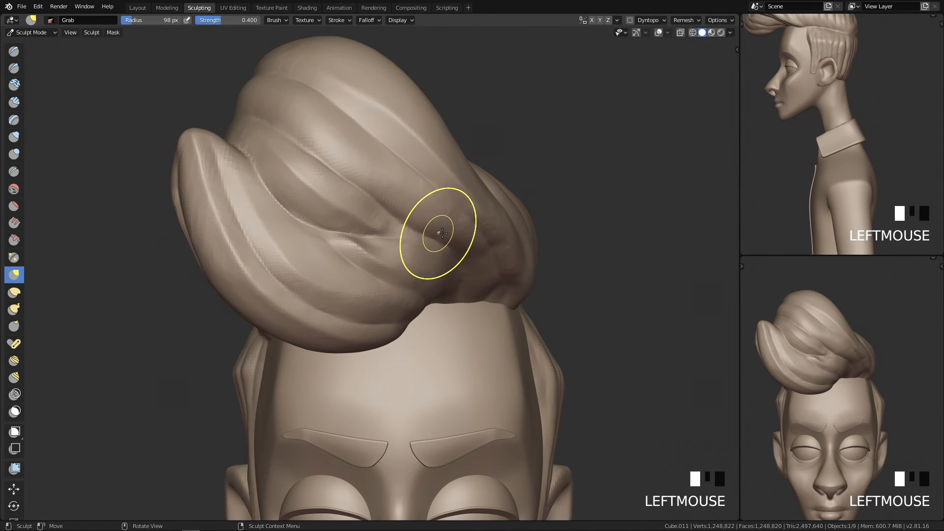
Set the brush radius to 34 px and smooth the lower end of the middle front lock
key(f)
key(f)
ctrl+middle_drag(400, 274, 331, 166)
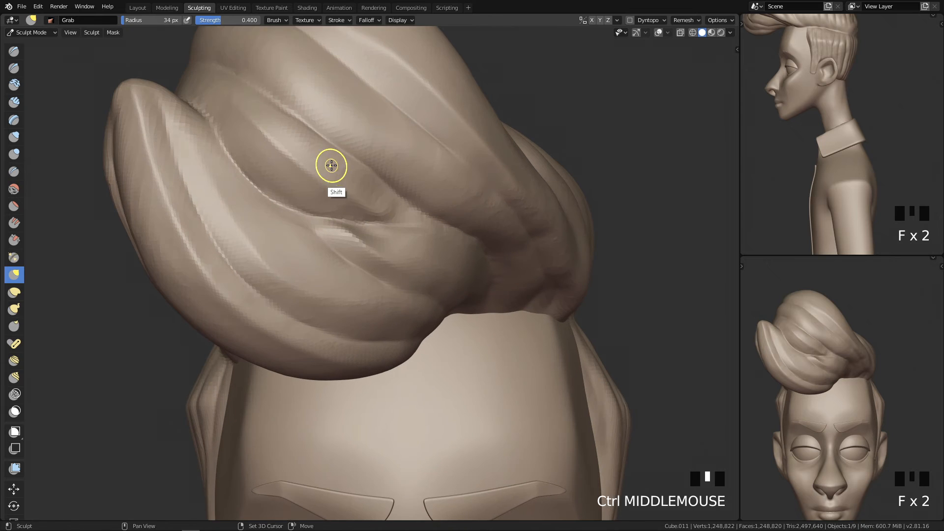
shift+drag(384, 190, 360, 211)
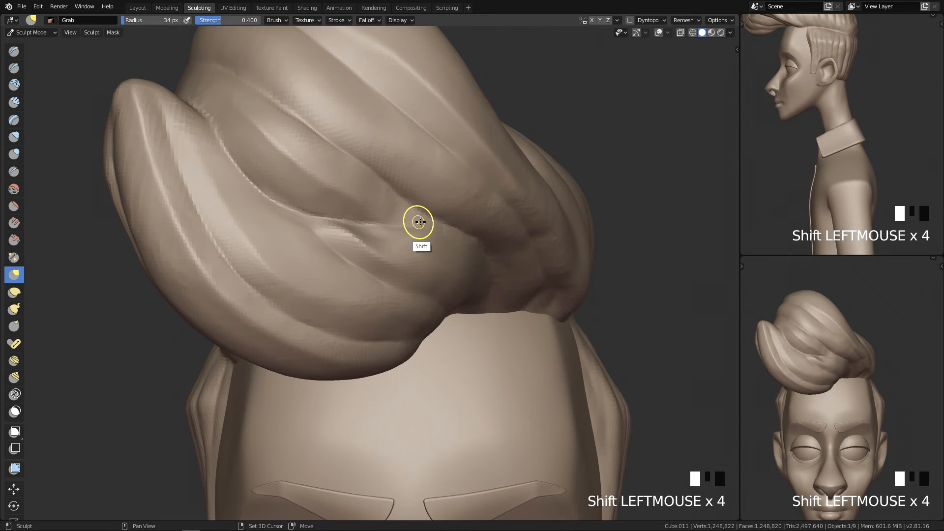
Deepen the crease where the middle front locks meet with the Crease brush at a 40 px radius, undoing unwanted strokes
key(4)
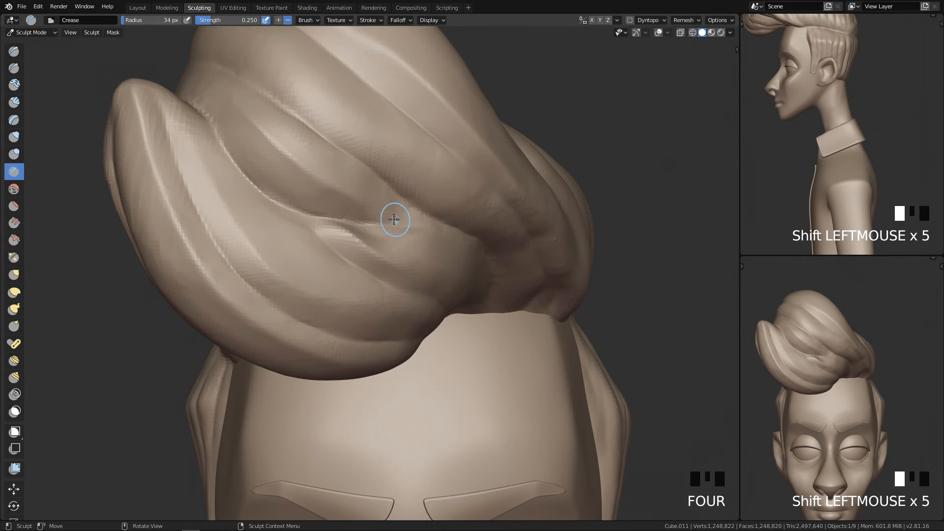
mouse_move(396, 216)
mouse_down()
mouse_move(429, 226)
mouse_move(416, 216)
mouse_up()
key(ctrl+z)
key(ctrl+z)
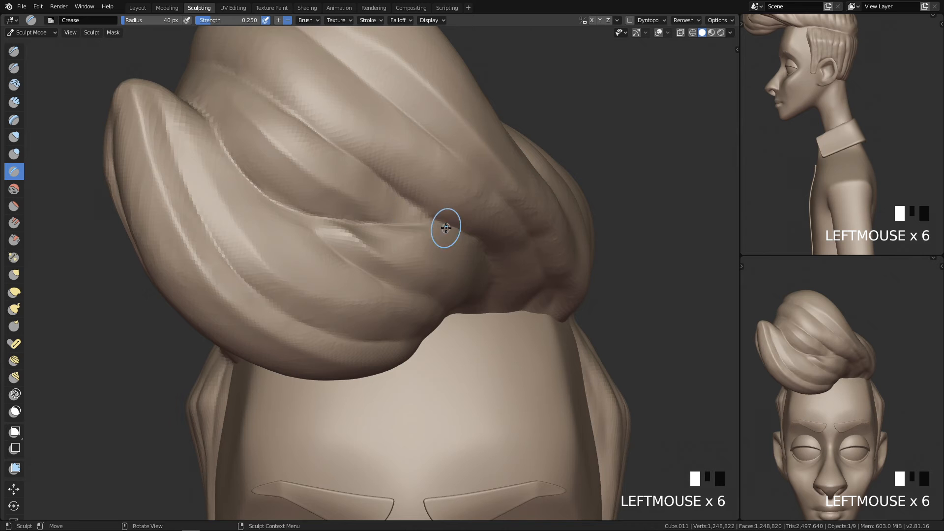
Smooth the junction between the middle front lock and the small lock below it
ctrl+middle_drag(452, 214, 400, 297)
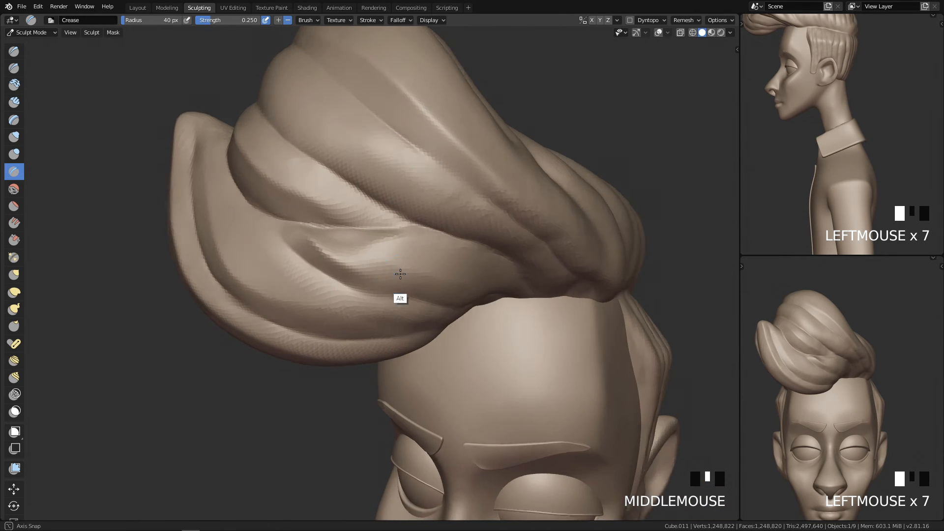
shift+click(391, 240)
mouse_move(378, 252)
middle_down()
mouse_move(383, 270)
mouse_move(379, 240)
middle_up()
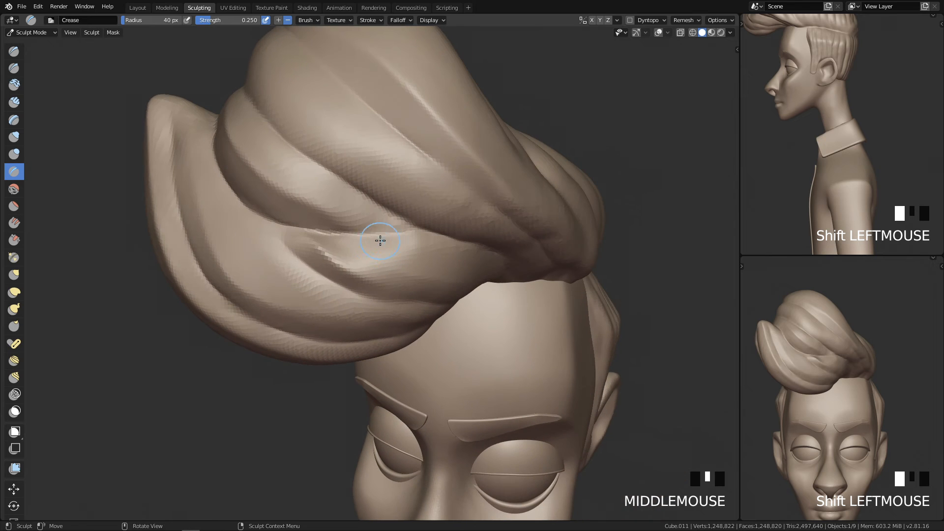
Build up the small front lock with Clay Strips at a 33 px radius, undoing the first attempt, and smooth the added volume
key(f)
click(363, 251)
key(3)
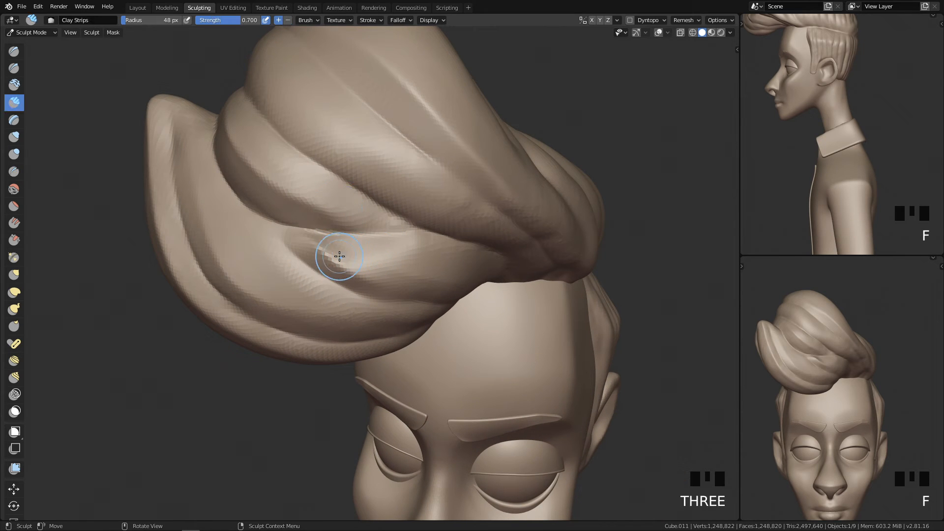
key(ctrl+z)
key(f)
drag(362, 254, 381, 253)
click(360, 247)
mouse_move(328, 239)
mouse_down()
mouse_move(400, 248)
mouse_move(338, 249)
mouse_move(370, 251)
mouse_up()
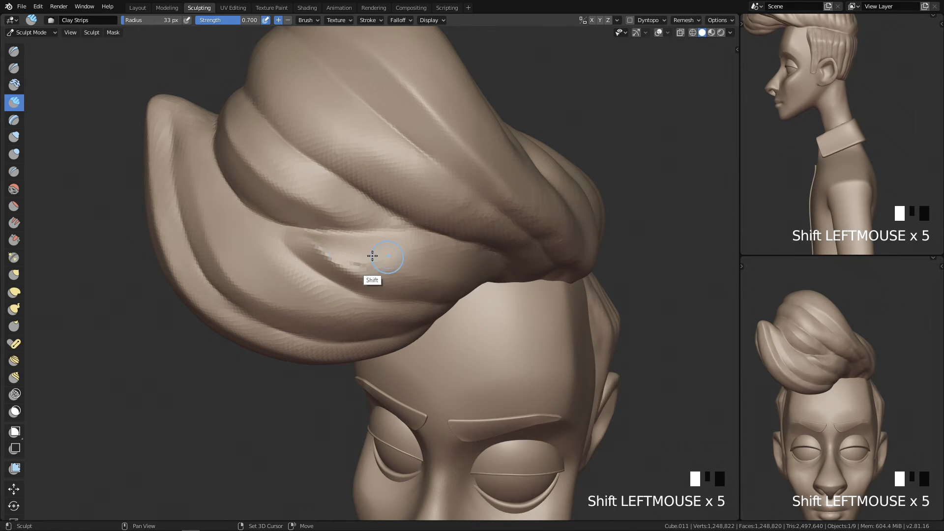
Adjust the shape of the front locks with the Grab brush, enlarging the radius to 139 px
ctrl+middle_drag(352, 250, 403, 212)
key(g)
key(t)
key(f)
drag(387, 252, 371, 249)
key(f)
click(411, 247)
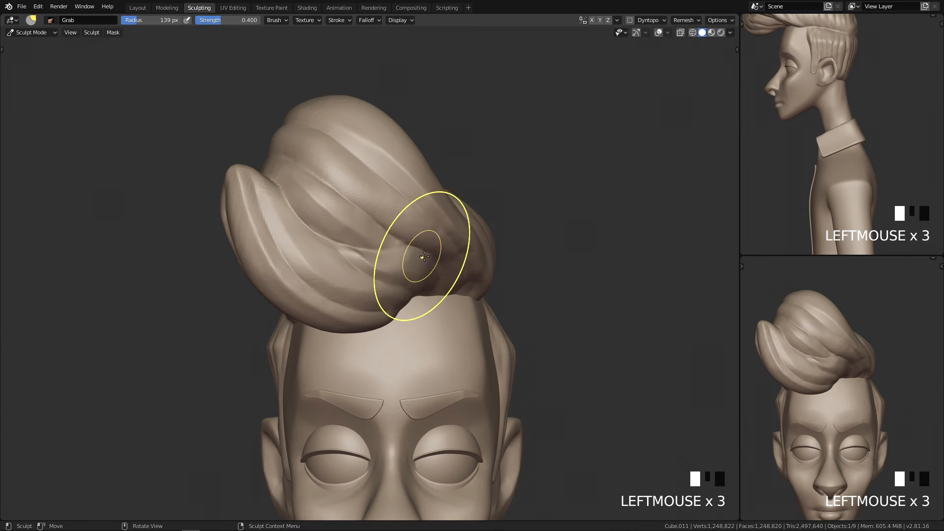
ctrl+middle_drag(460, 236, 444, 344)
key(q)
ctrl+middle_drag(516, 398, 523, 340)
Reduce the brush radius and smooth the lower front lock from the side
mouse_move(431, 320)
middle_down()
mouse_move(474, 311)
mouse_move(358, 273)
middle_up()
key(f)
key(f)
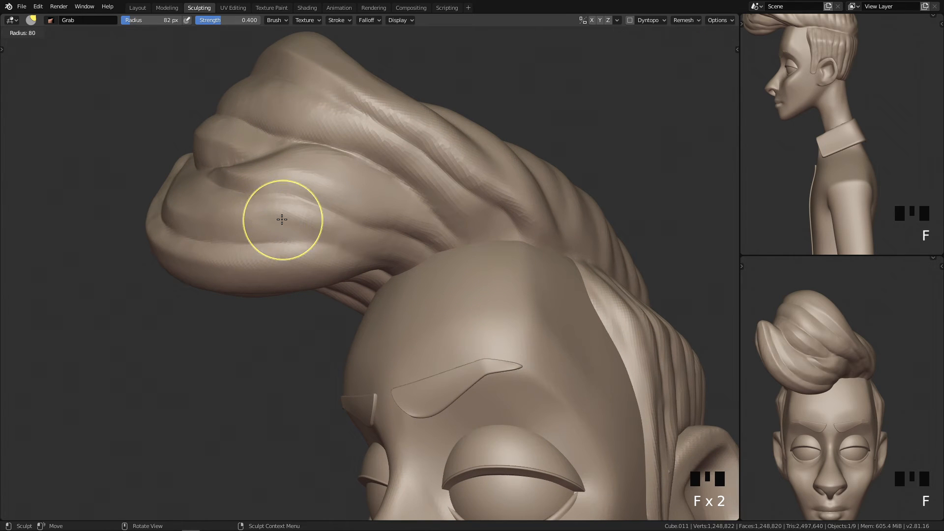
shift+click(289, 218)
shift+click(323, 227)
Flatten the front strands of the quiff with the Scrape/Peaks brush, starting at a 32 px radius
middle_drag(278, 225, 263, 180)
key(shift+3)
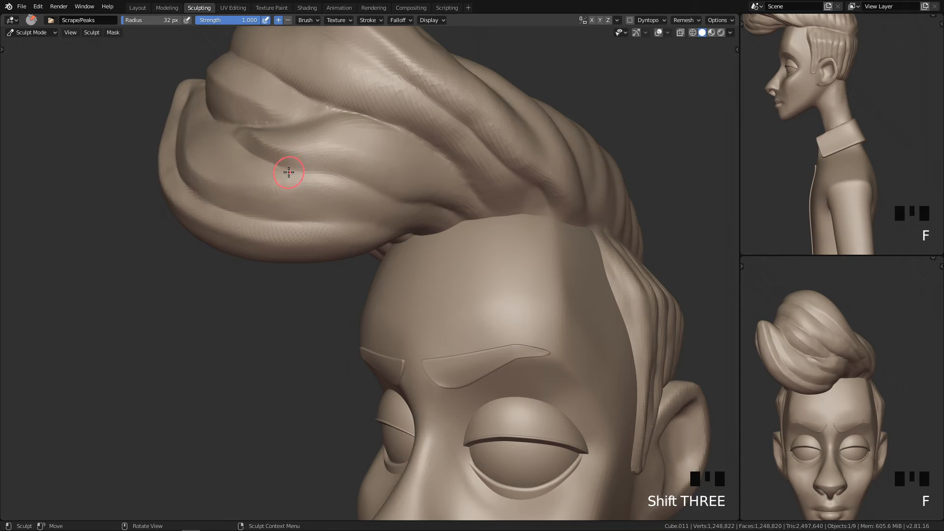
click(333, 187)
mouse_move(333, 187)
ctrl+middle_down()
mouse_move(425, 263)
mouse_move(495, 274)
mouse_move(436, 172)
ctrl+middle_up()
shift+middle_drag(435, 171, 411, 185)
key(f)
click(388, 139)
drag(388, 141, 408, 150)
Scrape the upper strand on the quiff's side at a 53 px radius and smooth the surface
mouse_move(408, 150)
middle_down()
mouse_move(487, 197)
mouse_move(486, 167)
mouse_move(472, 169)
middle_up()
key(f)
click(432, 141)
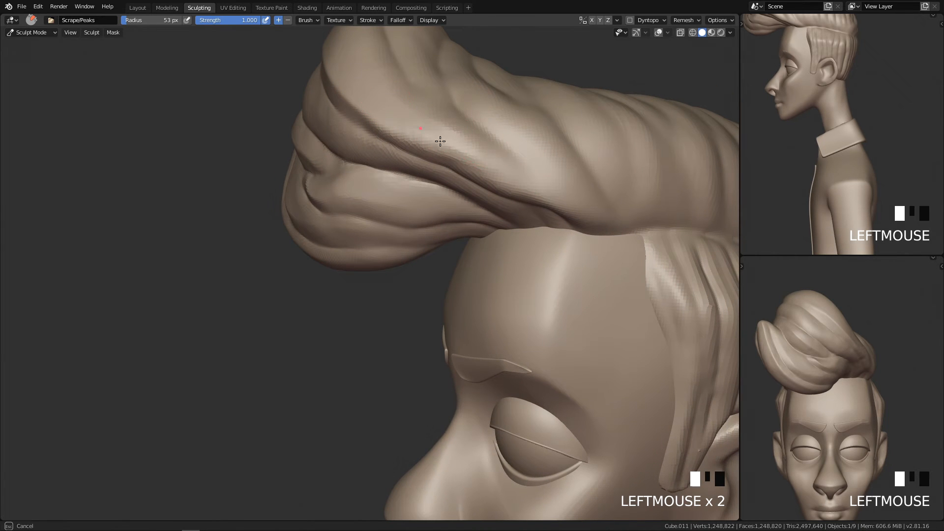
click(487, 157)
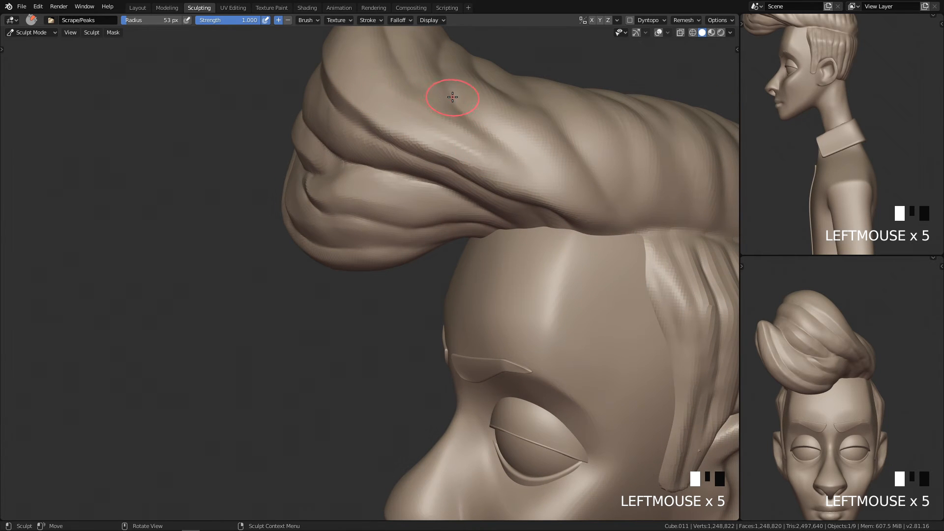
key(f)
click(468, 141)
shift+click(452, 138)
shift+click(438, 126)
Scrape the long strand running back toward the hairline with Scrape/Peaks at a 57 px radius
mouse_move(438, 126)
middle_down()
mouse_move(496, 112)
mouse_move(400, 158)
middle_up()
key(f)
click(415, 192)
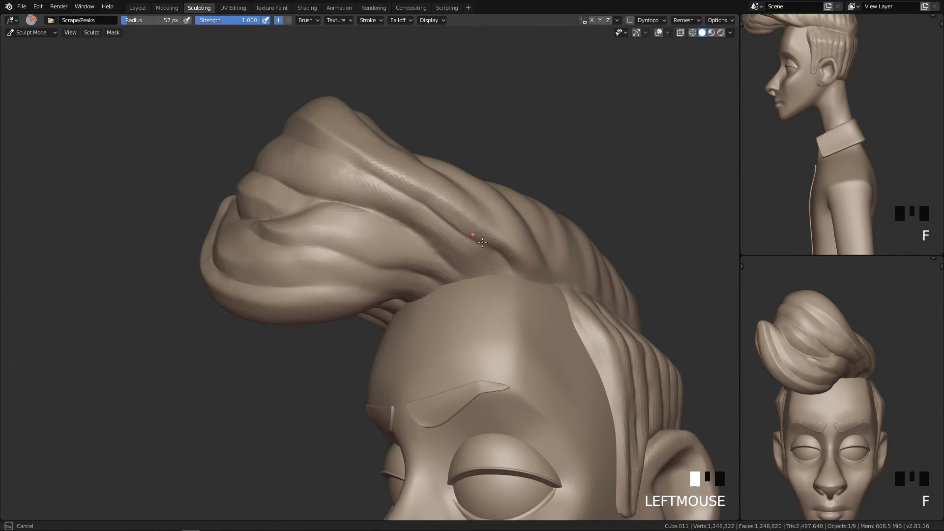
drag(457, 222, 503, 248)
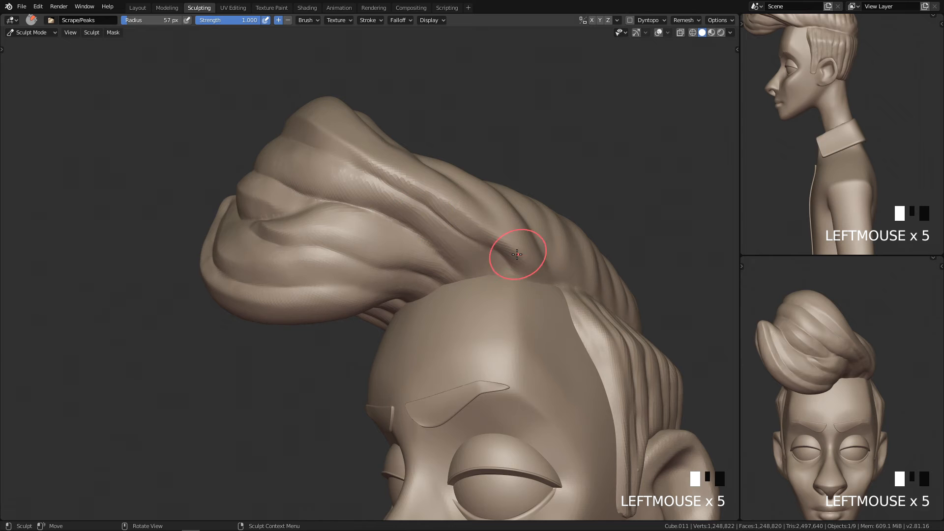
shift+middle_drag(520, 279, 453, 277)
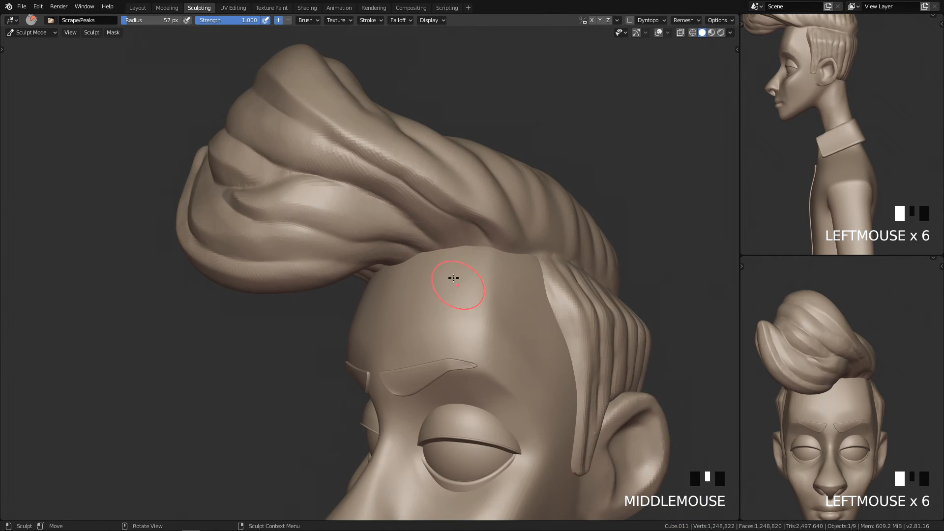
Tighten the long side grooves of the quiff with Pinch/Magnify at 27 px and 56 px radius
key(shift+2)
key(f)
click(315, 135)
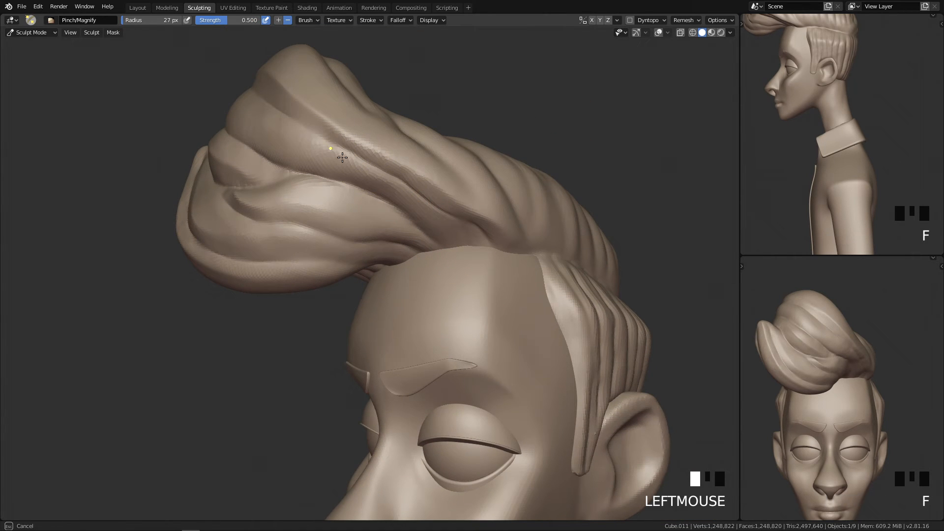
drag(414, 192, 445, 210)
key(f)
click(400, 156)
drag(343, 136, 462, 204)
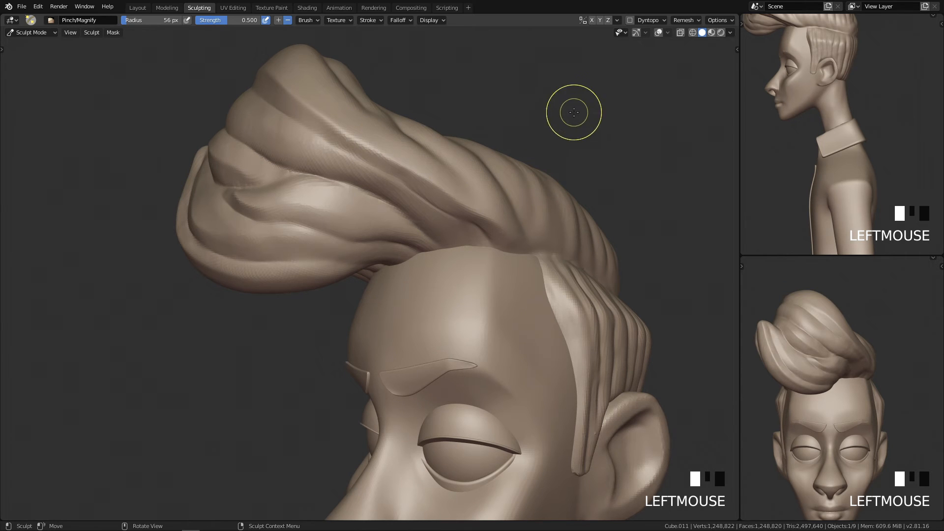
Carve the strand separation beside the upper forehead with the Crease brush at 41 px and smooth next to it
key(q)
mouse_move(455, 295)
ctrl+middle_down()
mouse_move(387, 191)
mouse_move(362, 213)
ctrl+middle_up()
key(shift+c)
key(f)
click(354, 291)
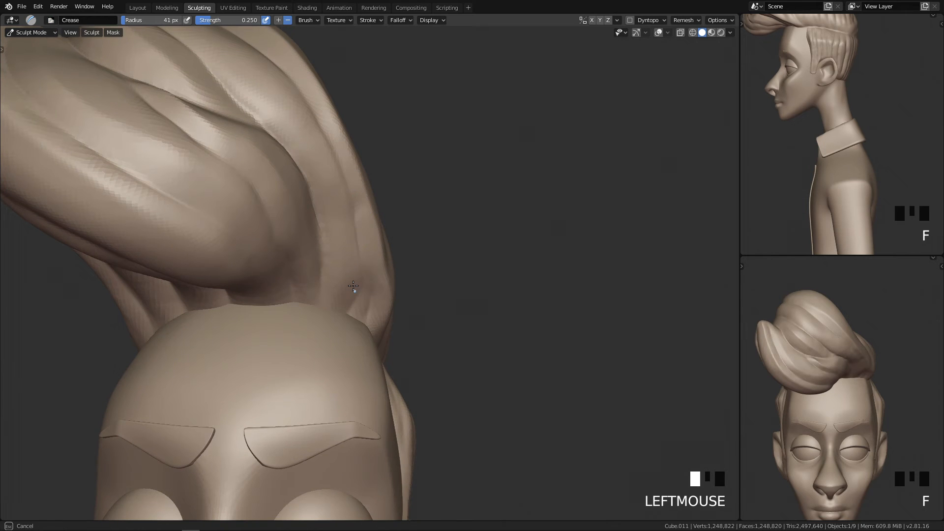
drag(348, 307, 346, 316)
drag(357, 252, 344, 323)
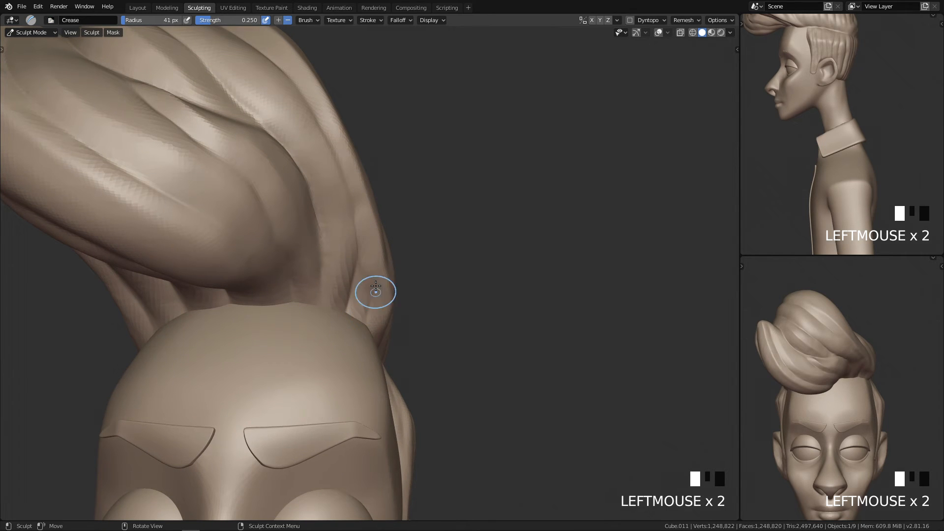
shift+drag(365, 278, 360, 330)
shift+drag(361, 317, 360, 336)
Adjust the quiff's edge above the forehead from the front view with the Grab brush
key(q)
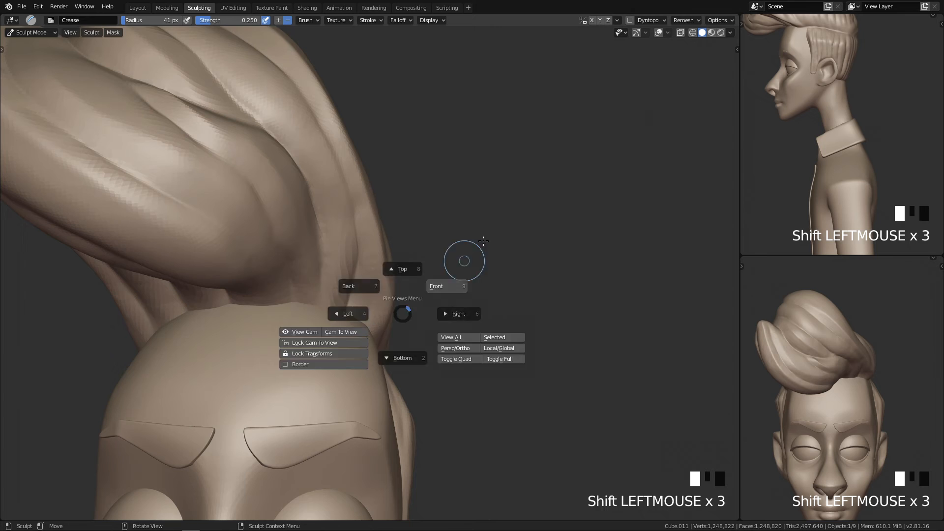
ctrl+middle_drag(491, 274, 369, 216)
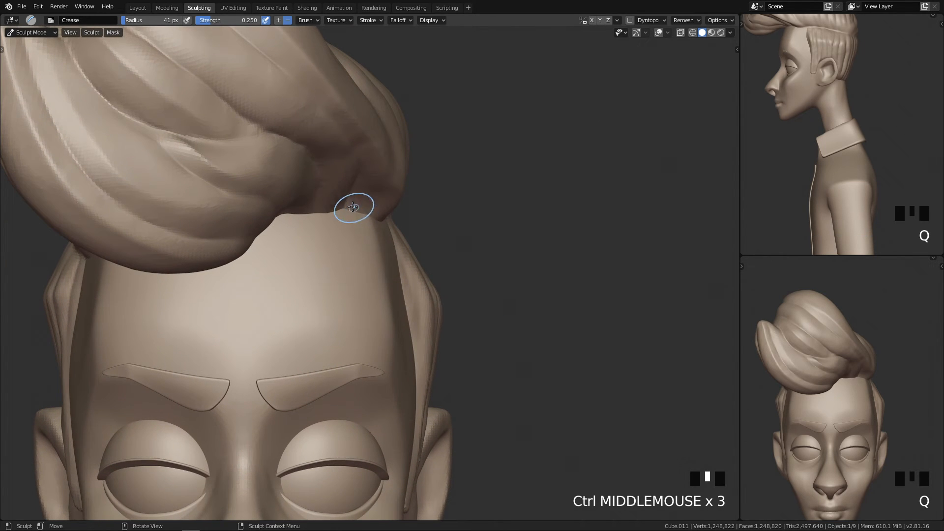
key(g)
key(f)
click(360, 198)
mouse_move(324, 214)
mouse_down()
mouse_move(322, 195)
mouse_move(311, 203)
mouse_up()
Pull the front corner of the side hair toward the forehead with Grab at 88 px, undoing the first smoothing stroke
mouse_move(382, 179)
ctrl+middle_down()
mouse_move(400, 400)
mouse_move(381, 295)
mouse_move(393, 231)
mouse_move(512, 257)
mouse_move(428, 248)
ctrl+middle_up()
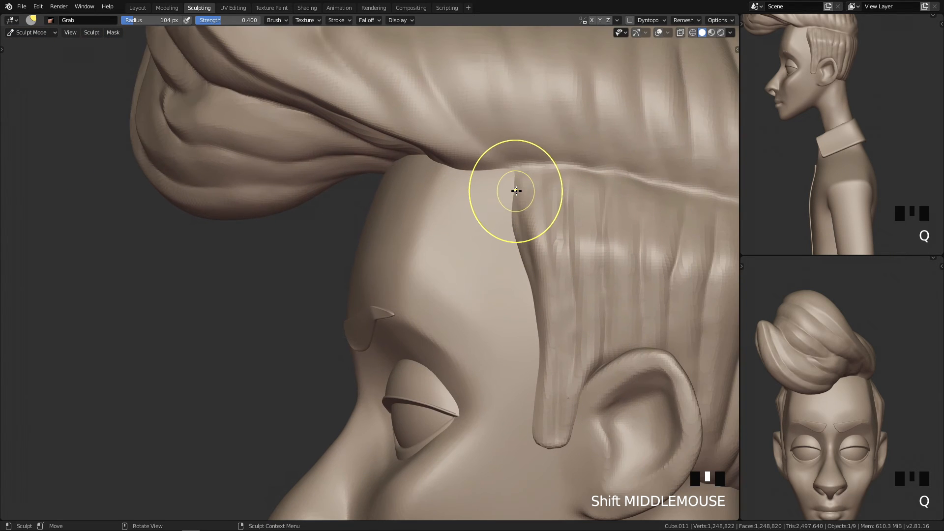
key(f)
key(f)
click(491, 184)
shift+drag(509, 180, 519, 202)
key(ctrl+z)
key(f)
key(f)
click(515, 180)
key(f)
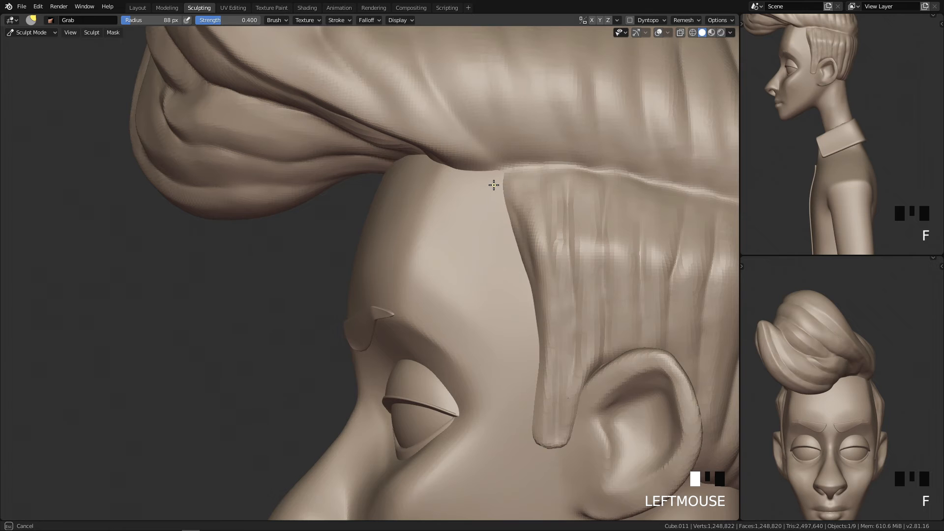
click(493, 185)
Refine the front outline of the side hair below the quiff with Grab, starting at a 60 px radius
key(f)
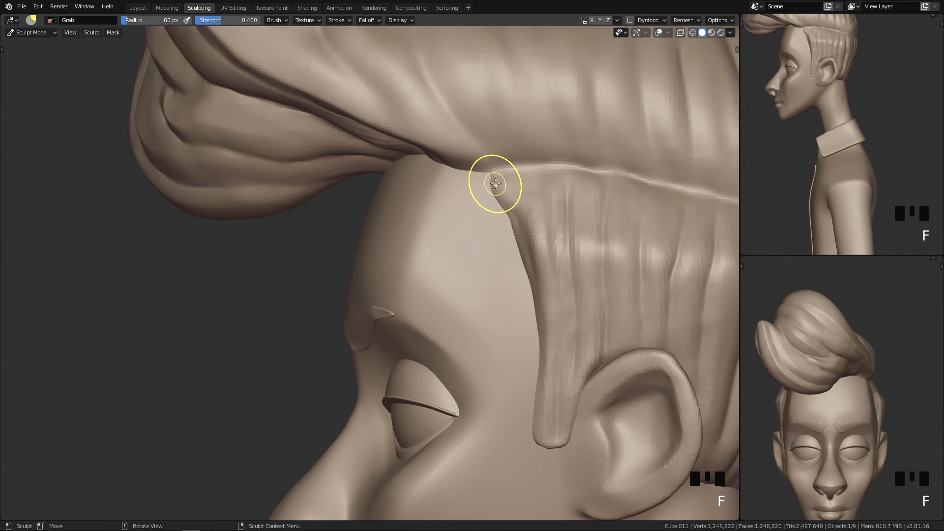
key(f)
mouse_move(488, 176)
mouse_down()
mouse_move(509, 200)
mouse_move(488, 175)
mouse_up()
click(521, 191)
key(f)
click(530, 192)
key(f)
click(546, 221)
Smooth the side hair strands between the temple and the ear, reducing the brush radius to 39 px
mouse_move(492, 196)
ctrl+middle_down()
mouse_move(467, 326)
mouse_move(415, 432)
mouse_move(537, 350)
mouse_move(411, 313)
mouse_move(419, 278)
mouse_move(383, 127)
mouse_move(330, 173)
ctrl+middle_up()
key(f)
key(f)
shift+drag(322, 194, 316, 224)
key(f)
mouse_move(346, 170)
shift+mouse_down()
mouse_move(363, 120)
mouse_move(374, 241)
shift+mouse_up()
key(f)
click(377, 119)
mouse_move(372, 223)
shift+mouse_down()
mouse_move(368, 154)
mouse_move(363, 197)
shift+mouse_up()
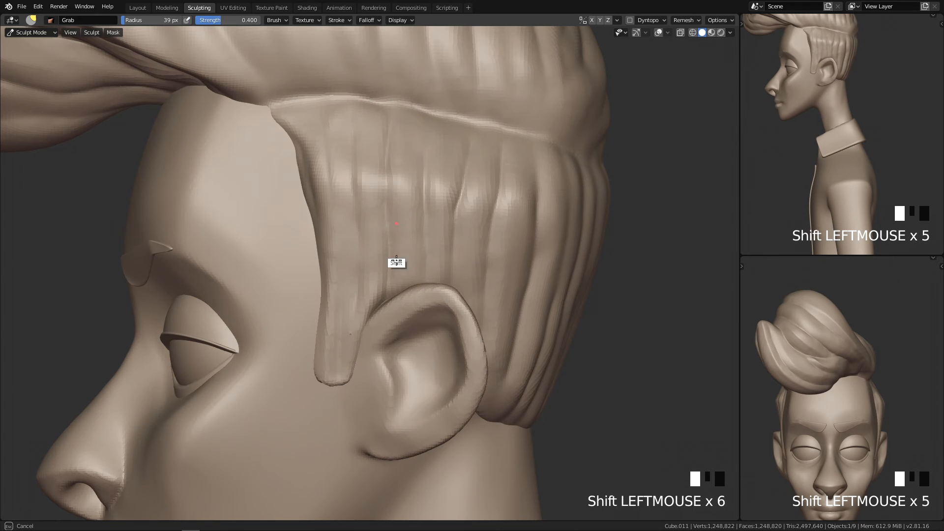
shift+drag(445, 160, 444, 272)
Smooth the front edge of the side hair and sharpen it with Pinch/Magnify at a 39 px radius
ctrl+middle_drag(473, 193, 541, 364)
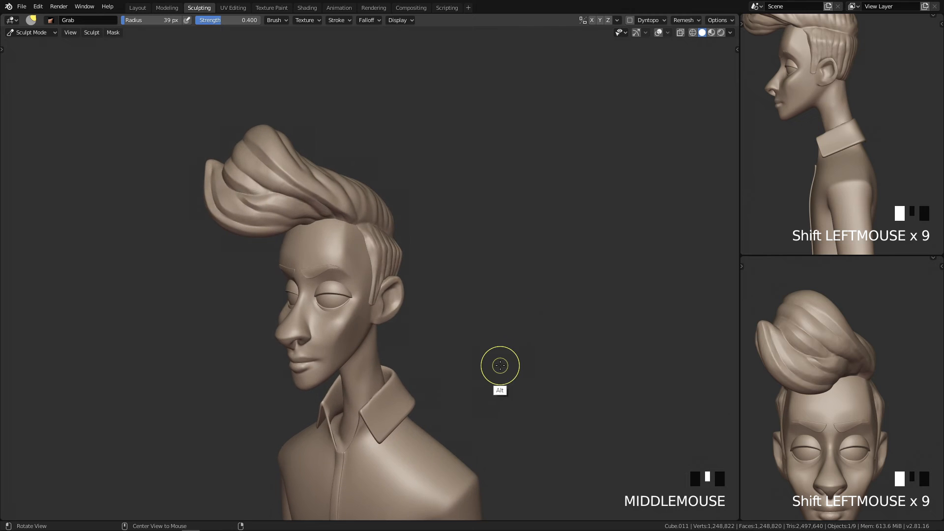
ctrl+middle_drag(489, 426, 370, 185)
shift+drag(370, 185, 383, 235)
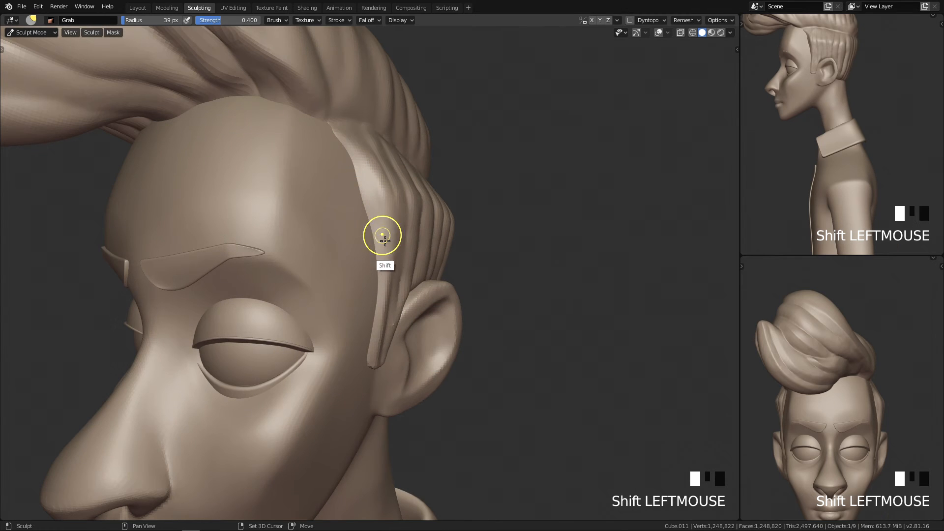
key(shift+2)
drag(381, 183, 387, 240)
mouse_move(372, 168)
mouse_down()
mouse_move(385, 242)
mouse_move(399, 215)
mouse_up()
Flatten the front strand of the side hair down to the sideburn with Scrape/Peaks at a 58 px radius
middle_drag(417, 316, 361, 309)
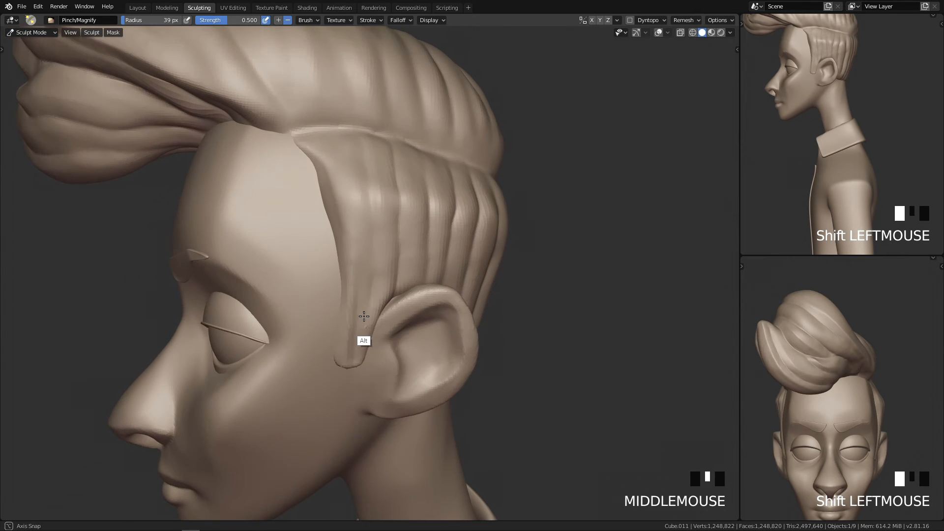
key(shift+1)
drag(355, 199, 359, 215)
key(f)
click(354, 172)
drag(341, 161, 355, 226)
drag(340, 172, 360, 253)
drag(339, 167, 360, 276)
Scrape the sideburn and the strands above the ear with Scrape/Peaks at a 42 px radius
key(q)
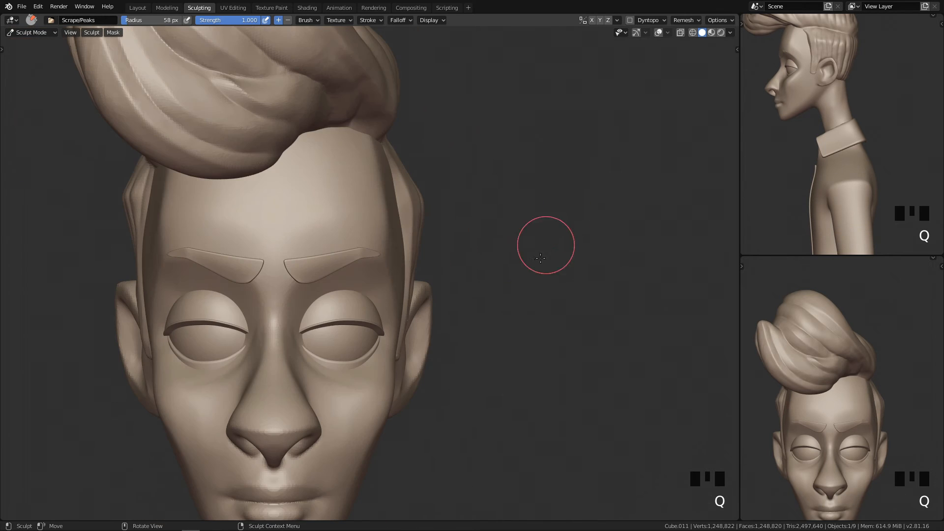
middle_drag(494, 332, 402, 345)
key(f)
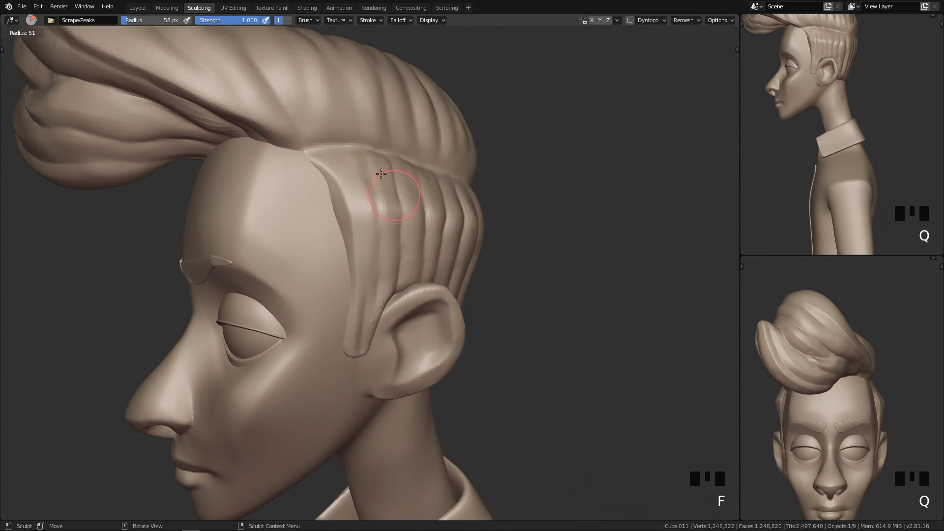
click(386, 273)
click(371, 314)
click(368, 319)
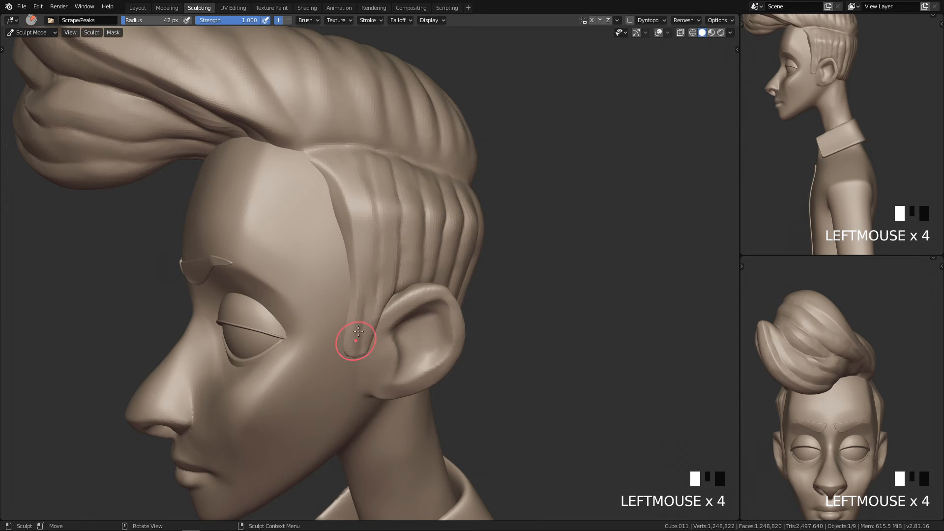
Try to scrape the front edge of the side hair on the opposite side of the head
mouse_move(384, 387)
middle_down()
mouse_move(514, 373)
mouse_move(498, 341)
middle_up()
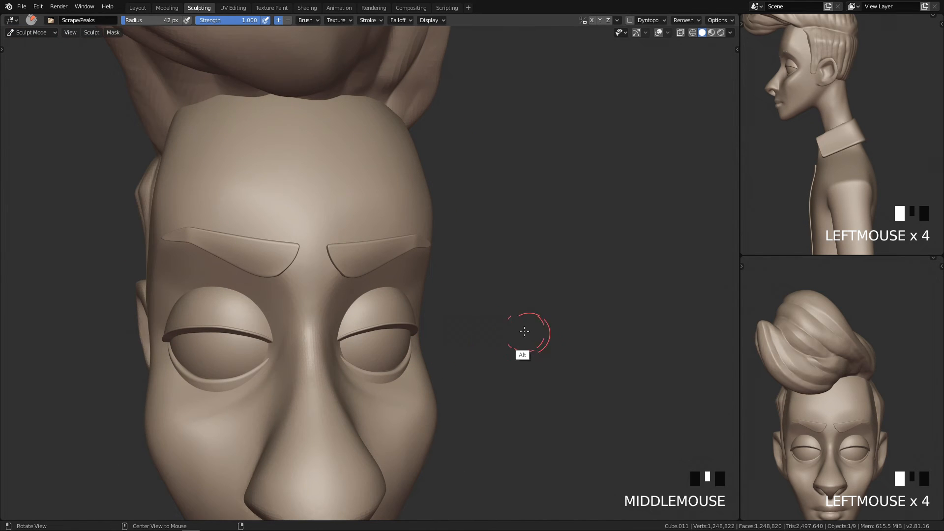
middle_drag(474, 301, 483, 296)
middle_drag(483, 296, 570, 287)
mouse_move(328, 102)
mouse_down()
mouse_move(310, 237)
mouse_move(313, 153)
mouse_up()
key(ctrl+z)
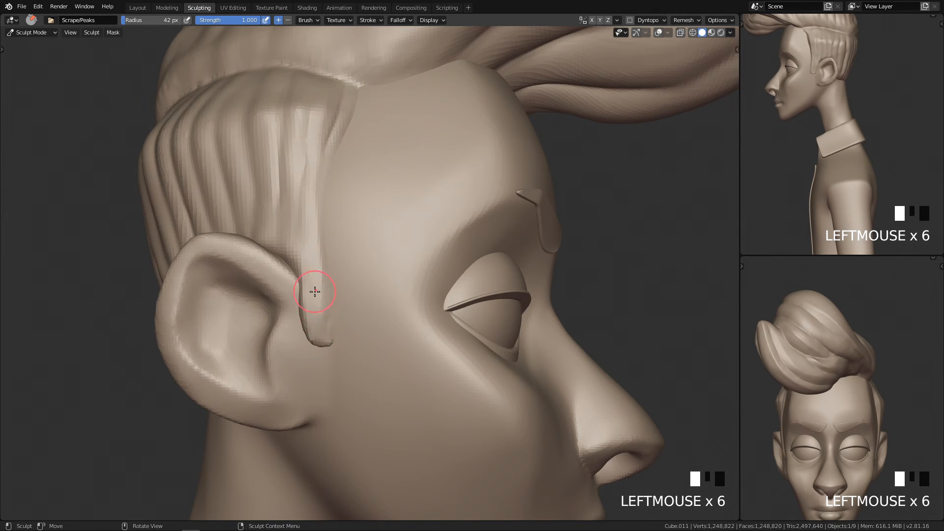
Adjust the hairline on the opposite side of the head with the Grab brush
mouse_move(363, 220)
middle_down()
mouse_move(407, 270)
mouse_move(421, 130)
middle_up()
key(g)
key(f)
click(443, 143)
drag(451, 144, 471, 154)
Examine the hairstyle and overall head silhouette from several angles
ctrl+middle_drag(538, 165, 451, 390)
middle_drag(512, 381, 320, 315)
key(q)
middle_drag(270, 209, 500, 304)
ctrl+middle_drag(500, 304, 436, 433)
key(q)
ctrl+middle_drag(503, 354, 499, 341)
mouse_move(495, 424)
shift+middle_down()
mouse_move(505, 269)
mouse_move(535, 317)
mouse_move(520, 280)
mouse_move(450, 300)
shift+middle_up()
Leave Sculpt Mode, deselect all objects and face the character from the front
key(Tab)
key(alt+a)
key(q)
shift+middle_drag(521, 261, 531, 200)
key(q)
click(505, 323)
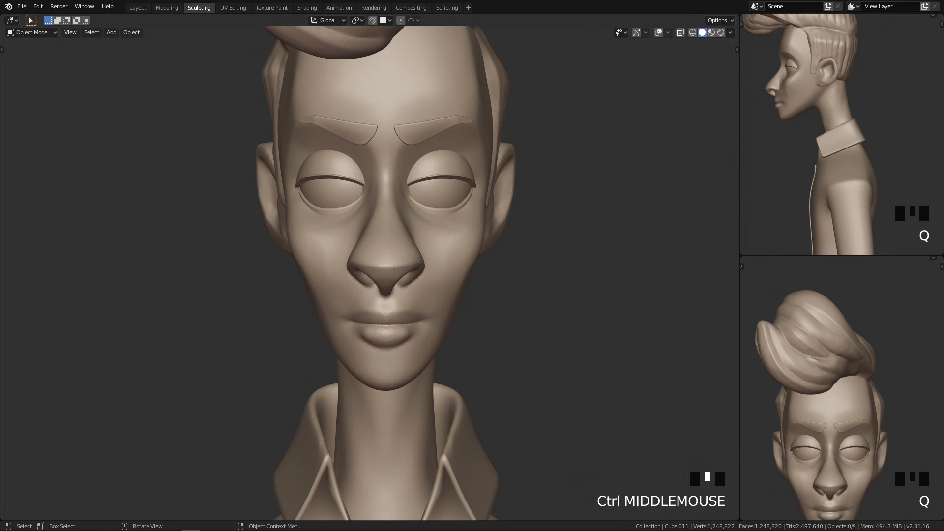
Select the head mesh, apply Shade Smooth to it and check the face up close
scroll(420, 205, up, 4)
shift+middle_drag(420, 205, 481, 242)
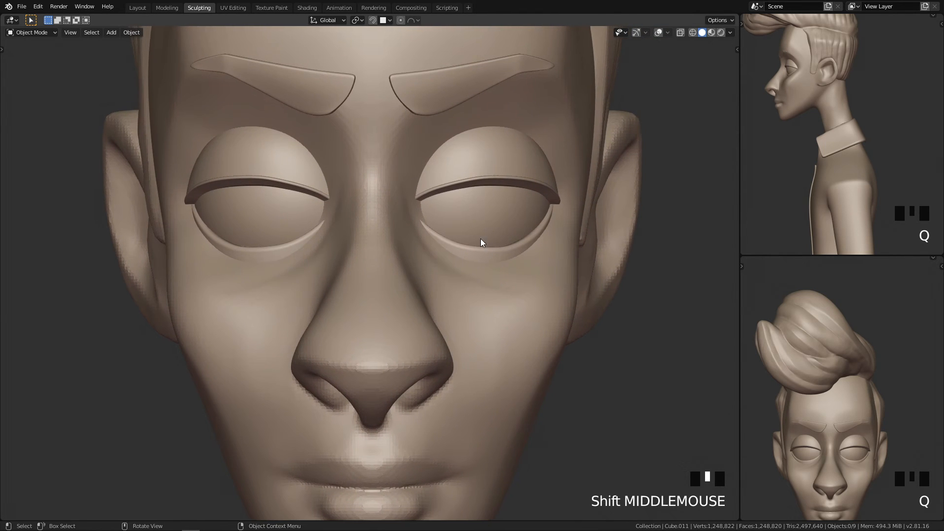
click(387, 294)
right_click(387, 294)
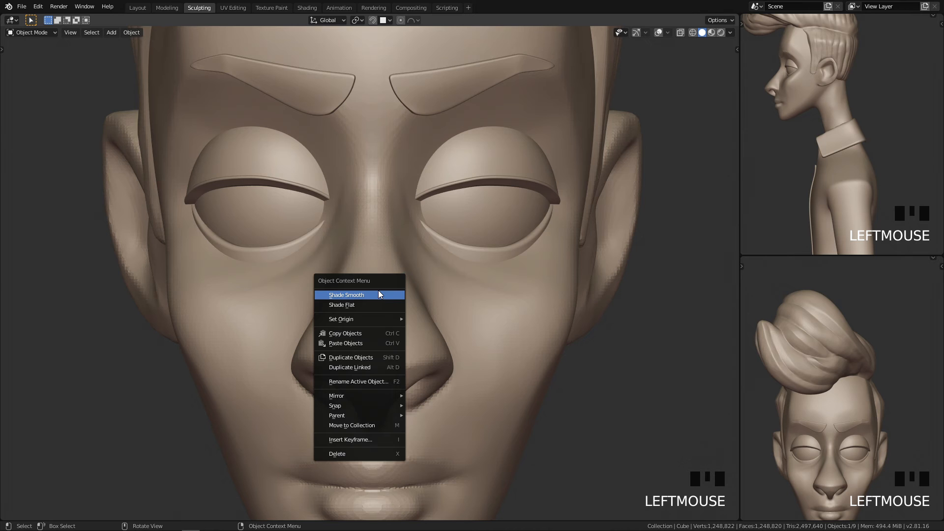
right_click(378, 294)
scroll(377, 287, down, 5)
scroll(377, 281, up, 2)
scroll(378, 282, up, 3)
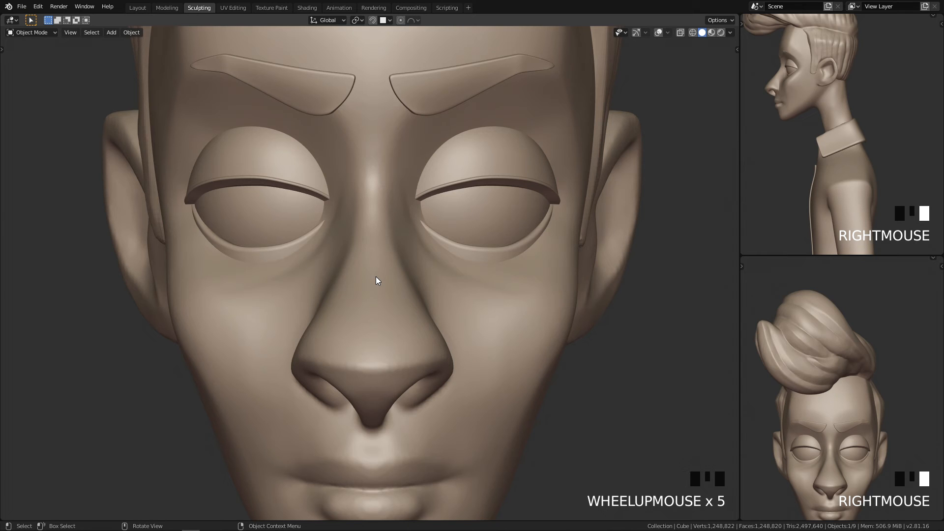
Select the eyeball sphere, switch to the Layout workspace and enter Edit Mode on it
click(455, 227)
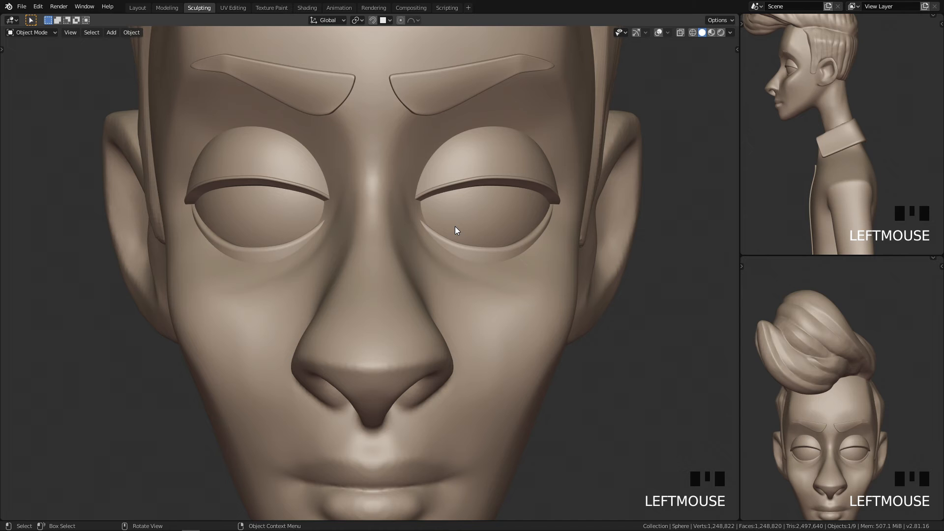
key(Tab)
key(Tab)
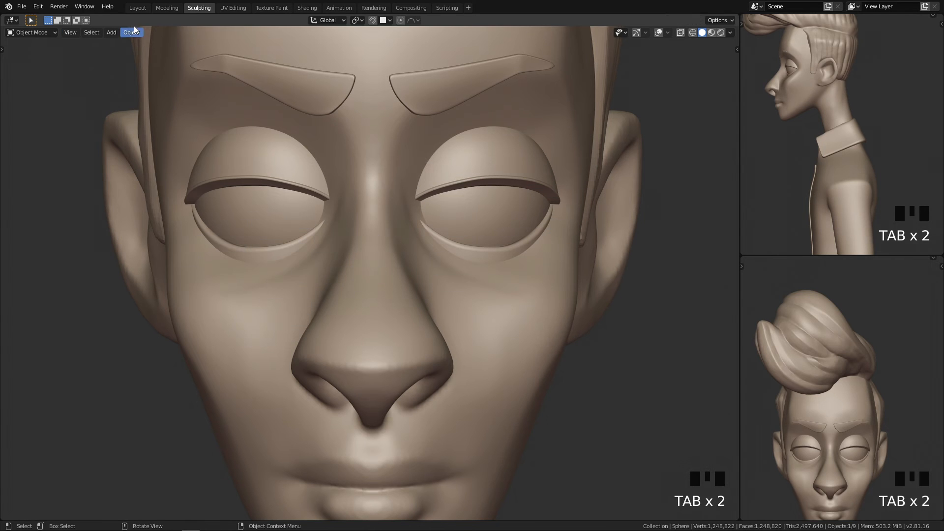
click(139, 8)
scroll(449, 315, up, 6)
shift+middle_drag(440, 319, 431, 254)
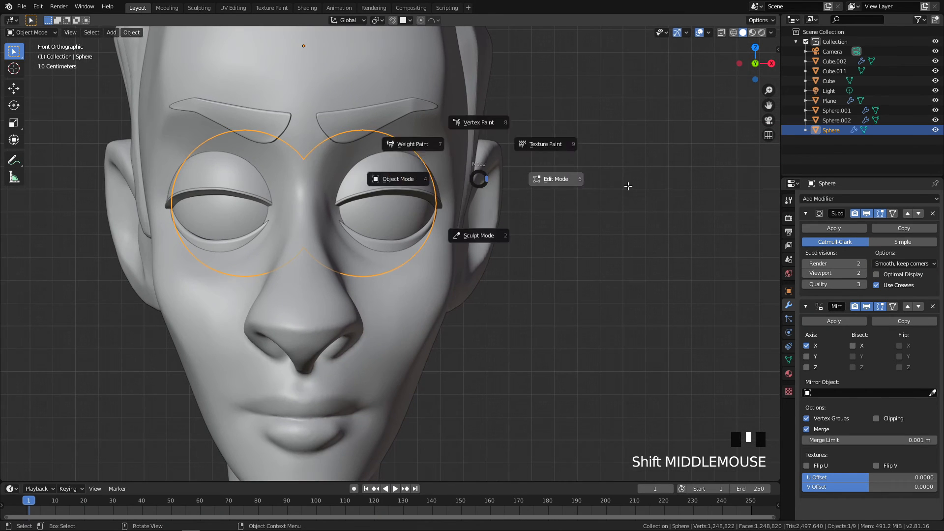
key(Tab)
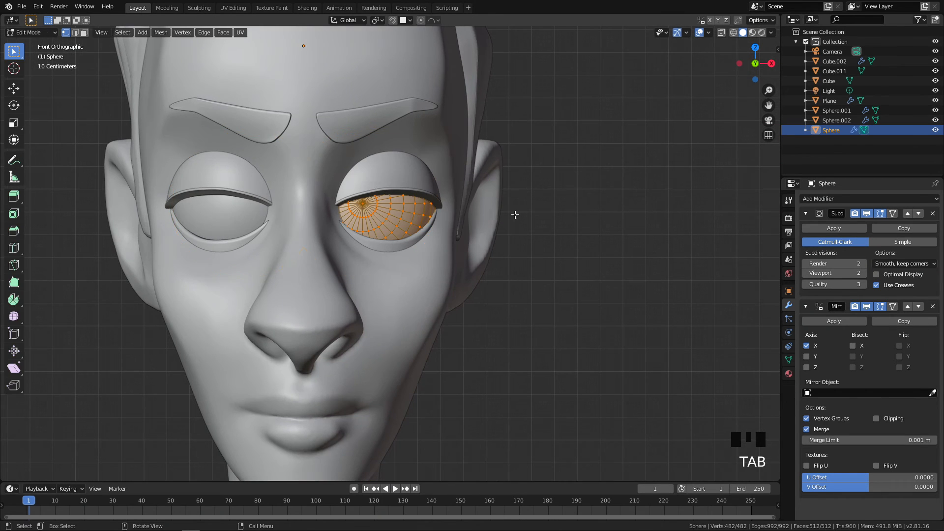
scroll(509, 148, up, 5)
shift+middle_drag(509, 149, 534, 232)
scroll(534, 232, down, 8)
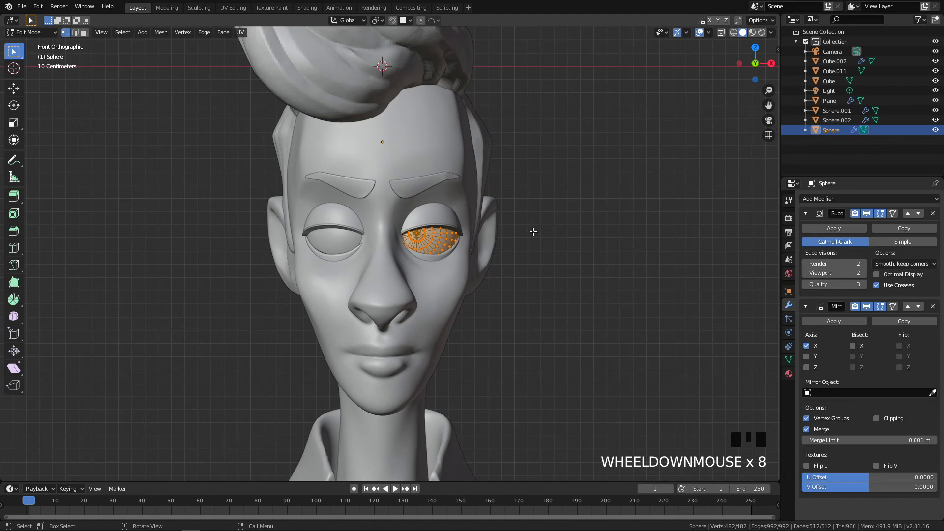
scroll(520, 242, up, 5)
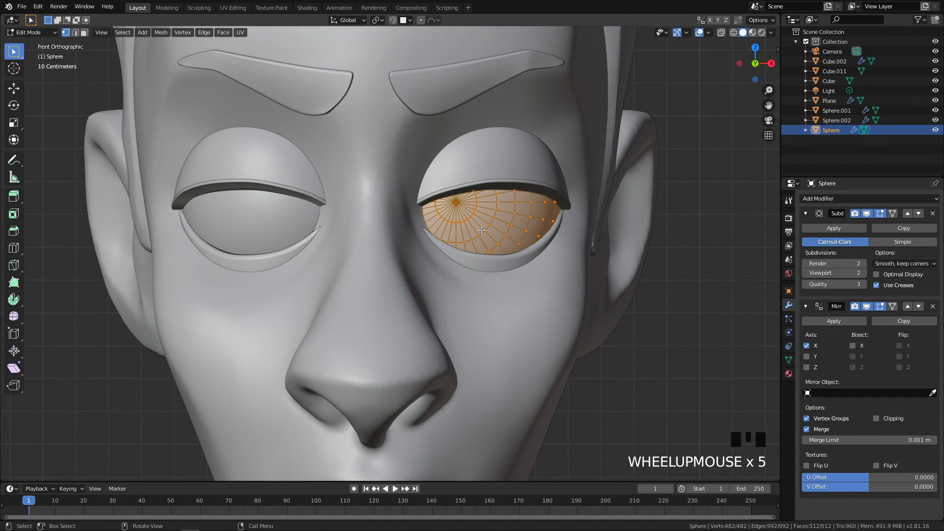
scroll(491, 239, up, 3)
key(r)
right_click(504, 225)
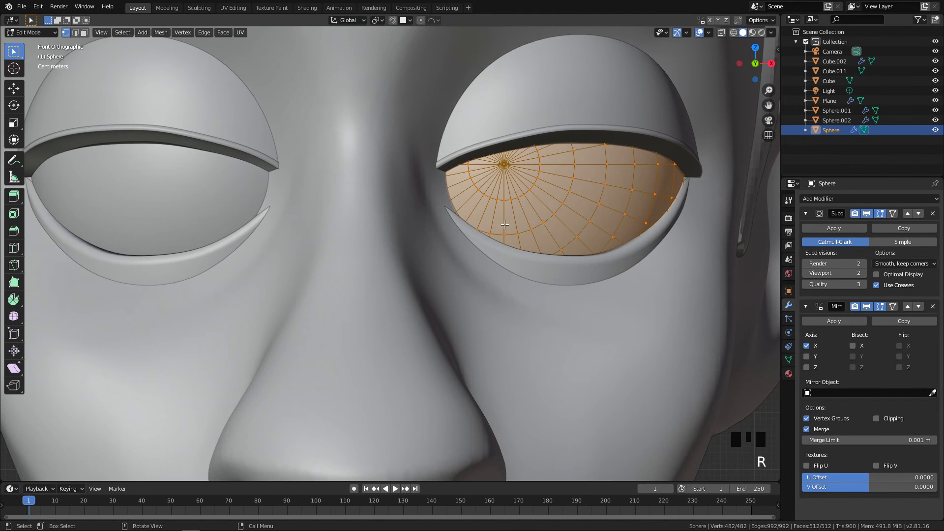
Duplicate the eyeball's front cap in place, out to the second edge ring, and separate it into its own object
click(558, 199)
double_click(564, 199)
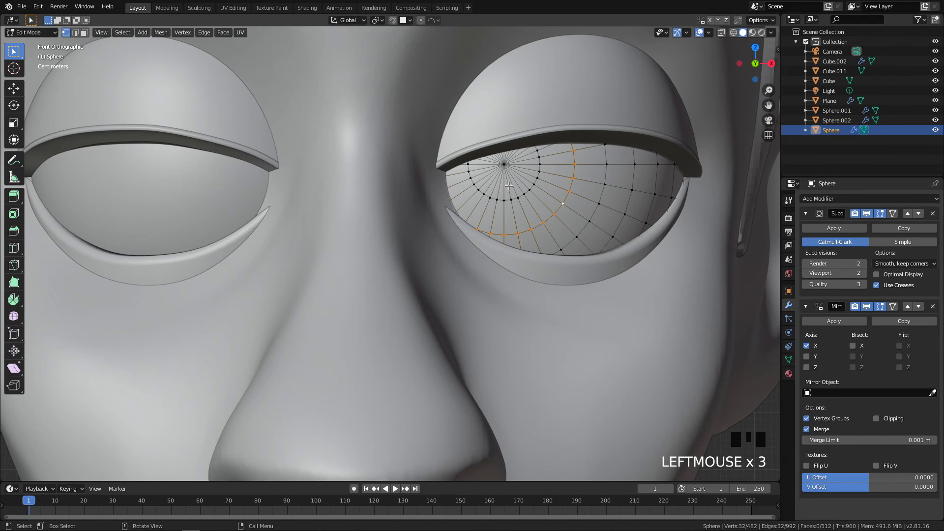
shift+click(503, 164)
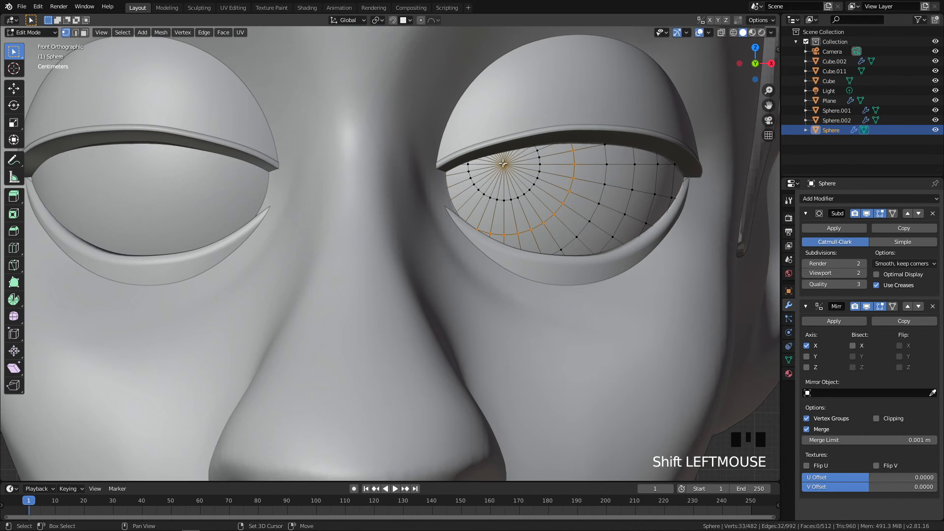
shift+click(535, 180)
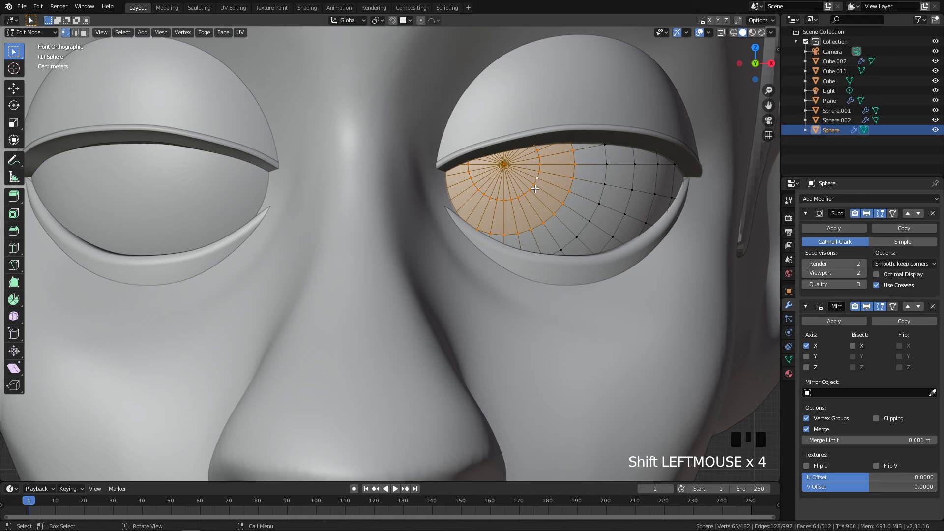
key(shift+d)
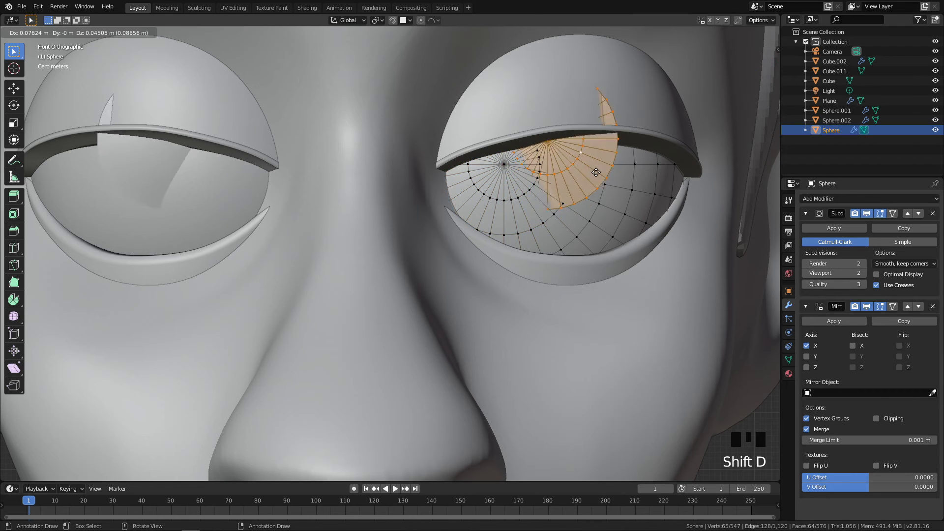
right_click(552, 219)
key(p)
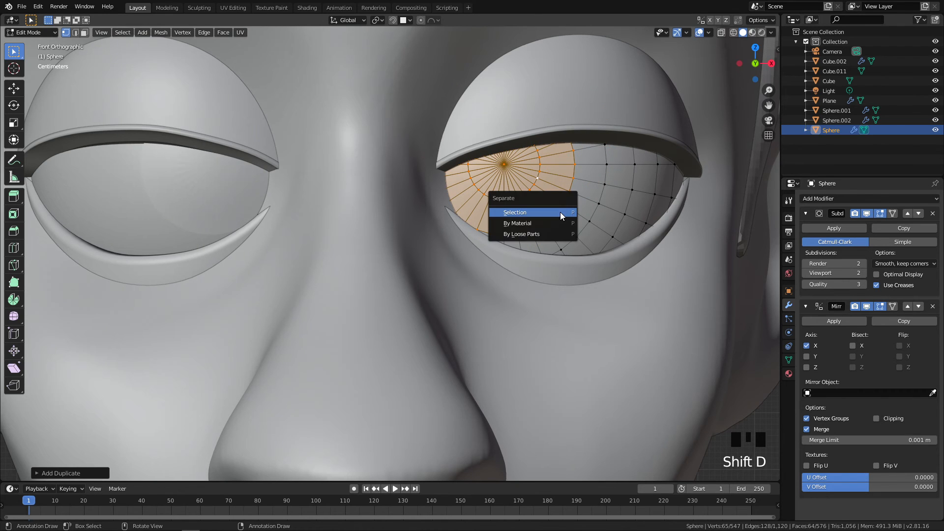
click(561, 212)
Switch to Object Mode, select the separated iris cap and test-move it across the eye
key(Tab)
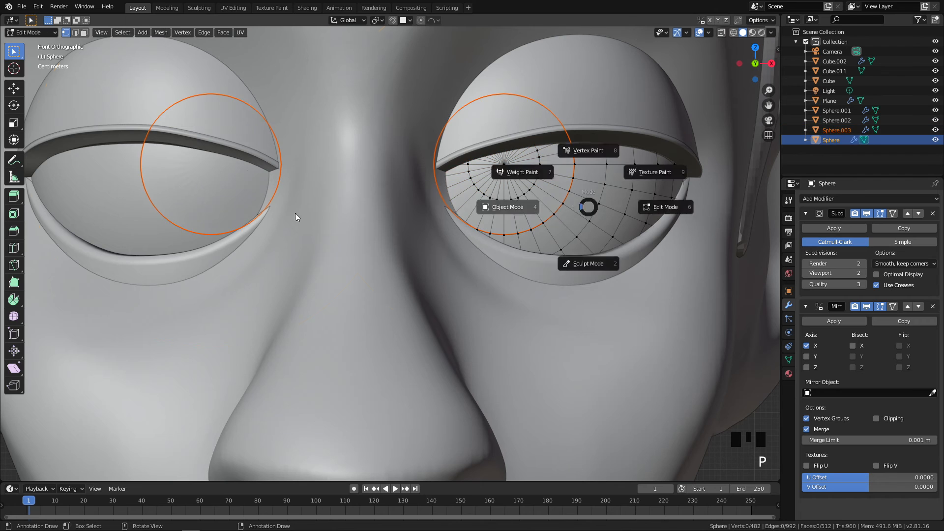
click(560, 186)
key(g)
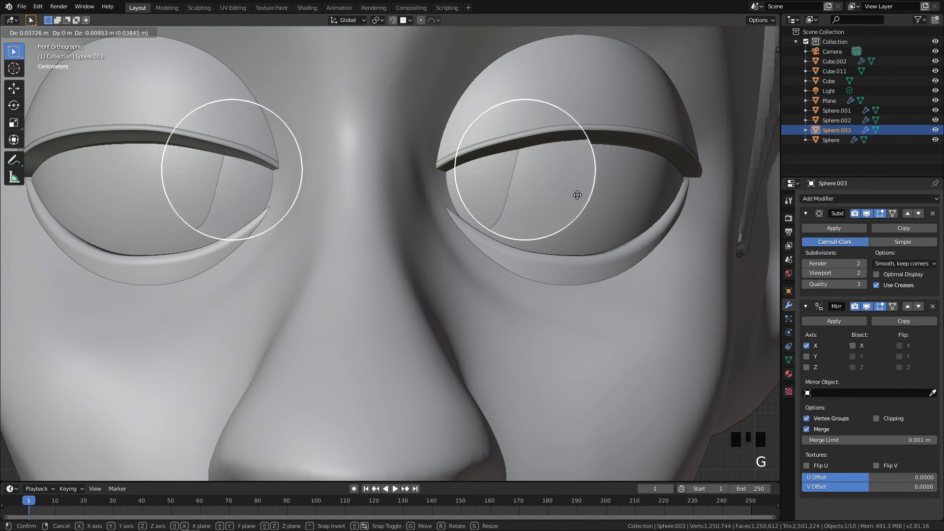
right_click(587, 195)
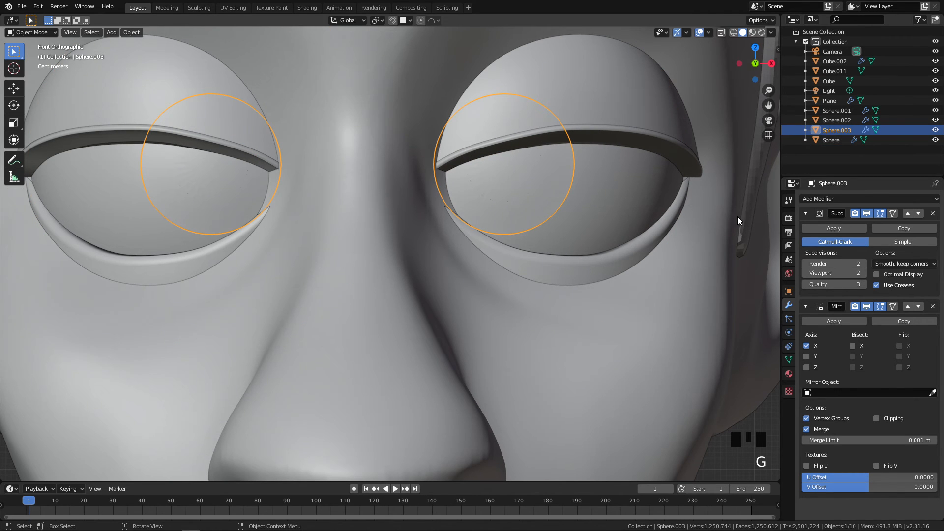
Add a Shrinkwrap modifier to the iris cap with the eyeball Sphere as its target
click(862, 199)
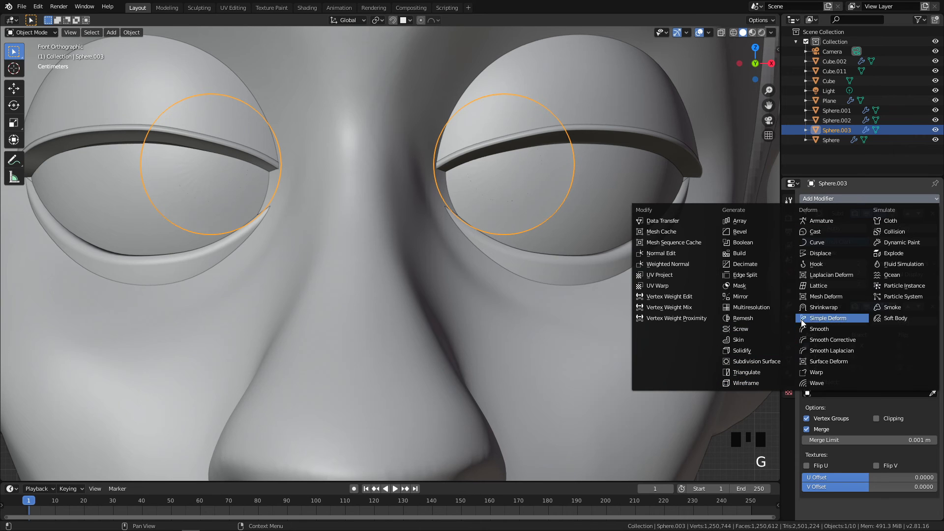
click(823, 309)
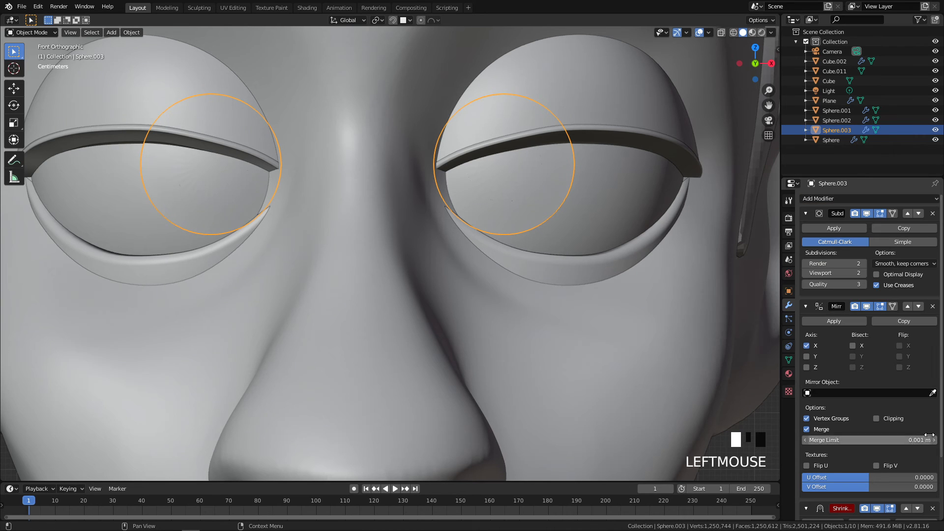
click(933, 393)
click(634, 197)
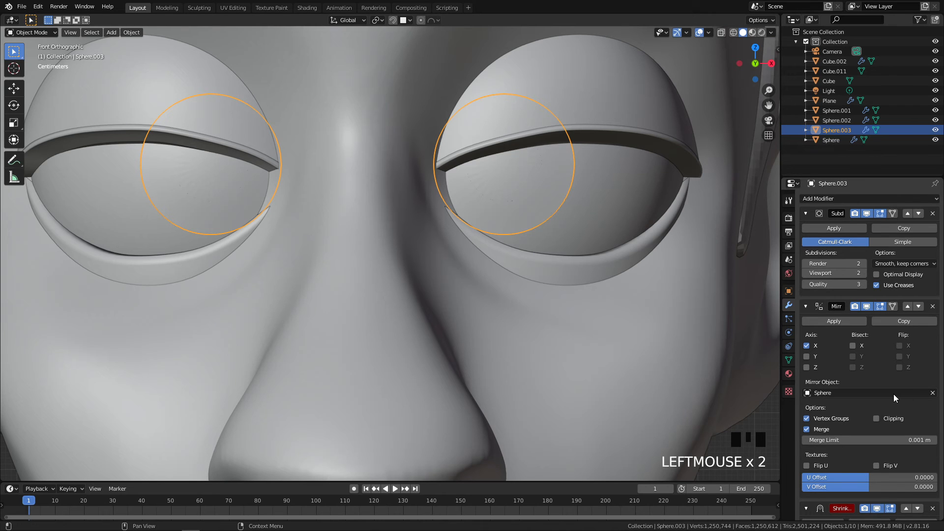
scroll(933, 393, down, 4)
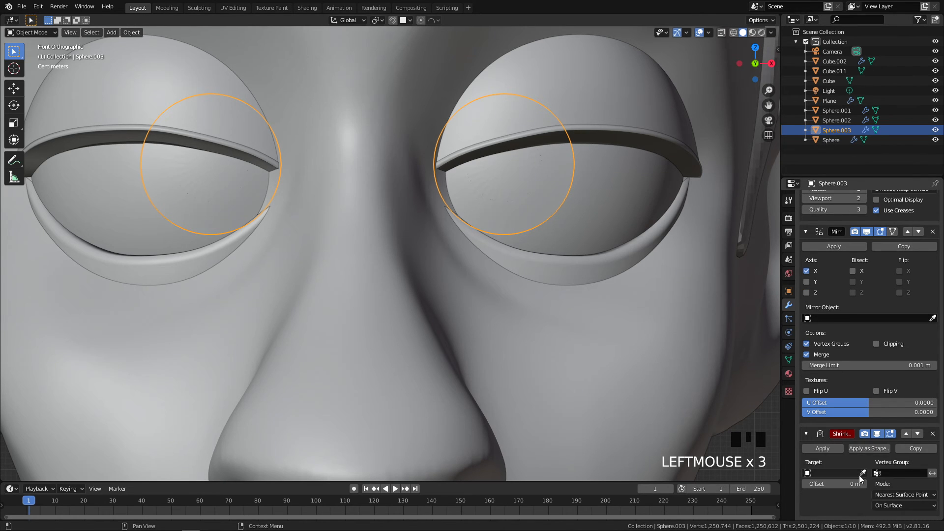
click(613, 215)
Examine the iris cap's mesh on the eyeball and review its modifier stack
scroll(612, 214, down, 1)
shift+middle_drag(612, 214, 445, 231)
scroll(503, 208, up, 3)
key(Tab)
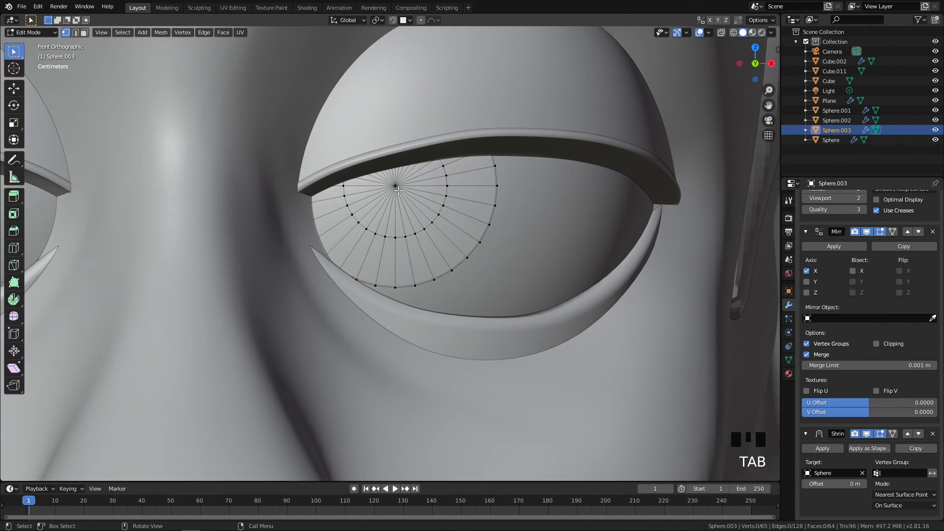
scroll(456, 215, down, 4)
key(Tab)
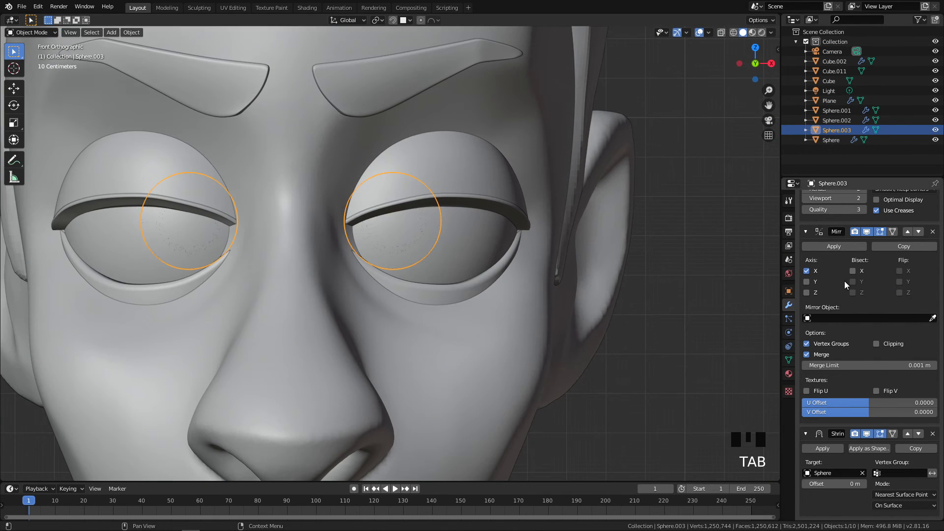
scroll(888, 250, up, 4)
scroll(893, 428, down, 4)
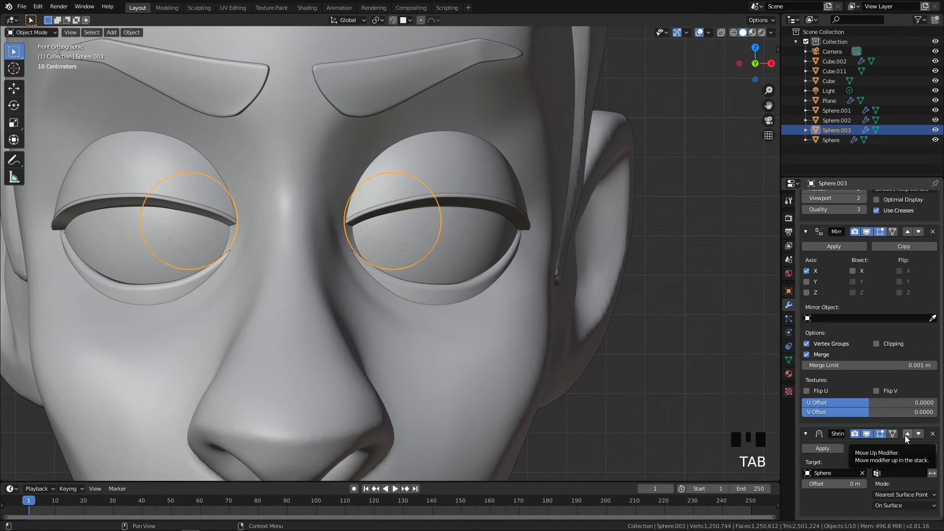
scroll(904, 435, up, 4)
scroll(497, 217, up, 11)
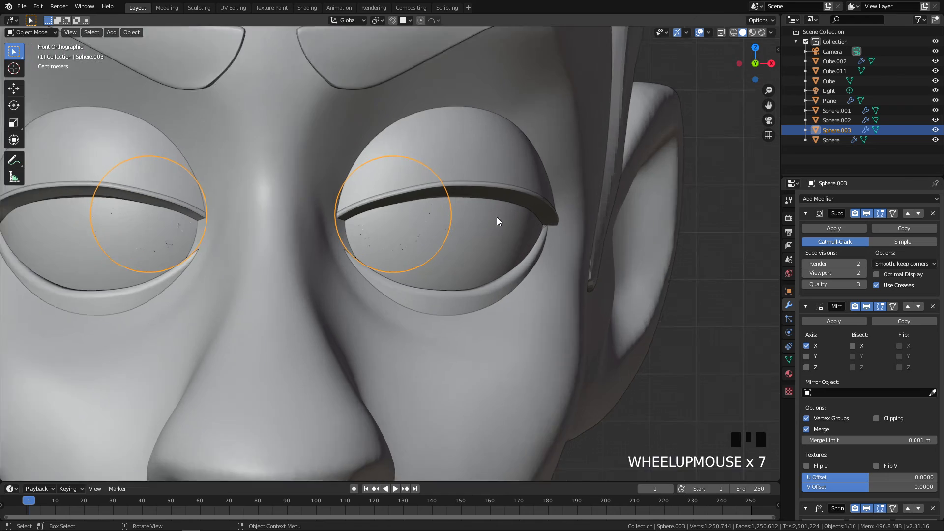
Add a Solidify modifier to the iris cap with its offset set to 1 and face the character from the front
middle_drag(451, 204, 471, 244)
scroll(390, 269, down, 6)
middle_drag(389, 269, 440, 231)
scroll(479, 290, up, 6)
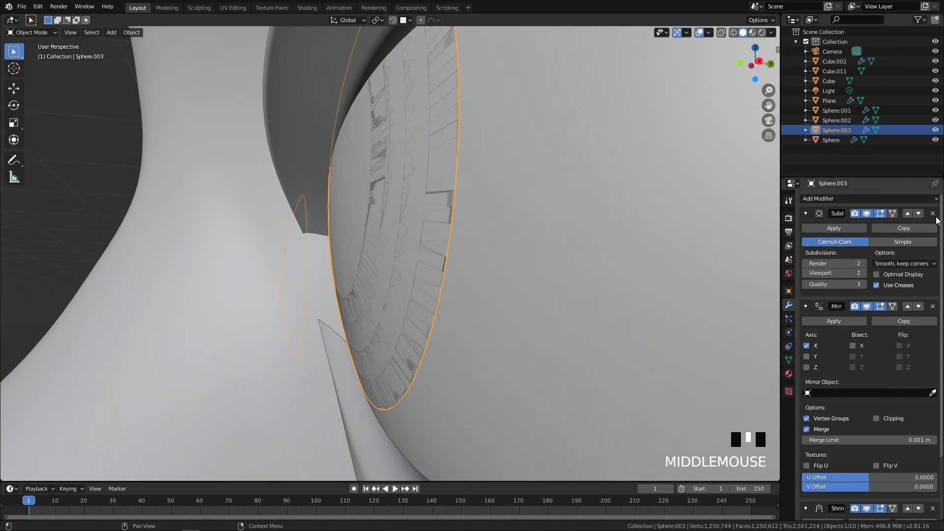
click(855, 199)
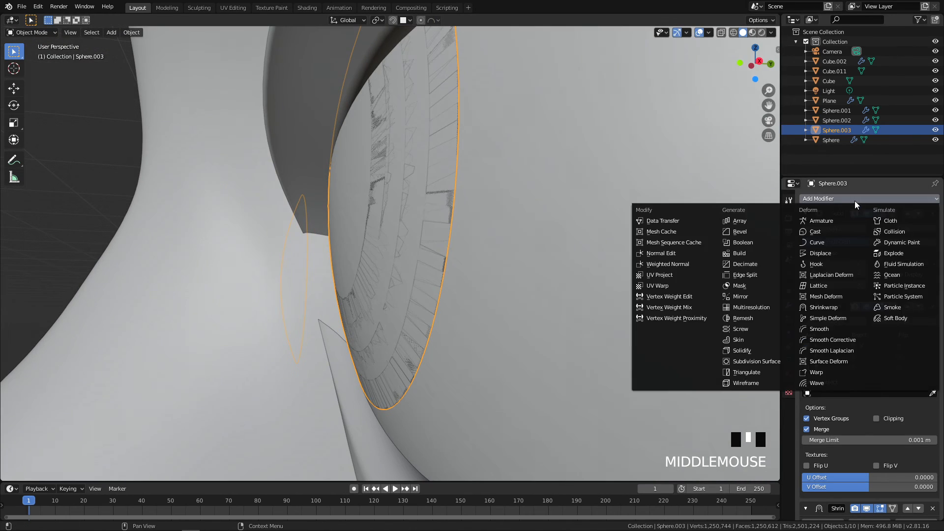
click(765, 347)
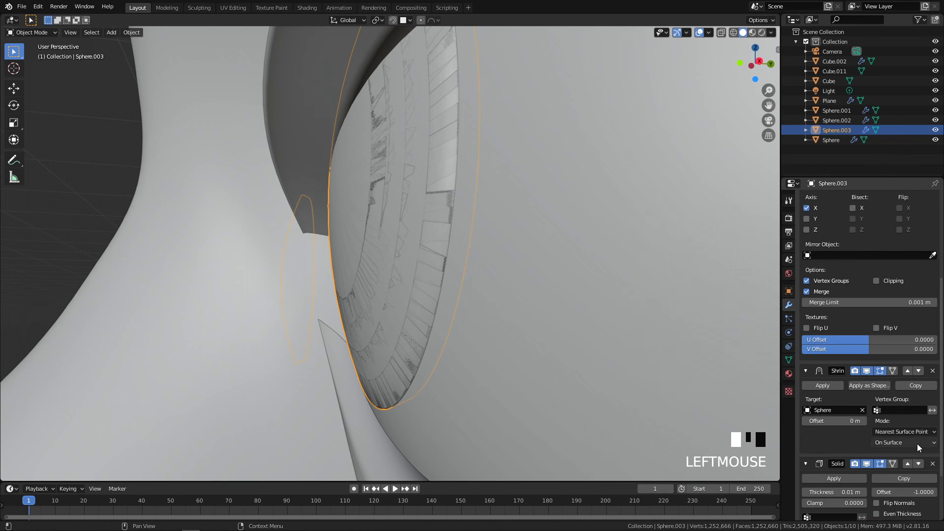
drag(910, 486, 934, 486)
scroll(560, 339, down, 3)
key(q)
click(559, 135)
scroll(565, 230, down, 7)
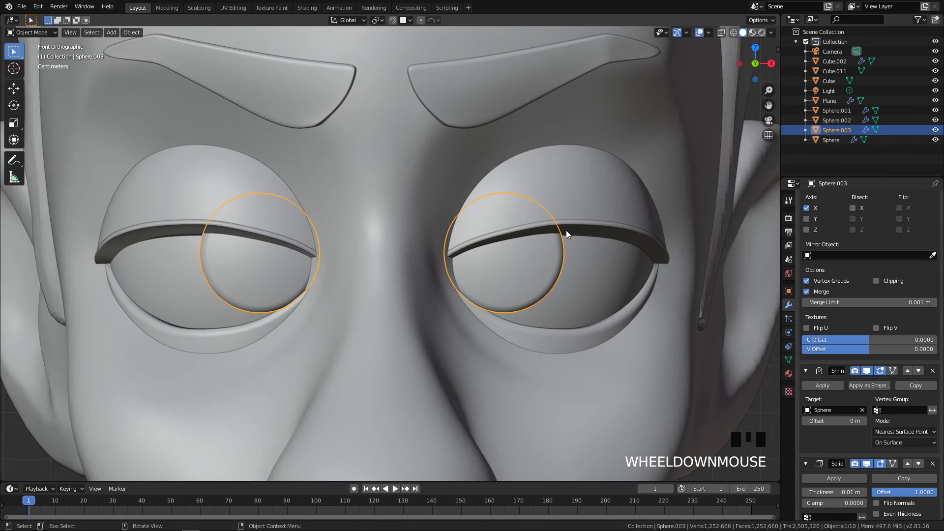
Test-move the iris cap from the front and enter Edit Mode on it
scroll(575, 315, up, 6)
shift+middle_drag(527, 294, 491, 254)
key(g)
click(470, 245)
key(Tab)
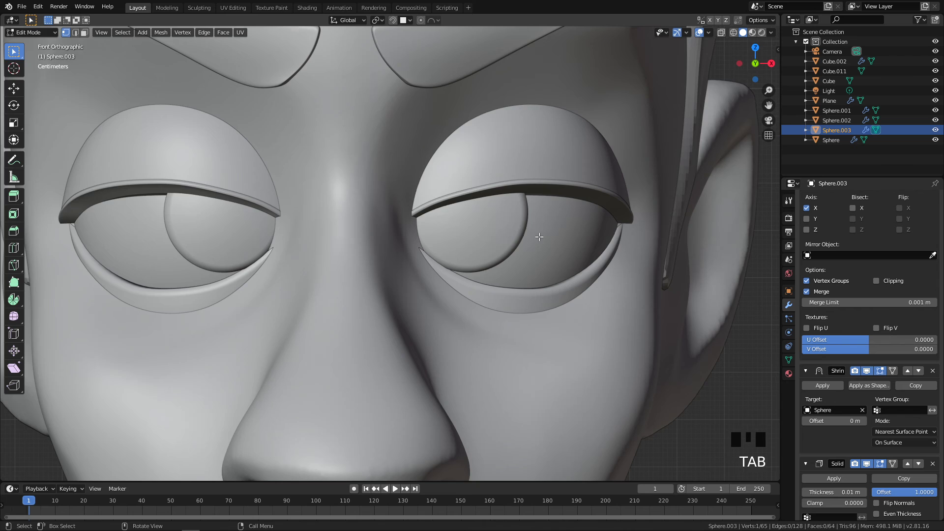
Select all of the iris cap's vertices and enable the Solidify modifier's edit cage adjustment
scroll(539, 237, down, 3)
scroll(509, 236, up, 3)
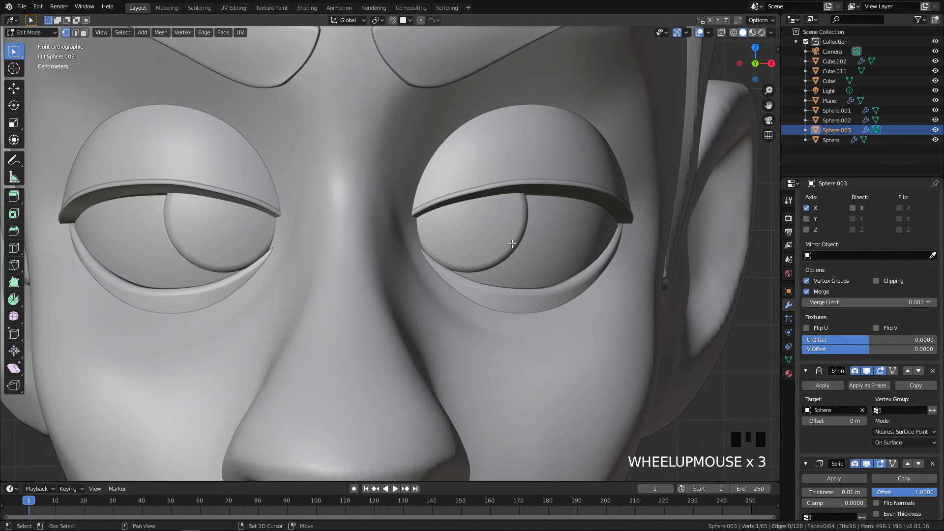
shift+middle_drag(509, 236, 488, 198)
scroll(392, 244, down, 9)
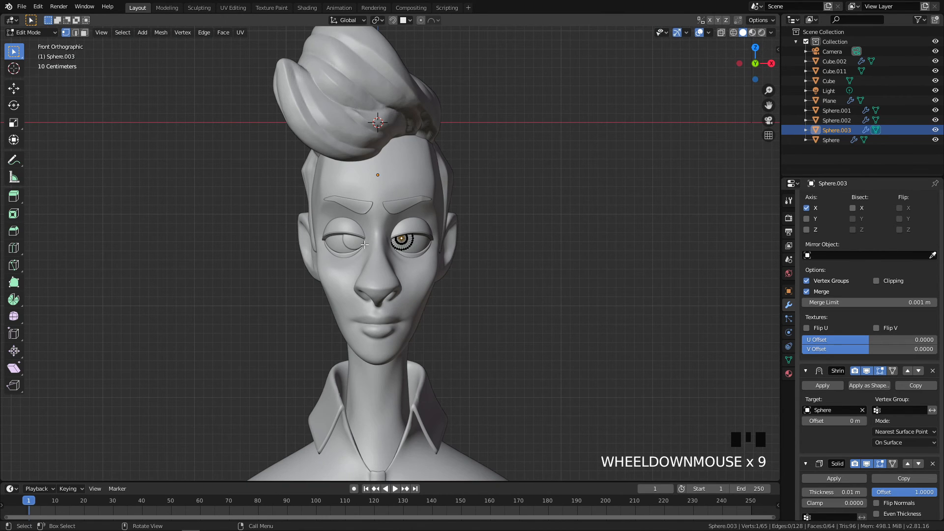
scroll(350, 239, up, 11)
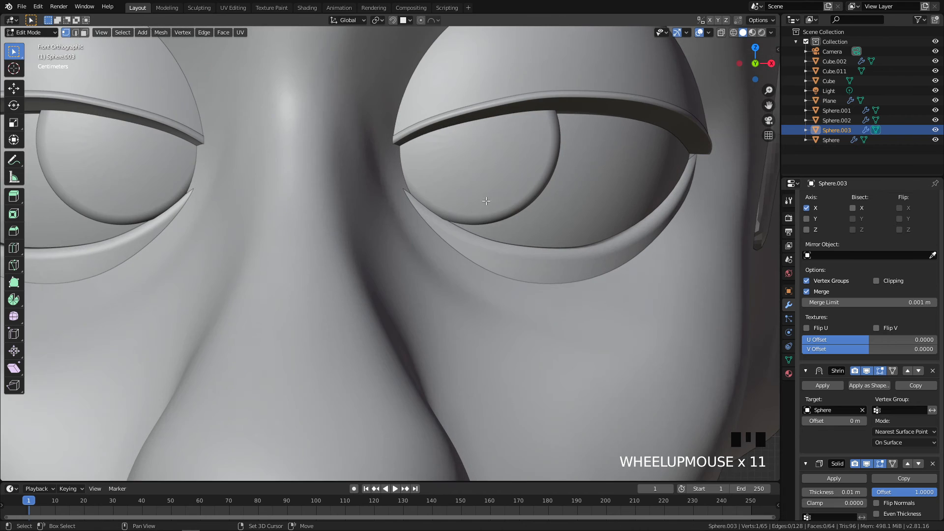
shift+middle_drag(351, 240, 411, 217)
key(a)
scroll(444, 239, down, 4)
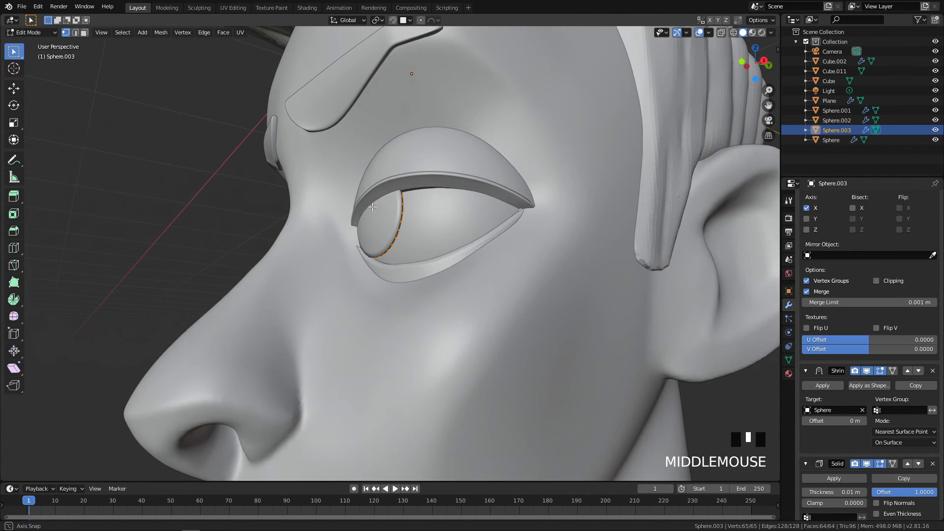
scroll(411, 217, up, 4)
scroll(892, 371, down, 3)
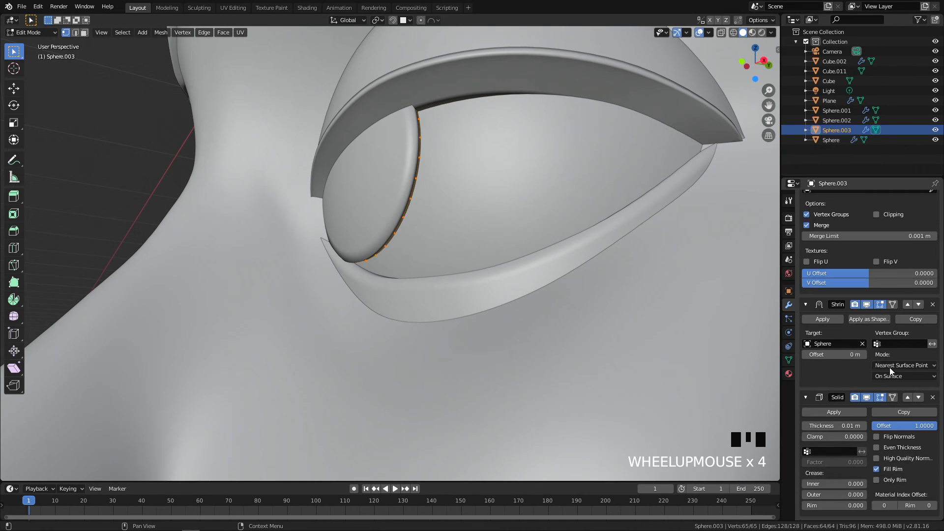
click(892, 398)
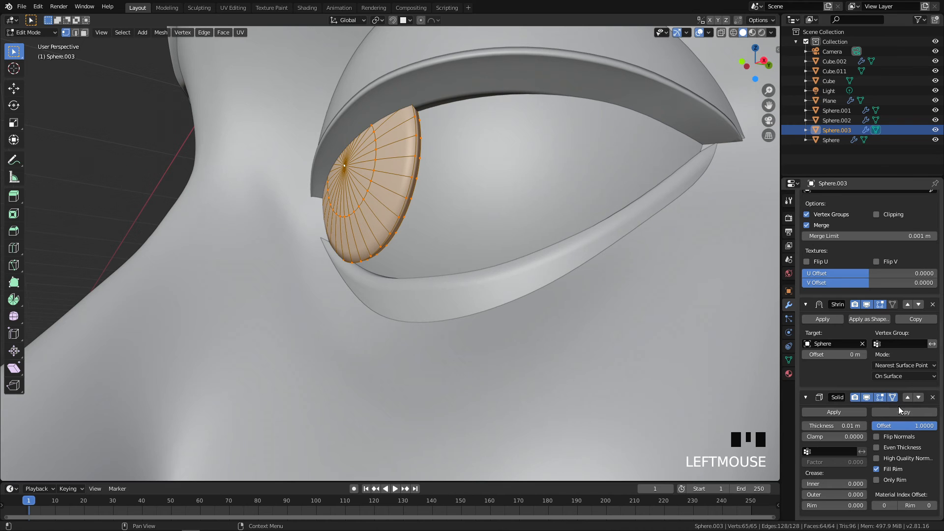
scroll(440, 226, down, 2)
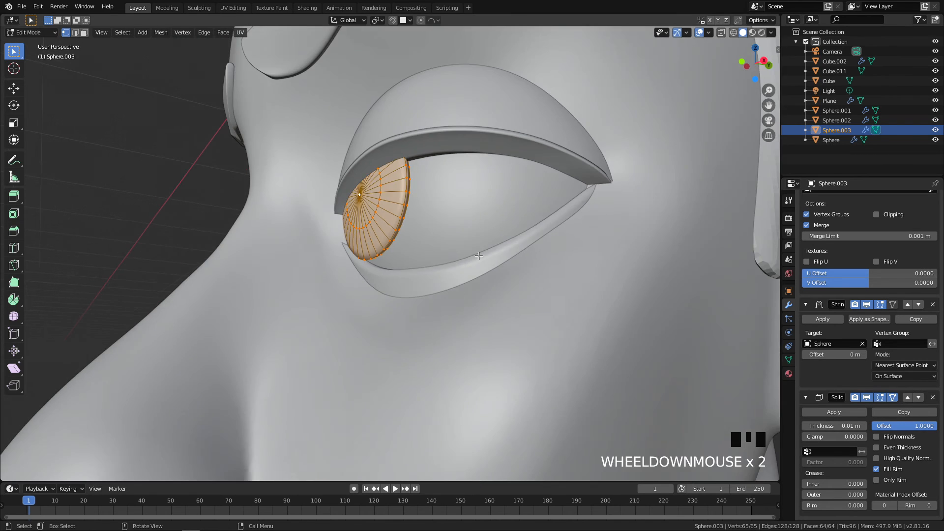
Try moving the iris vertices outward across the eyeball from the front view
key(KP_1)
scroll(441, 226, up, 1)
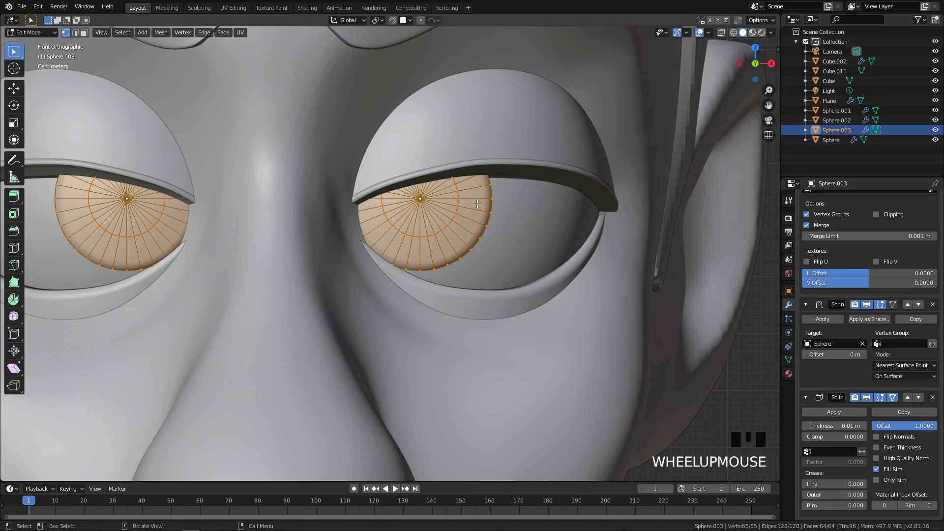
scroll(451, 208, down, 2)
key(g)
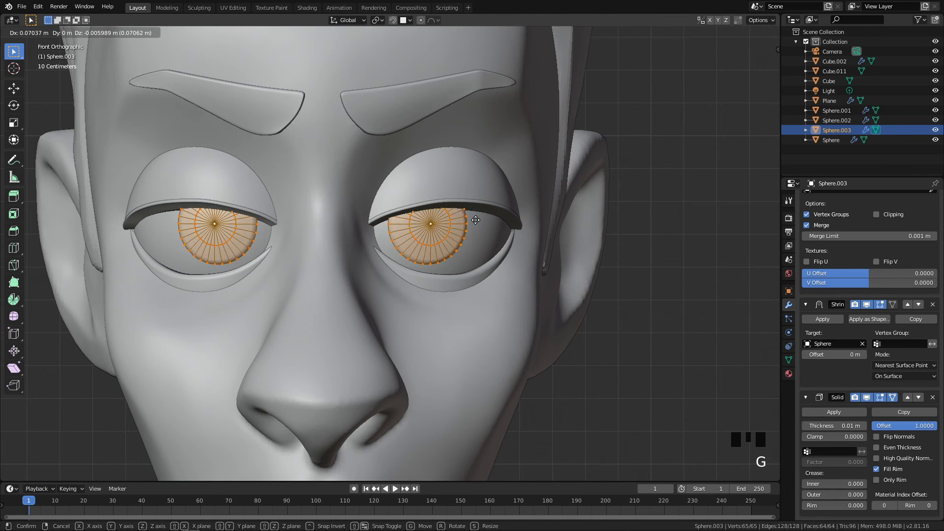
click(504, 224)
key(g)
click(501, 222)
Try sliding the iris vertices over the eyeball while looking from the side
middle_drag(500, 223, 459, 209)
key(g)
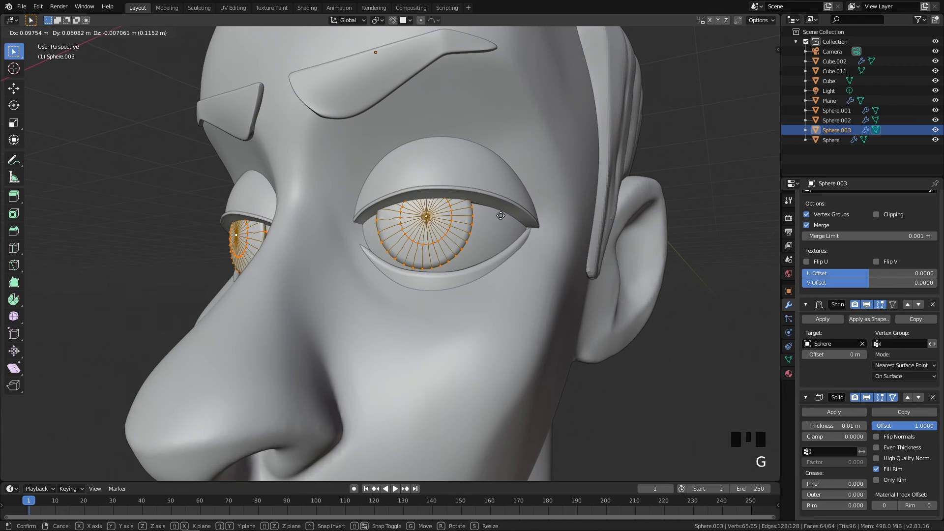
right_click(504, 215)
middle_drag(470, 226, 448, 238)
key(g)
click(449, 235)
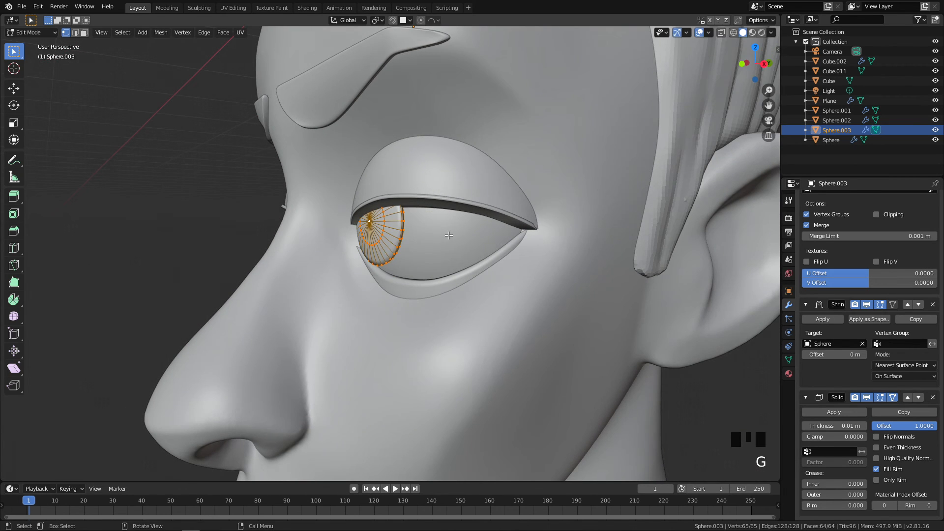
Try sliding the iris vertices over the eyeball with snapping turned on, and return to the front view
scroll(448, 235, up, 2)
key(g)
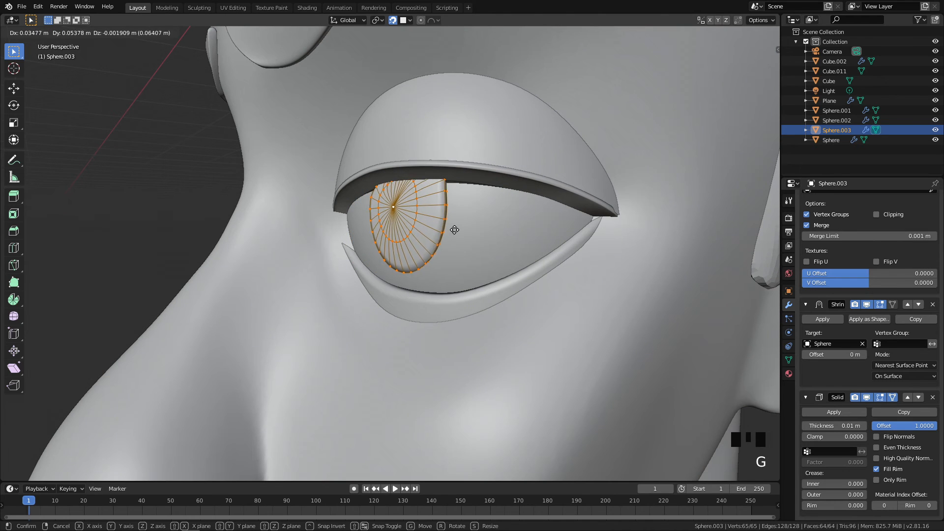
right_click(510, 232)
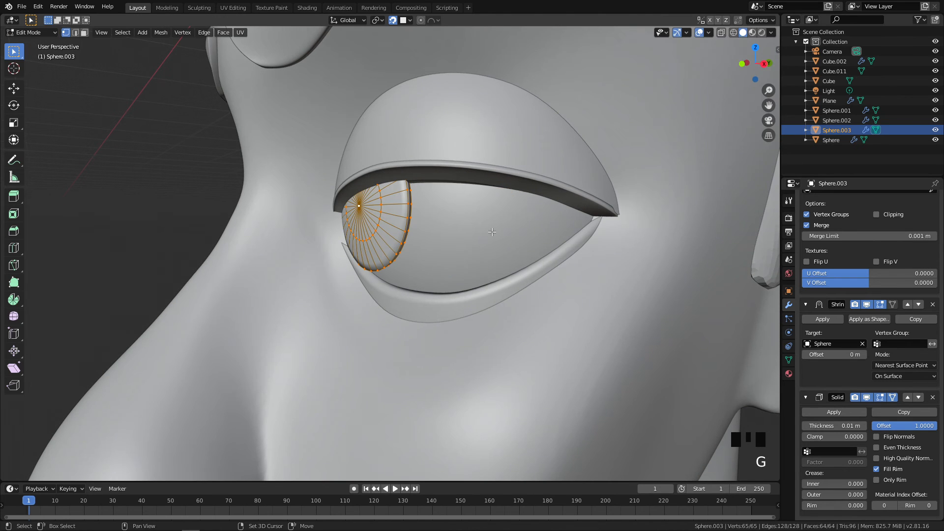
key(g)
right_click(566, 230)
key(KP_1)
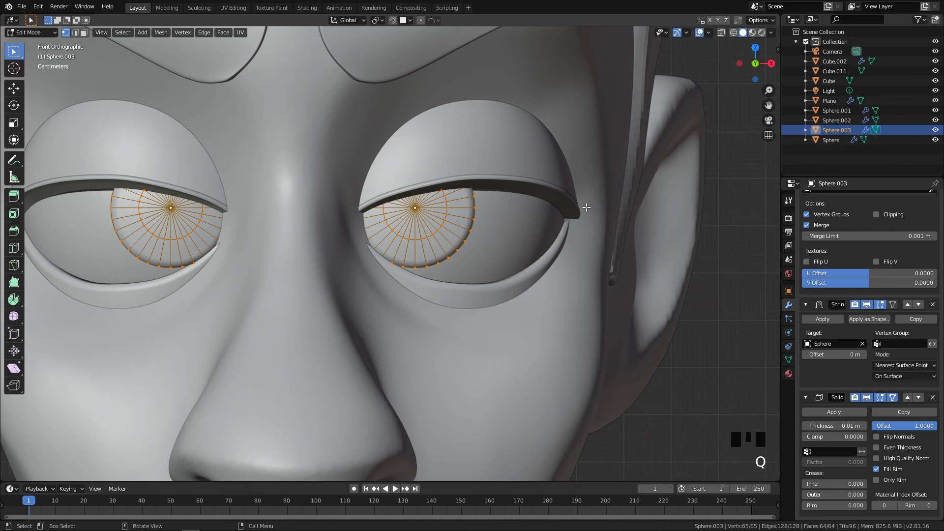
Try moving the iris vertices sideways toward the outer eye corner from the front view, and undo the move
key(g)
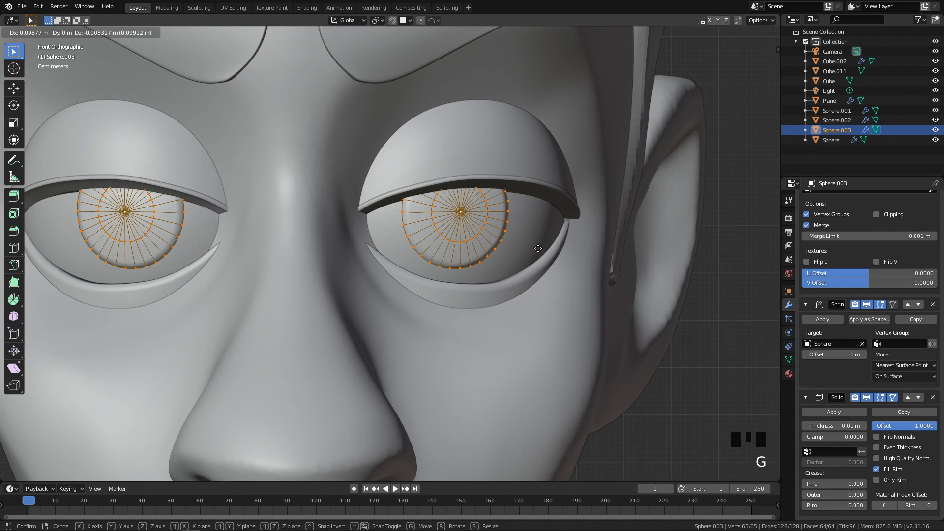
right_click(537, 249)
scroll(534, 249, down, 5)
shift+middle_drag(505, 255, 405, 200)
scroll(399, 198, up, 1)
scroll(399, 198, up, 2)
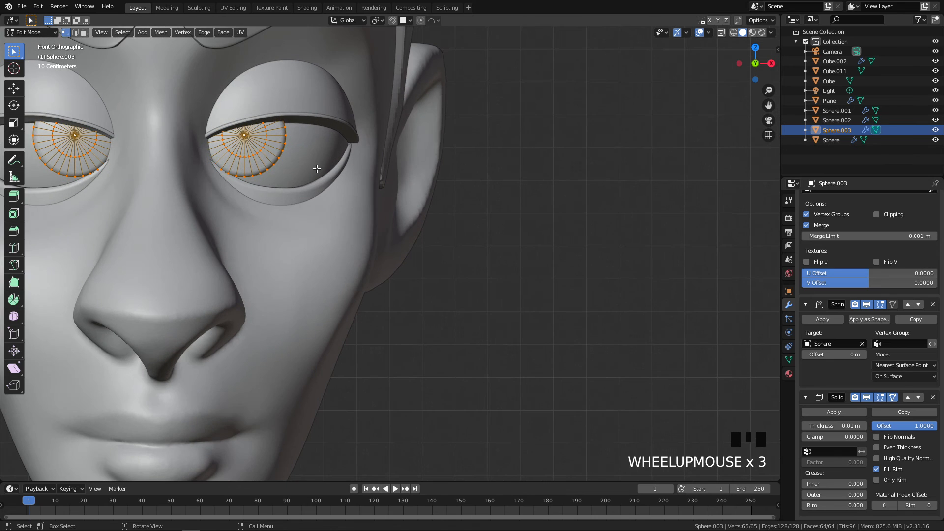
key(g)
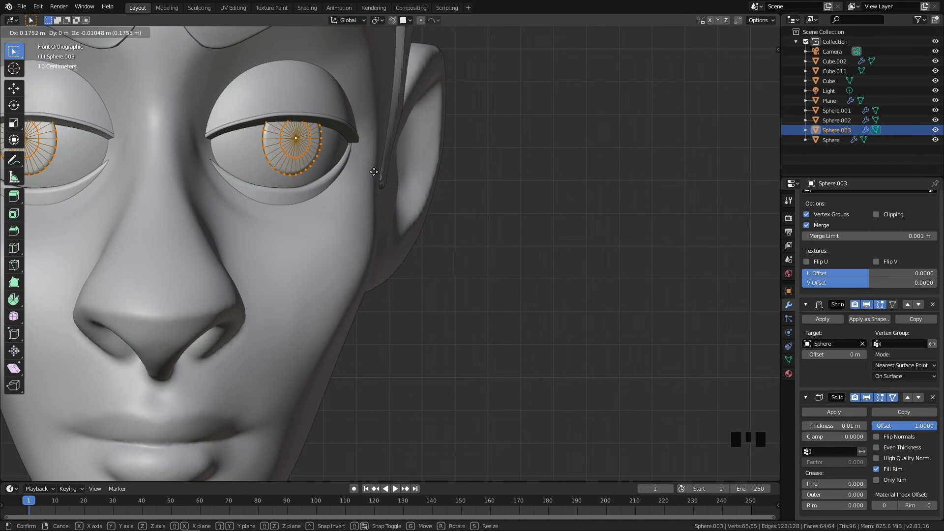
key(g)
click(389, 174)
scroll(388, 173, down, 1)
scroll(389, 174, down, 2)
scroll(370, 194, up, 2)
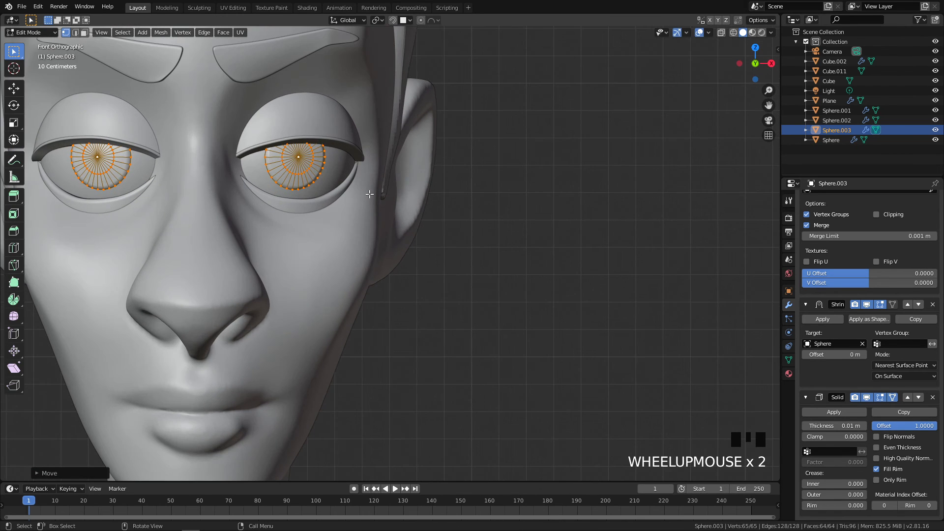
key(ctrl+z)
Enlarge the mirrored irises and reposition them within the eye openings from the front view
key(g)
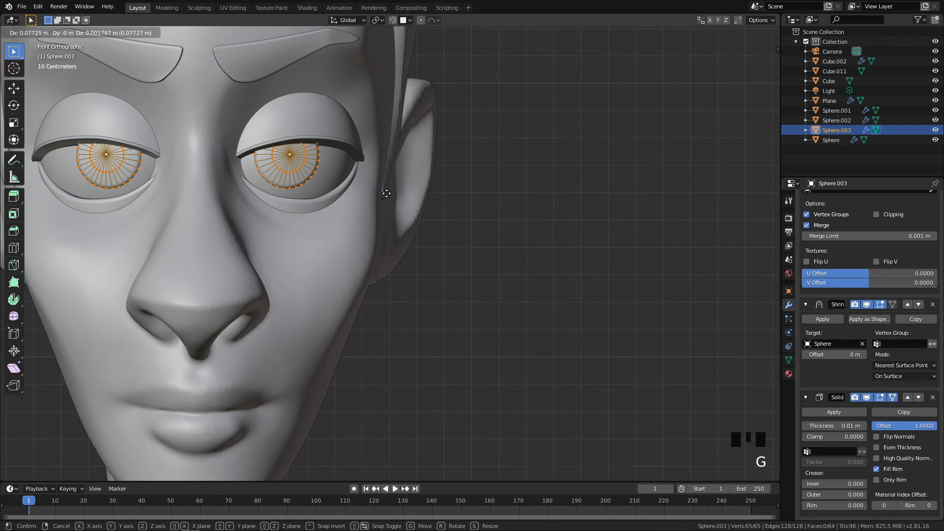
key(s)
click(393, 197)
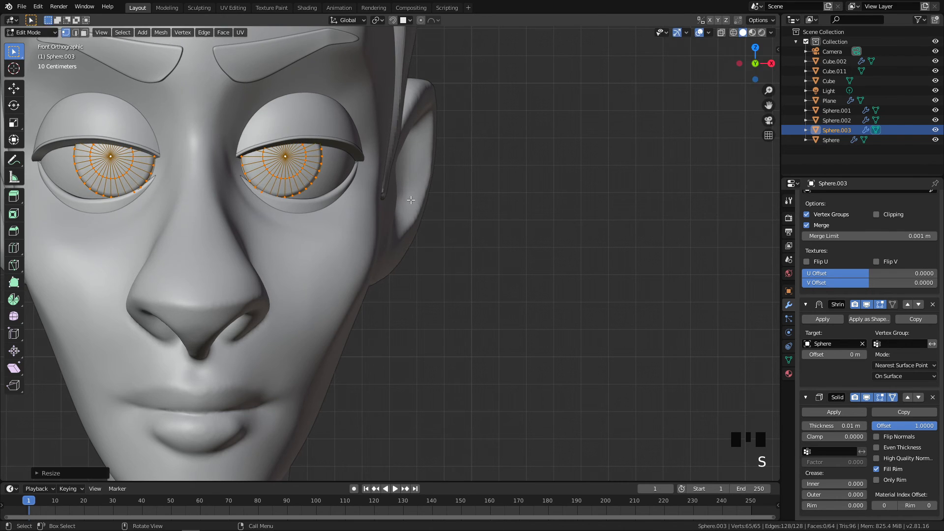
key(g)
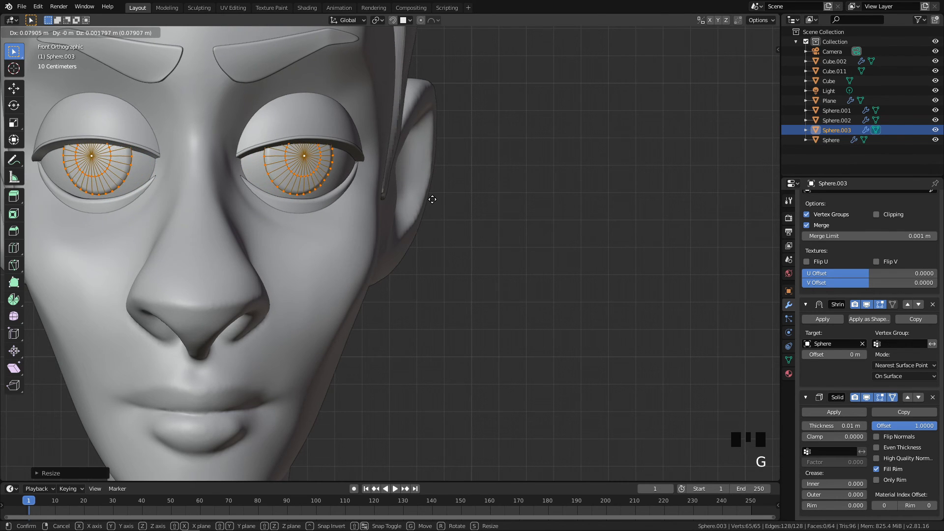
click(420, 201)
key(g)
click(349, 186)
Nudge the irises sideways across the eyeballs and scale them up slightly
scroll(348, 185, down, 5)
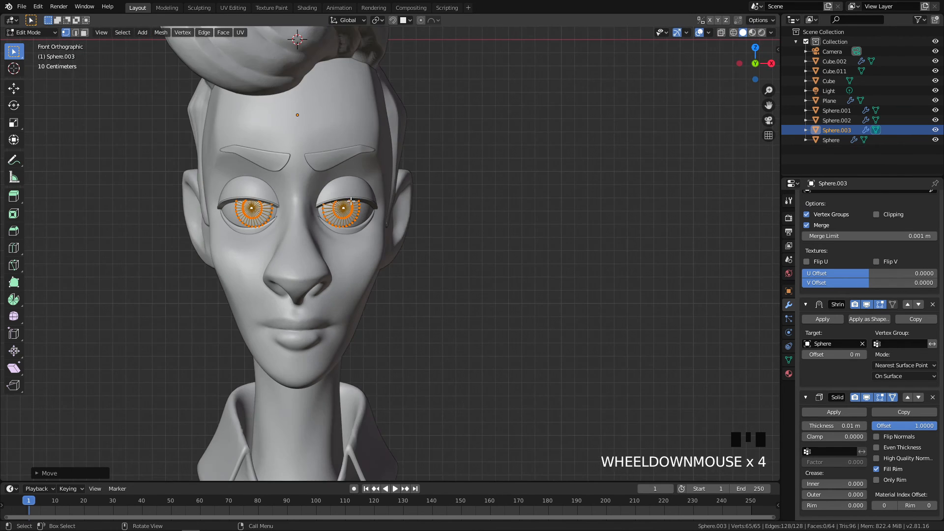
middle_drag(399, 194, 327, 205)
key(alt+q)
scroll(569, 189, up, 7)
key(q)
shift+middle_drag(229, 117, 231, 117)
key(g)
click(235, 118)
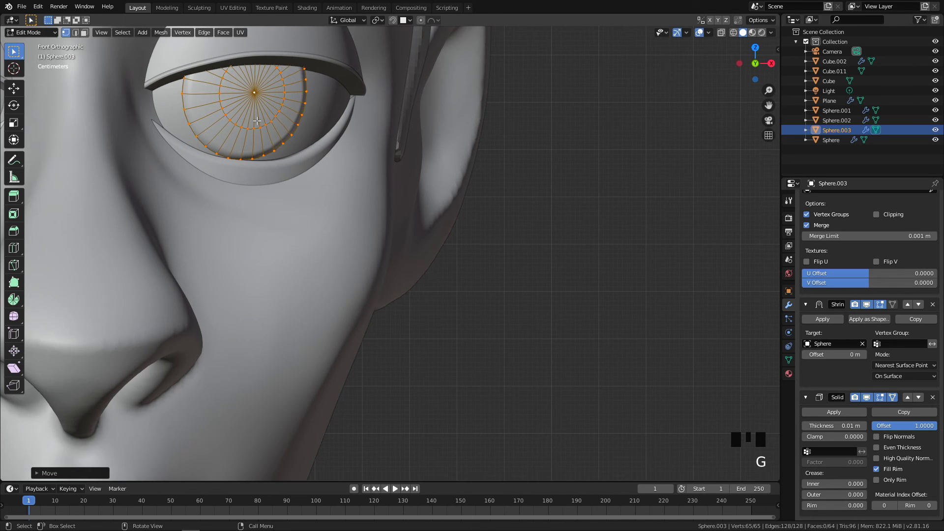
scroll(305, 150, down, 4)
key(s)
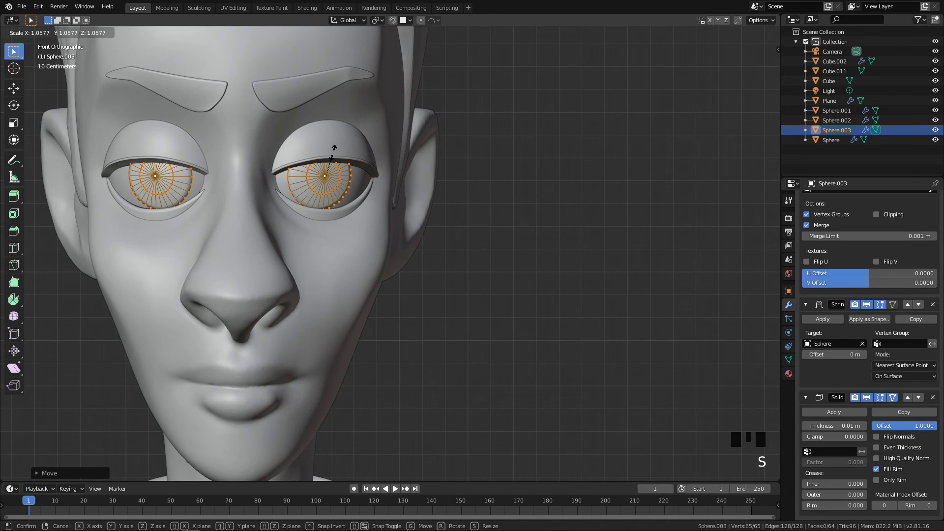
click(330, 152)
Try moving only the iris's centre vertex while looking from the side, and return to the front view
scroll(370, 182, down, 4)
key(alt+q)
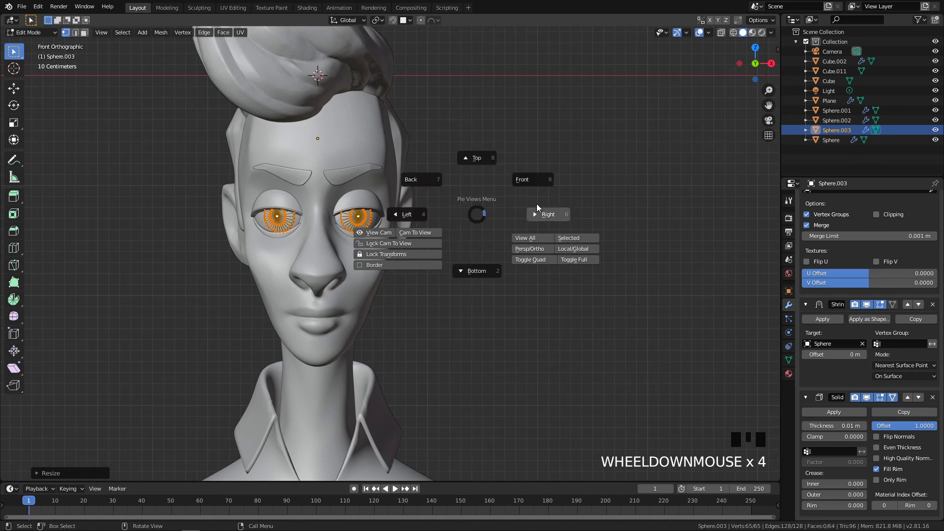
click(535, 209)
scroll(485, 223, up, 9)
shift+middle_drag(485, 222, 462, 317)
middle_drag(317, 153, 289, 174)
key(g)
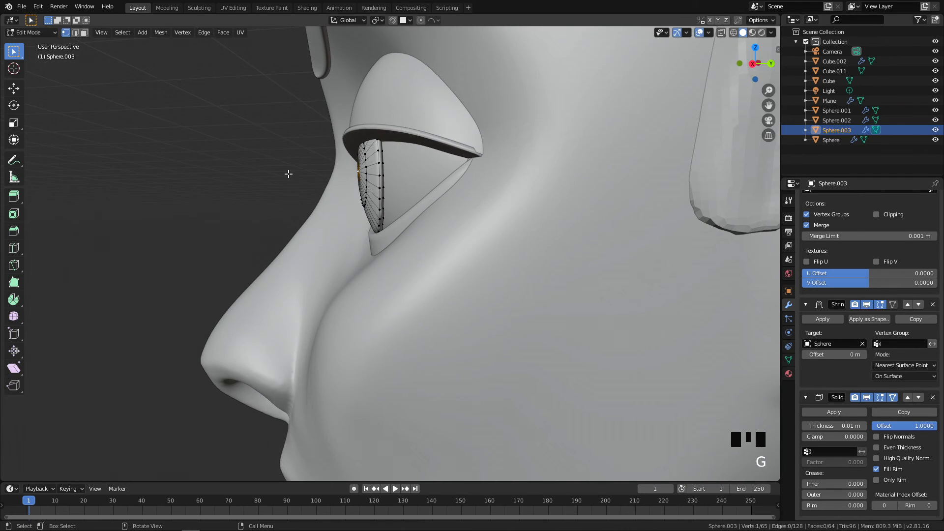
key(alt+q)
scroll(520, 154, down, 5)
scroll(520, 154, up, 4)
shift+middle_drag(326, 207, 449, 186)
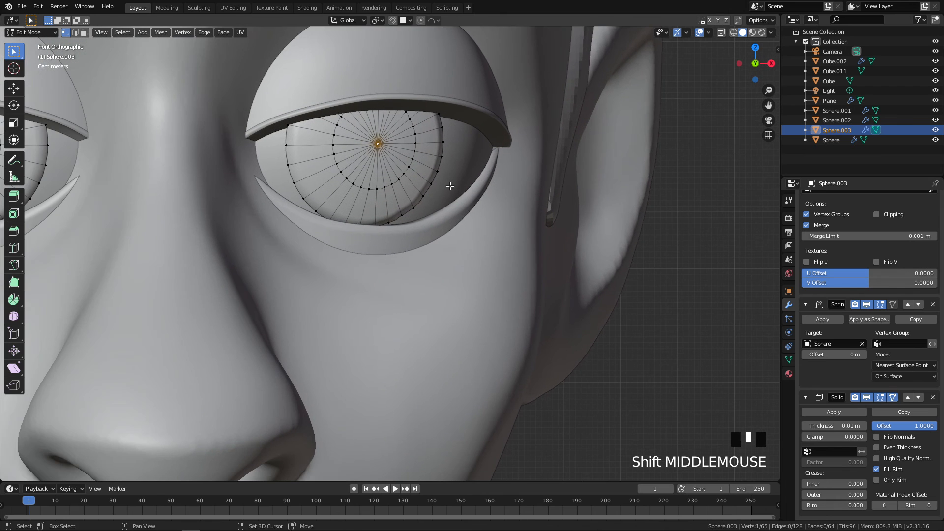
Disable the Solidify modifier's edit cage adjustment, and rotate all of the iris vertices around the global Z axis to match the eyeball's curve
click(892, 397)
scroll(486, 207, down, 2)
middle_drag(449, 195, 409, 109)
key(a)
key(grave)
scroll(476, 211, down, 3)
middle_drag(476, 211, 473, 105)
scroll(426, 160, up, 5)
key(r)
key(z)
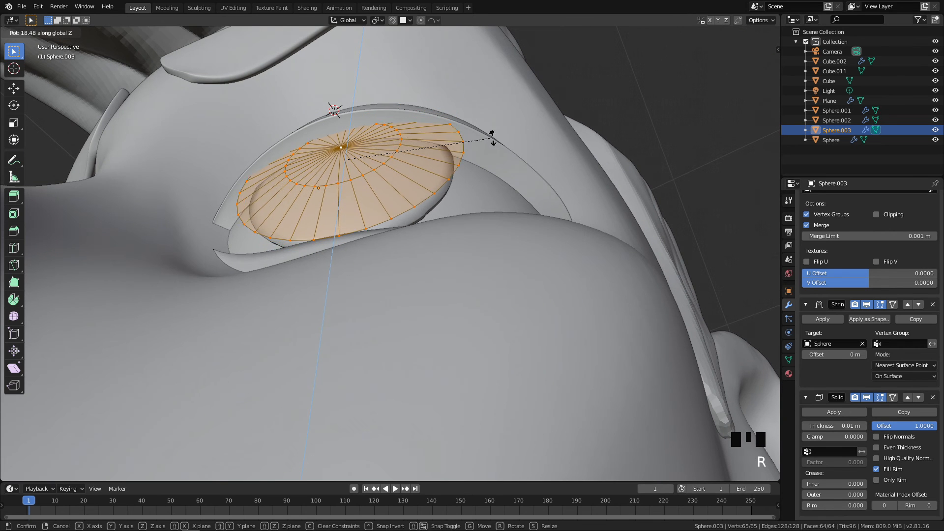
click(497, 148)
Move the rotated iris vertices back into the eyeball from the side view
middle_drag(498, 148, 415, 197)
key(q)
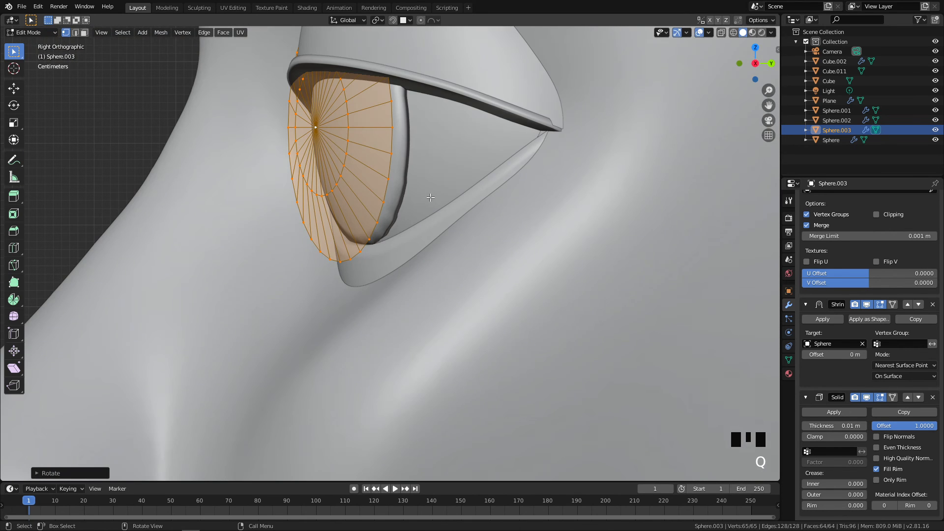
key(g)
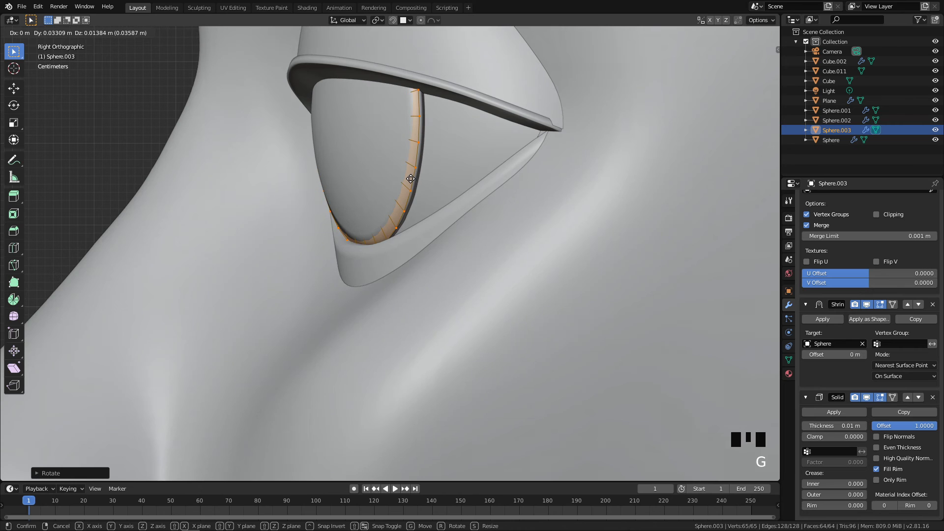
click(411, 178)
middle_drag(411, 178, 528, 167)
scroll(528, 167, down, 6)
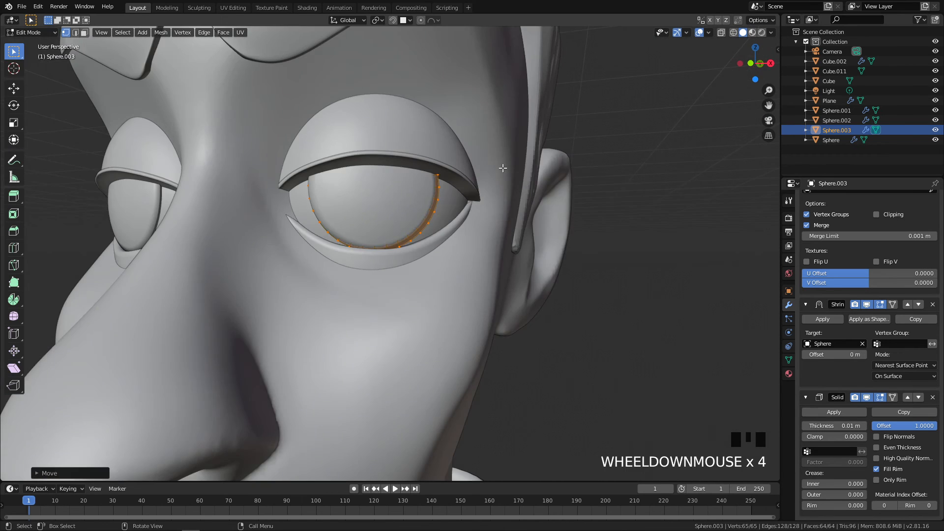
scroll(516, 200, down, 1)
scroll(497, 216, up, 4)
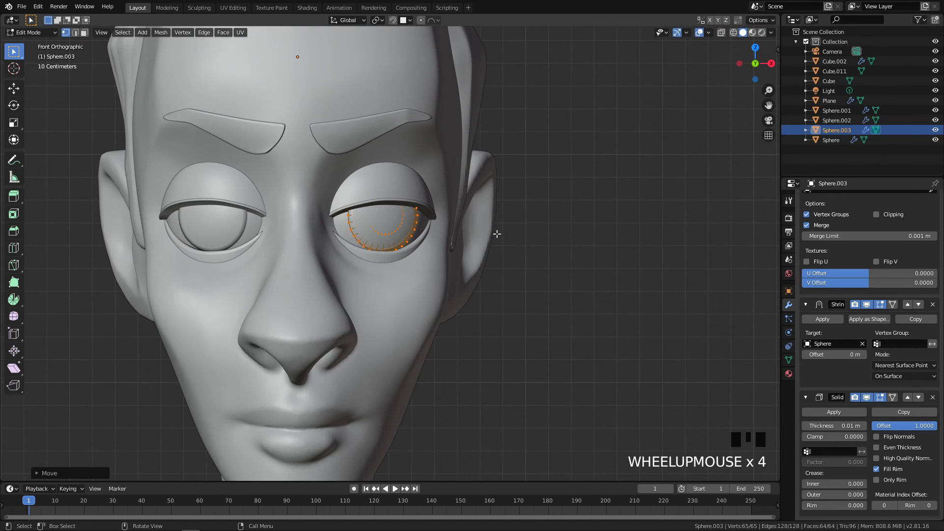
Scale the irises down and adjust their position in the eye openings from the front view
key(s)
key(g)
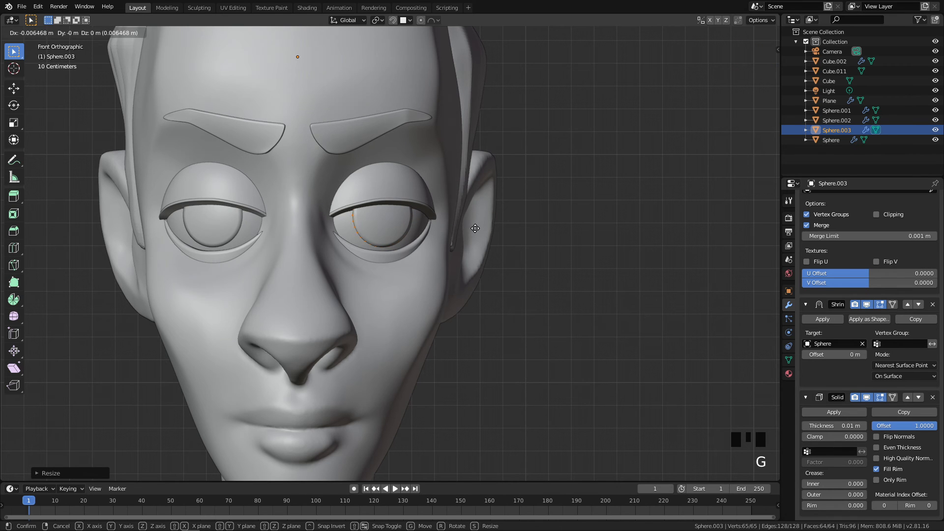
click(470, 227)
scroll(466, 229, down, 5)
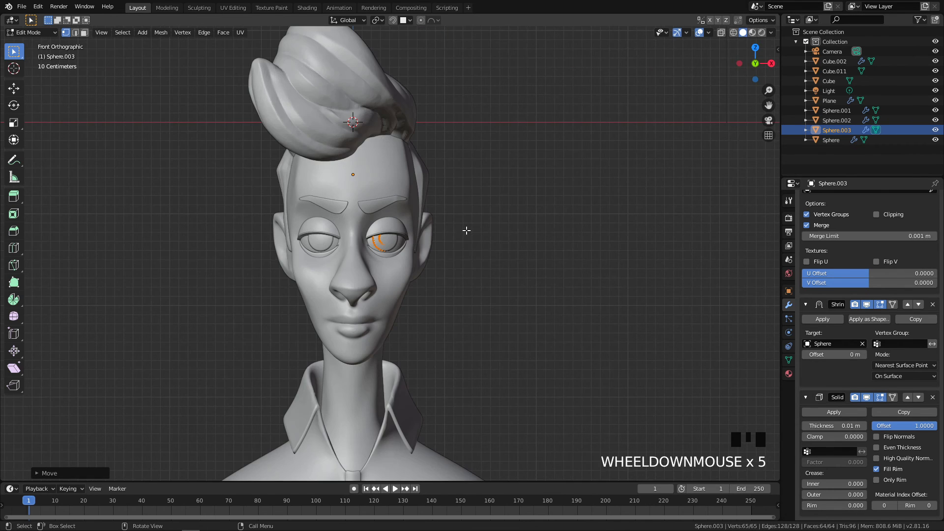
scroll(468, 254, up, 5)
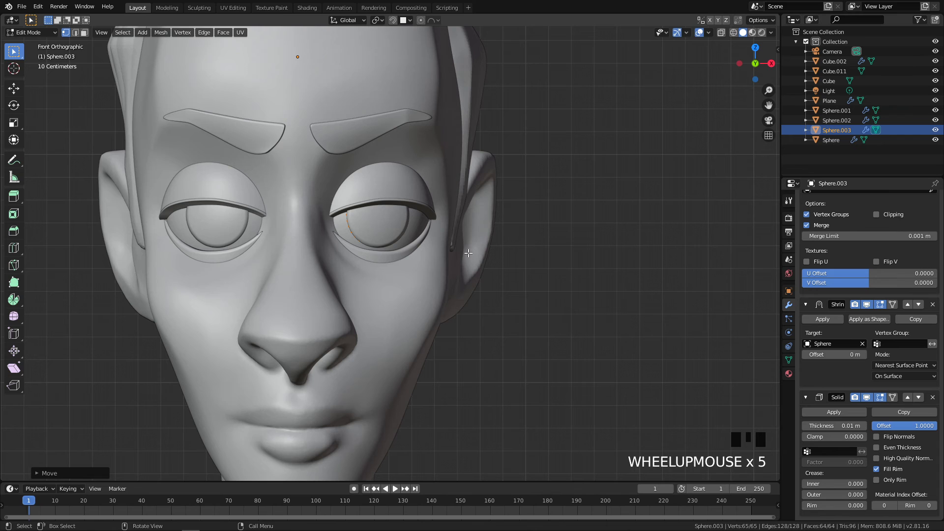
key(g)
click(467, 256)
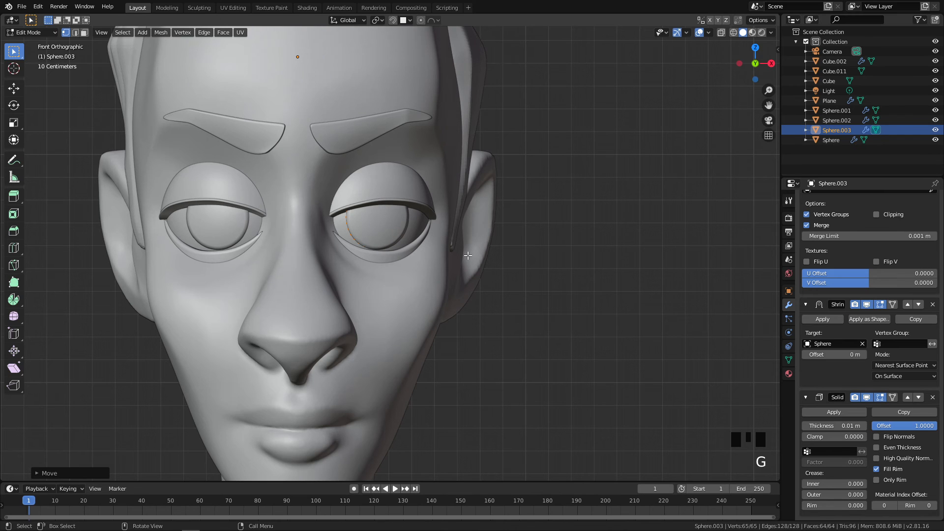
Select the iris's inner ring and centre vertex in wireframe display, and return to the solid front view
key(Tab)
key(Tab)
scroll(471, 211, up, 6)
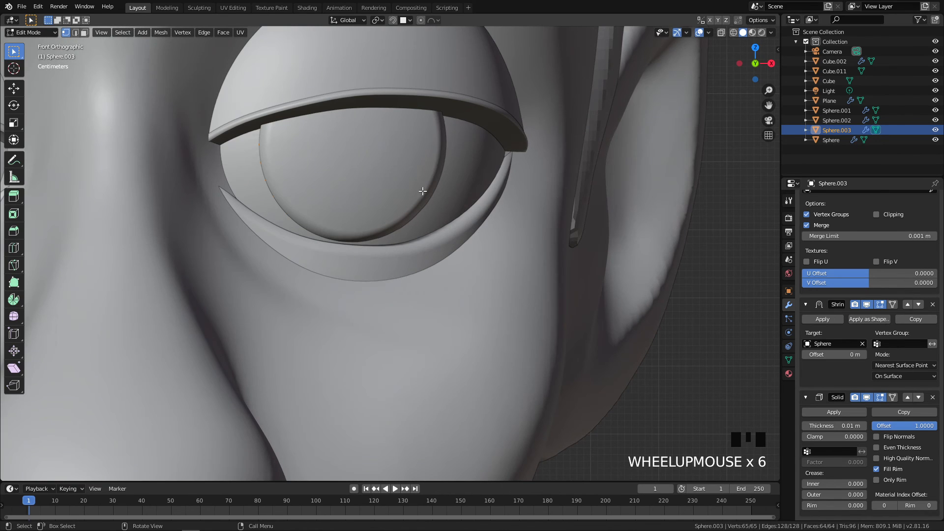
key(z)
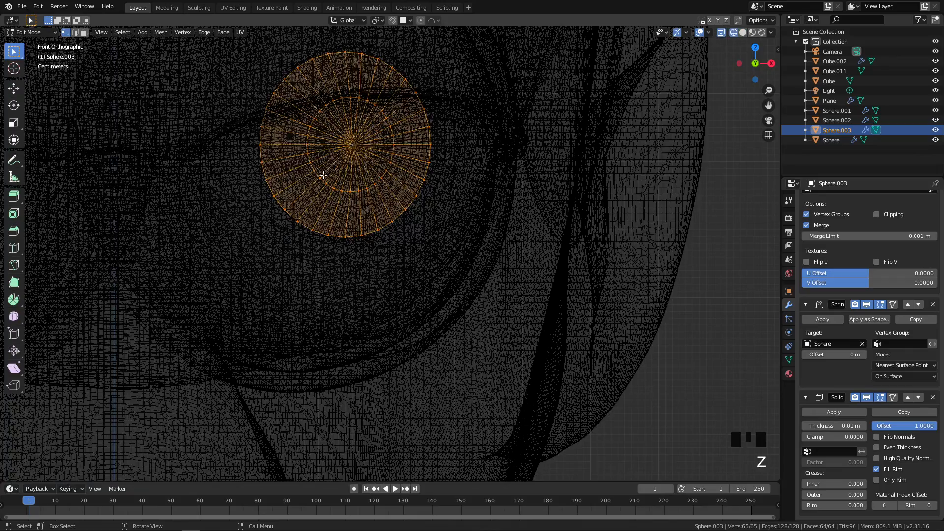
click(353, 146)
middle_drag(360, 148, 329, 144)
double_click(309, 96)
shift+click(343, 133)
key(q)
key(z)
key(z)
scroll(583, 151, down, 6)
middle_drag(457, 163, 544, 169)
key(q)
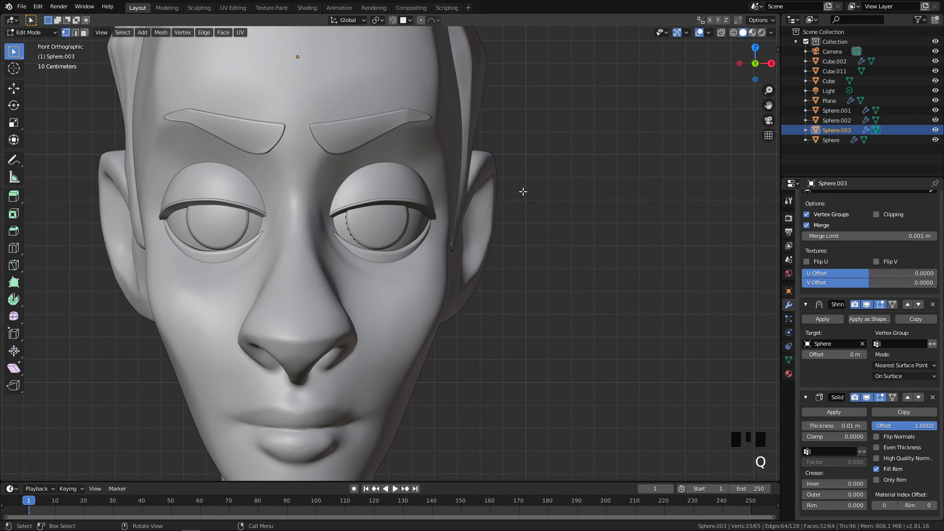
scroll(479, 215, up, 4)
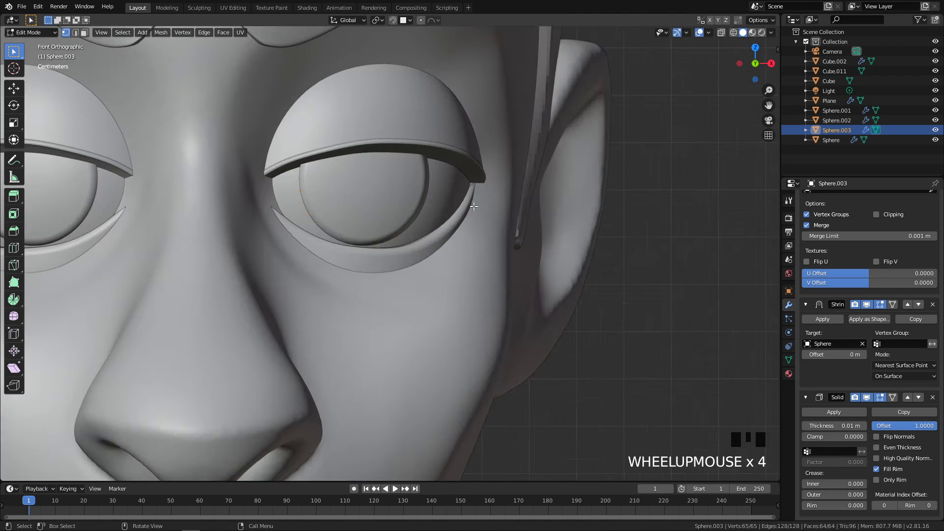
key(q)
scroll(406, 213, up, 3)
scroll(391, 206, down, 1)
key(q)
click(521, 161)
scroll(522, 162, down, 4)
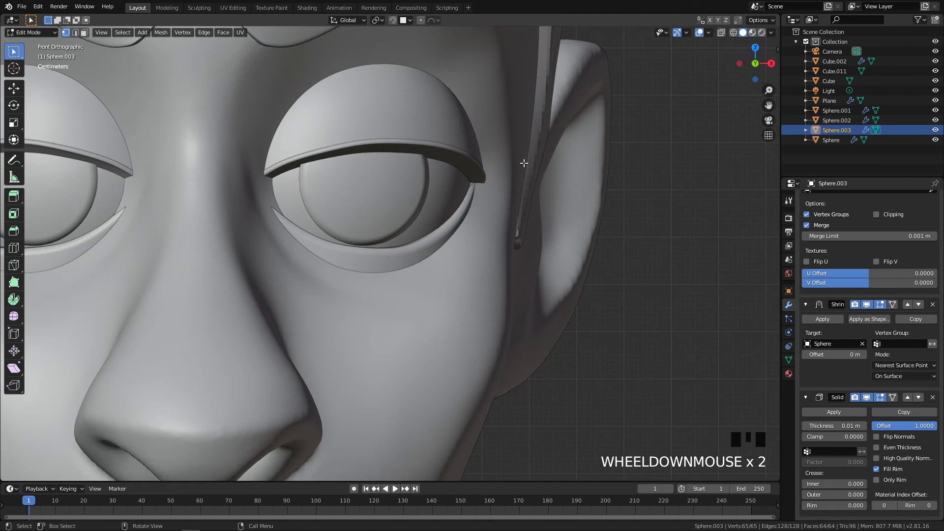
scroll(423, 187, up, 4)
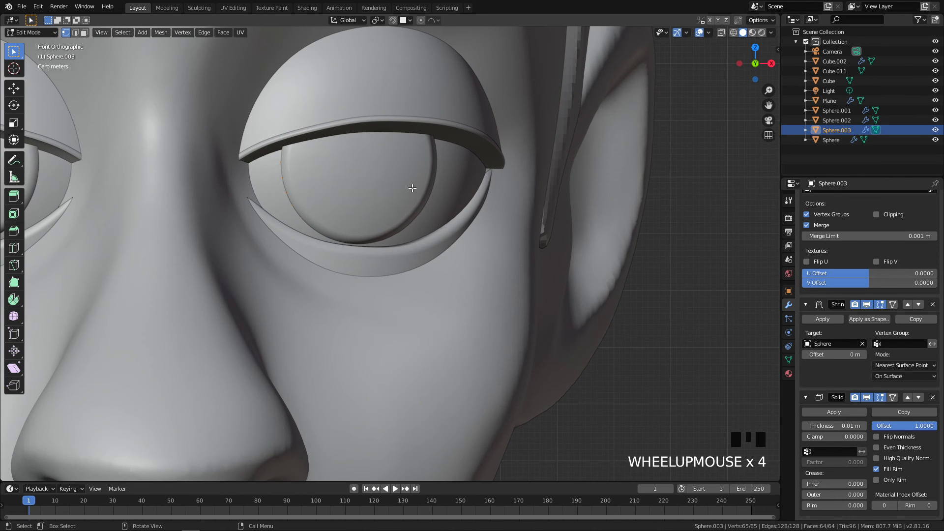
Switch to wireframe display and select the iris's inner edge loop together with its centre vertex
key(z)
key(z)
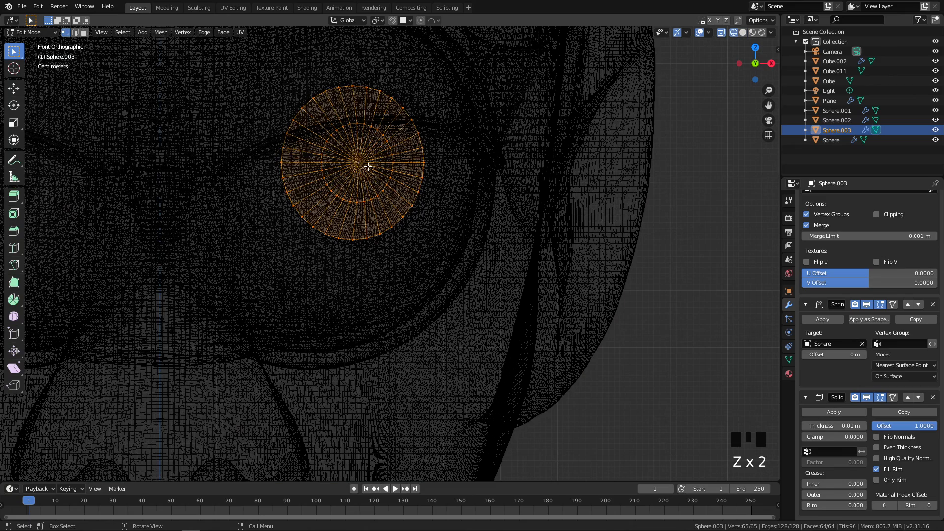
triple_click(328, 139)
scroll(362, 152, up, 2)
shift+middle_drag(362, 152, 354, 165)
shift+click(346, 160)
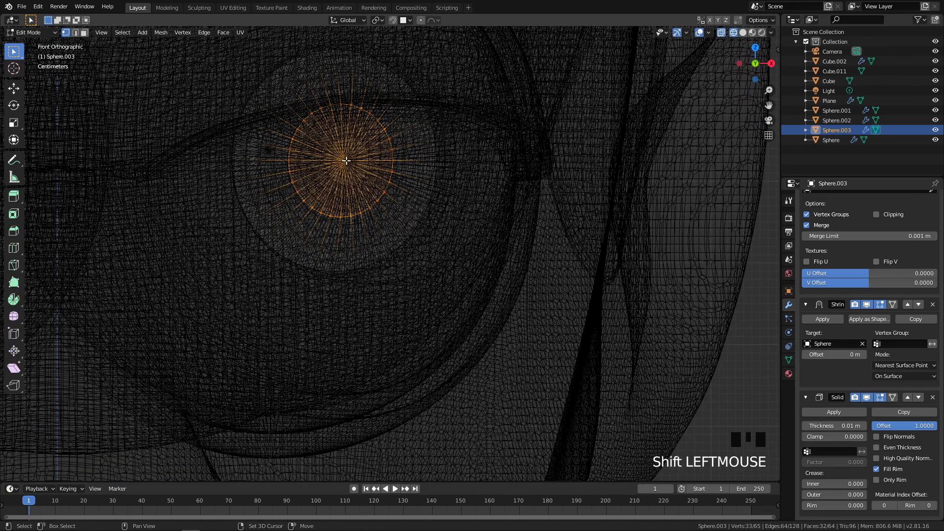
Try extruding the iris's selected inner disc from the side view, and undo the extrusion
key(KP_3)
key(z)
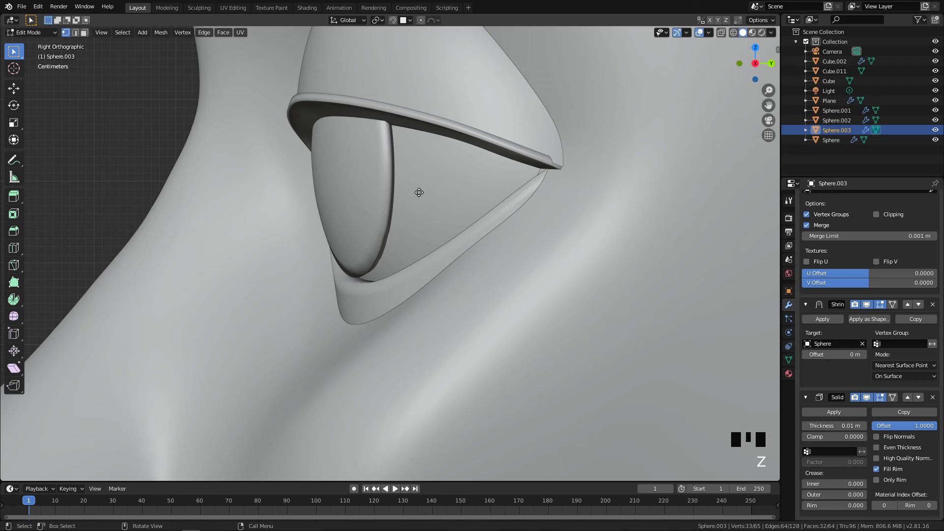
key(e)
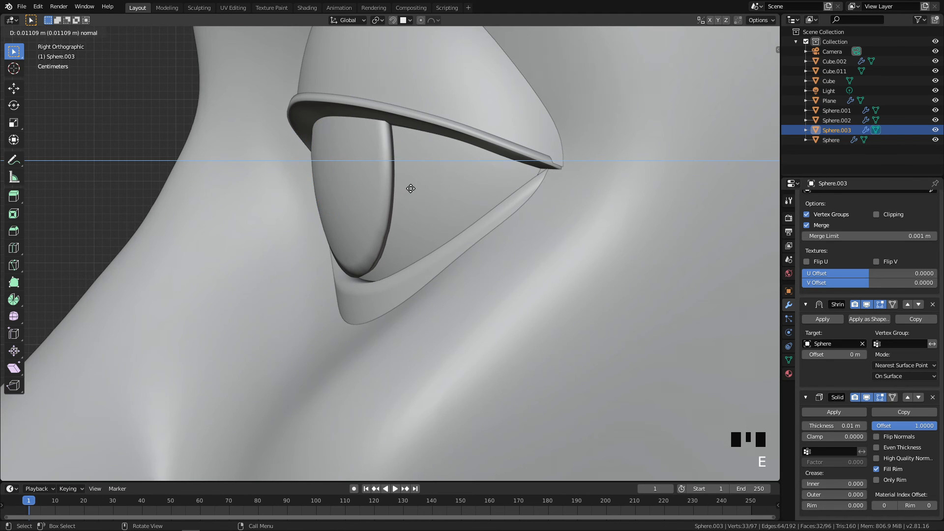
click(385, 188)
middle_drag(381, 190, 305, 206)
key(z)
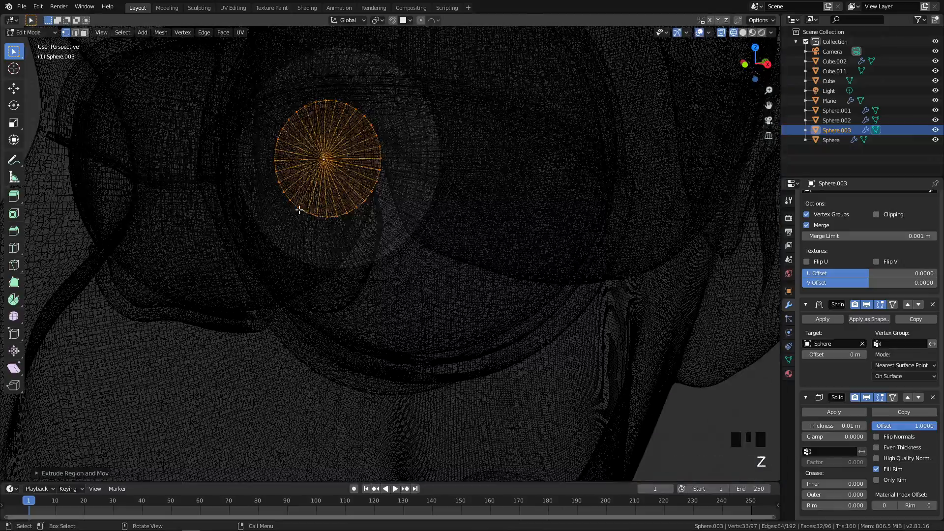
middle_drag(376, 204, 390, 190)
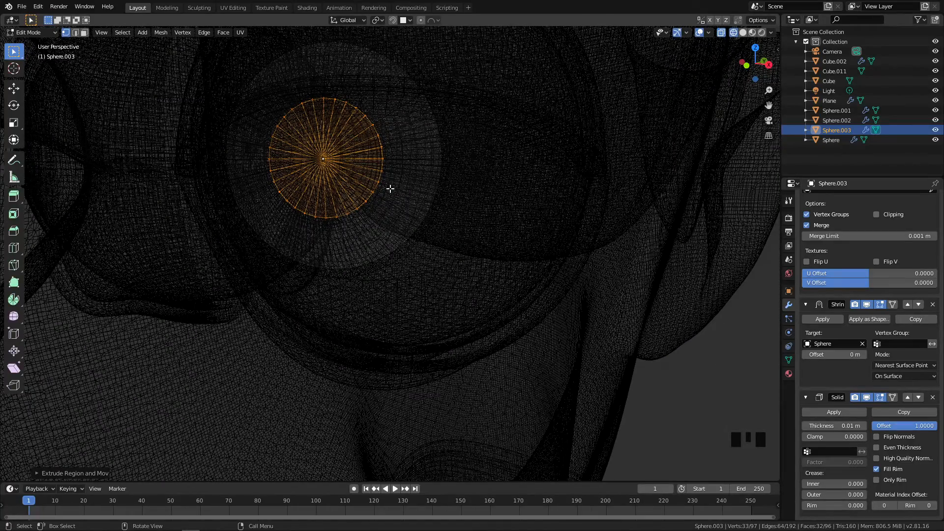
key(ctrl+z)
middle_drag(388, 184, 405, 145)
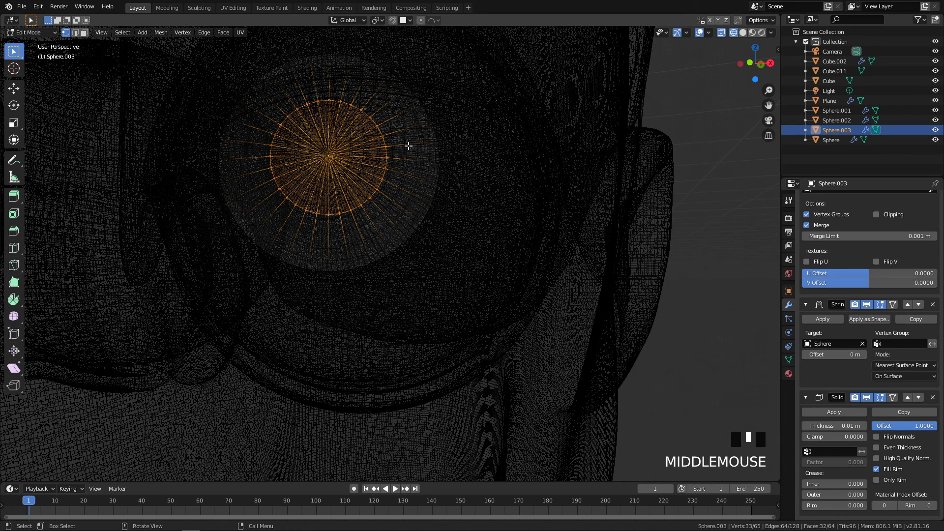
Select the iris's centre vertex and inner ring, and try separating an in-place extrusion of that disc into its own object
click(313, 156)
click(331, 155)
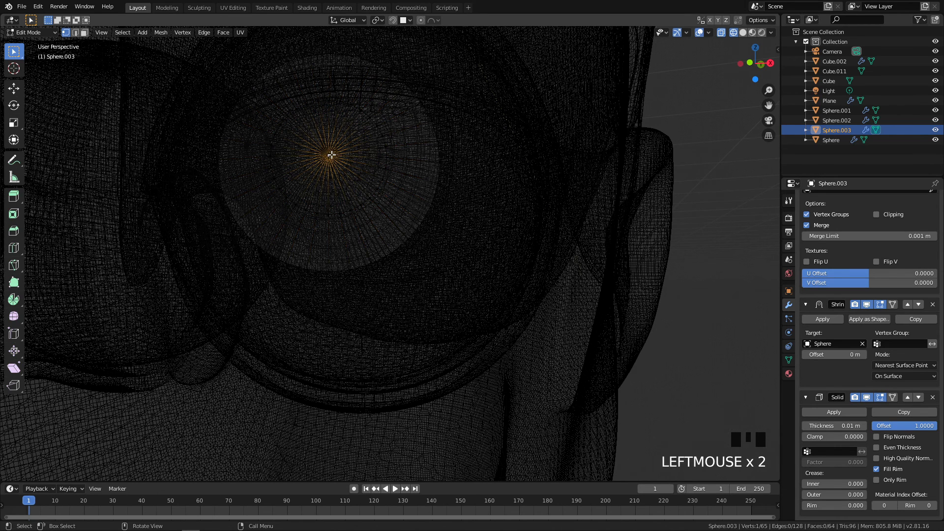
shift+click(387, 165)
middle_drag(390, 150, 354, 165)
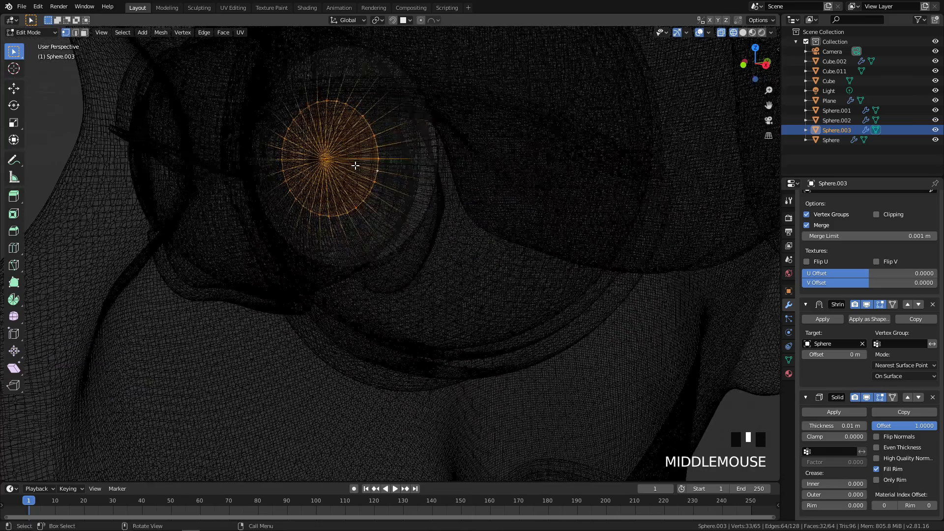
key(e)
right_click(332, 152)
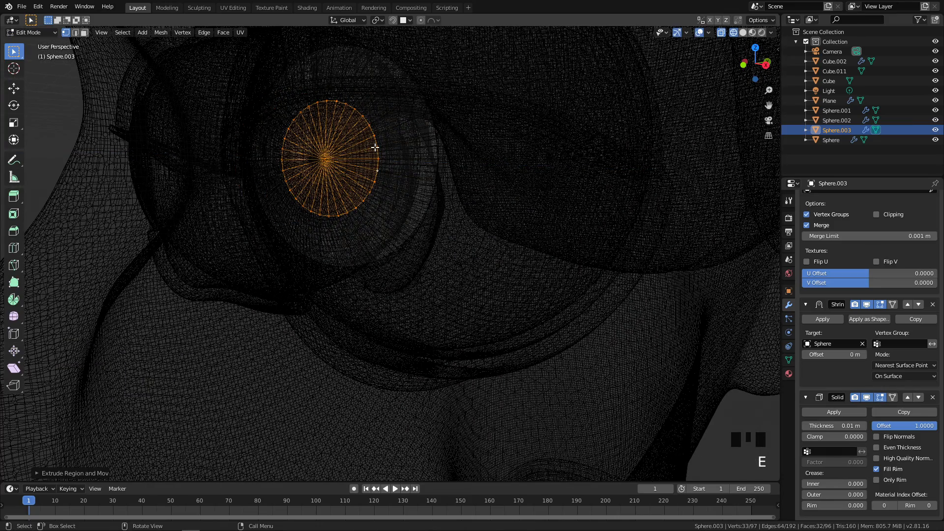
key(p)
click(375, 146)
key(Tab)
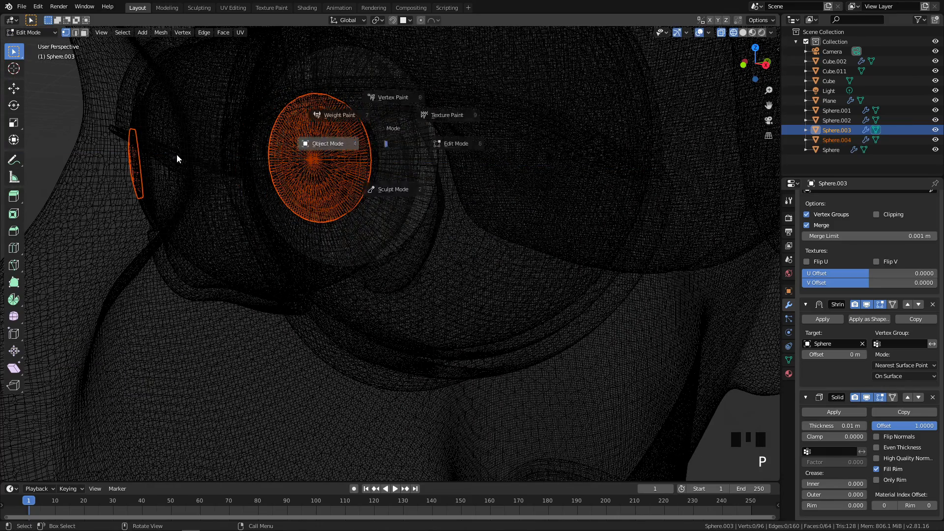
Return to solid display and try replacing the separated disc's Shrinkwrap target with another object
key(z)
click(332, 161)
middle_drag(331, 159, 359, 174)
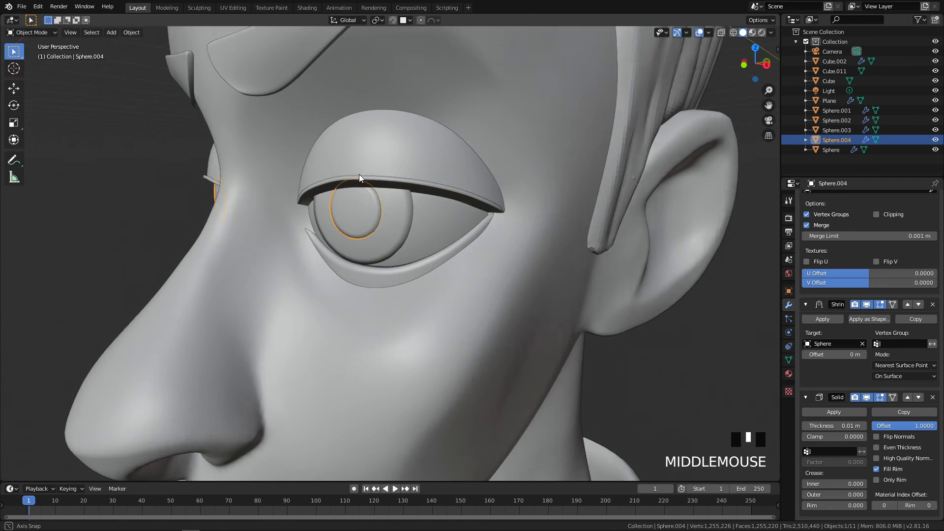
scroll(409, 164, down, 2)
key(KP_1)
scroll(530, 187, down, 3)
scroll(529, 187, up, 7)
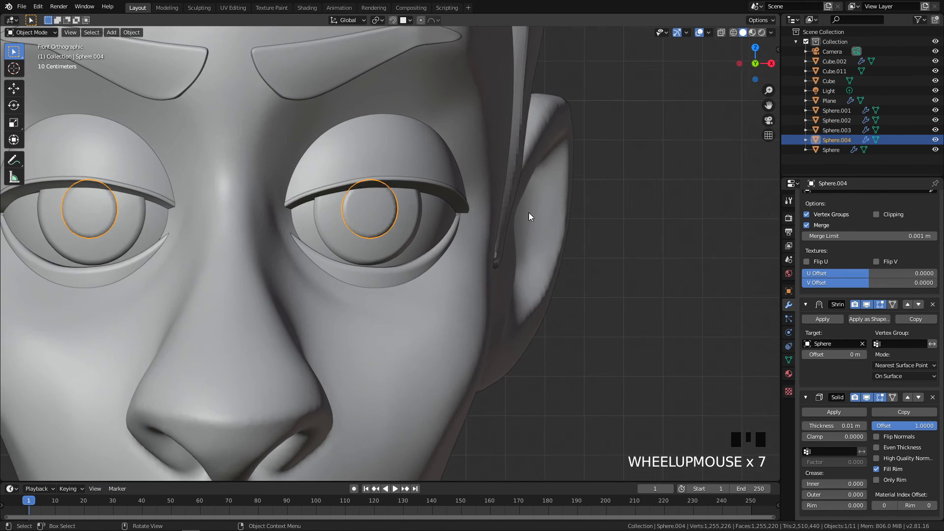
scroll(512, 196, up, 4)
middle_drag(512, 196, 872, 405)
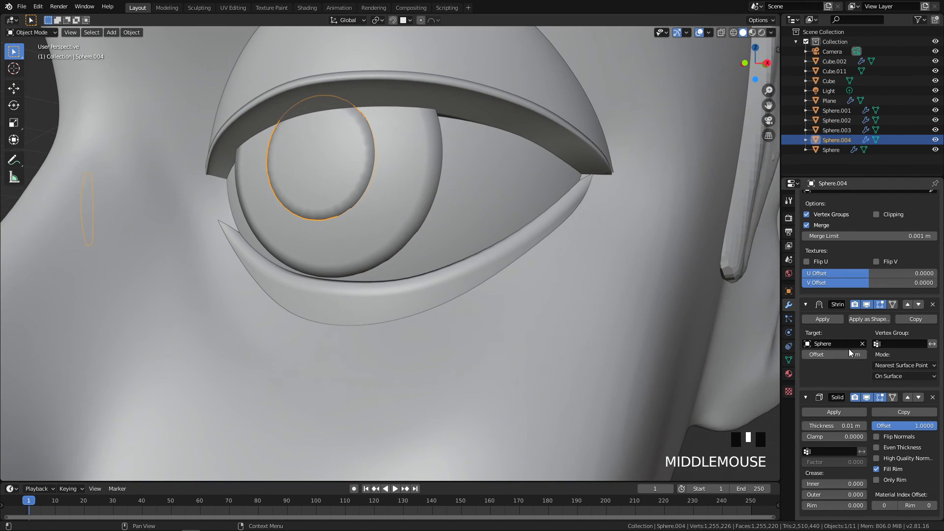
click(862, 343)
click(862, 343)
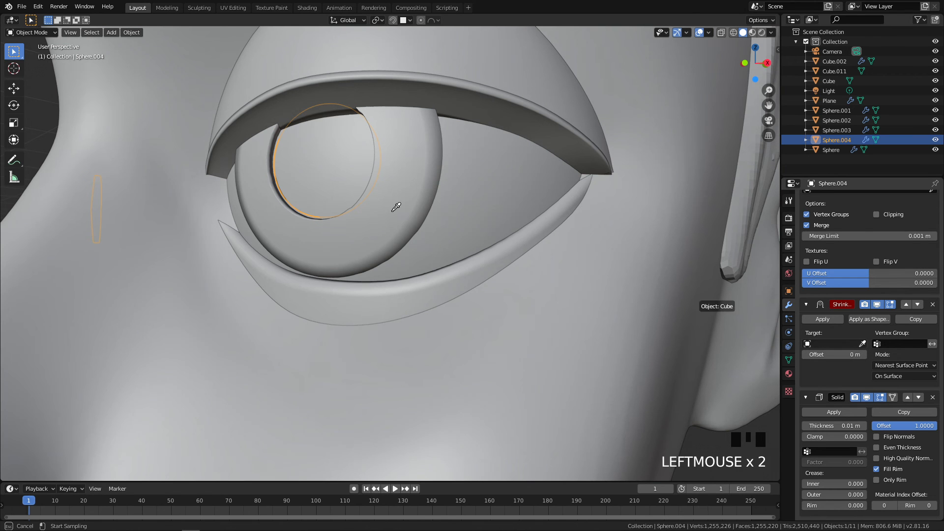
middle_drag(391, 192, 413, 205)
scroll(368, 202, down, 3)
scroll(446, 194, down, 1)
scroll(442, 192, down, 3)
scroll(420, 211, up, 7)
Undo the Shrinkwrap target change, the separation and the in-place extrusion of the inner disc
key(ctrl+z)
key(ctrl+z)
key(ctrl+z)
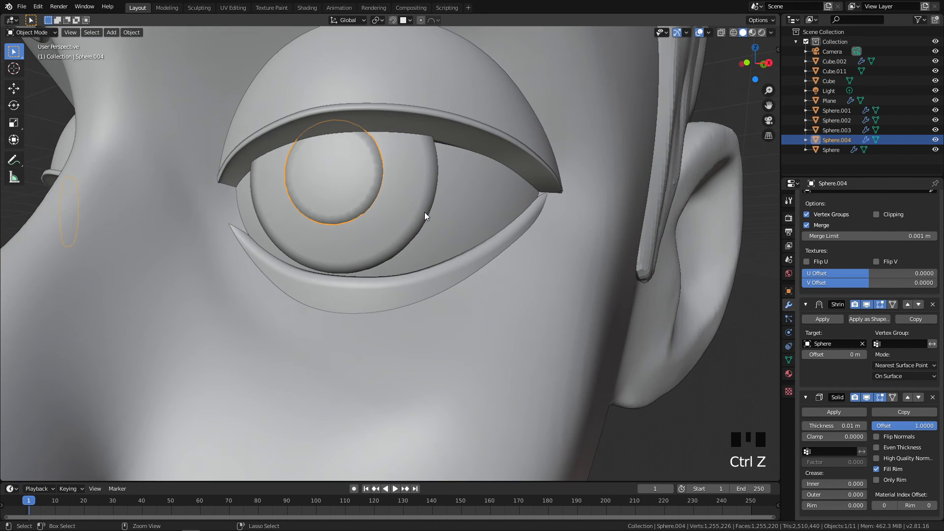
key(ctrl+z)
key(ctrl+z)
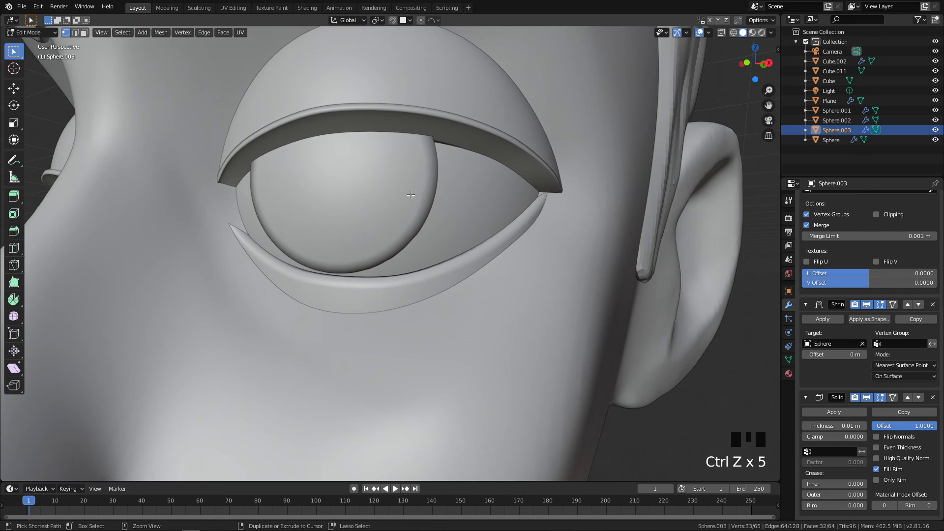
Select the iris's centre vertex together with its inner ring in wireframe display
click(324, 178)
key(Tab)
key(Tab)
key(z)
key(Tab)
key(z)
click(184, 202)
scroll(318, 191, up, 2)
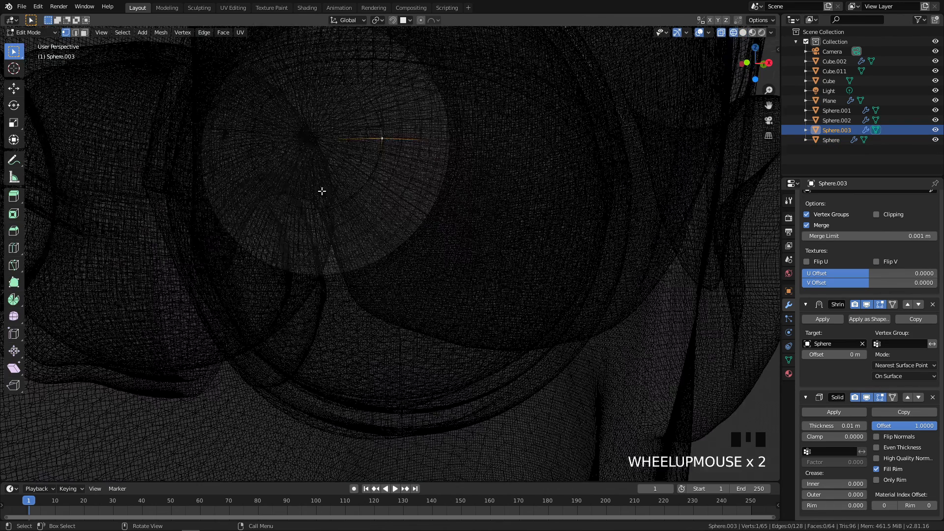
middle_drag(309, 141, 289, 201)
key(g)
click(361, 138)
shift+triple_click(388, 117)
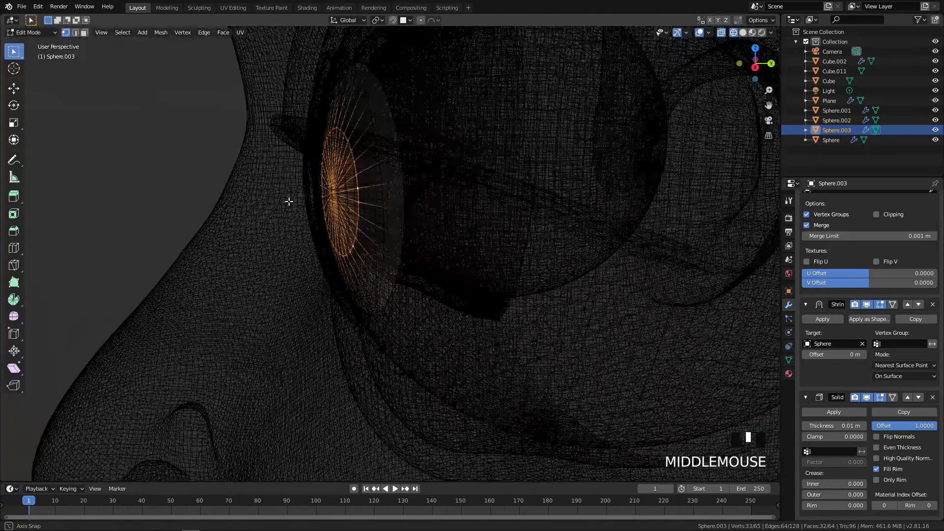
Duplicate the iris's inner disc in place, separate it into its own object, and return to Object Mode in solid display
key(shift+d)
right_click(345, 178)
key(p)
click(376, 149)
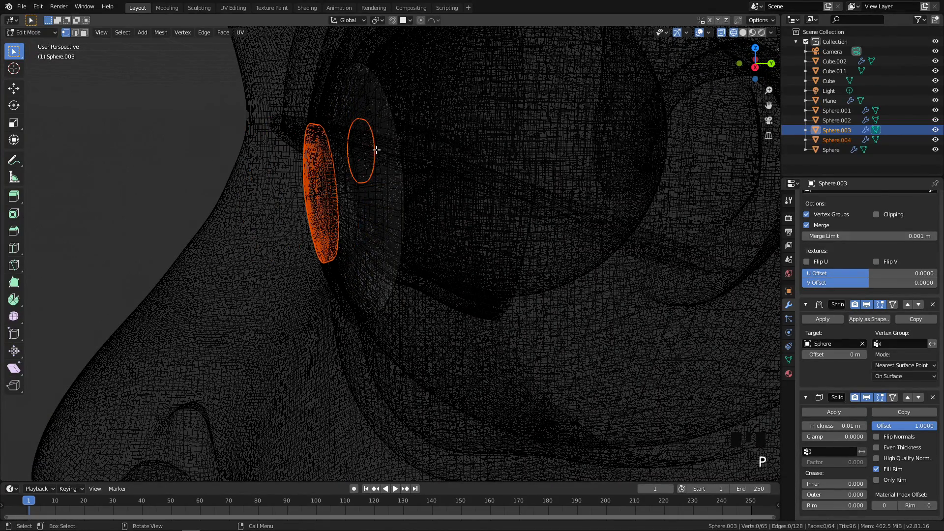
key(Tab)
key(shift+z)
middle_drag(358, 185, 359, 172)
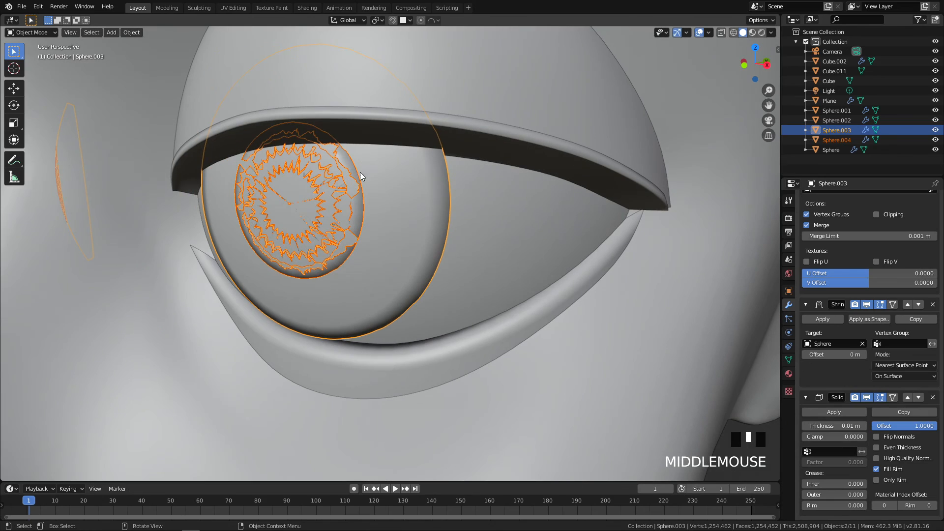
Set the separated pupil disc's Shrinkwrap target to the iris object Sphere.003
click(341, 158)
scroll(365, 177, down, 5)
scroll(486, 255, up, 3)
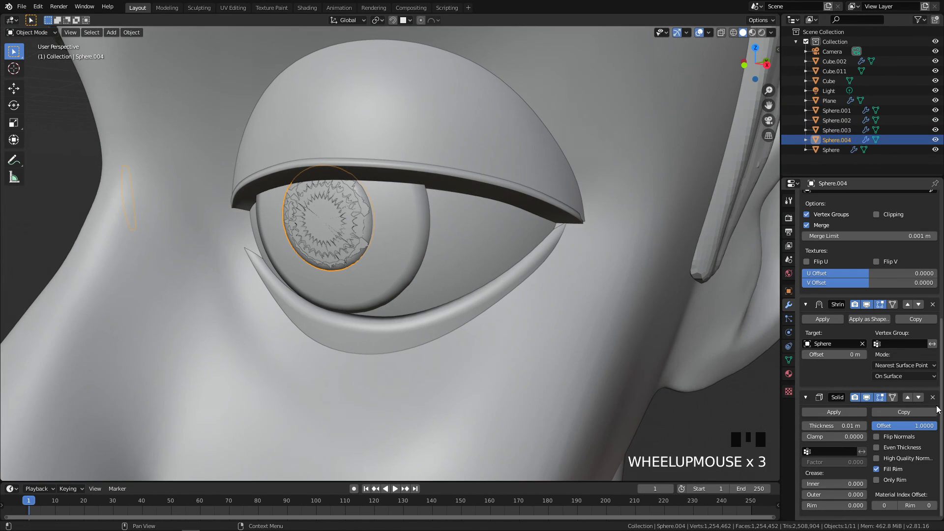
click(862, 343)
click(863, 343)
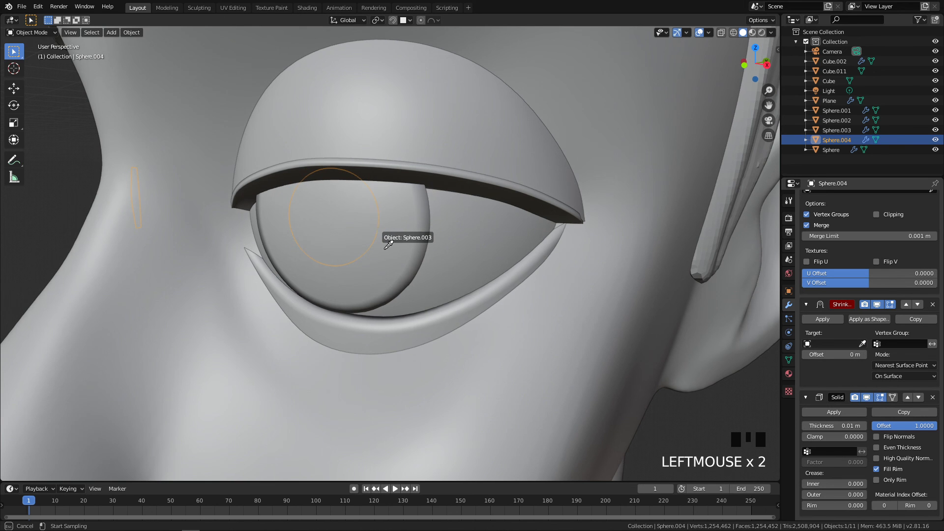
click(388, 247)
middle_drag(387, 249, 416, 222)
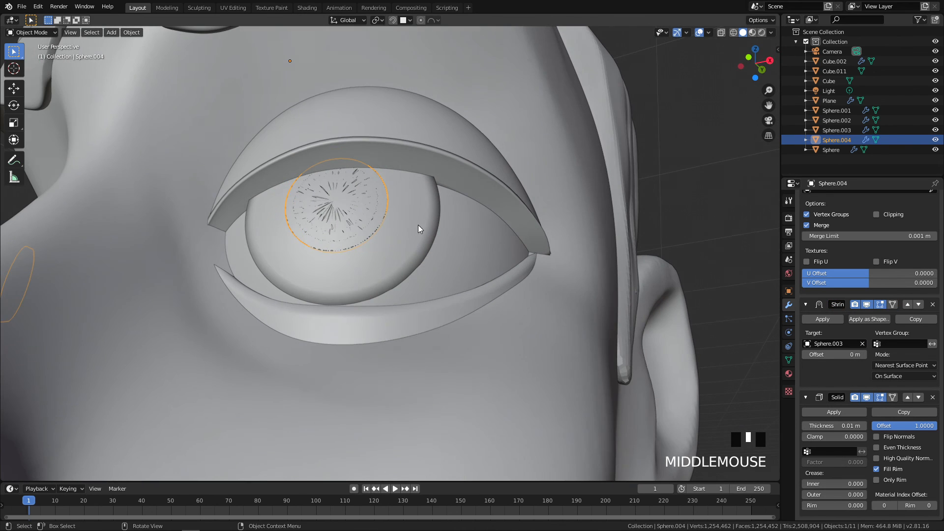
middle_drag(345, 259, 390, 191)
Examine how the pupil's surface meets the iris, from the front view and at an angle
key(q)
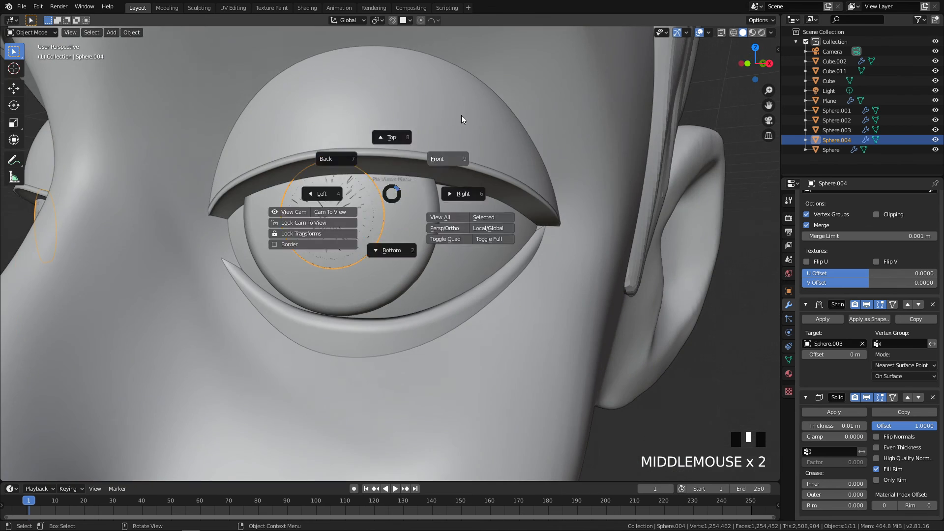
click(361, 193)
scroll(448, 263, up, 2)
scroll(441, 246, up, 2)
shift+middle_drag(280, 92, 354, 155)
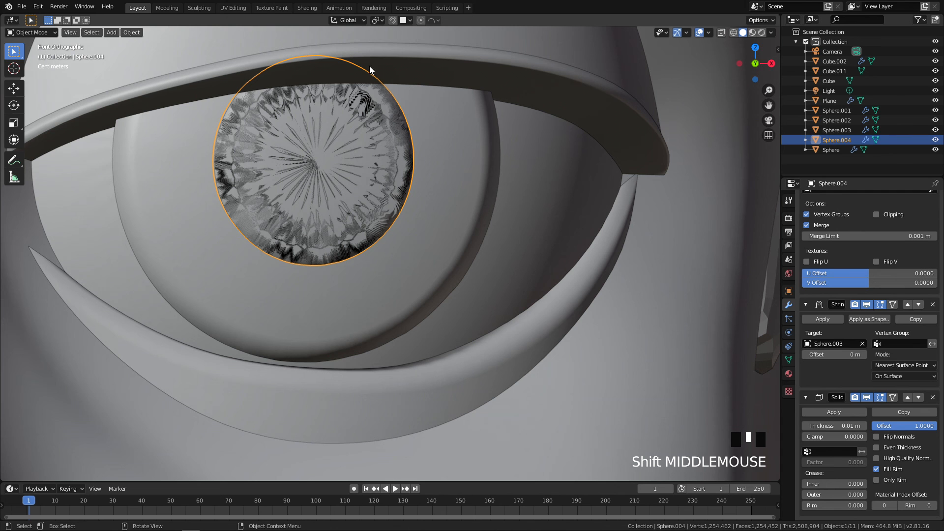
mouse_move(910, 426)
mouse_down()
mouse_move(866, 426)
mouse_move(914, 425)
mouse_up()
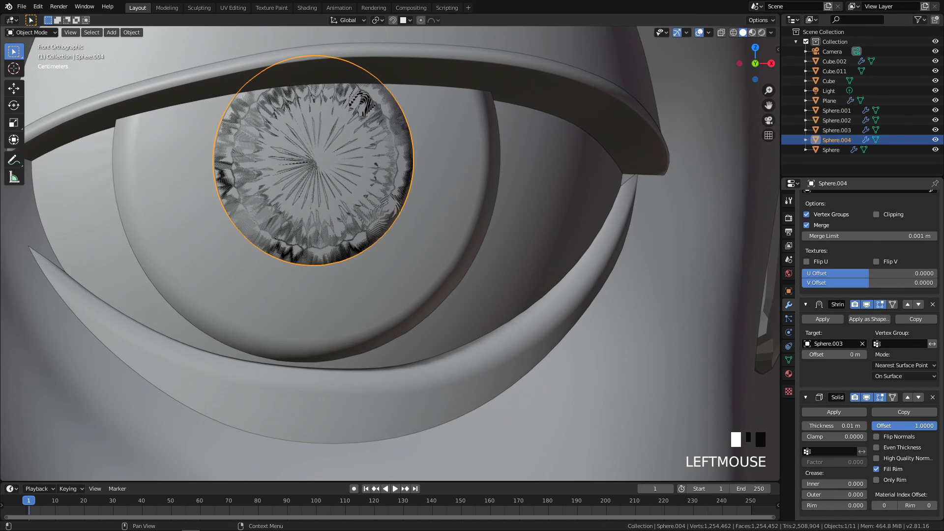
key(Tab)
middle_drag(492, 214, 340, 213)
key(alt+z)
key(z)
key(Tab)
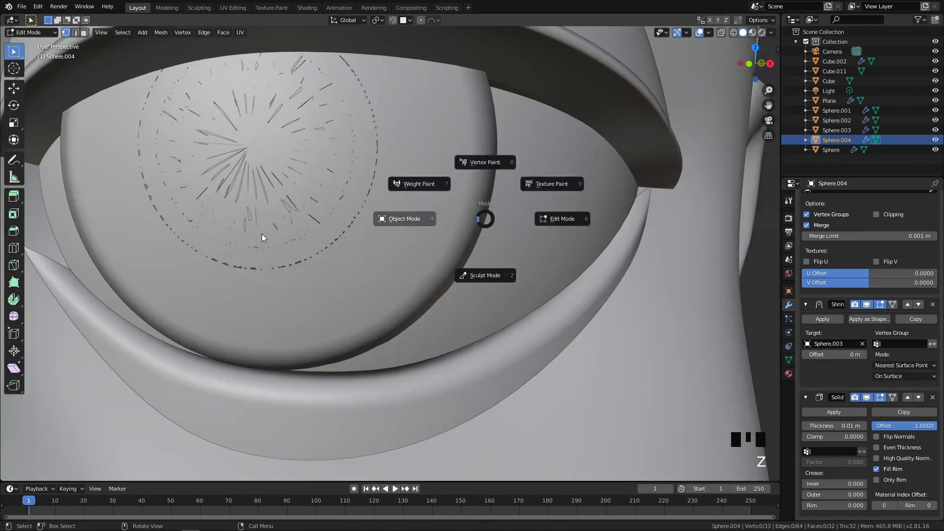
scroll(364, 241, down, 2)
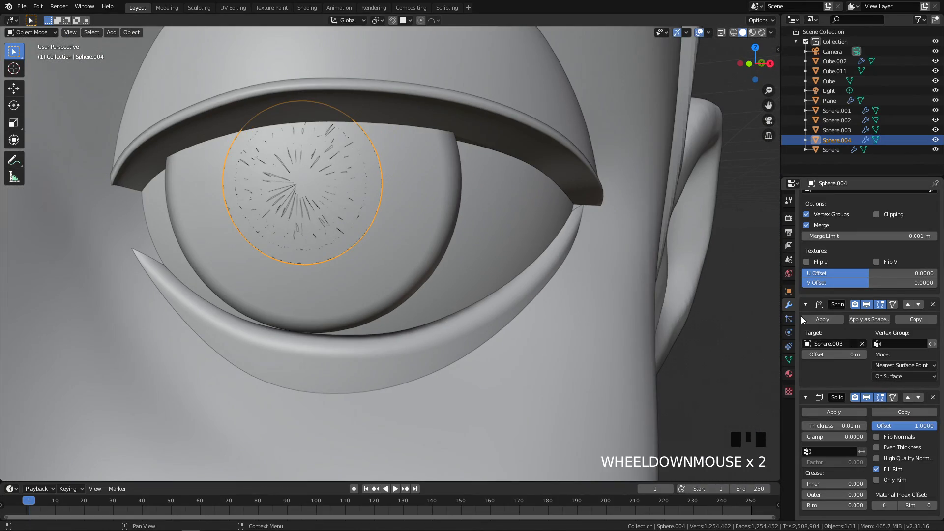
click(439, 204)
click(322, 162)
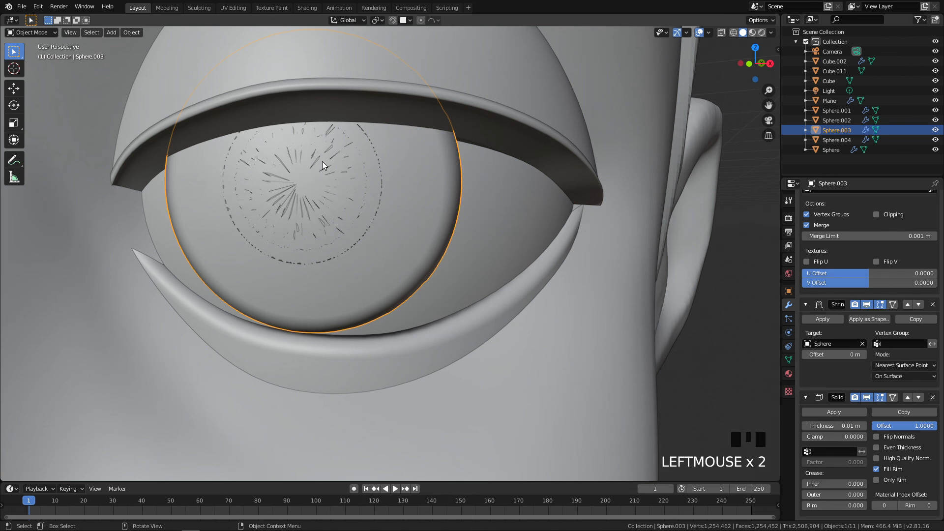
Move the pupil's whole mesh forward in front of the iris in the right side view
click(358, 127)
click(358, 128)
middle_drag(357, 128, 512, 200)
key(q)
scroll(364, 210, up, 2)
key(Tab)
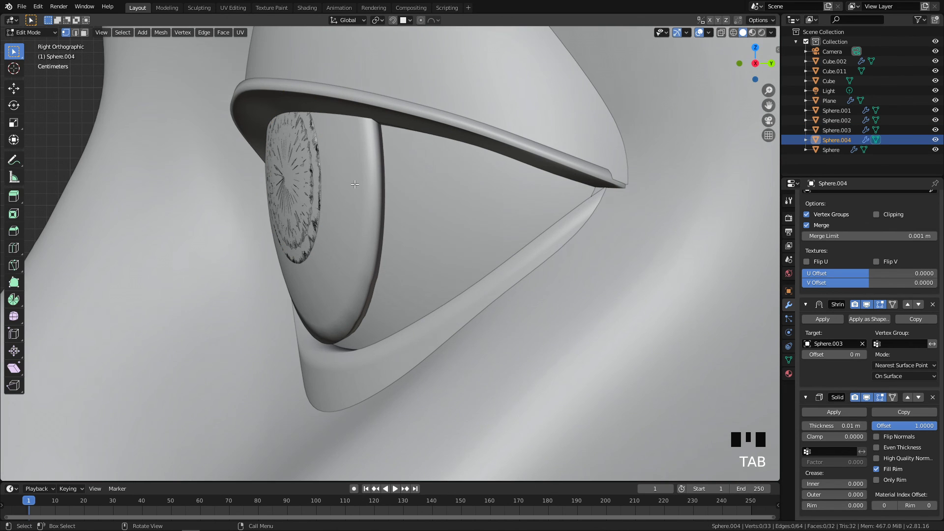
key(g)
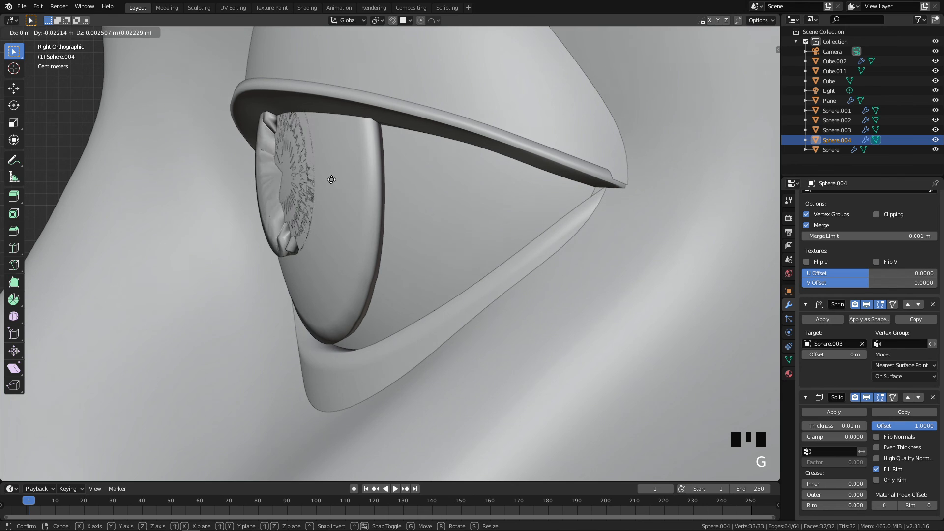
key(Escape)
key(g)
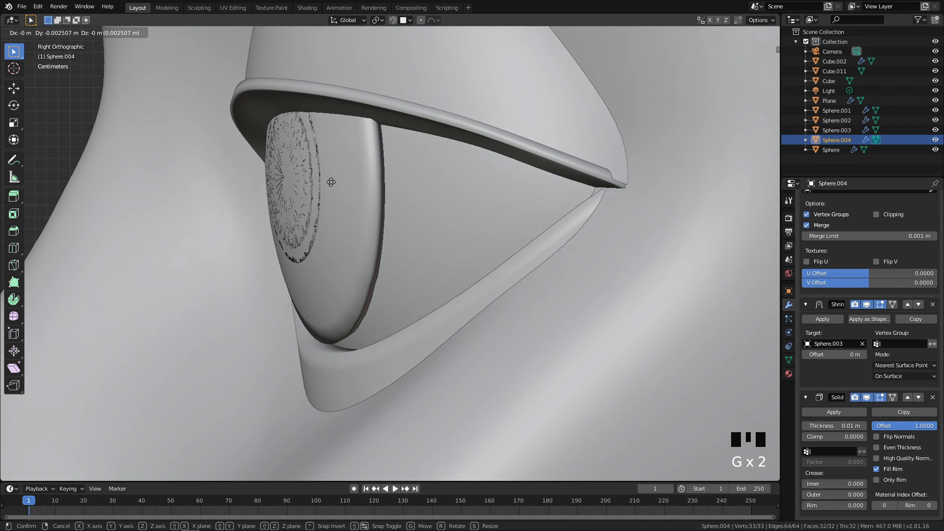
click(283, 193)
Rotate the pupil's mesh about the global Z axis and adjust its position to follow the iris's curvature
middle_drag(283, 193, 391, 123)
key(r)
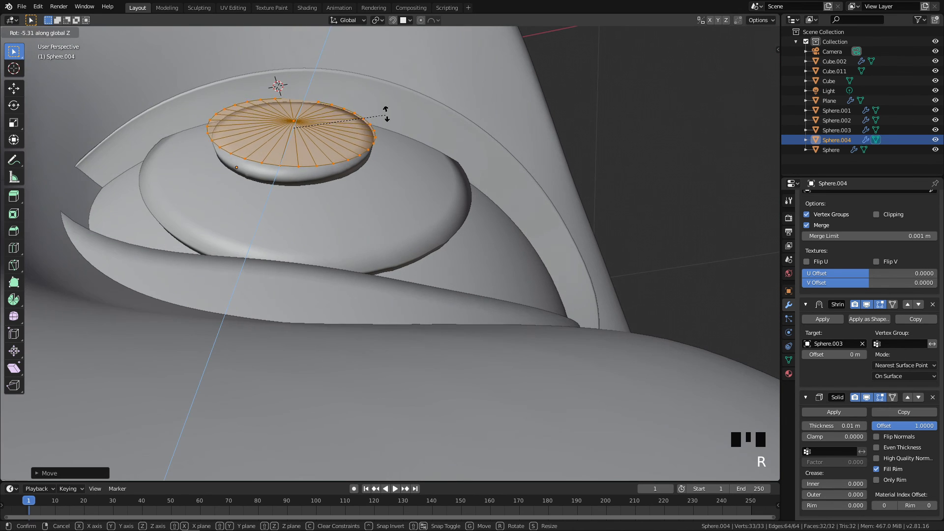
click(382, 106)
key(q)
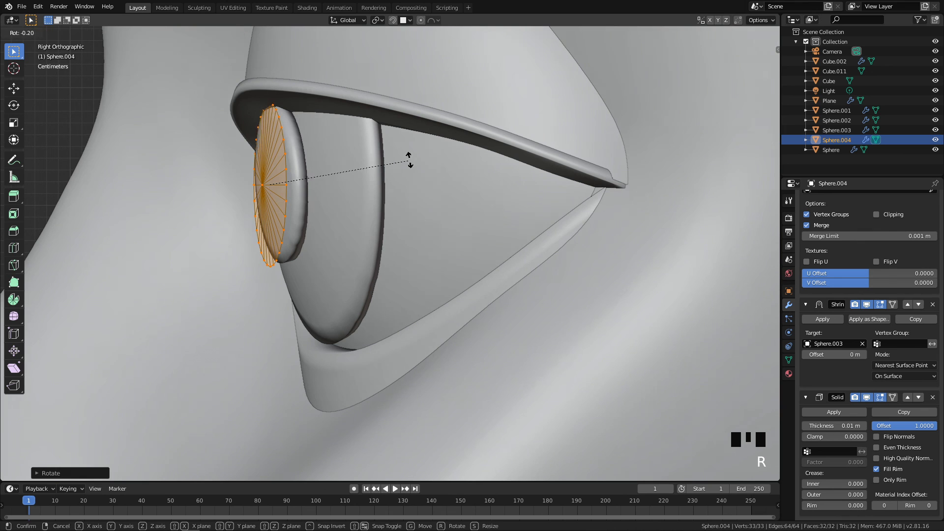
key(g)
click(406, 149)
key(r)
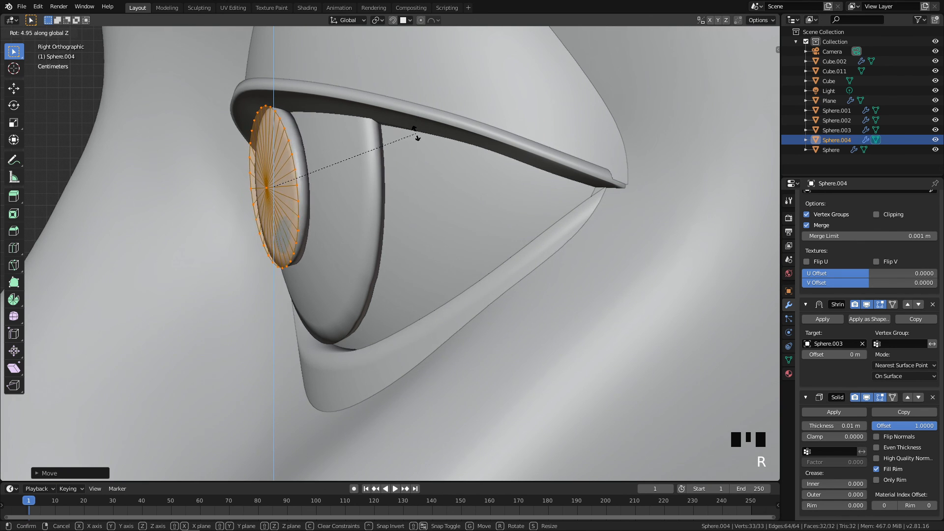
click(413, 136)
Scale the pupil's mesh down slightly from the front view
scroll(414, 136, down, 3)
key(q)
scroll(511, 210, down, 3)
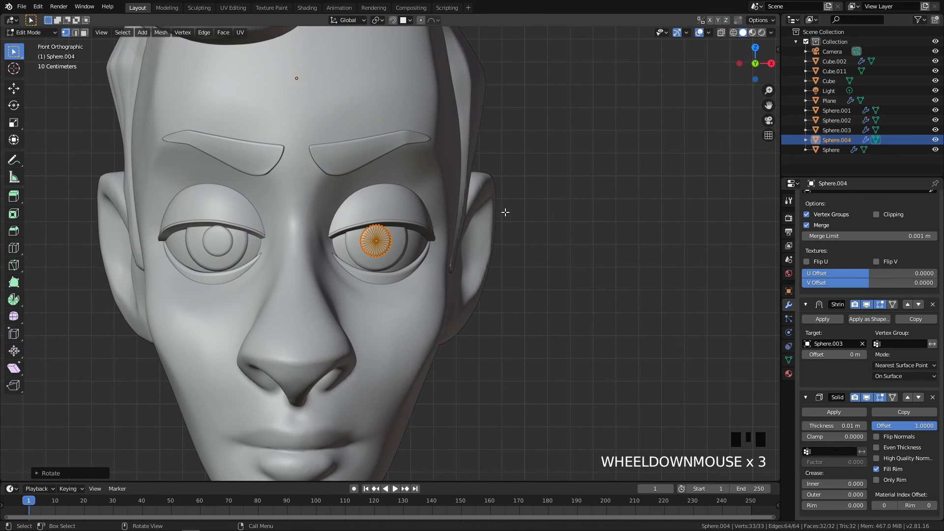
scroll(388, 250, up, 3)
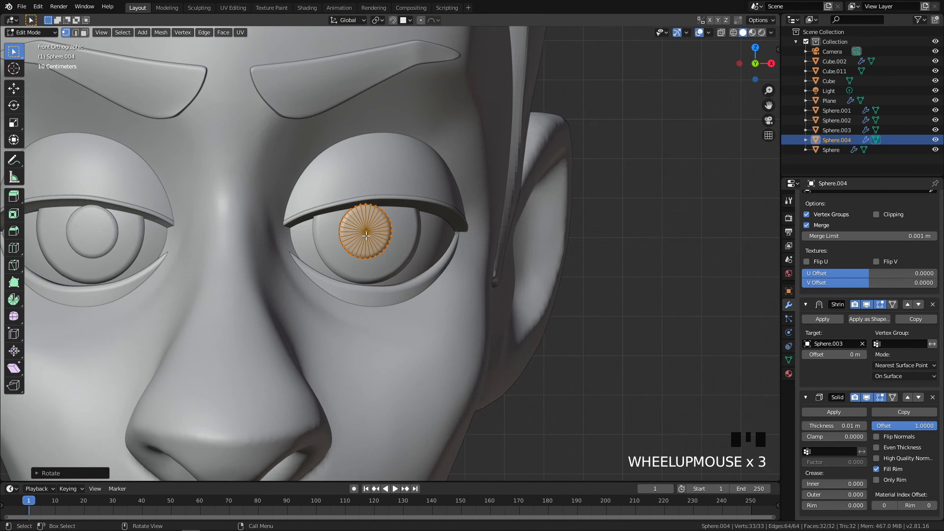
key(s)
click(467, 239)
Reposition and tilt the pupil's mesh in the side view, raise it about 0.015 m, and return to the front view
key(q)
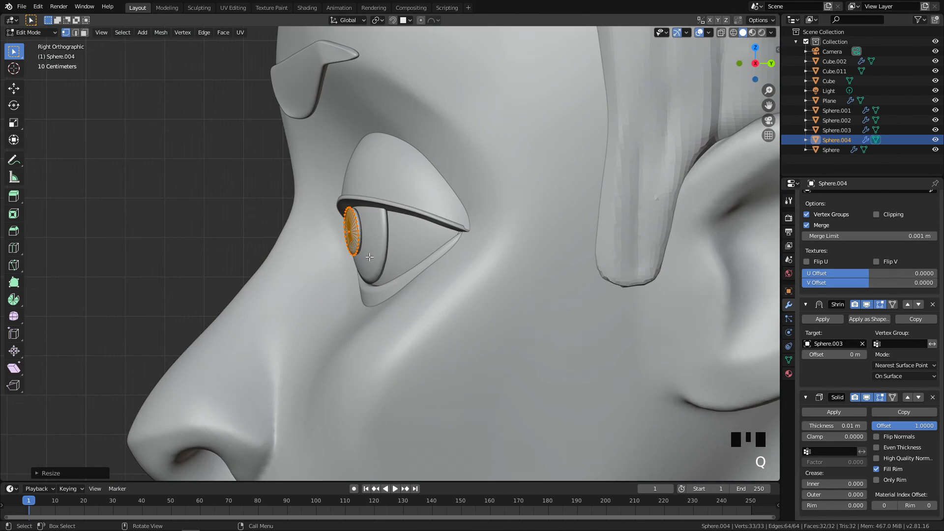
key(g)
click(376, 240)
scroll(315, 214, up, 7)
key(r)
click(346, 149)
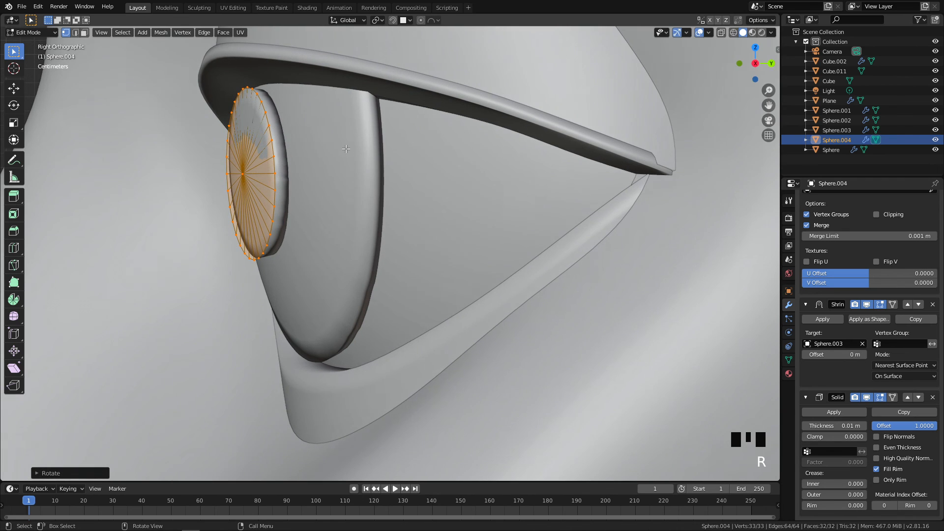
key(g)
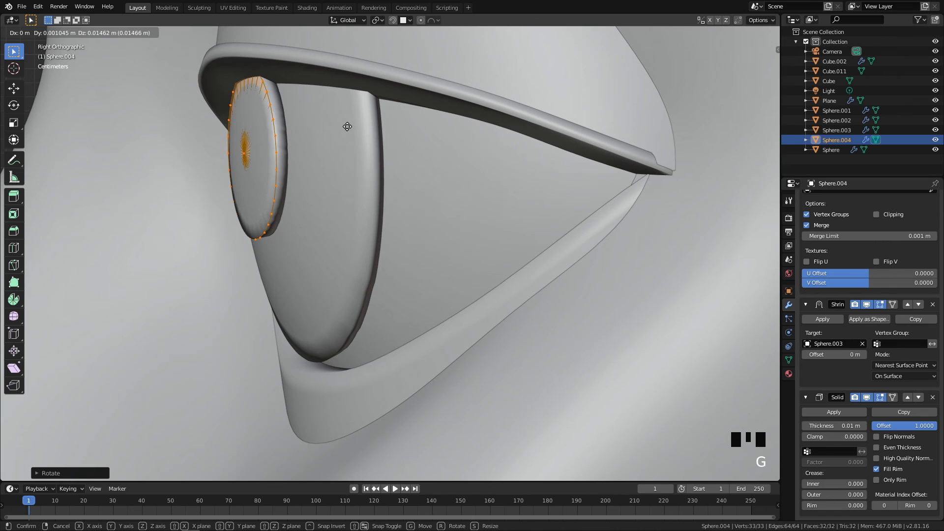
click(347, 127)
scroll(347, 126, down, 3)
key(KP_1)
scroll(448, 182, down, 6)
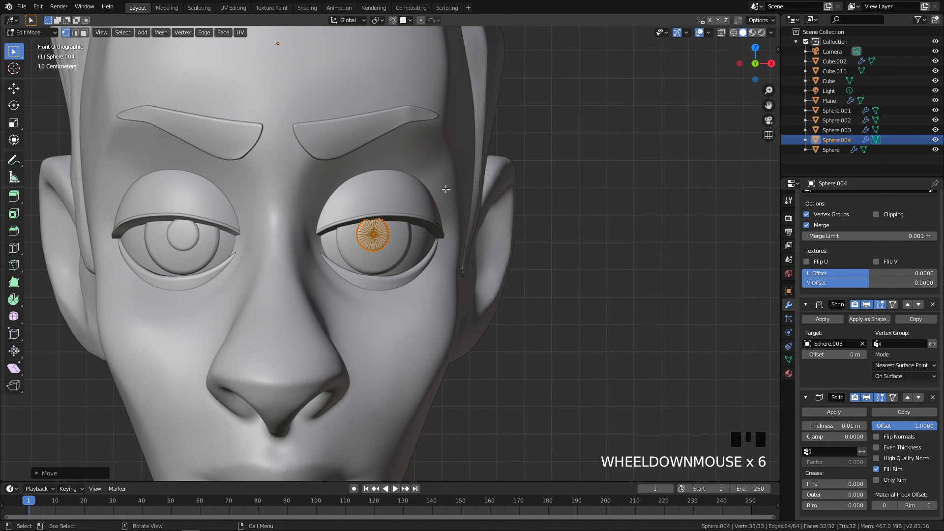
Set the pupil's Solidify thickness to 0.005 m while viewing it from the right side
scroll(446, 190, down, 1)
key(q)
click(528, 187)
scroll(377, 126, up, 10)
key(r)
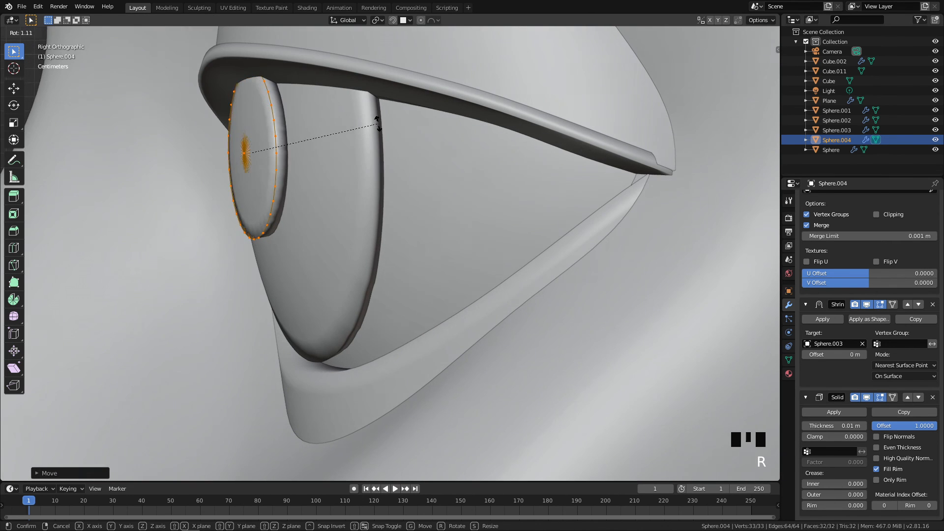
click(350, 127)
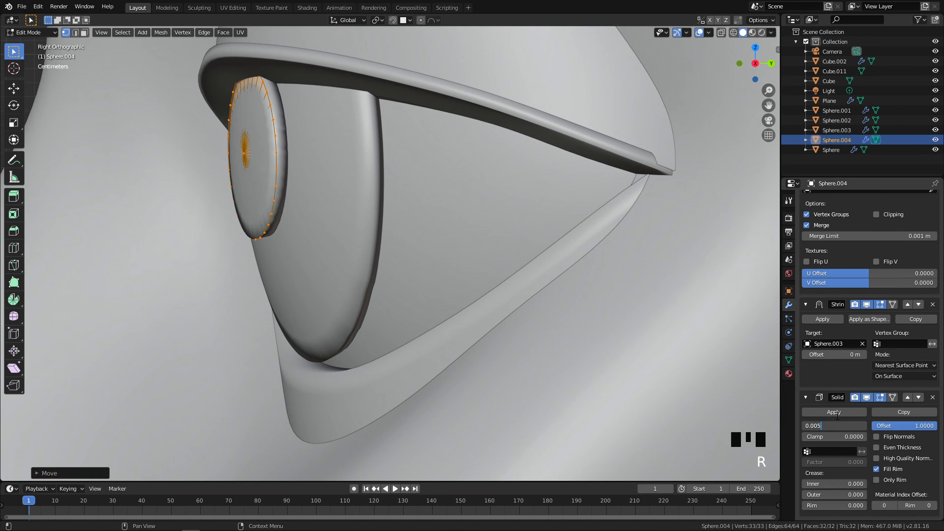
key(Return)
Move the pupil's mesh back toward the iris in the right side view and tilt it about 3 degrees to match the surface
middle_drag(638, 285, 357, 190)
scroll(442, 256, down, 5)
scroll(357, 190, up, 5)
key(KP_3)
key(g)
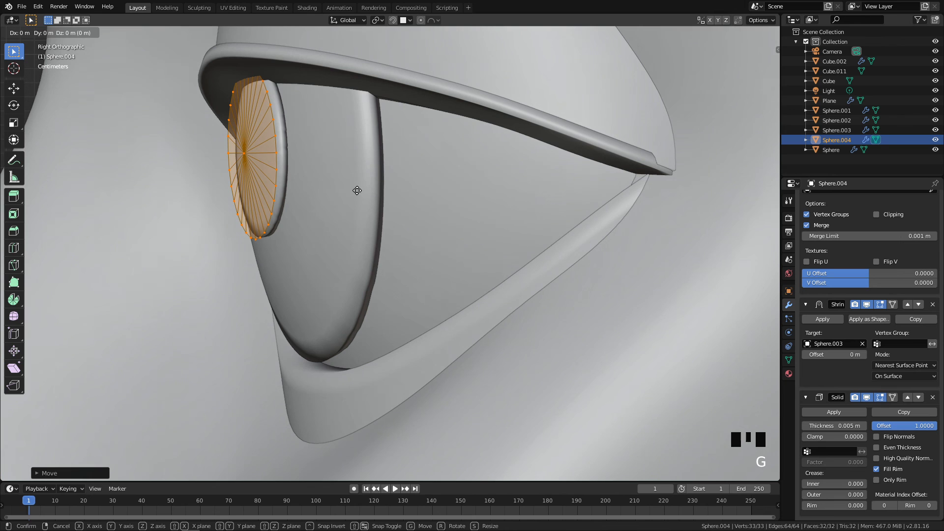
key(r)
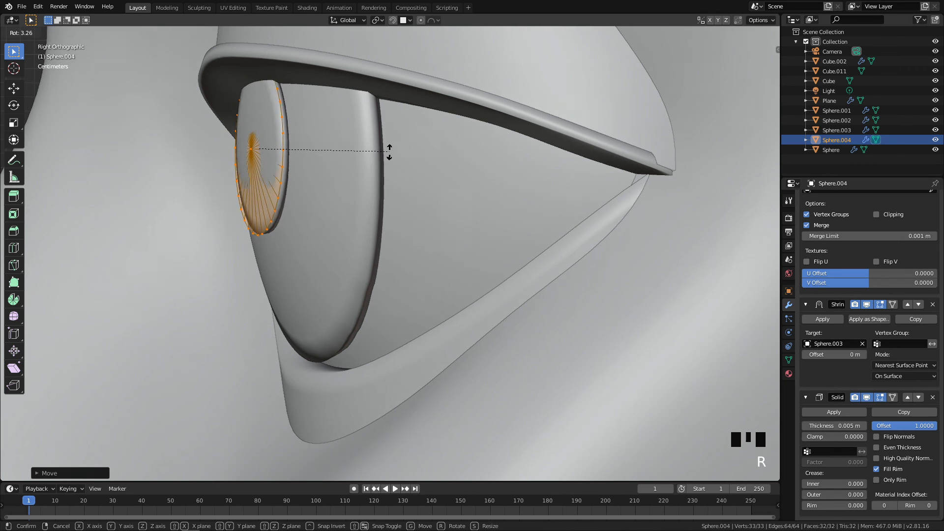
click(389, 150)
Leave Edit Mode, deselect everything and examine both pupils from the front view
scroll(460, 153, down, 4)
key(grave)
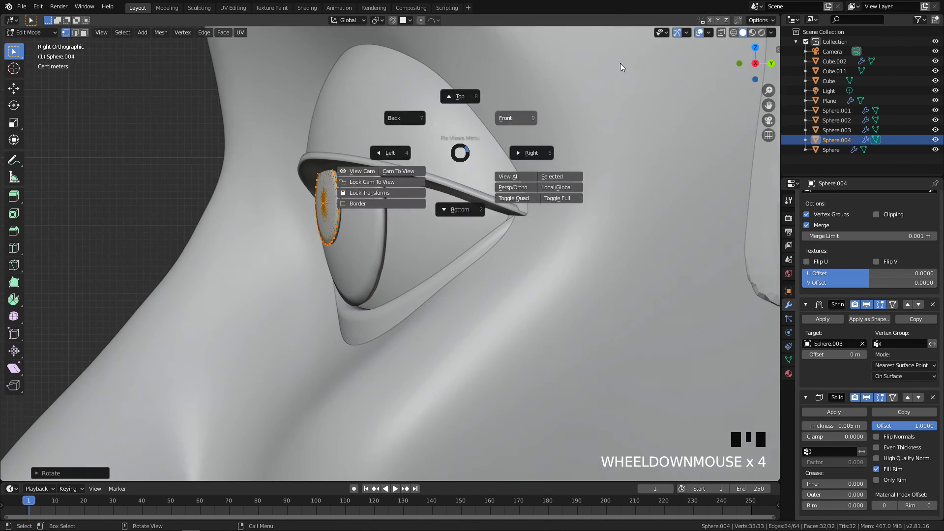
click(608, 65)
scroll(594, 152, down, 2)
scroll(612, 189, down, 1)
key(Tab)
key(alt+a)
scroll(509, 270, down, 2)
scroll(491, 309, up, 12)
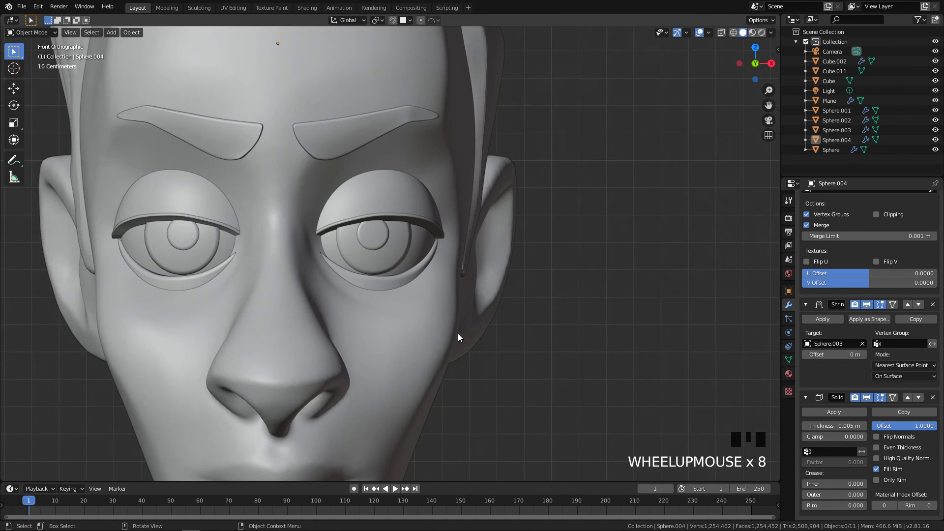
Scale the pupil's mesh up slightly in Edit Mode from the front view
click(351, 216)
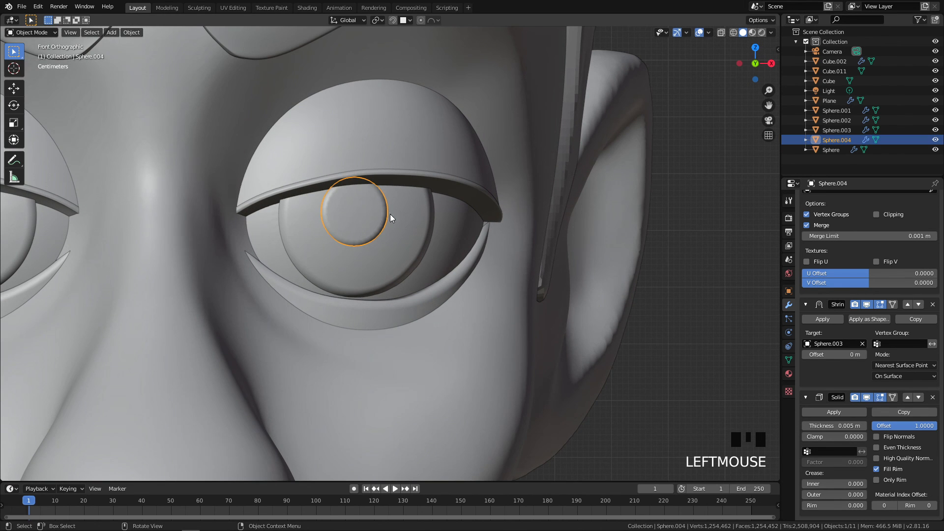
key(Tab)
key(s)
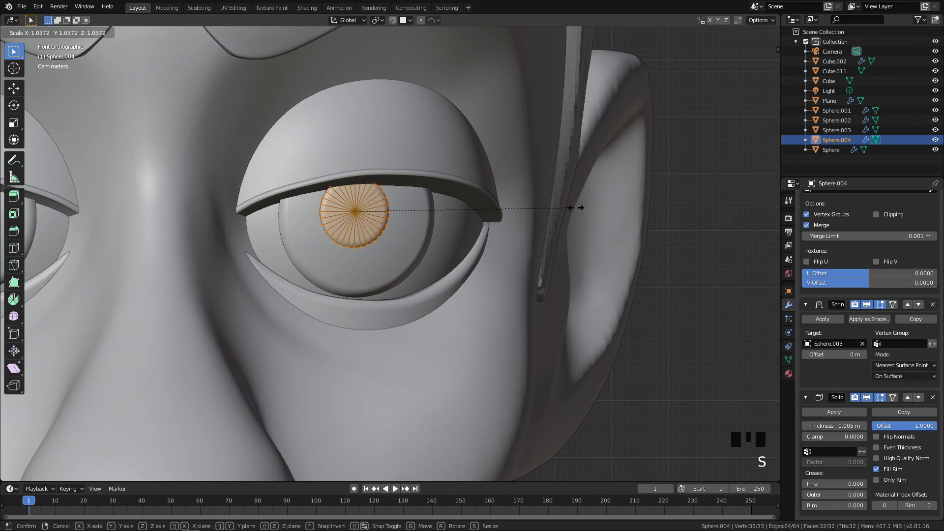
scroll(579, 210, down, 3)
key(g)
key(z)
right_click(579, 203)
key(s)
click(589, 203)
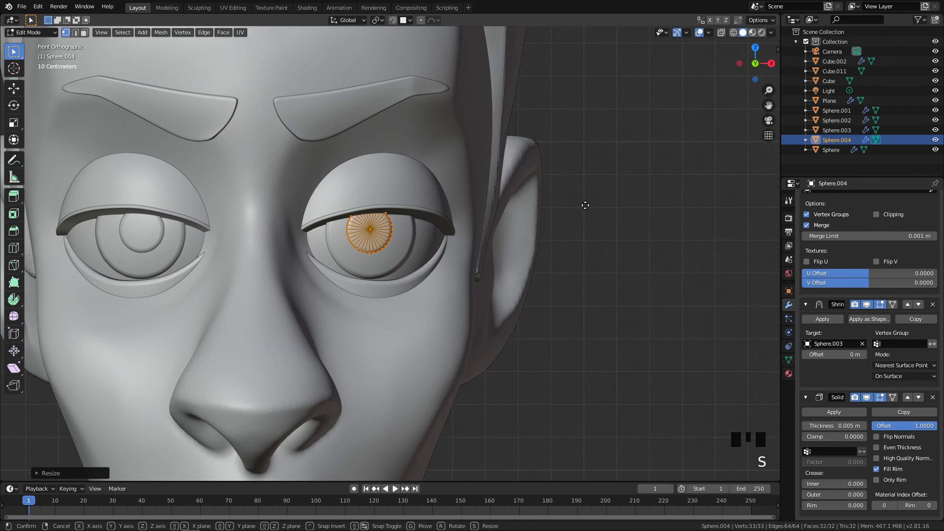
Try shifting the pupil's mesh slightly along the global Z axis
key(g)
key(z)
click(584, 203)
scroll(577, 207, down, 5)
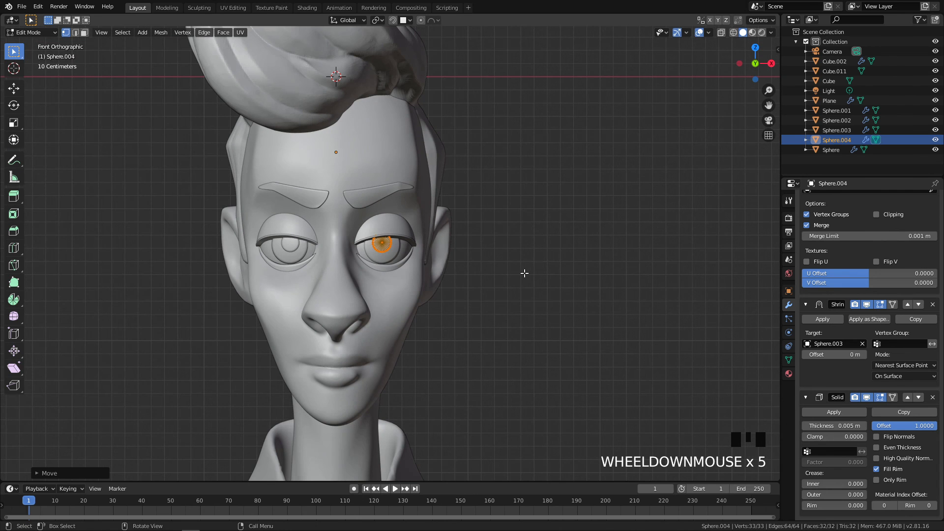
key(ctrl+z)
Return to Object Mode, deselect the pupils and check the eyes against the whole upper body from the front
scroll(522, 272, up, 5)
key(Tab)
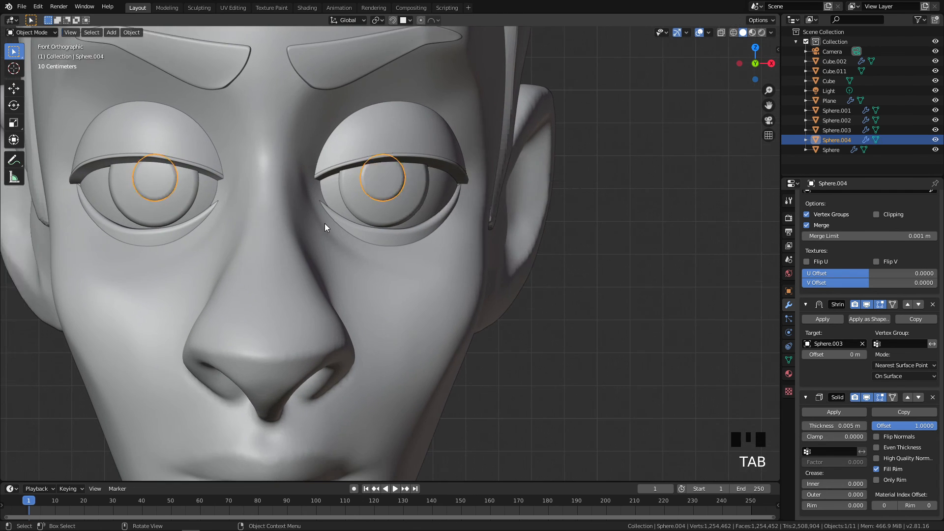
scroll(325, 227, down, 3)
key(alt+a)
scroll(516, 275, down, 7)
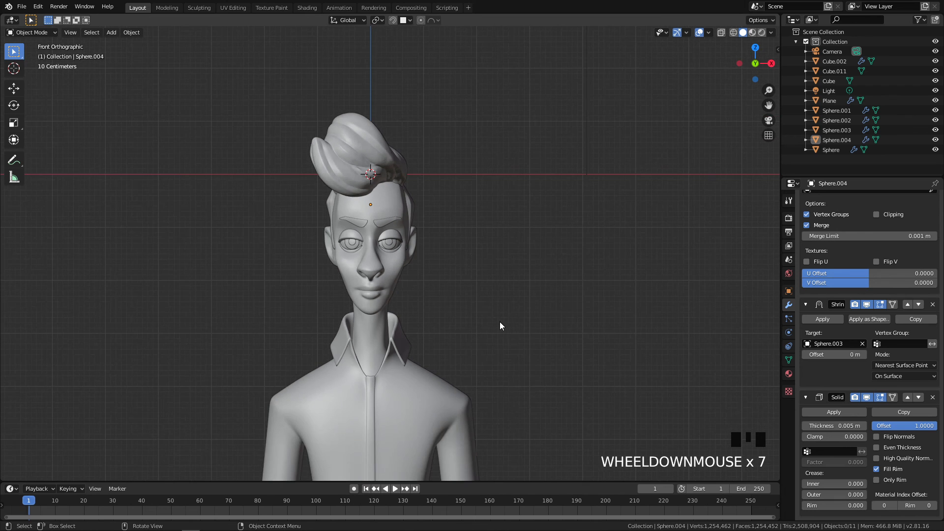
Select the iris and set its Solidify thickness to 0.005 m
scroll(501, 320, up, 8)
middle_drag(506, 316, 382, 308)
scroll(382, 308, up, 5)
scroll(376, 167, up, 6)
click(375, 162)
middle_drag(375, 162, 390, 204)
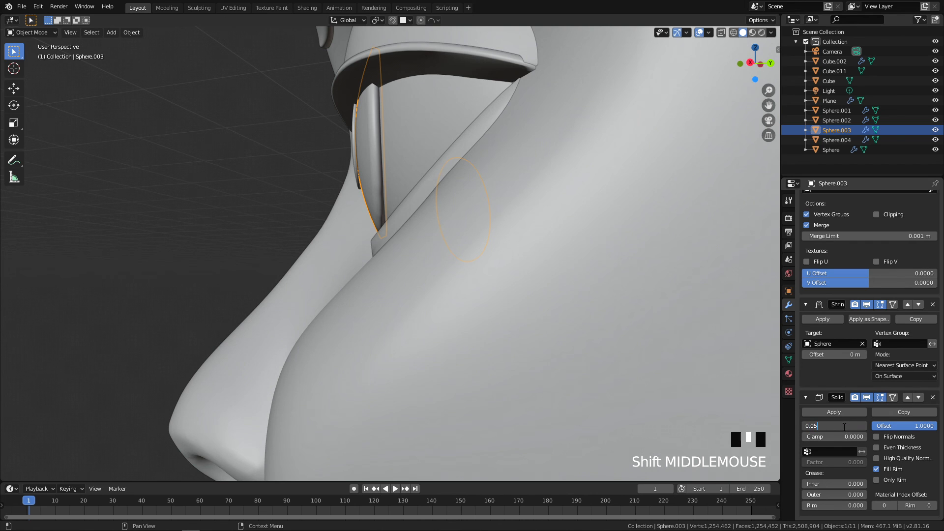
click(859, 410)
click(844, 426)
text(0.005)
key(Return)
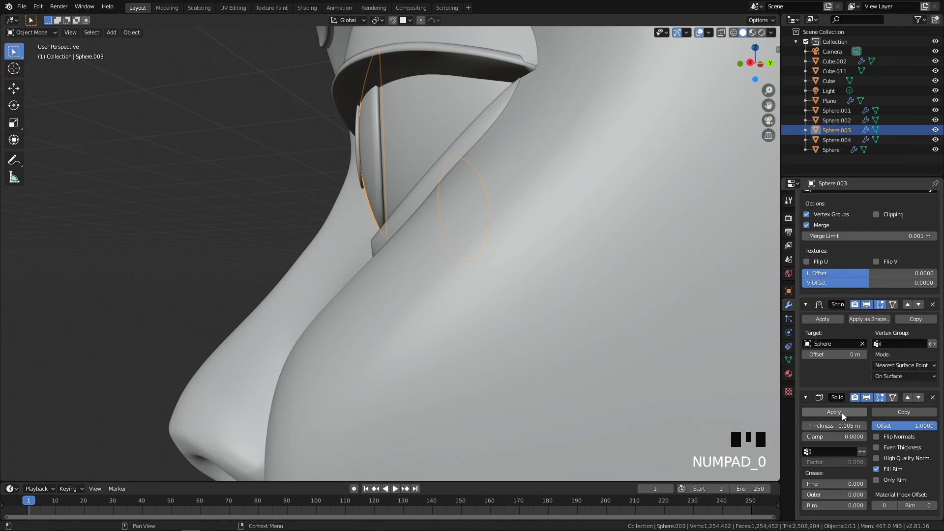
Examine how the pupil sits on the iris from the side and the front, leaving nothing selected
middle_drag(515, 222, 446, 205)
scroll(325, 123, up, 2)
click(340, 112)
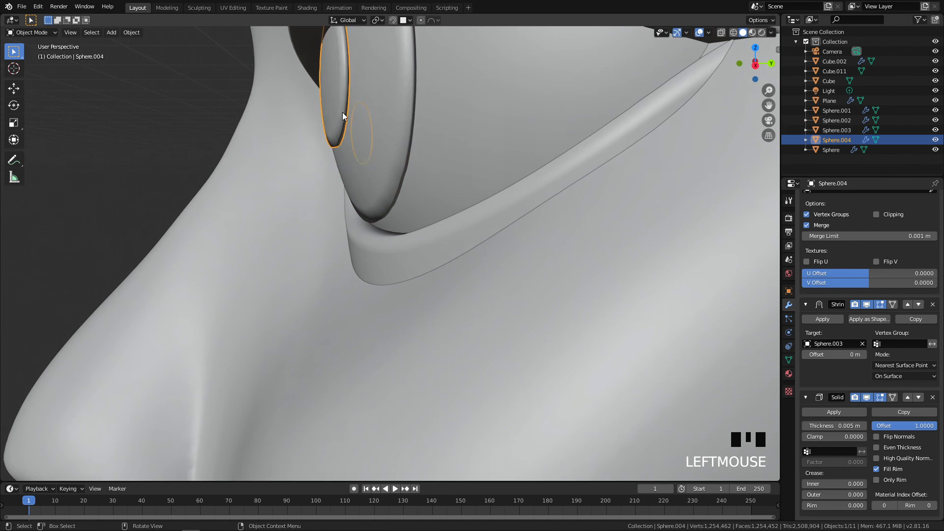
middle_drag(341, 112, 431, 139)
scroll(437, 246, down, 2)
middle_drag(438, 246, 526, 188)
scroll(526, 188, down, 5)
key(alt+a)
scroll(516, 228, down, 4)
Save the character model to its existing file, PinterestGuy.blend
key(ctrl+s)
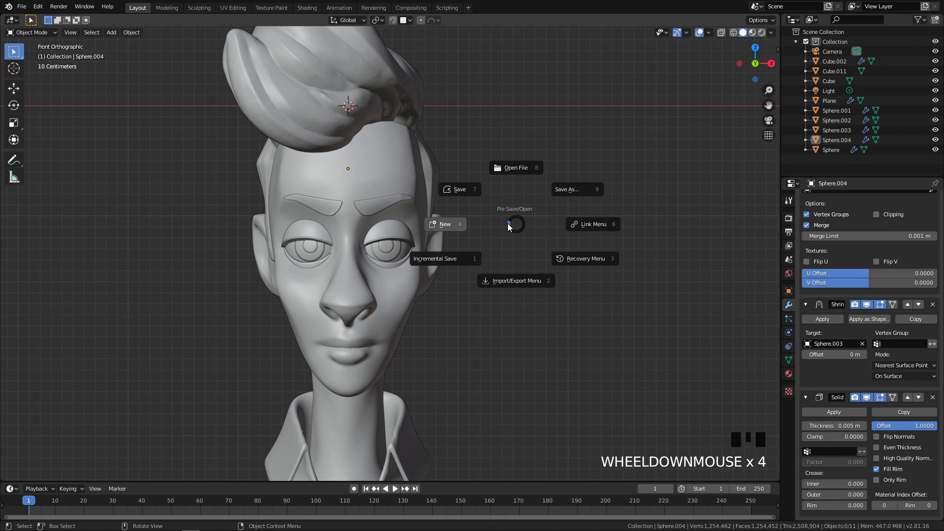
click(454, 198)
scroll(477, 323, down, 6)
shift+middle_drag(476, 324, 468, 261)
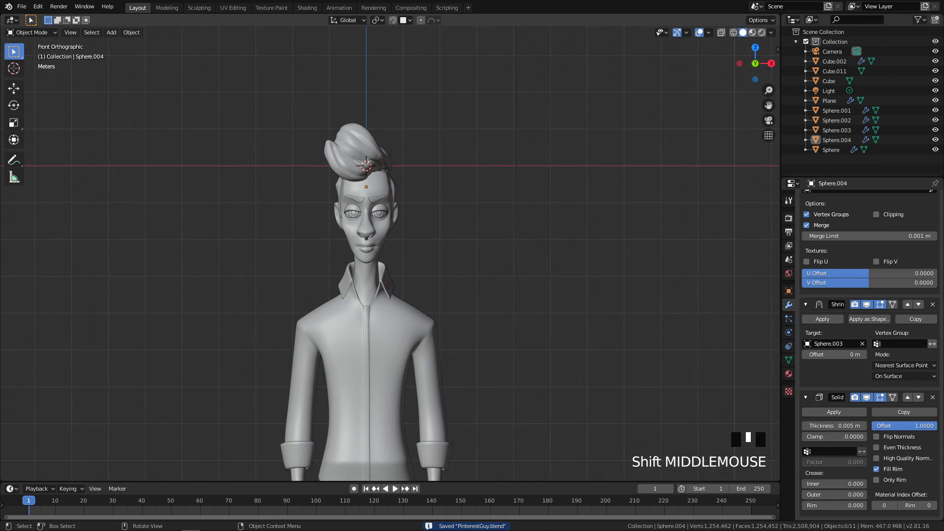